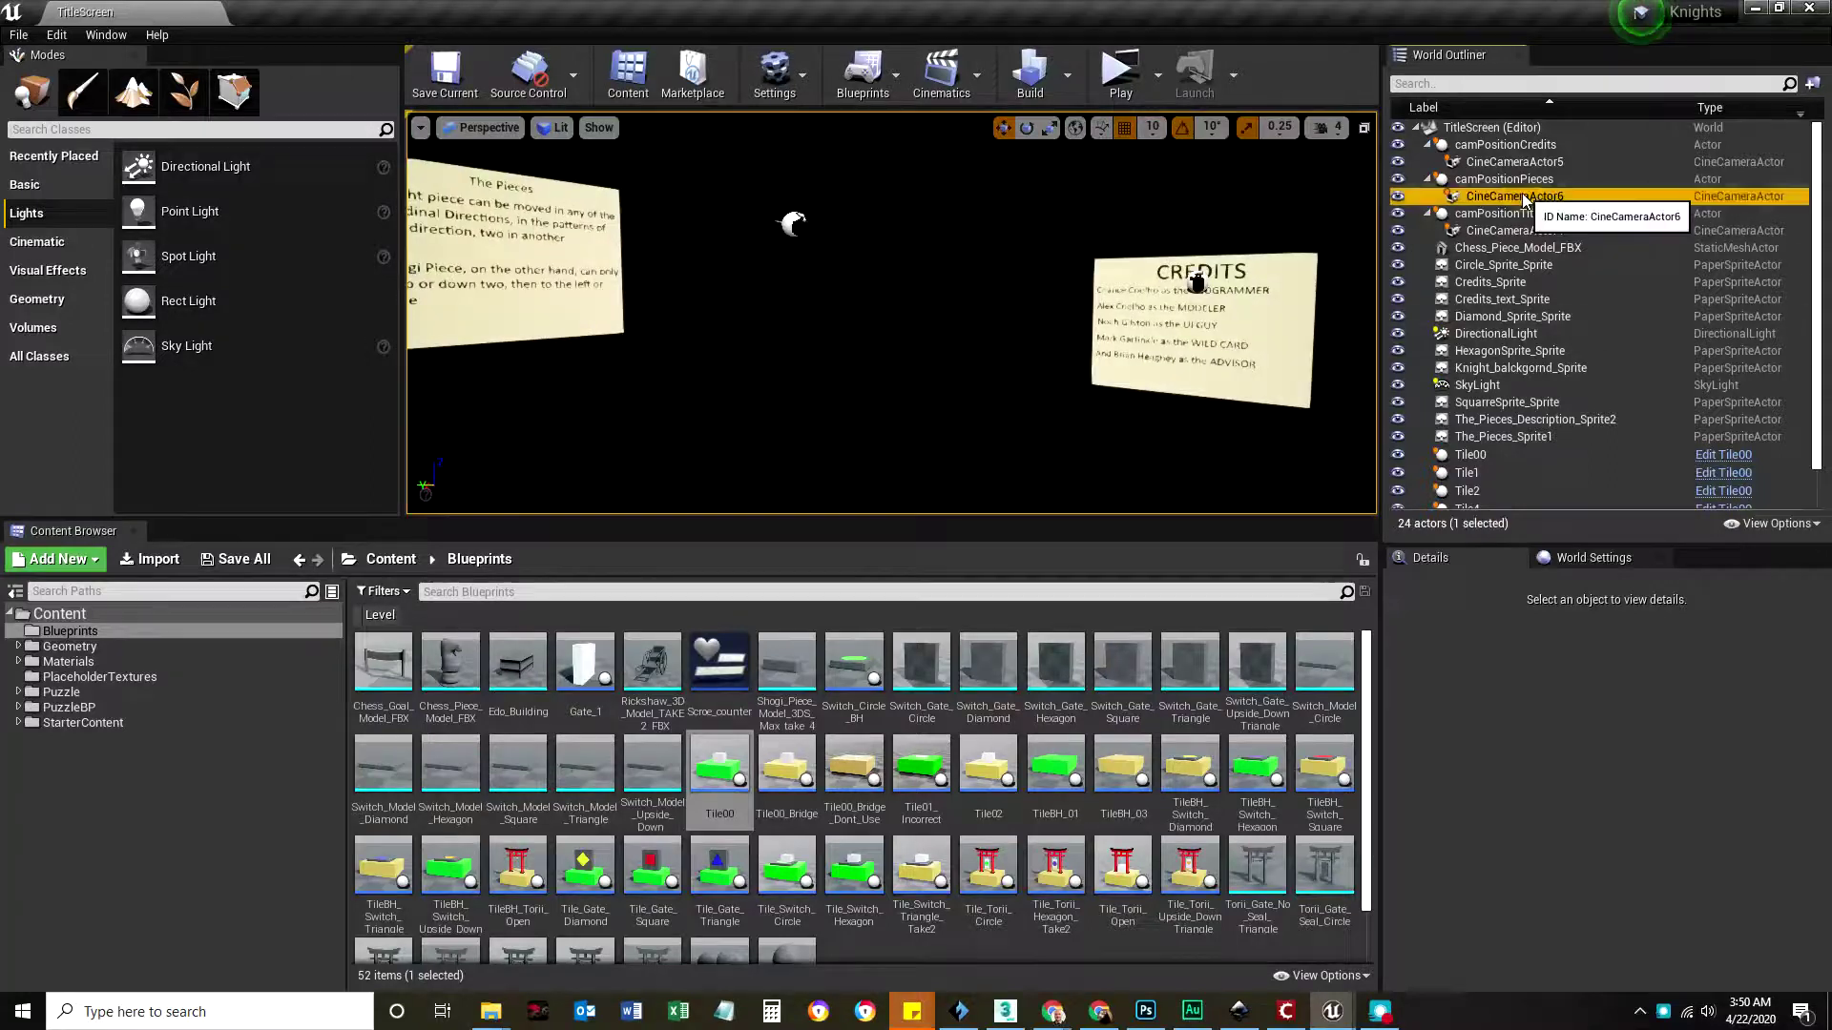
Step: Frame the pieces, credits and title cine cameras (CineCameraActor5, CineCameraActor4) in the viewport
double_click(1524, 198)
double_click(1488, 148)
double_click(1488, 163)
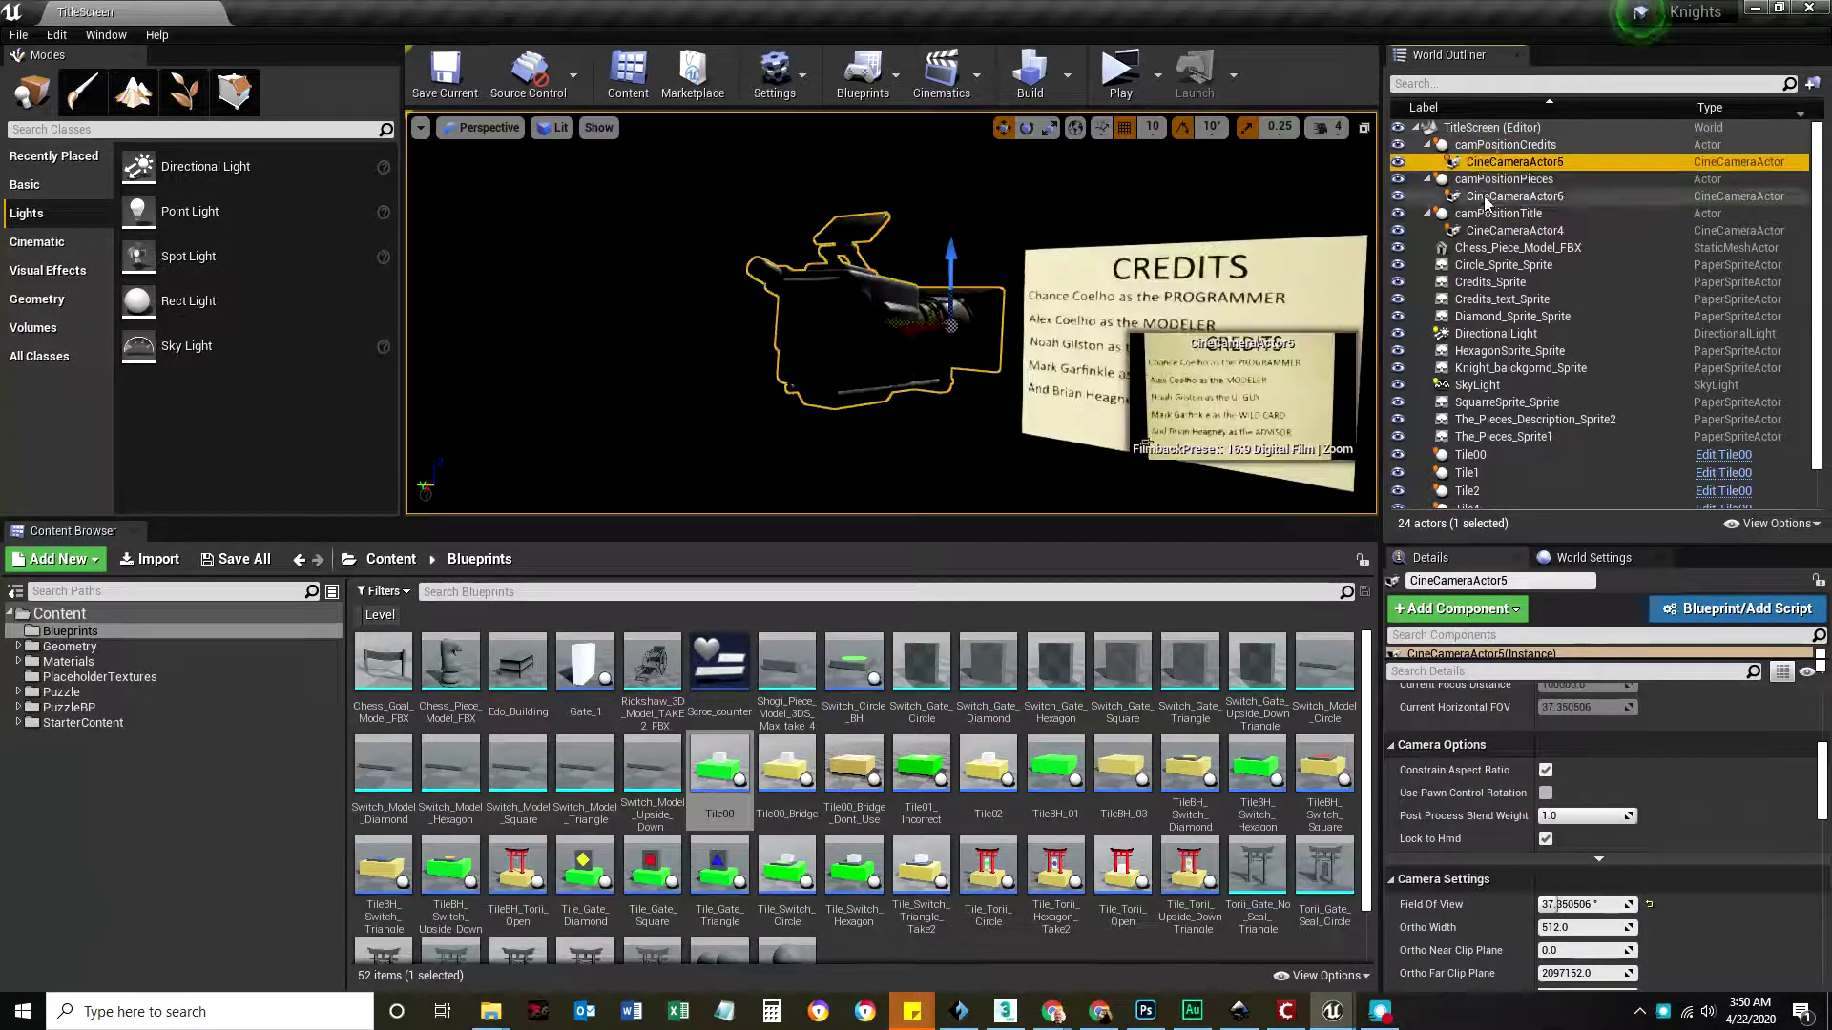
double_click(1515, 230)
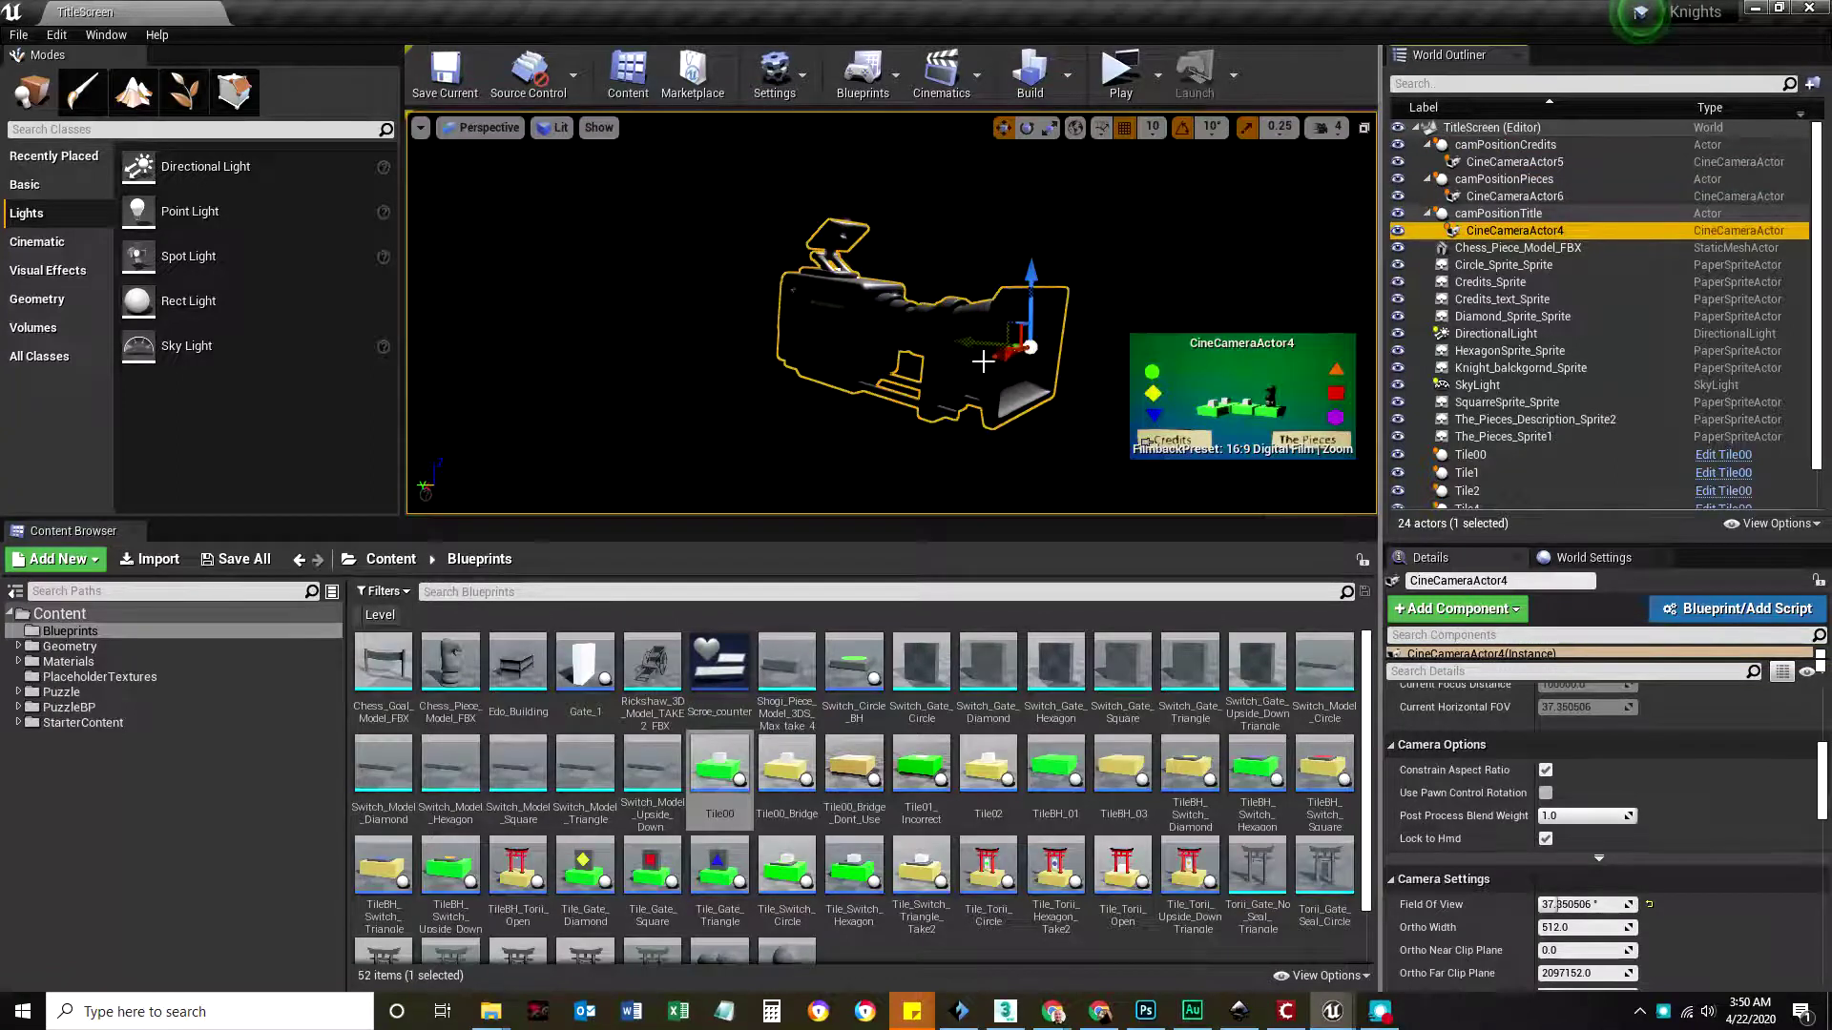
Step: Turn the view back to the green title wall and start the game preview
right_drag(982, 362, 1074, 351)
scroll(977, 367, down, 5)
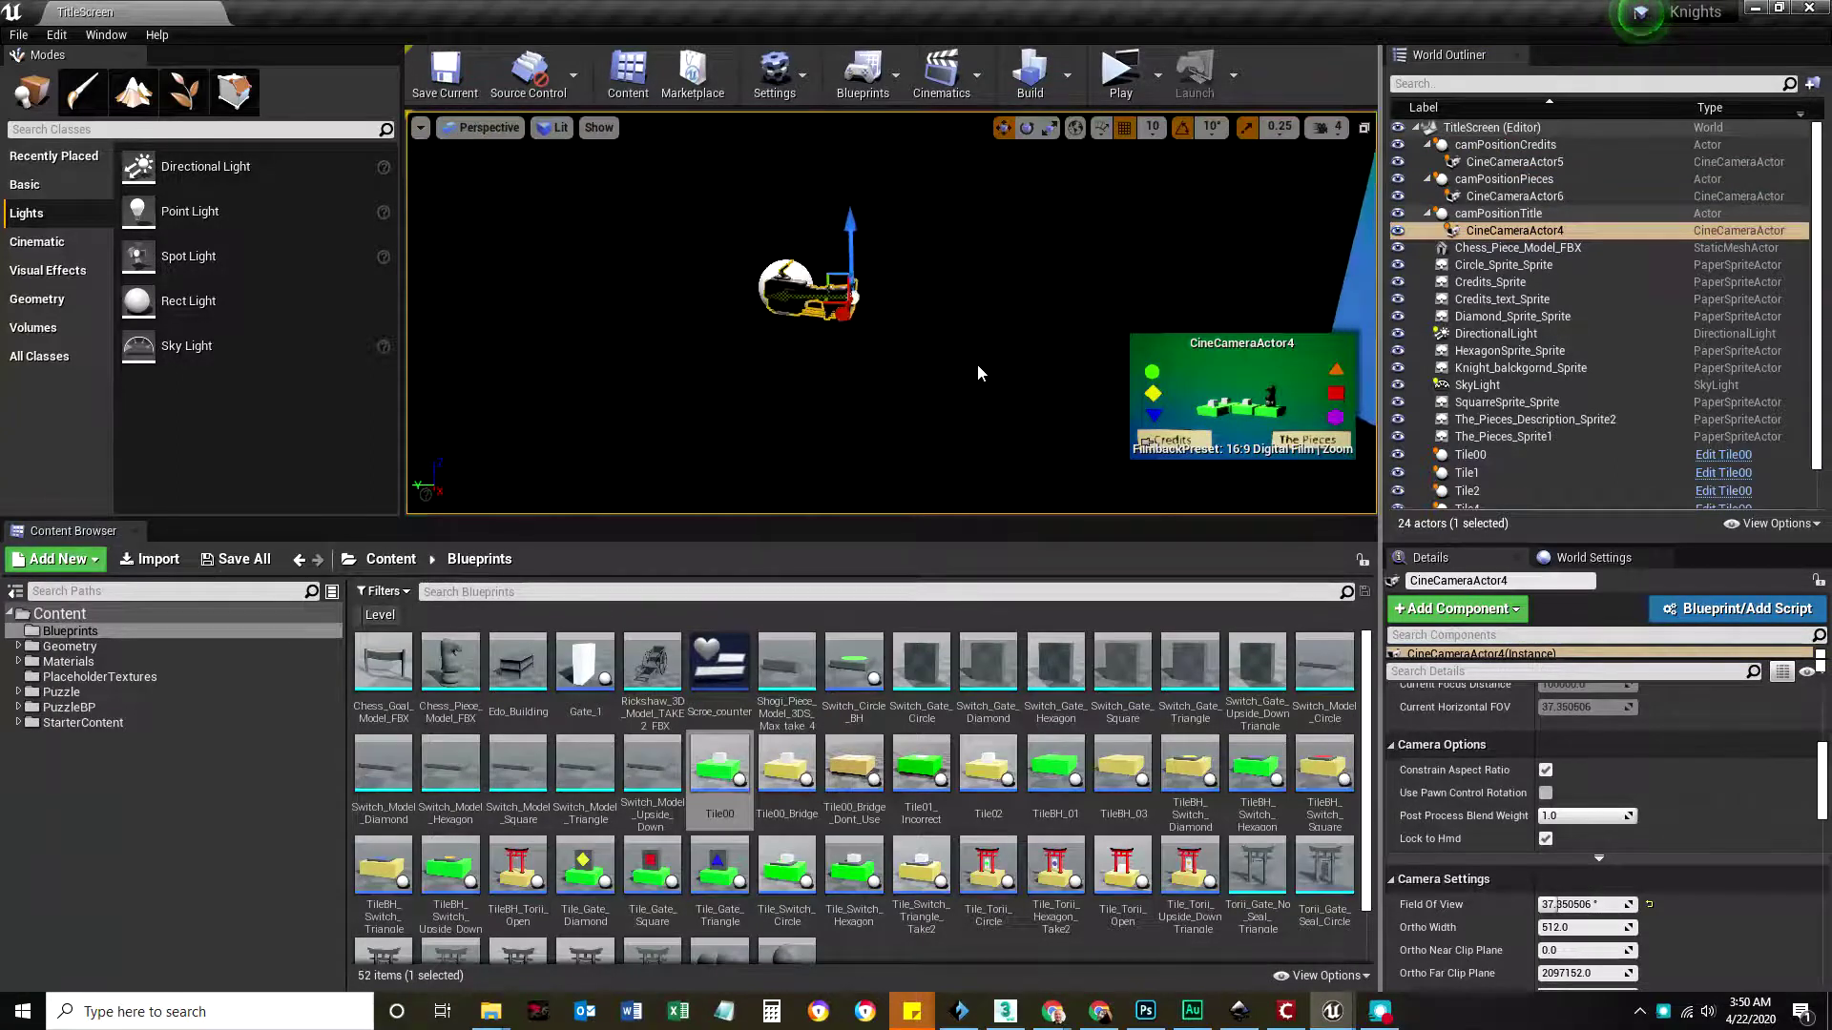
scroll(977, 373, down, 4)
right_drag(862, 328, 863, 326)
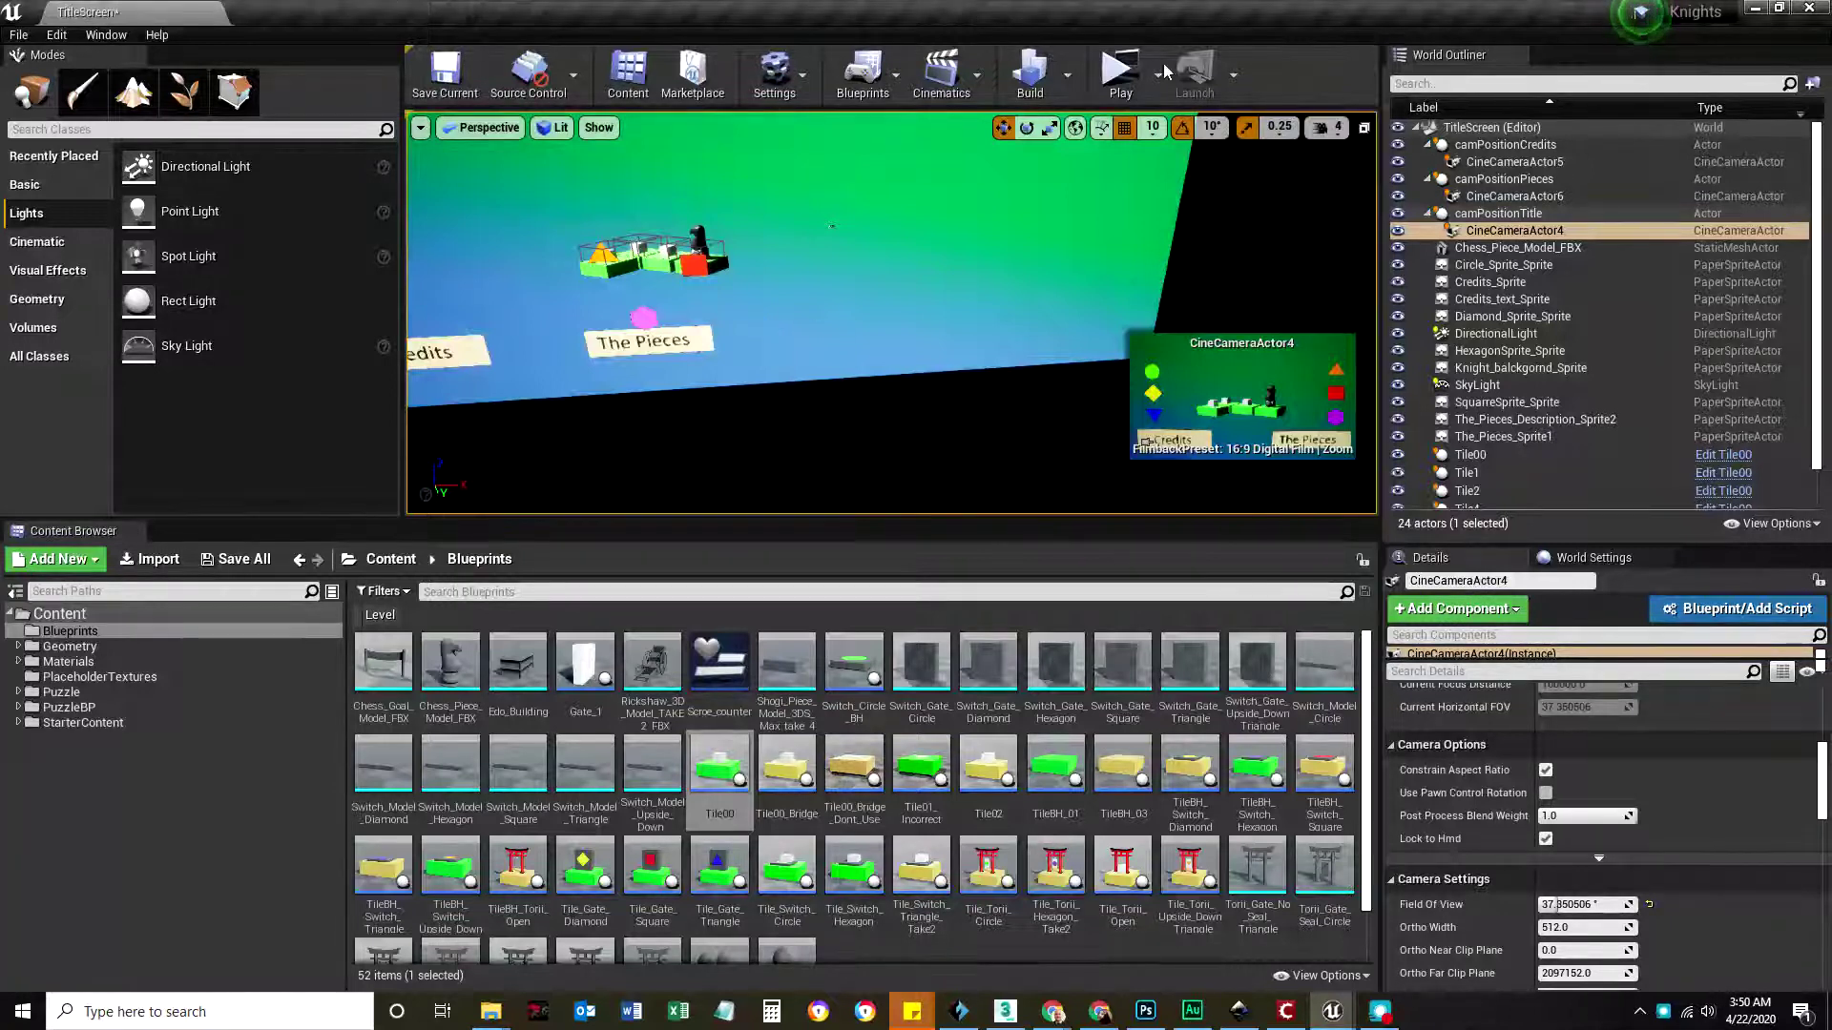
click(1112, 78)
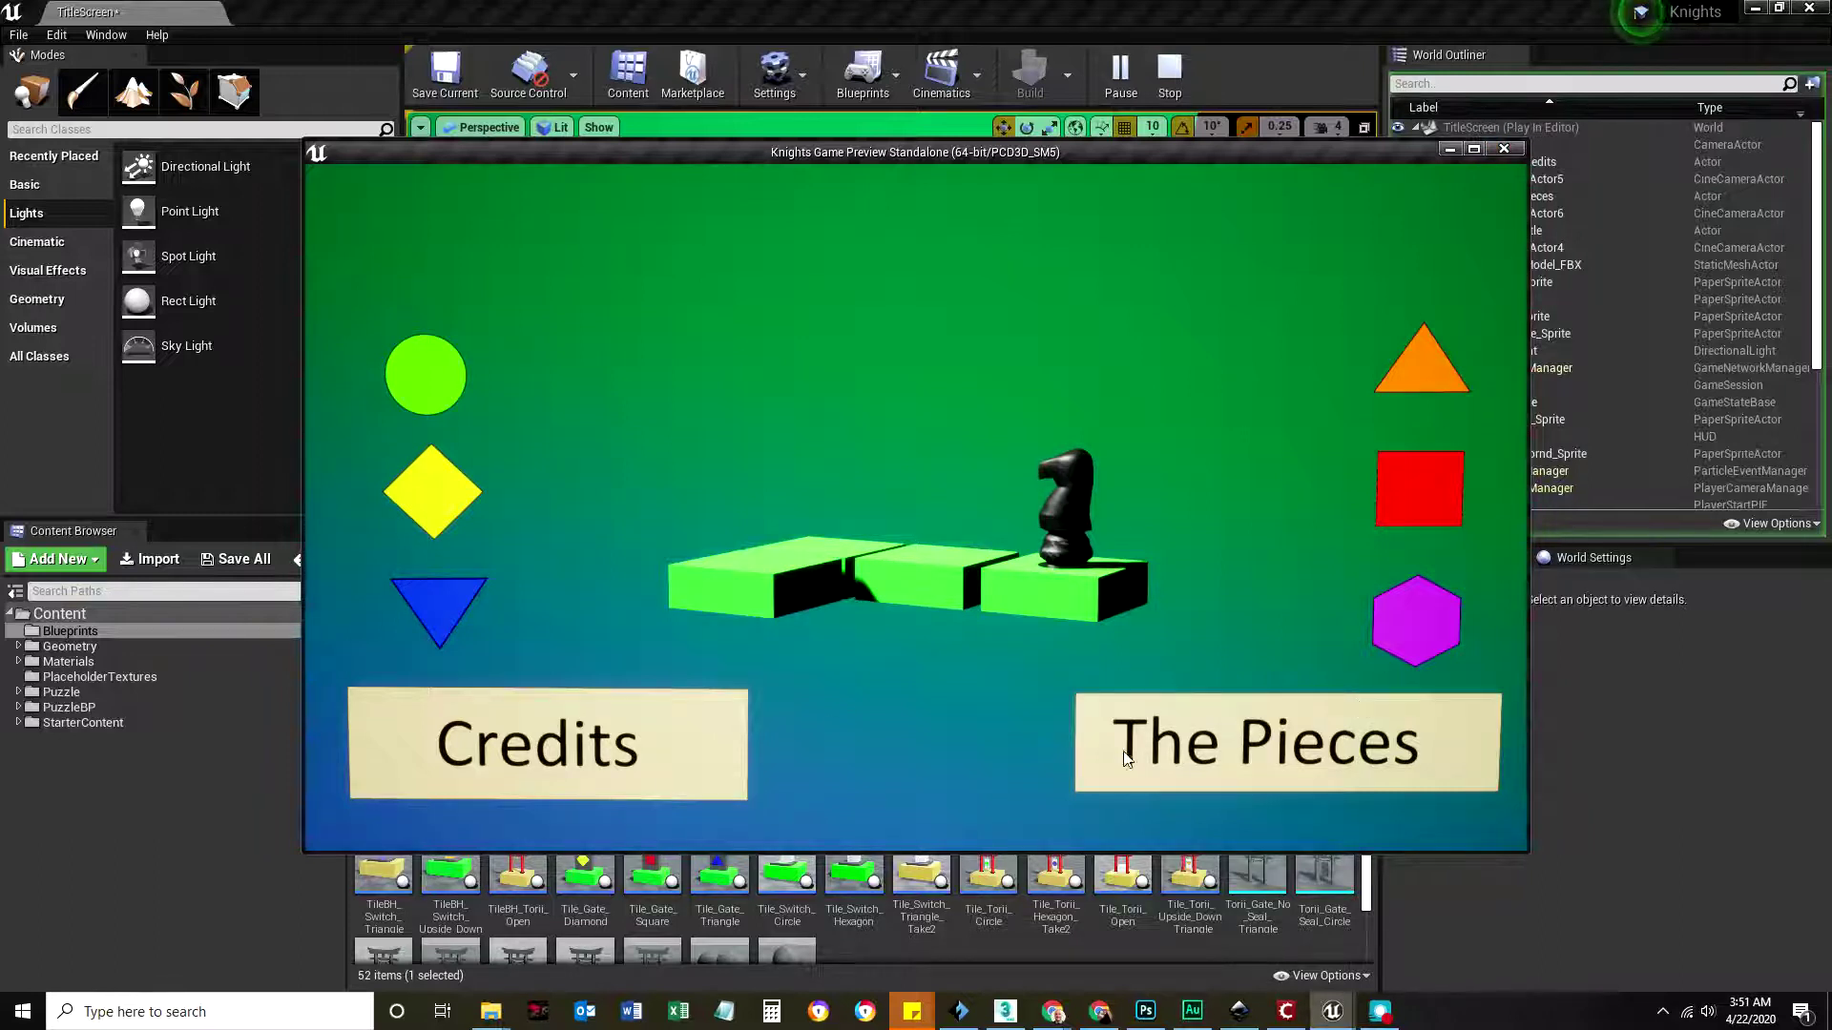
Step: Close the standalone Knights preview window to return to the TitleScreen level
click(1502, 151)
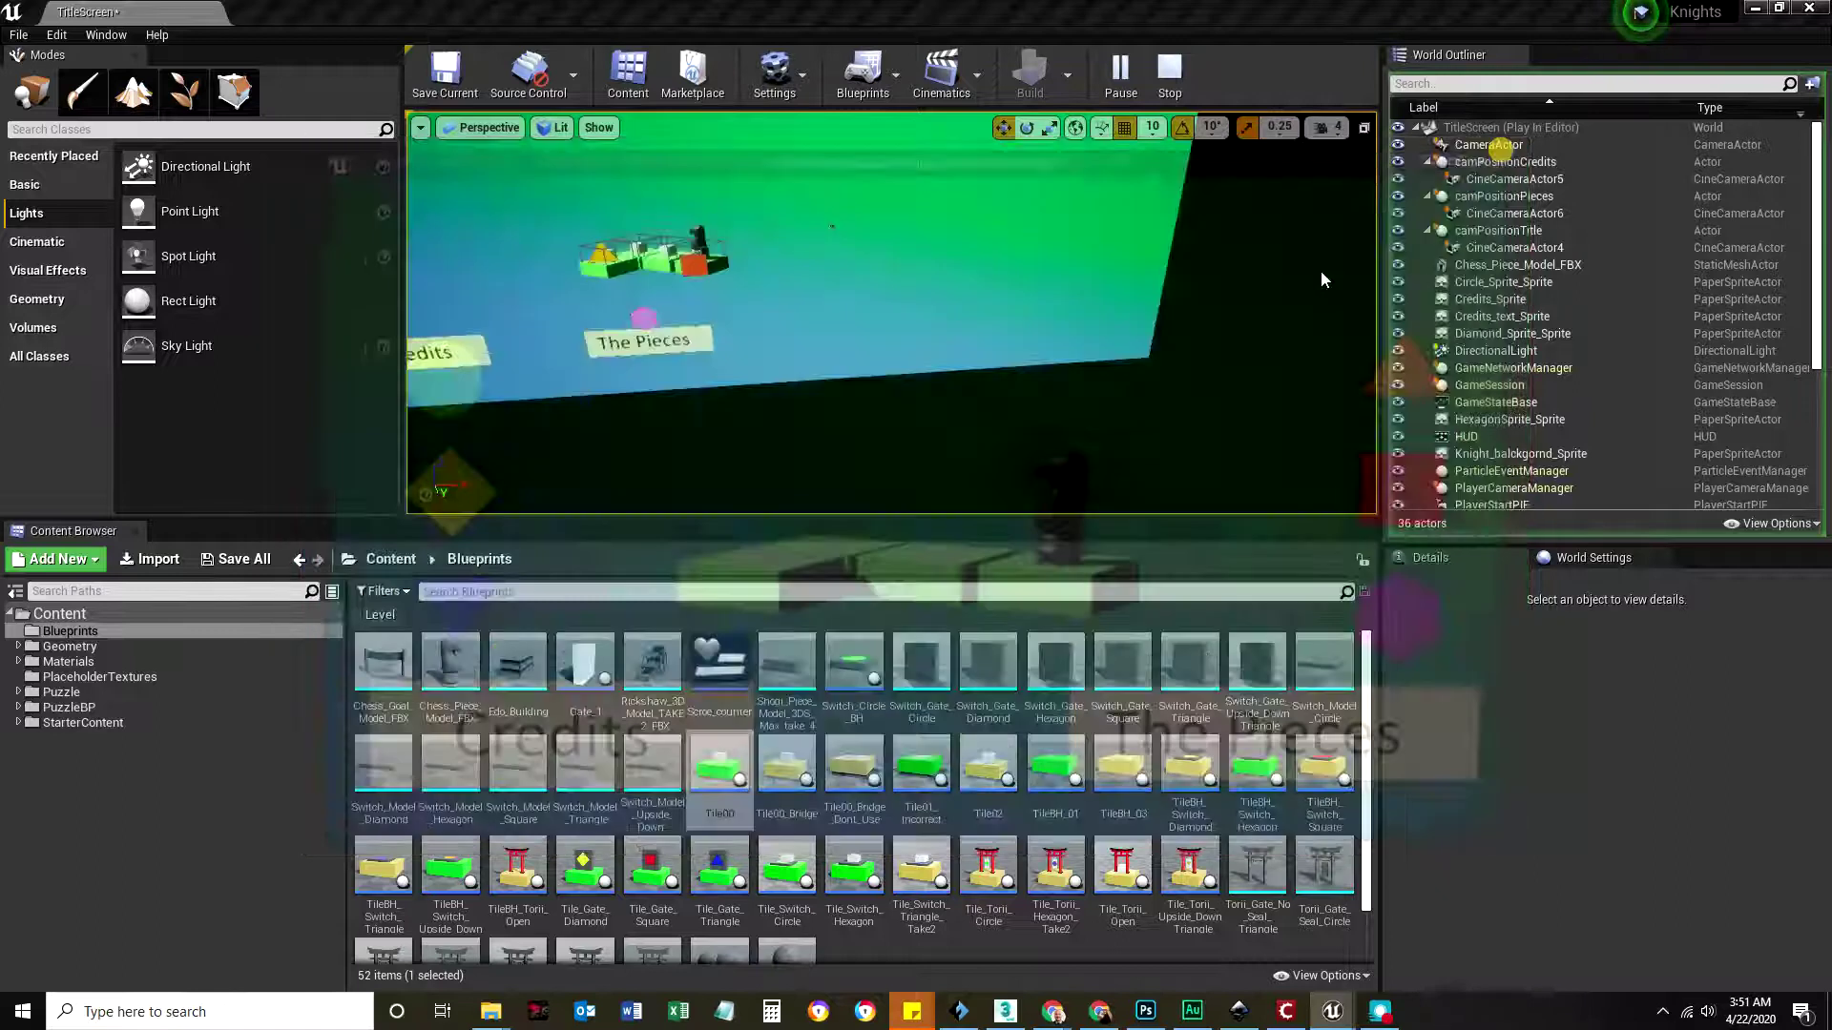
Step: Dismiss the play-error log, select The Pieces sprite and open the Perspective viewpoint list
click(1352, 280)
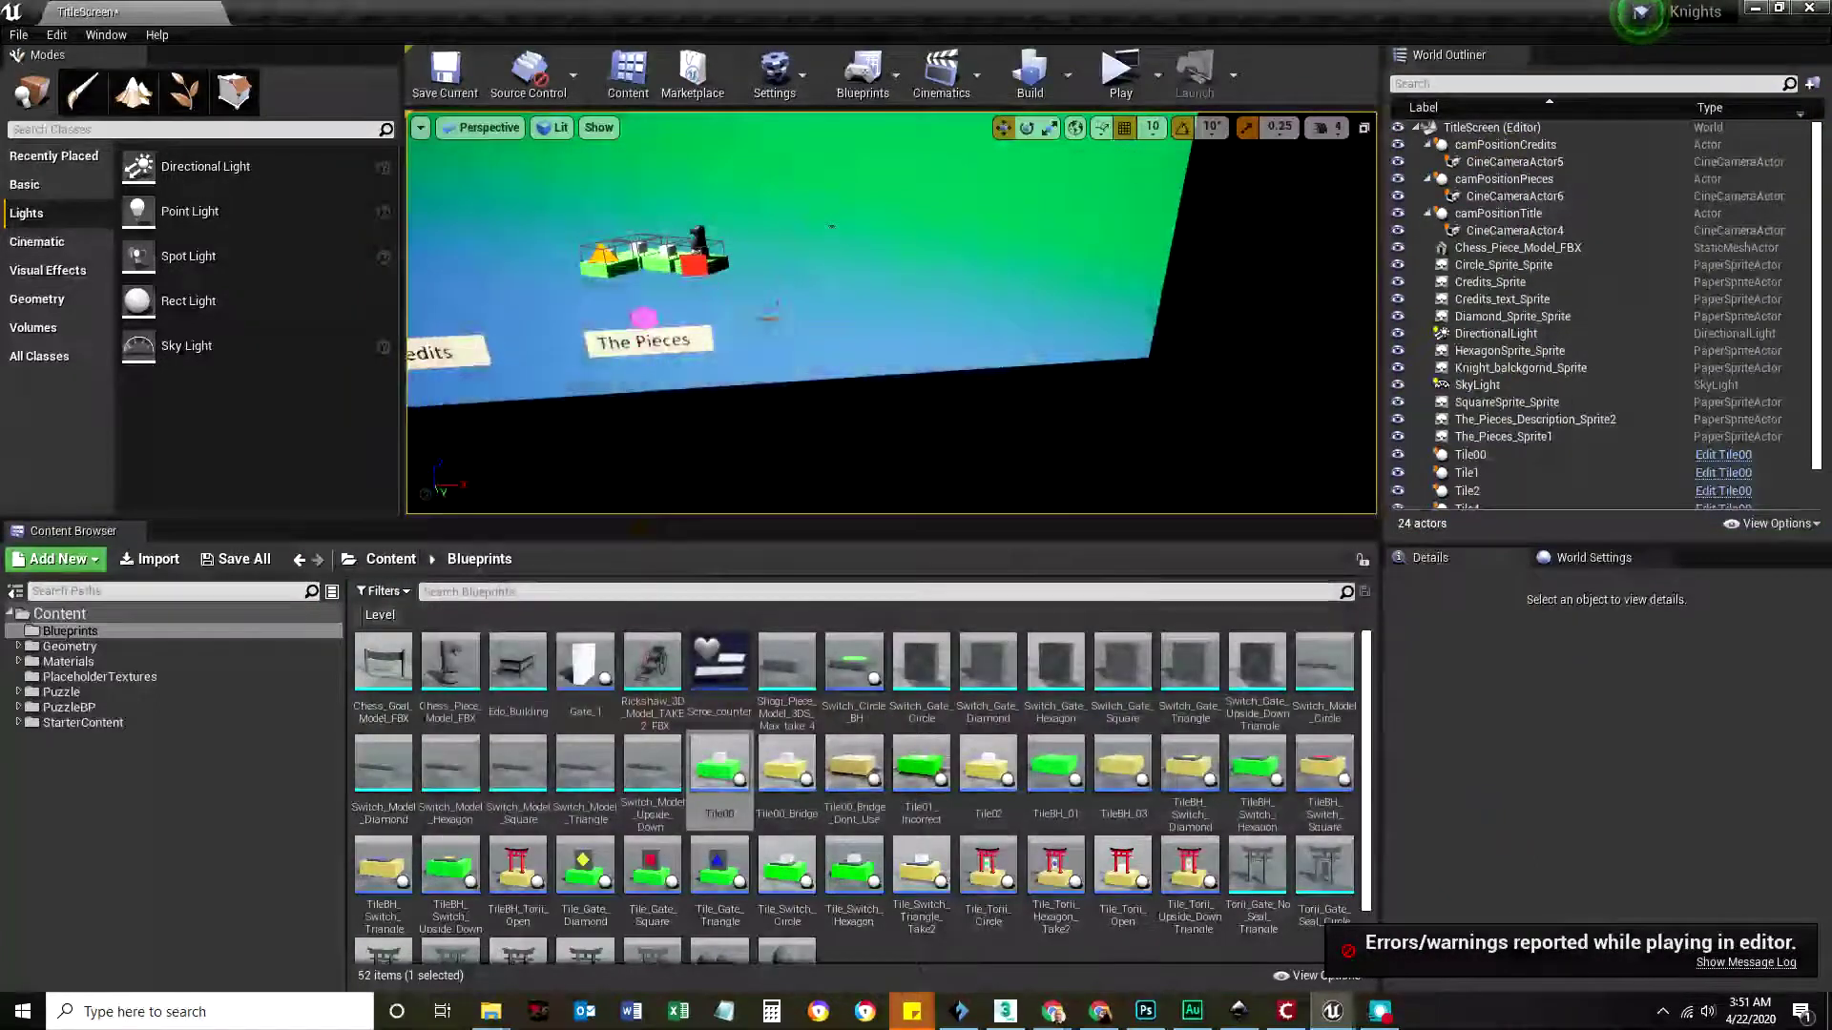
click(735, 330)
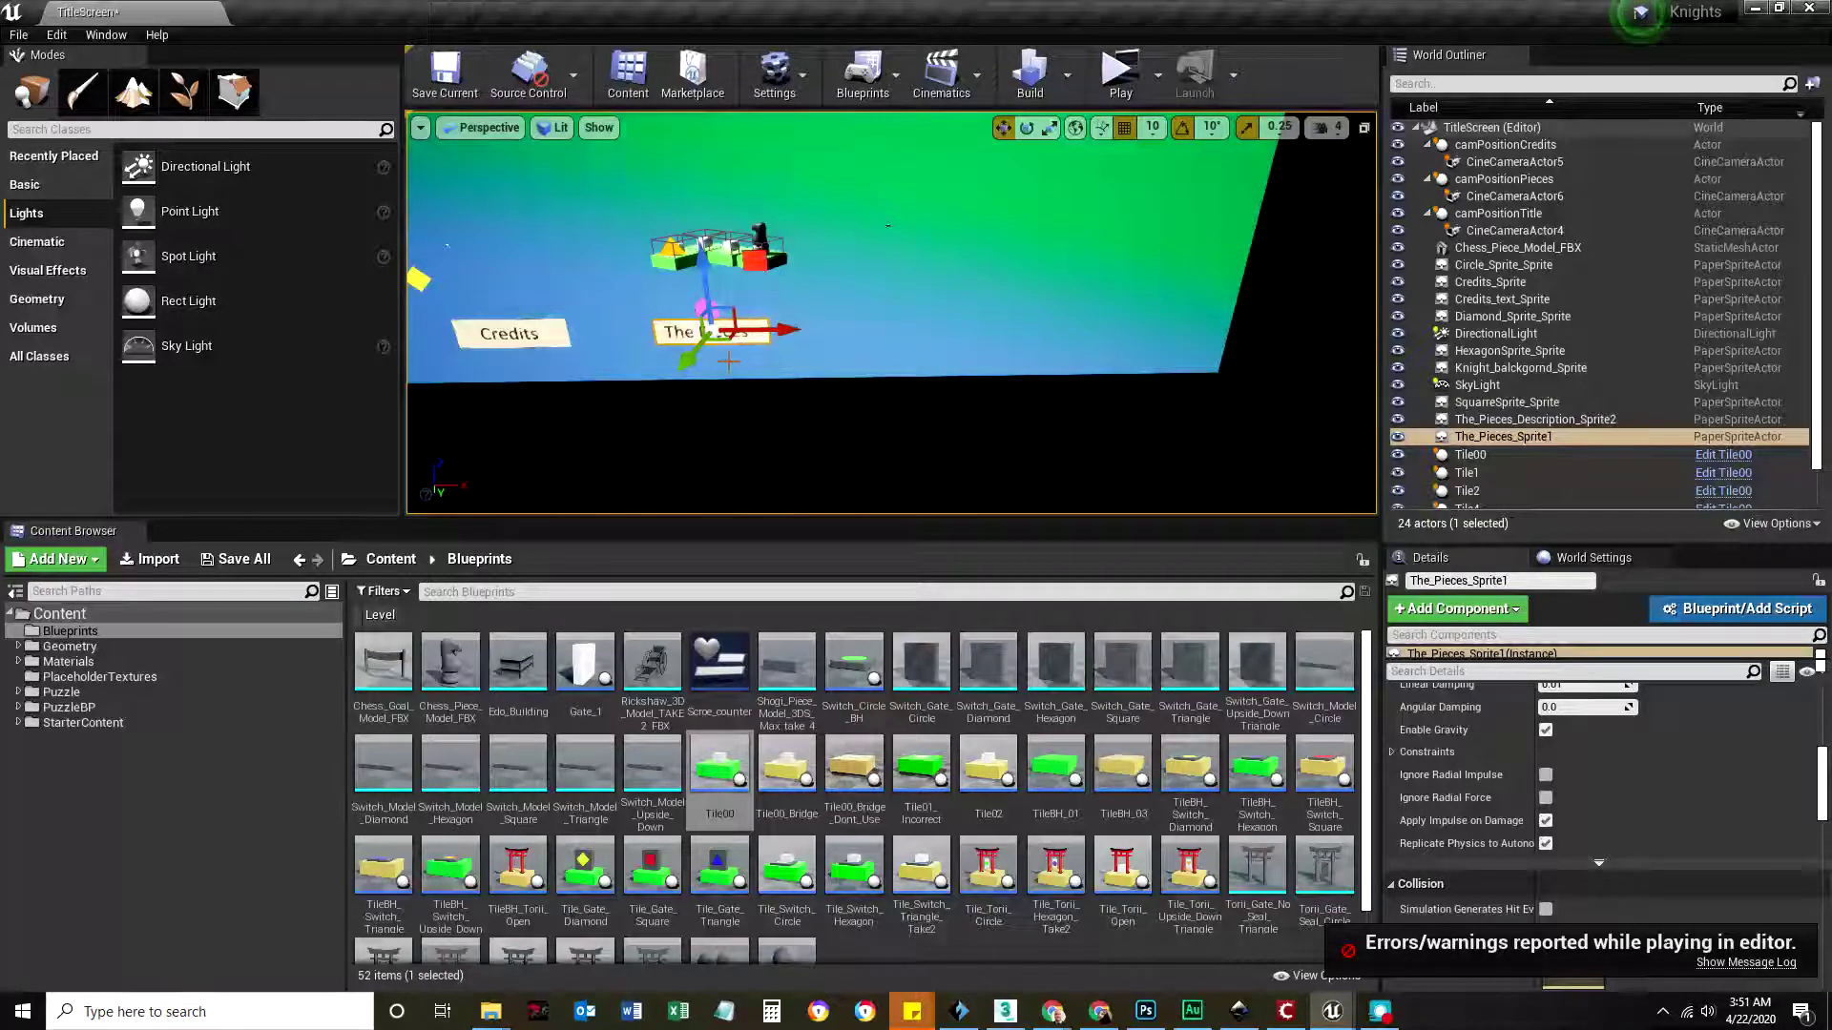
mouse_move(775, 386)
right_down()
mouse_move(787, 367)
mouse_move(679, 386)
mouse_move(774, 386)
right_up()
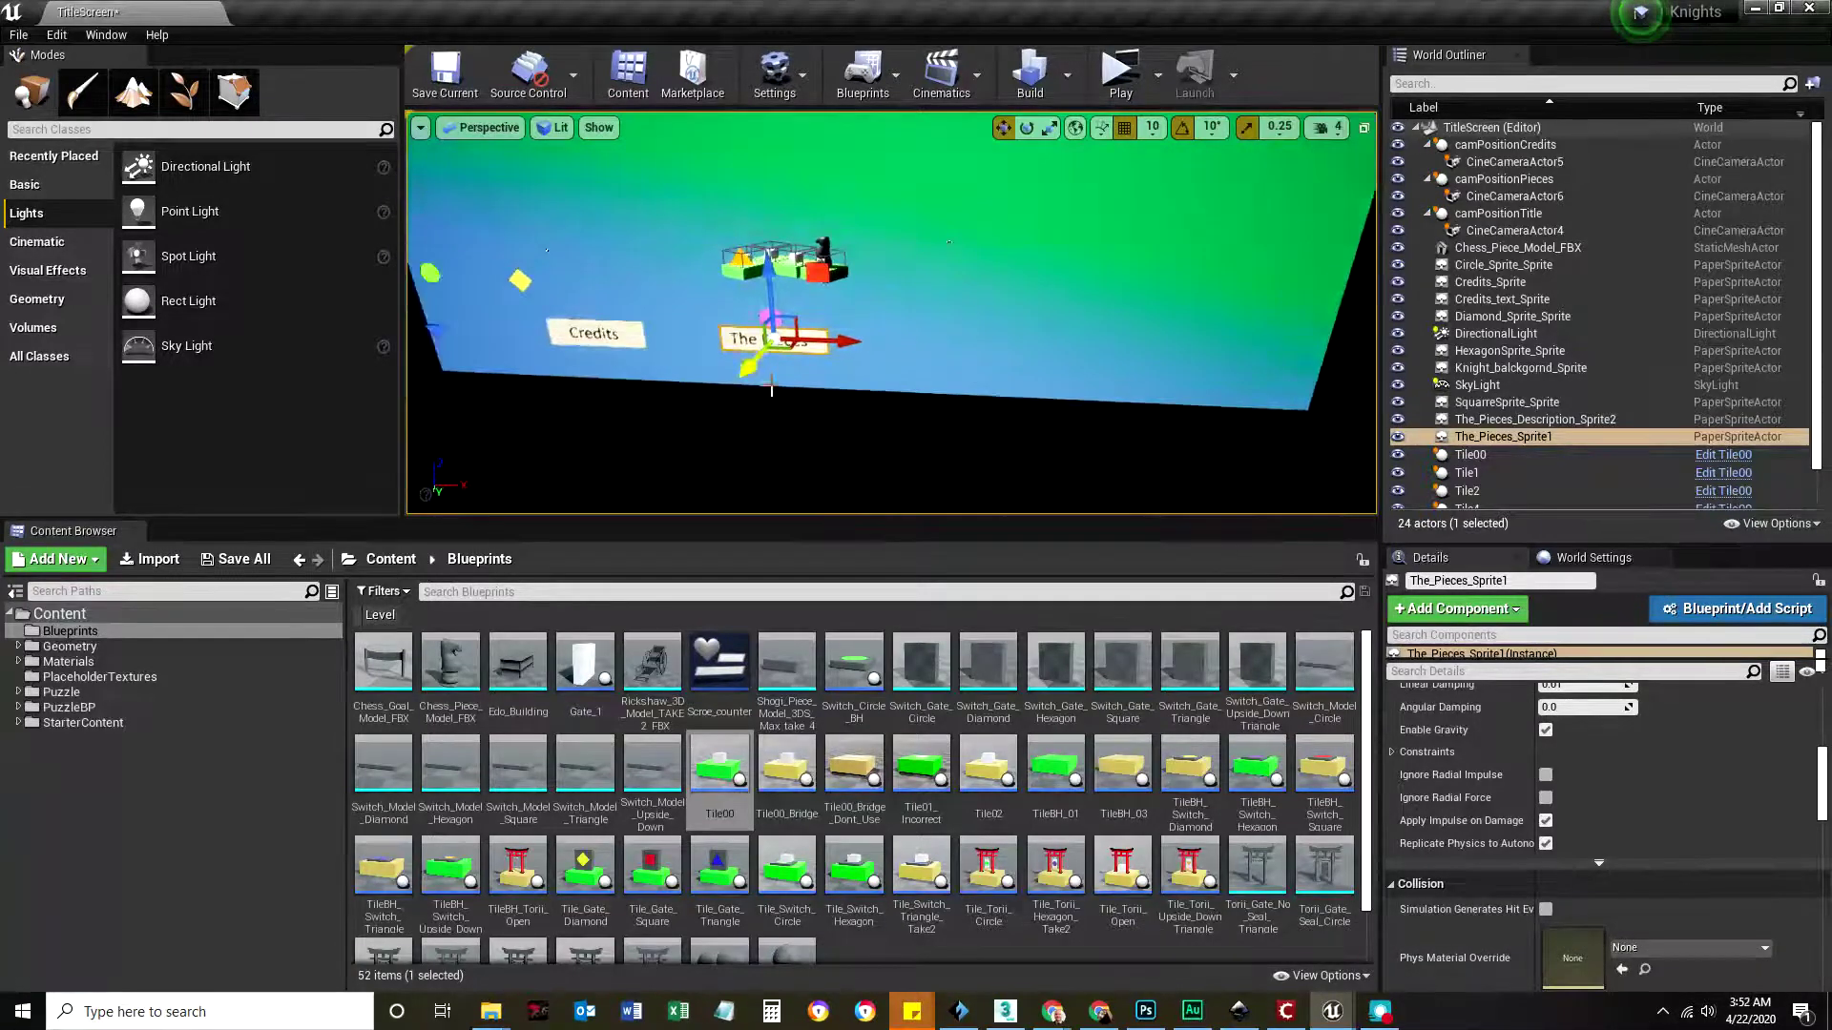
right_drag(771, 387, 794, 390)
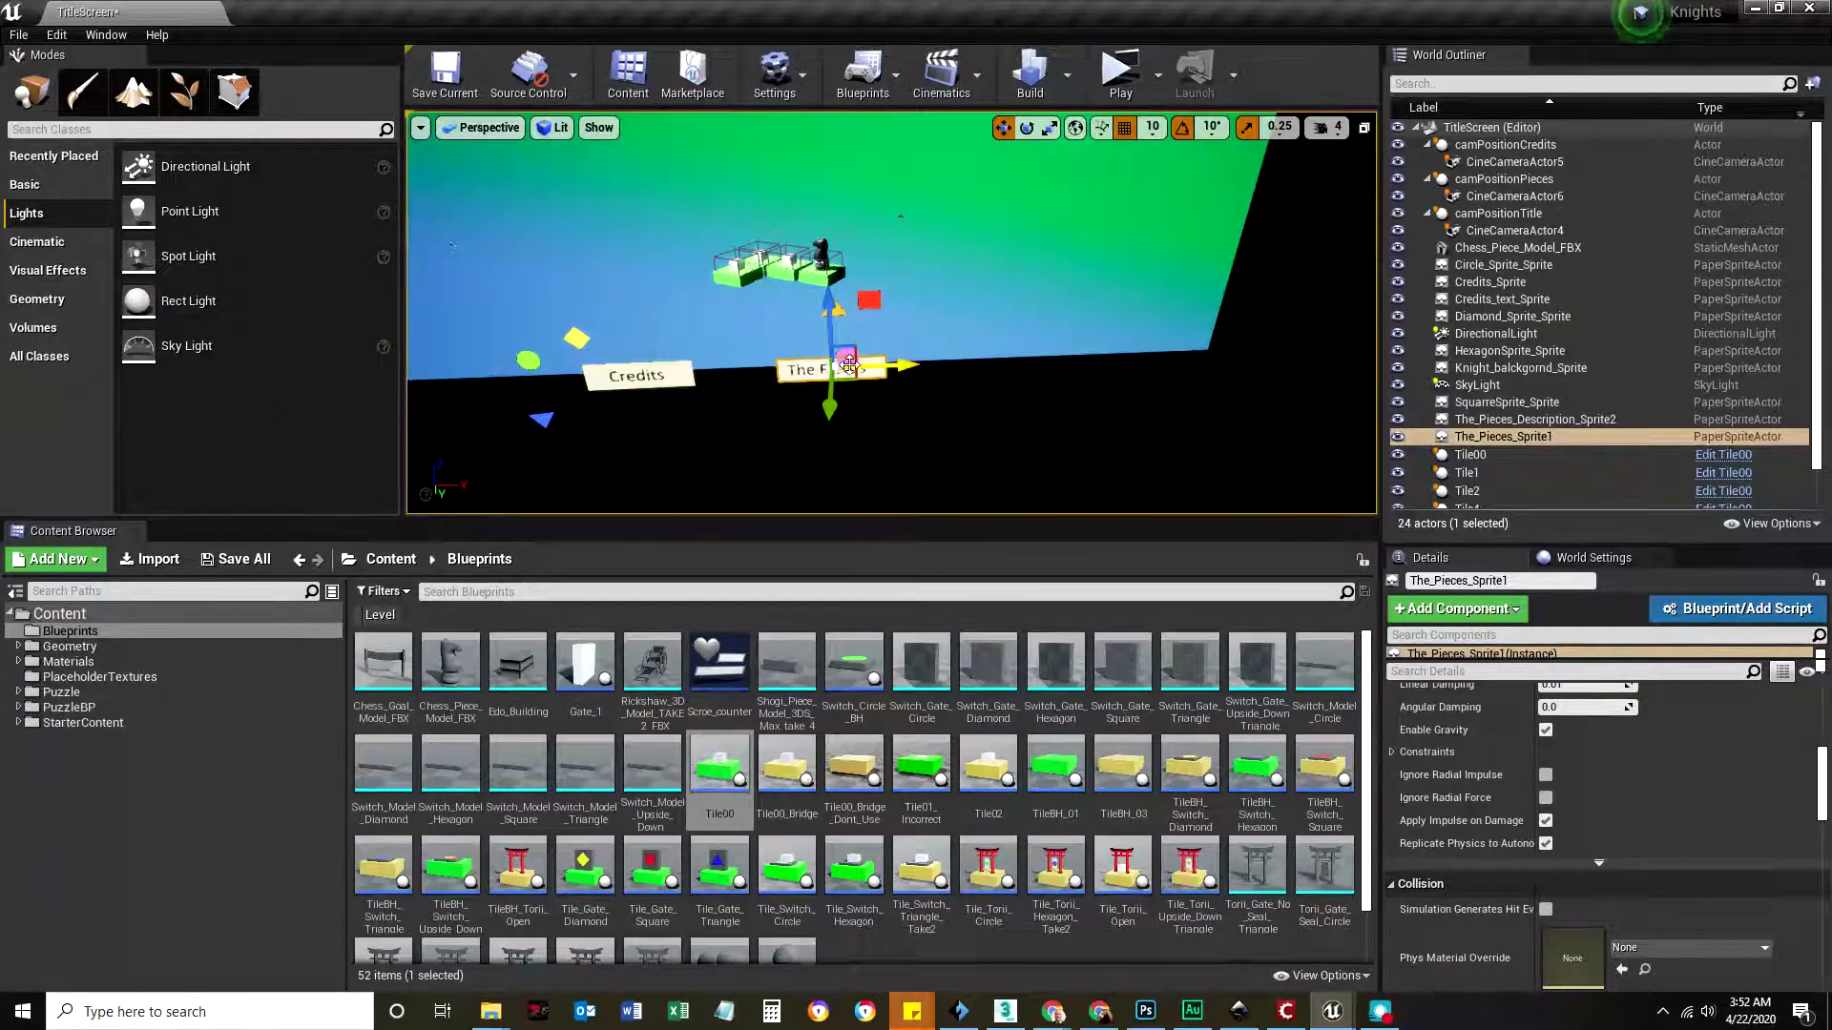
click(489, 130)
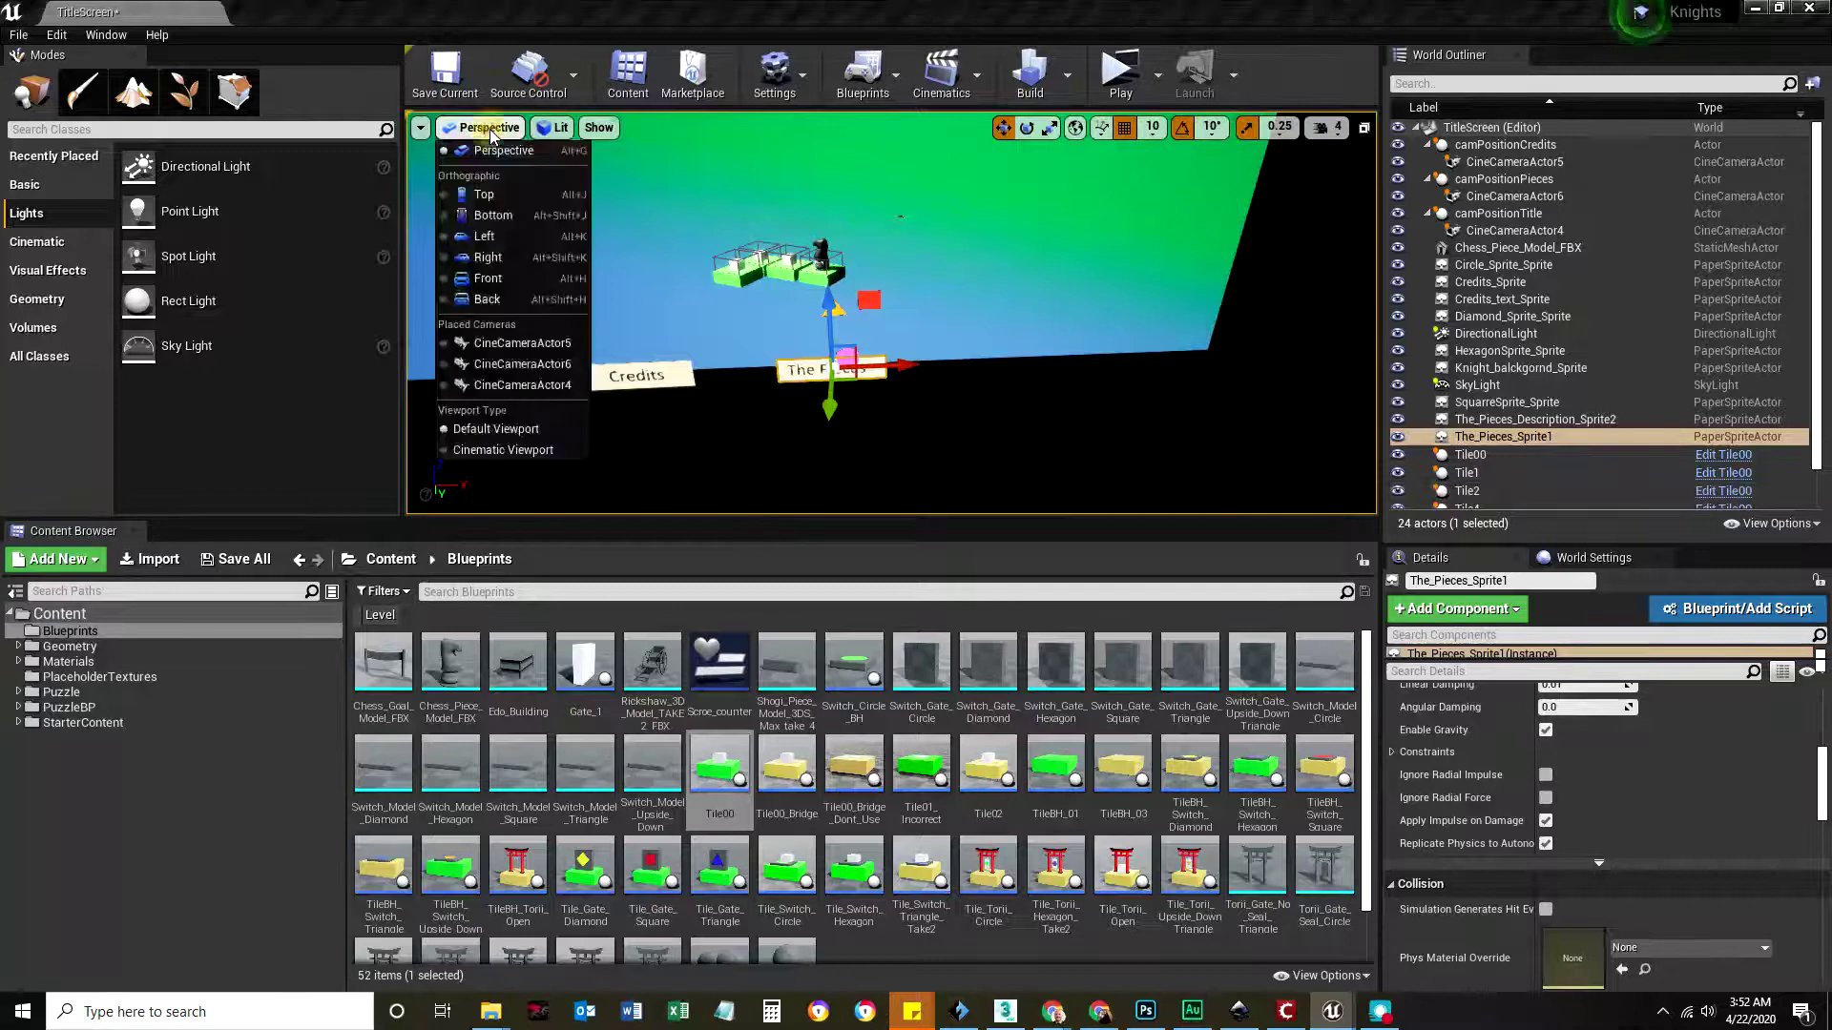
Step: Look through CineCameraActor6, then CineCameraActor5, then pilot the title camera CineCameraActor4
click(504, 367)
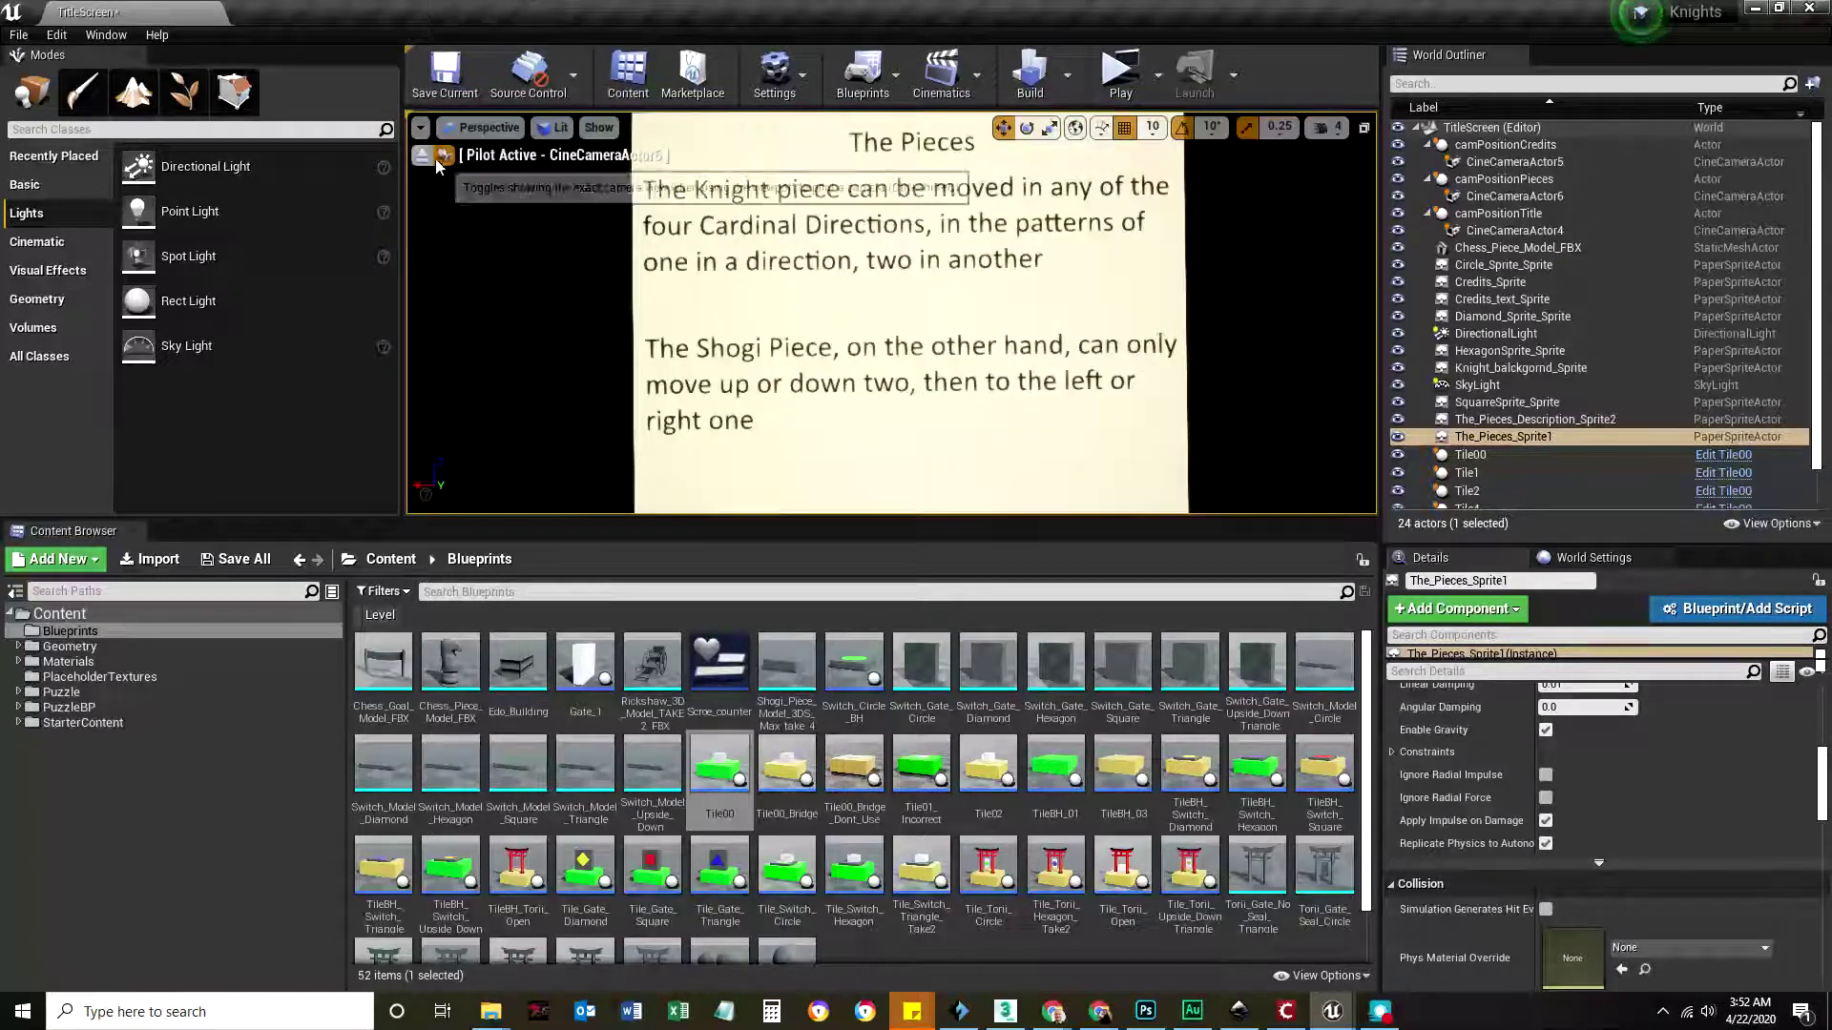
click(445, 157)
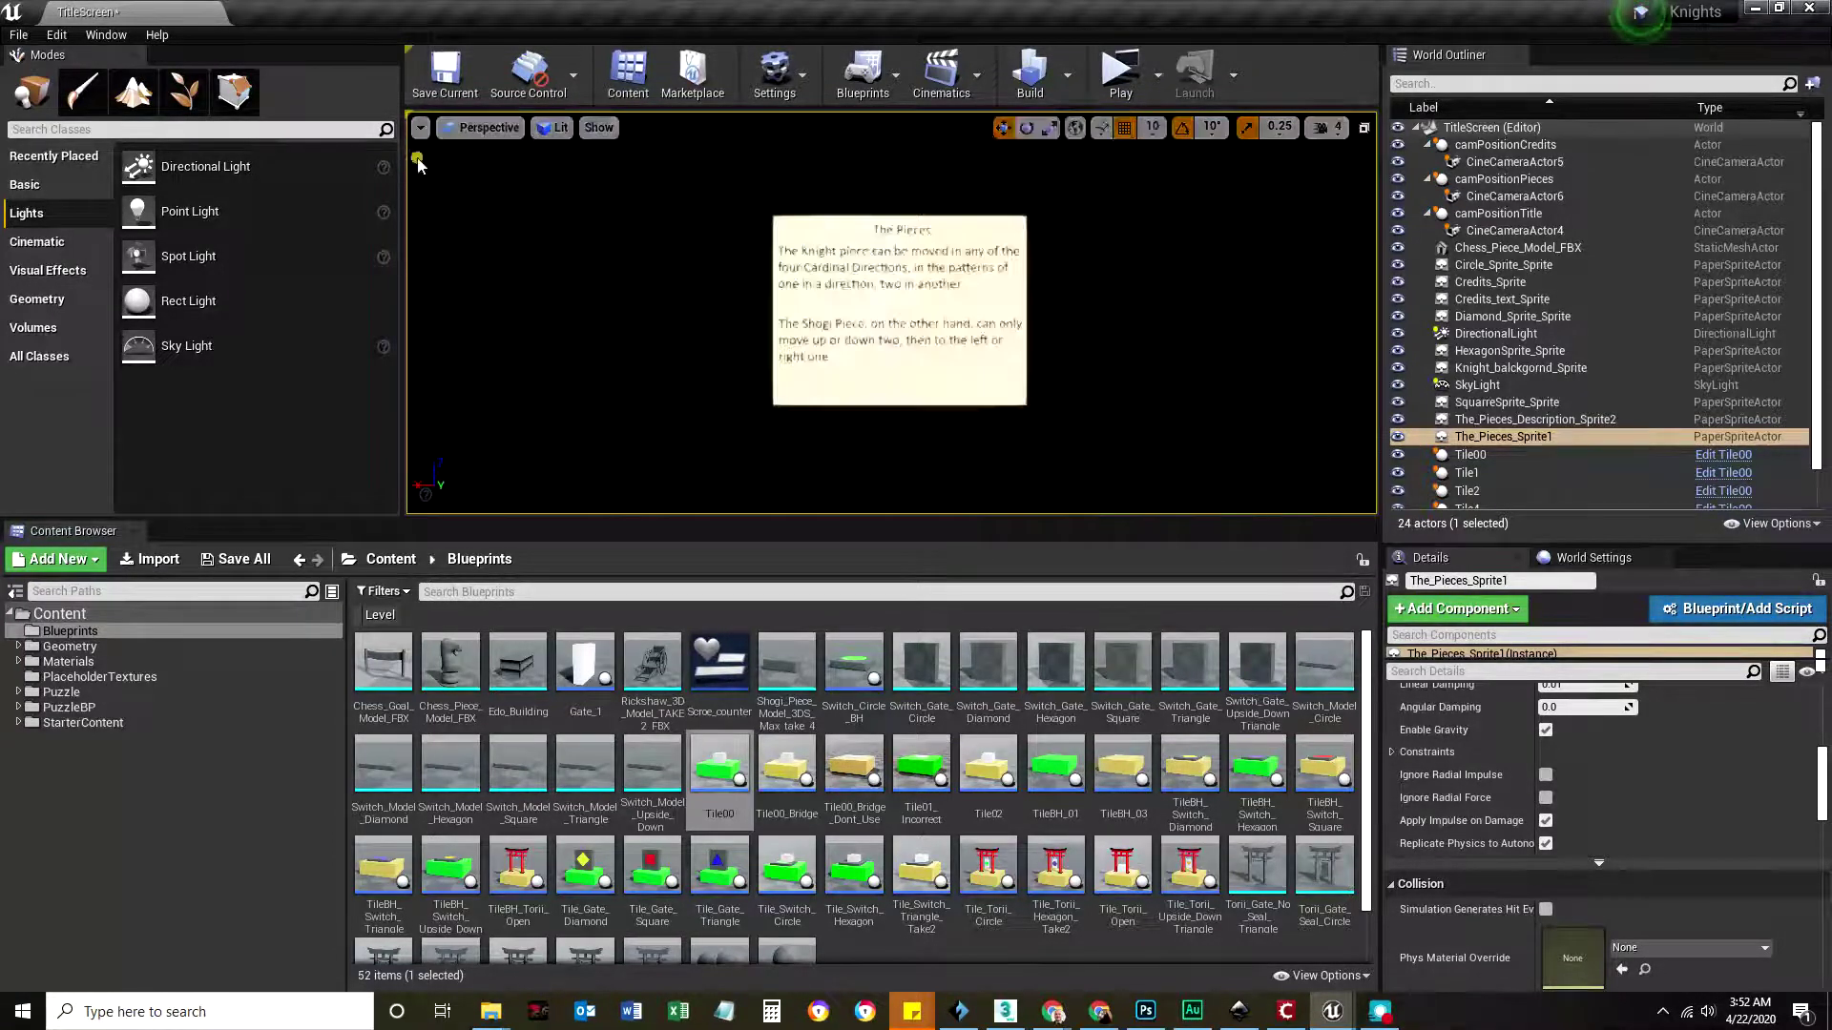
click(483, 127)
click(505, 344)
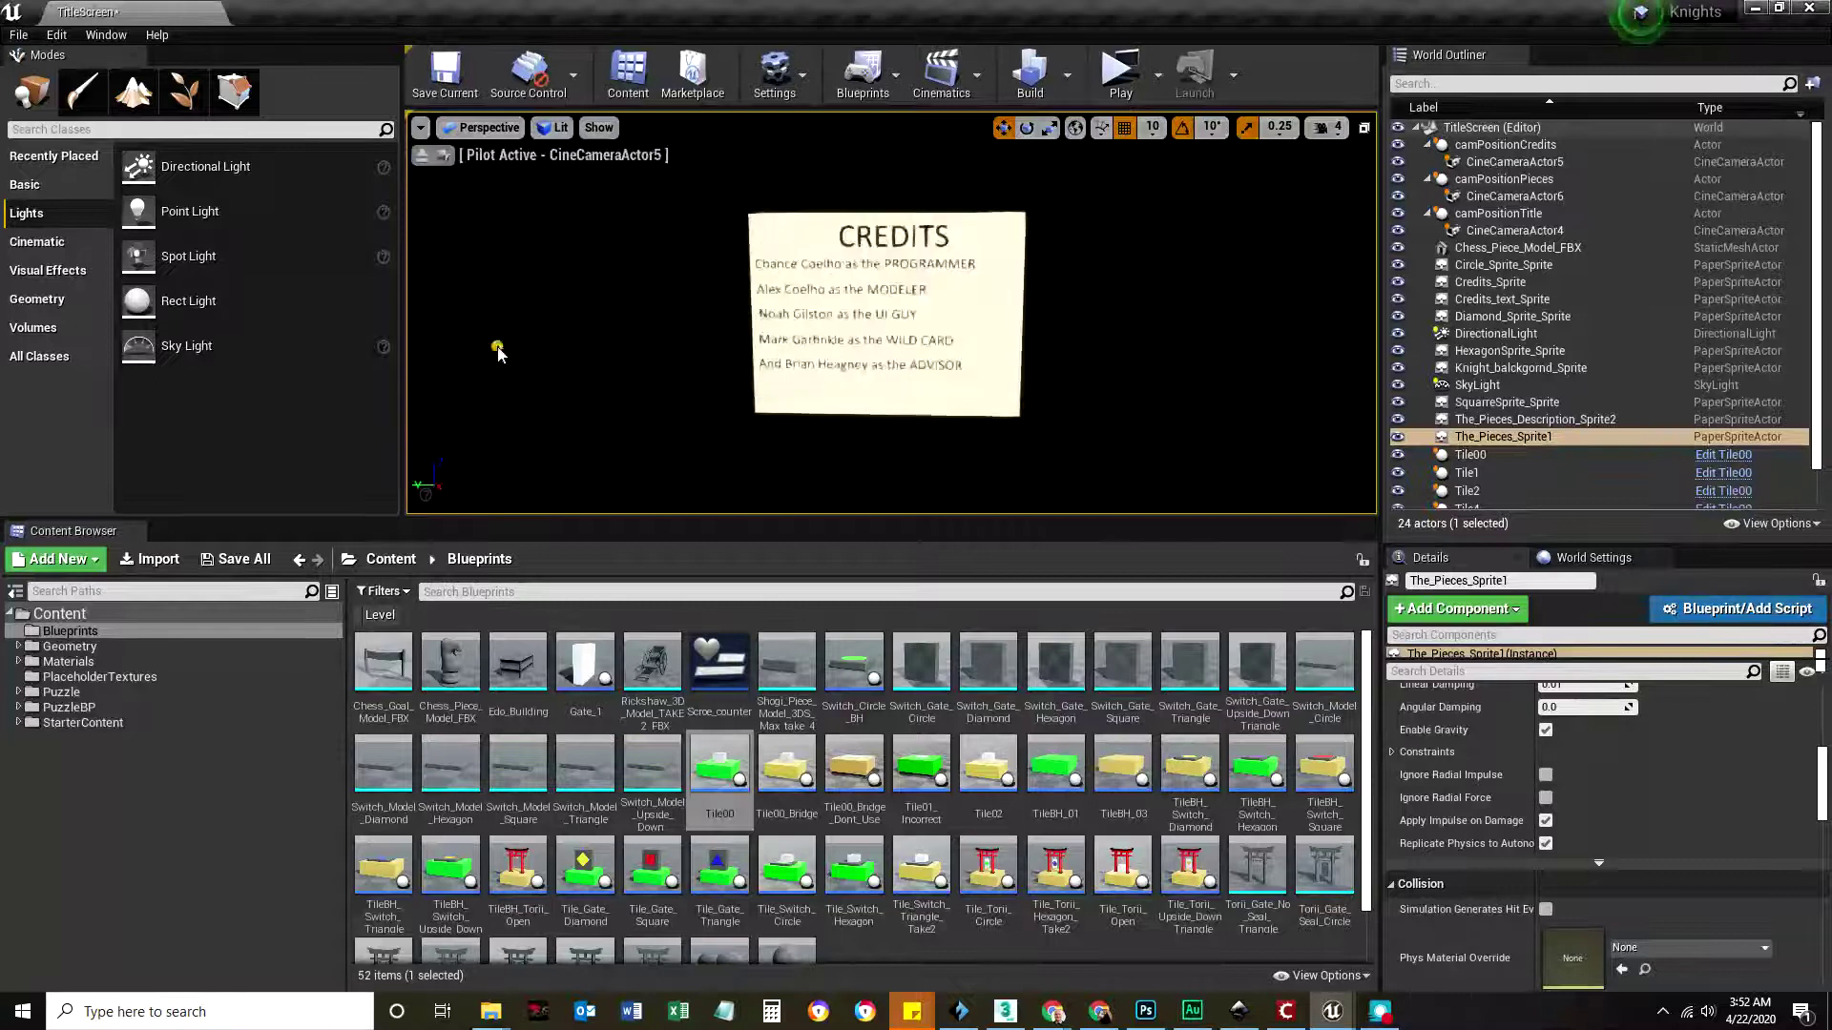
click(490, 129)
click(522, 384)
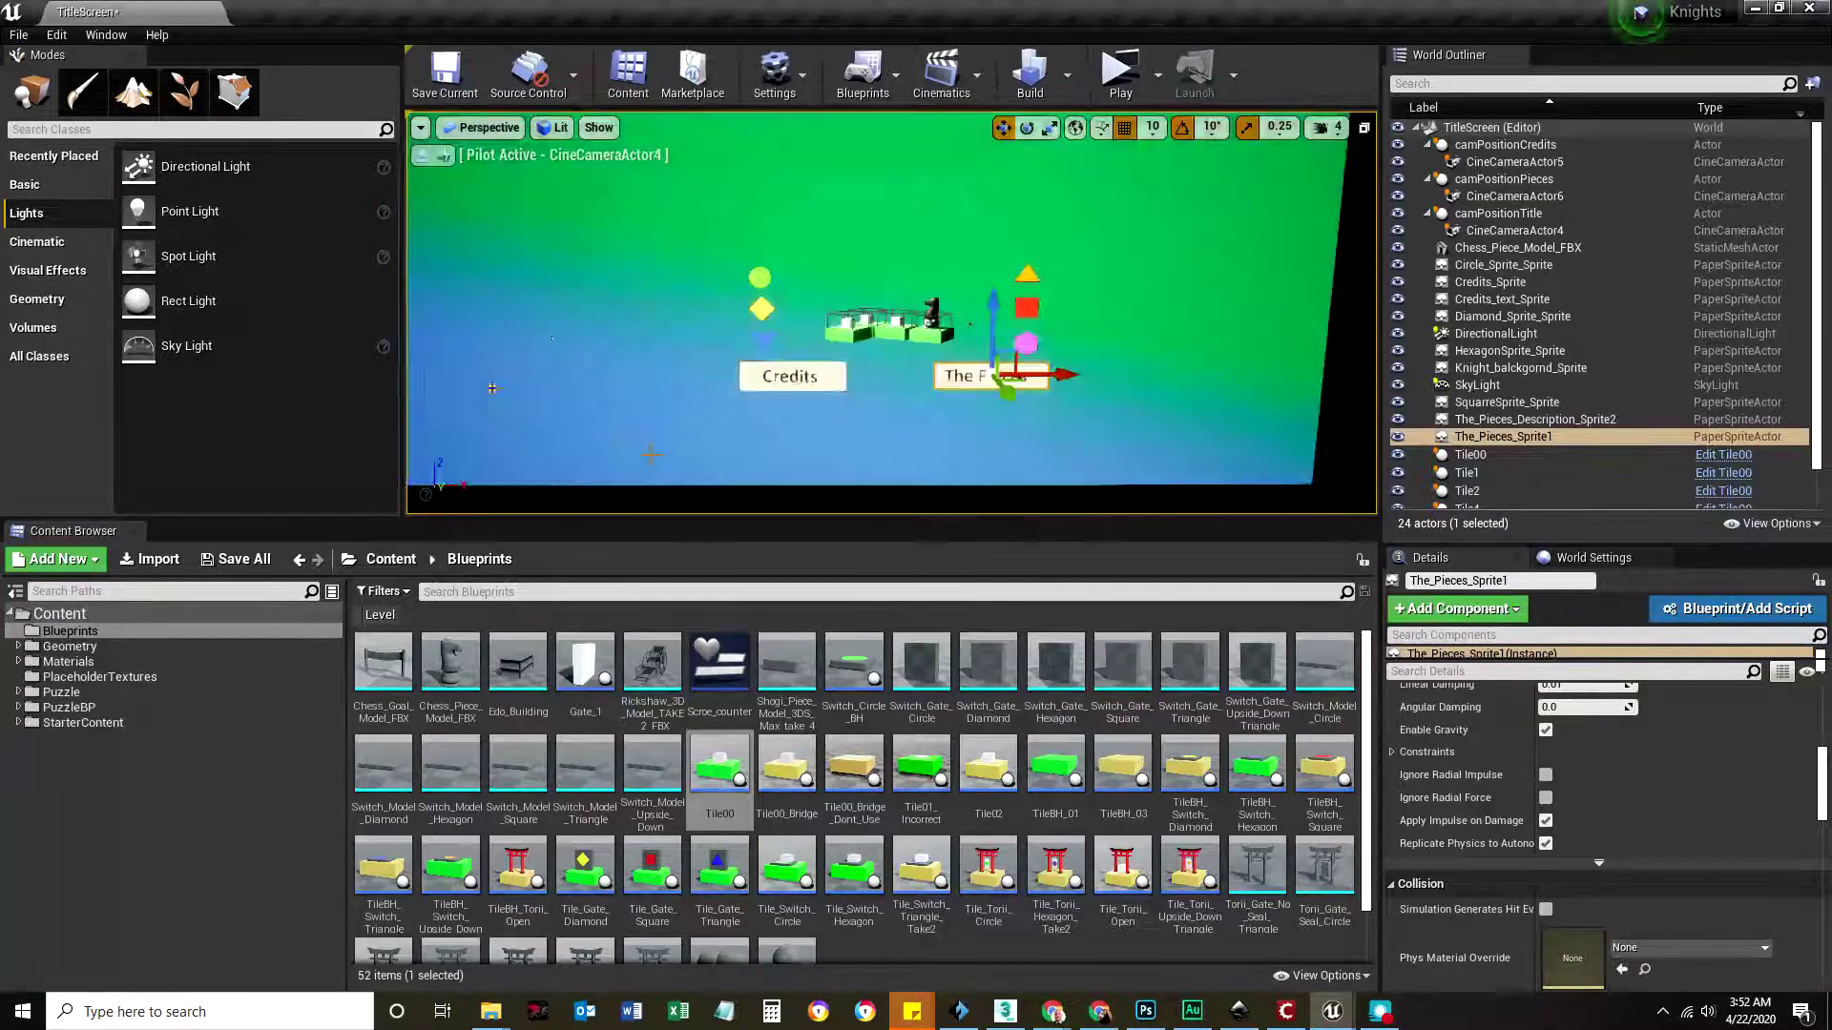
Step: Fly CineCameraActor4 closer to the green tiles and launch the game to check framing
right_drag(872, 427, 876, 429)
scroll(876, 430, up, 1)
key(w)
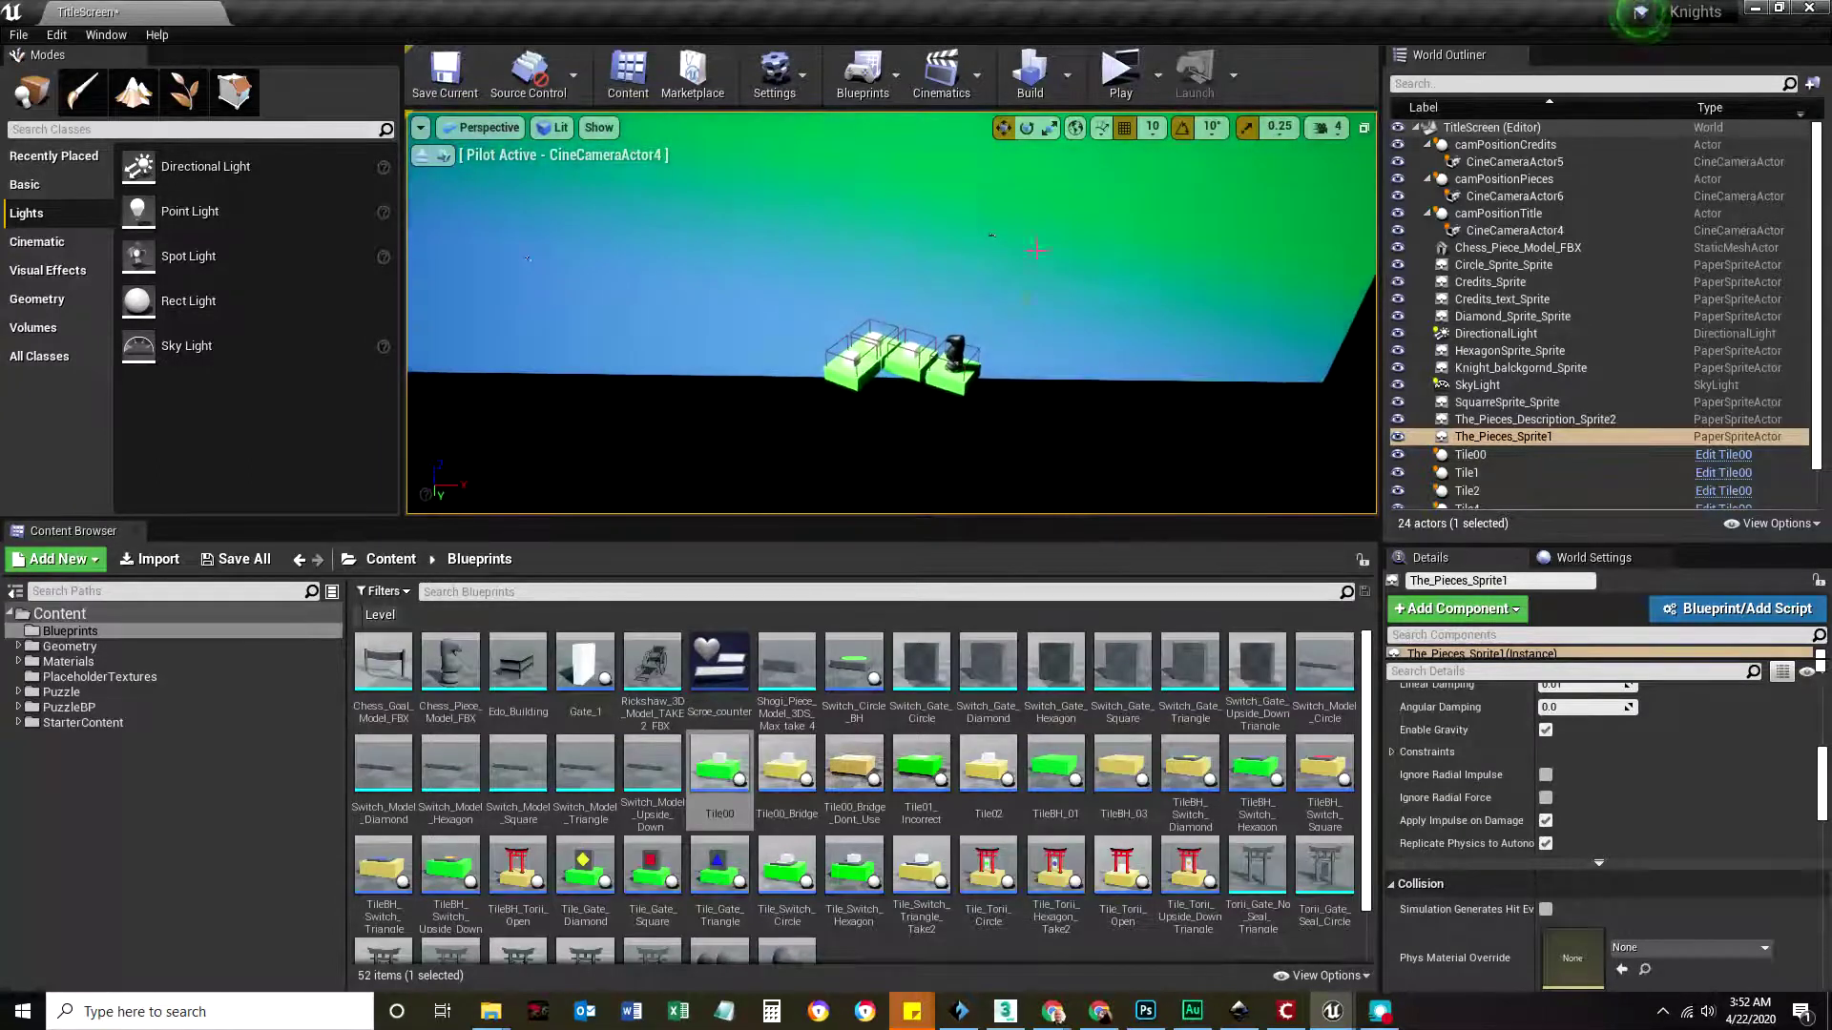
click(1120, 71)
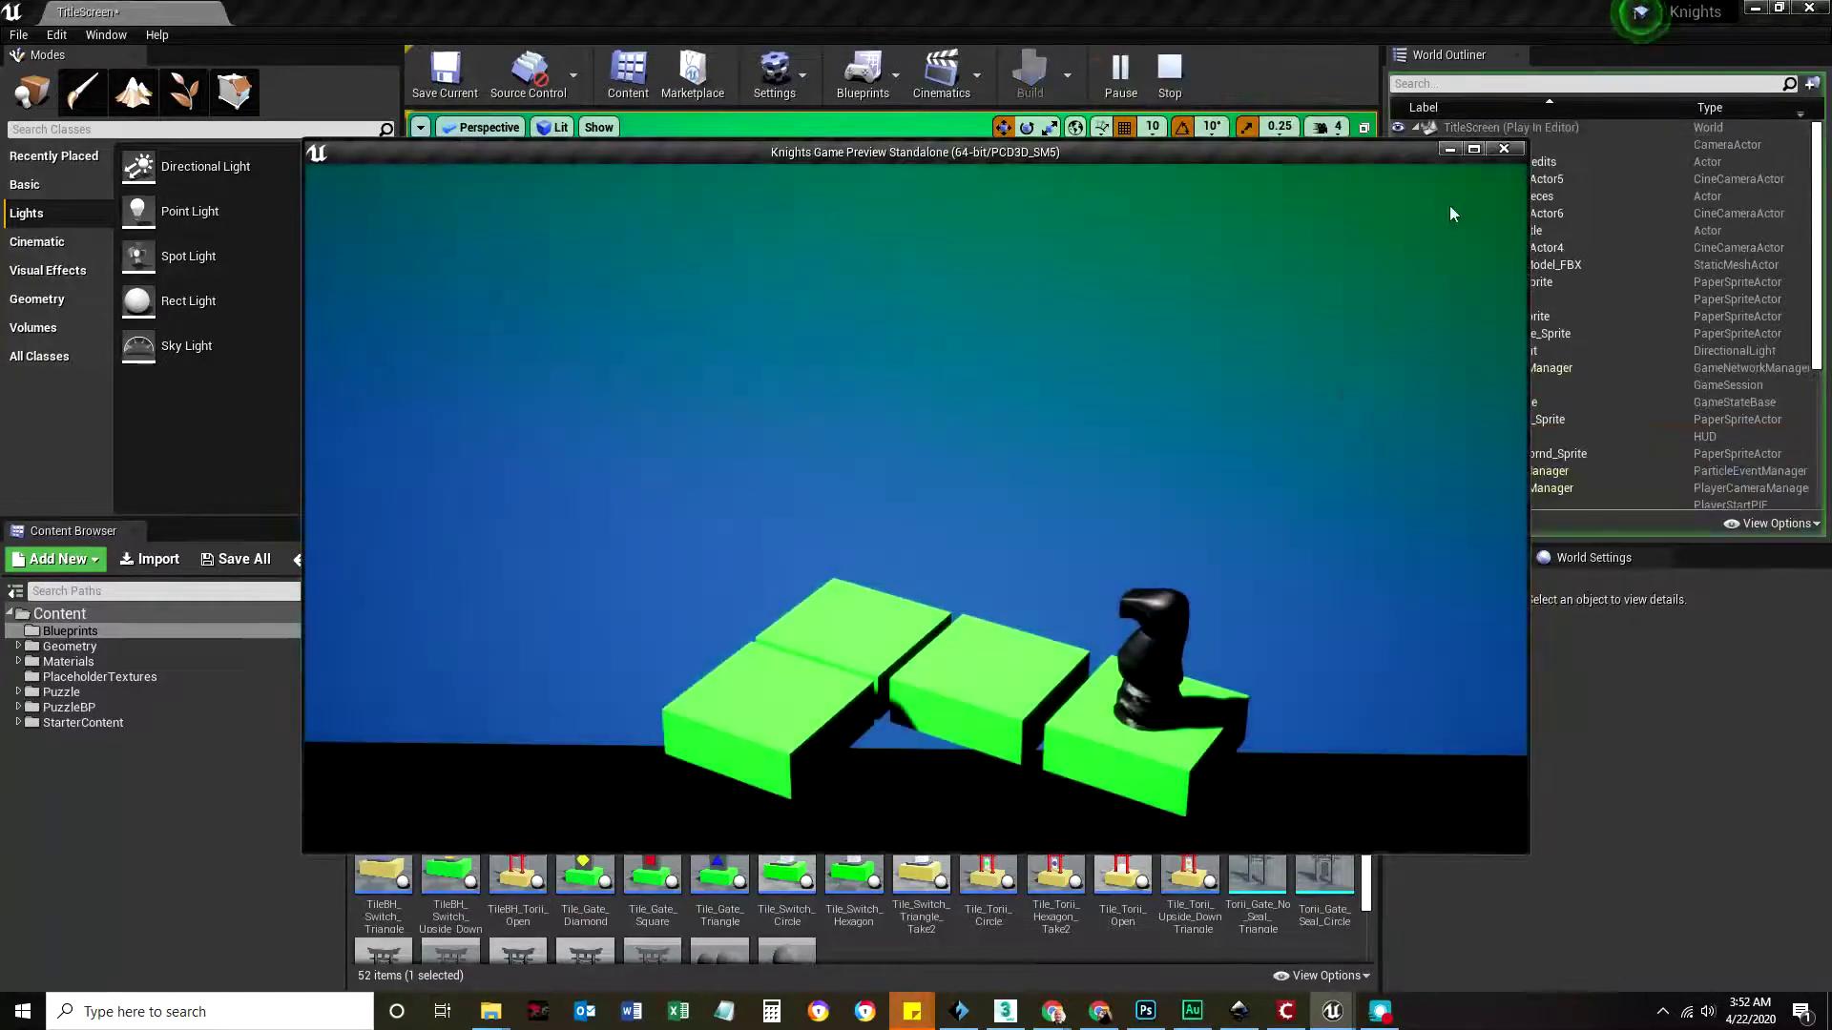
Step: Close the preview, play the title screen again, then close it and dismiss the error log
click(1503, 149)
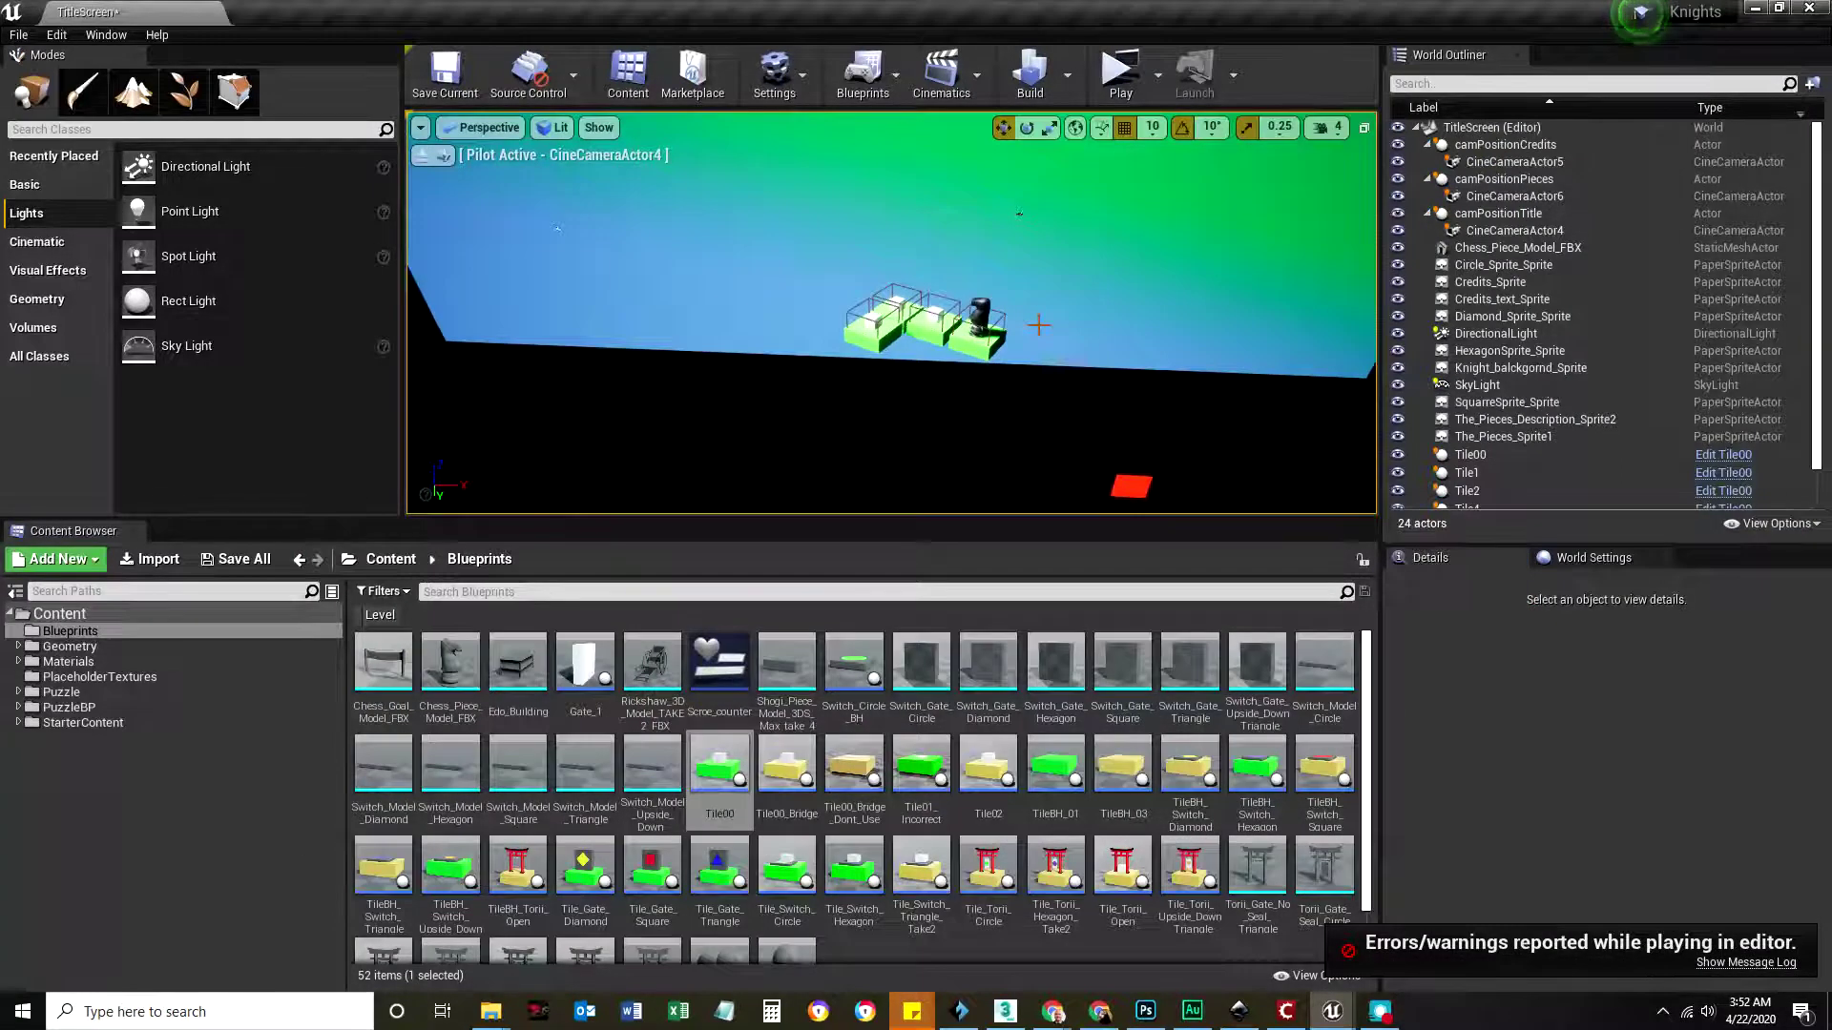
scroll(1039, 325, down, 10)
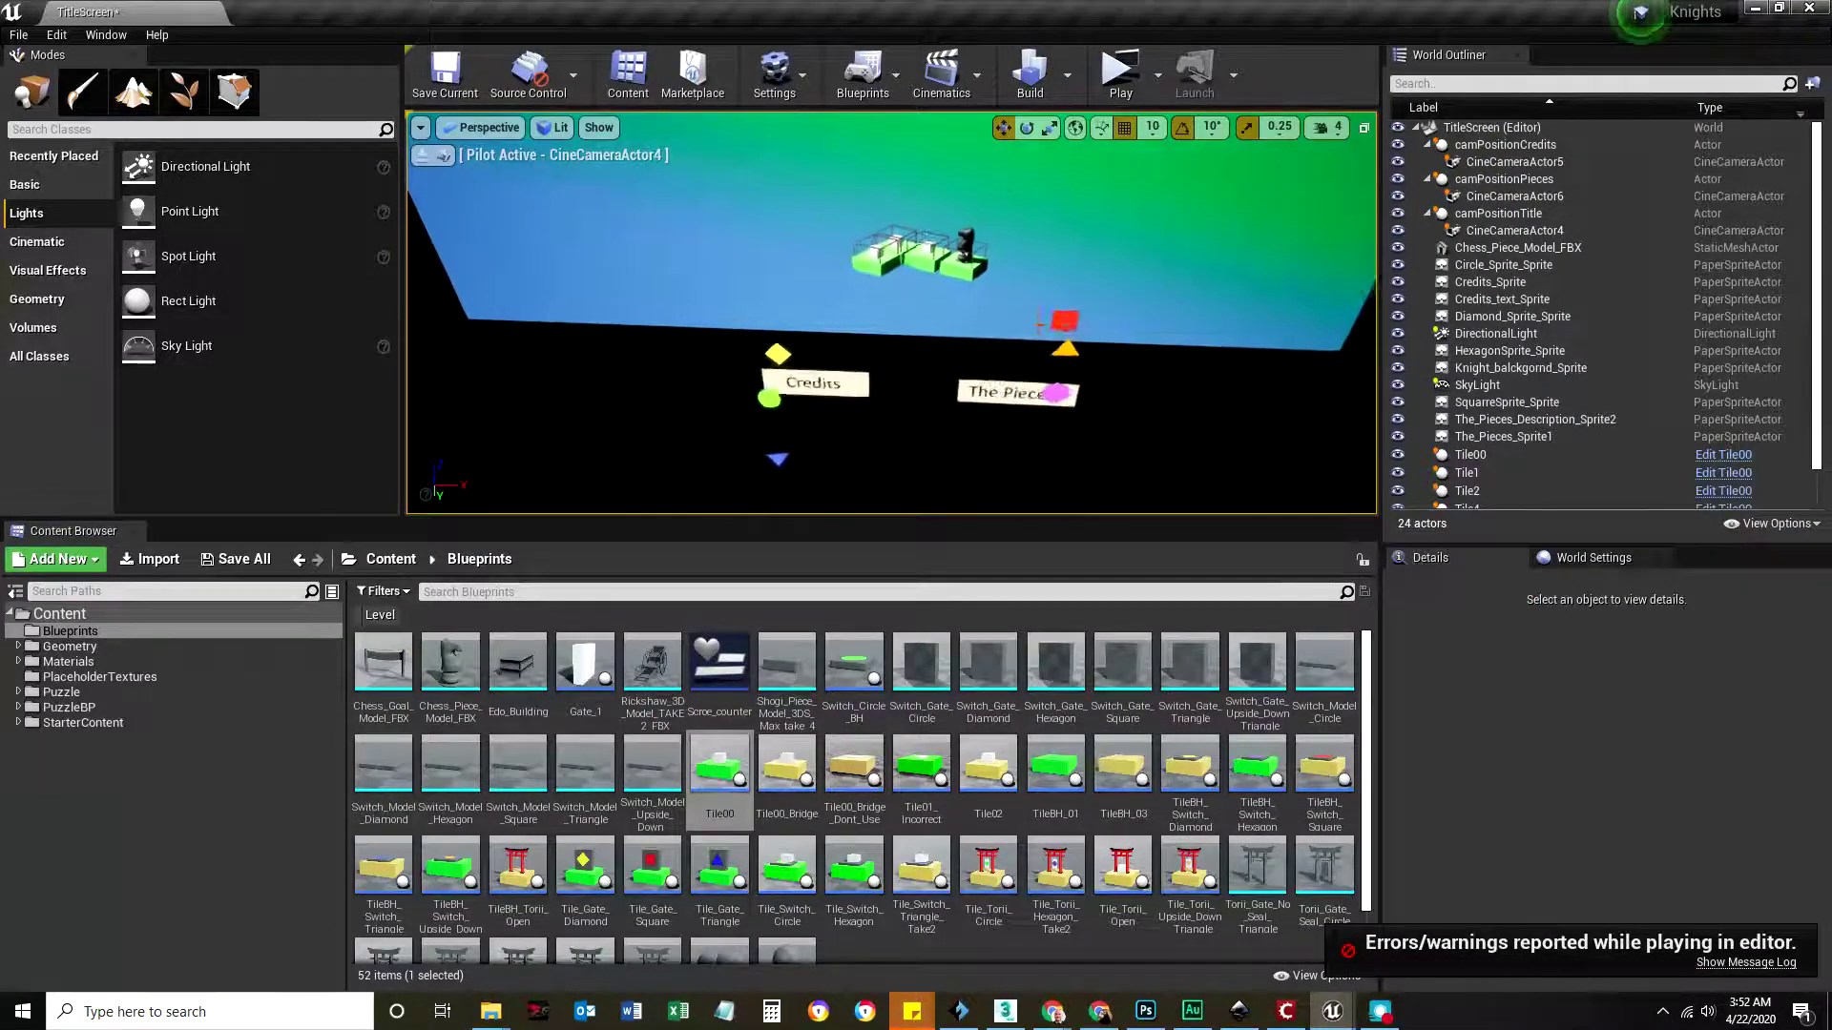
click(1120, 72)
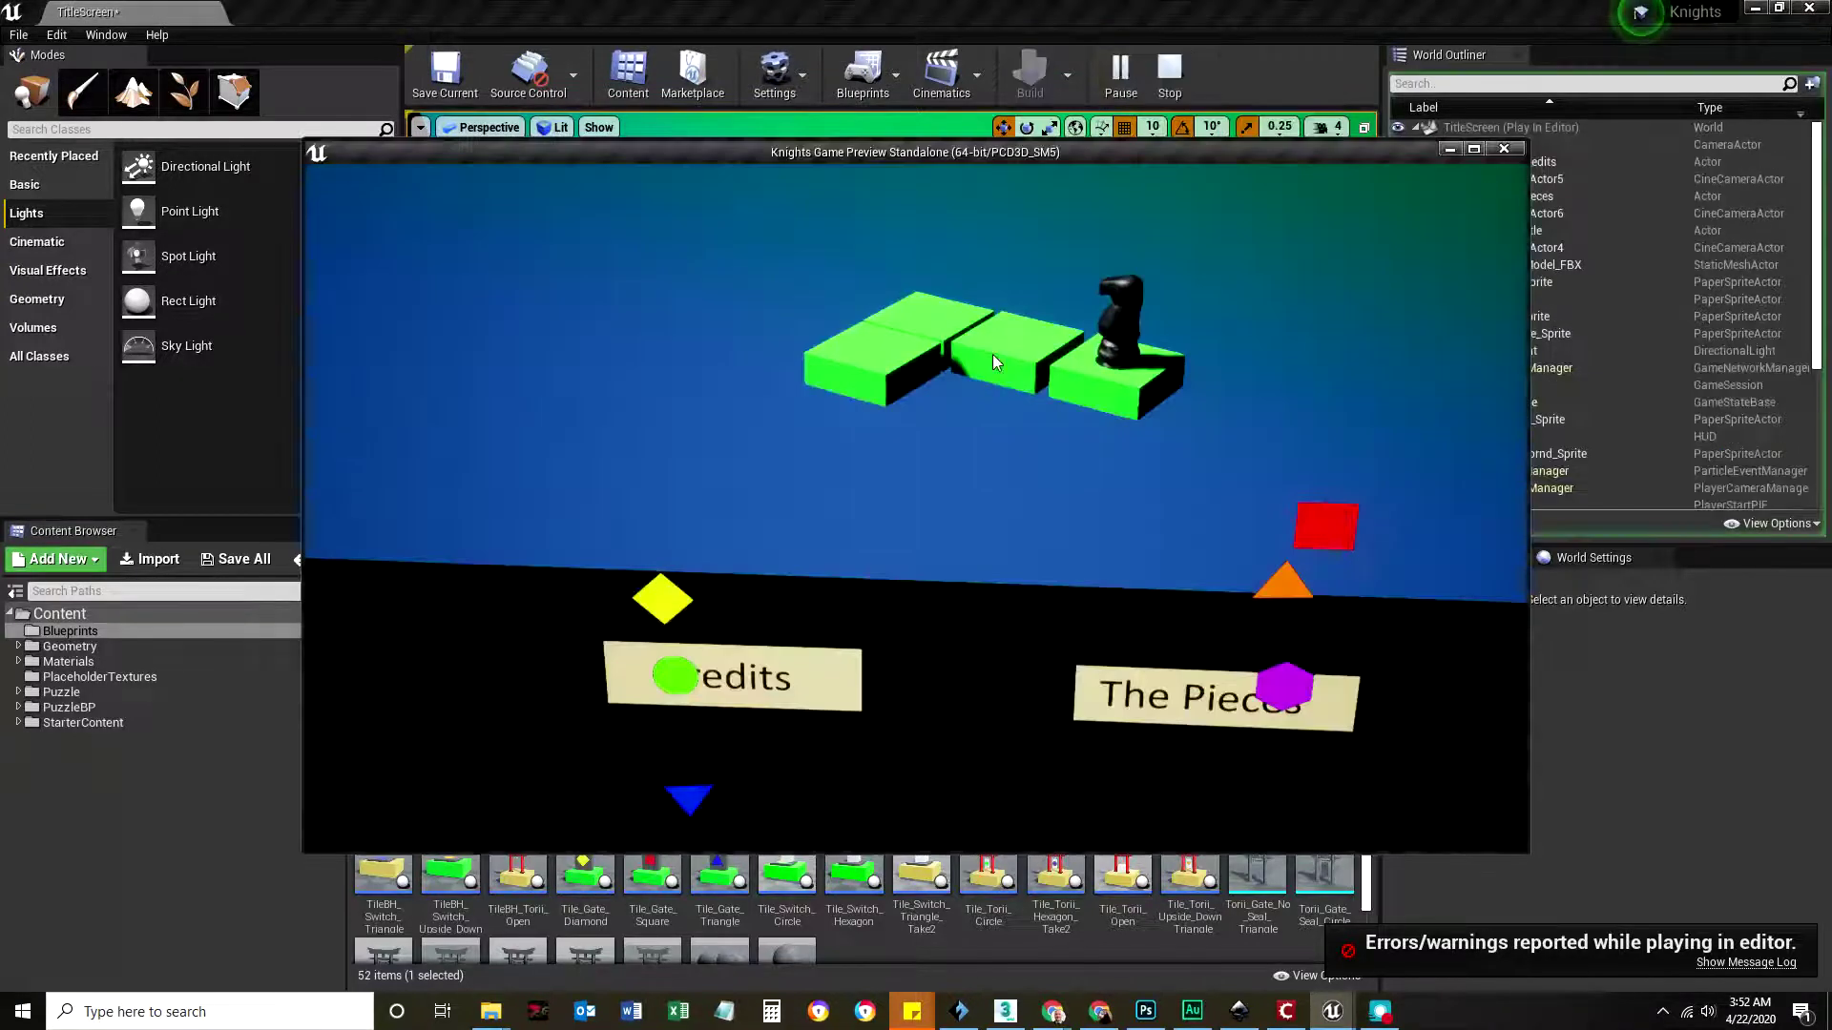
click(1496, 150)
click(1354, 278)
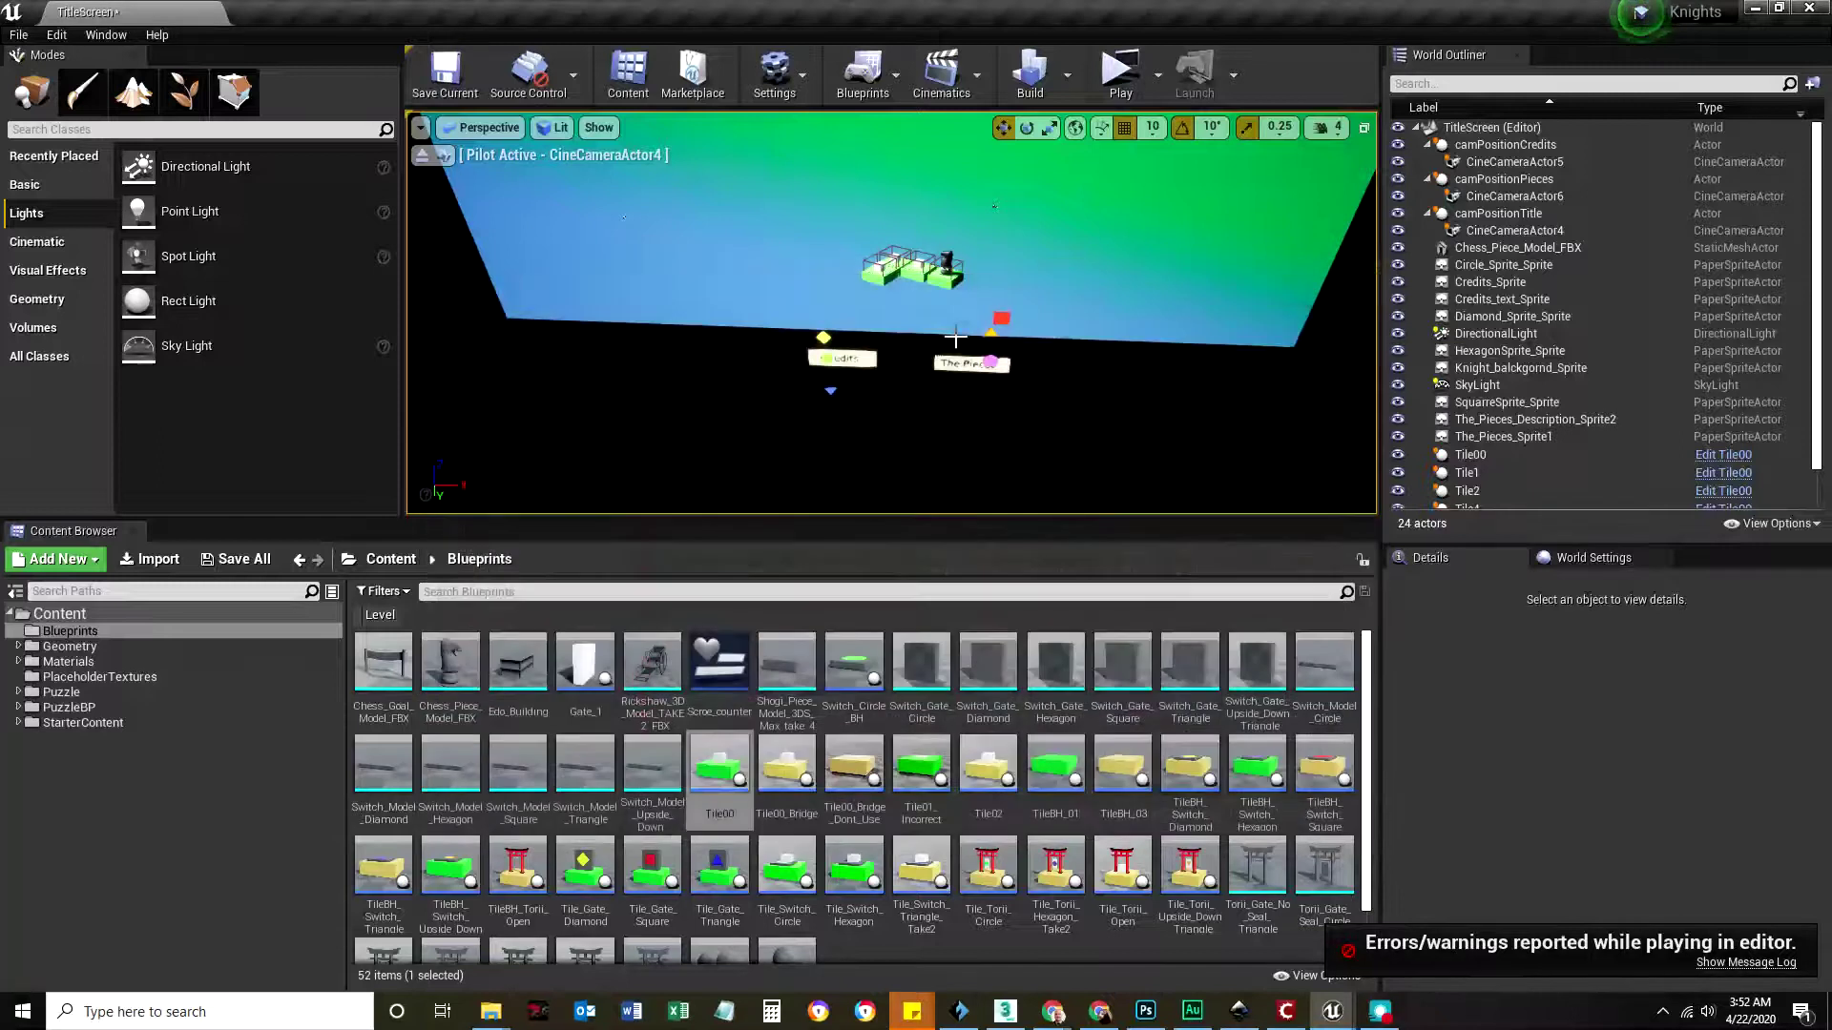
Step: Reframe the board with the title camera and test it in a new play session
right_drag(955, 335, 955, 335)
key(a)
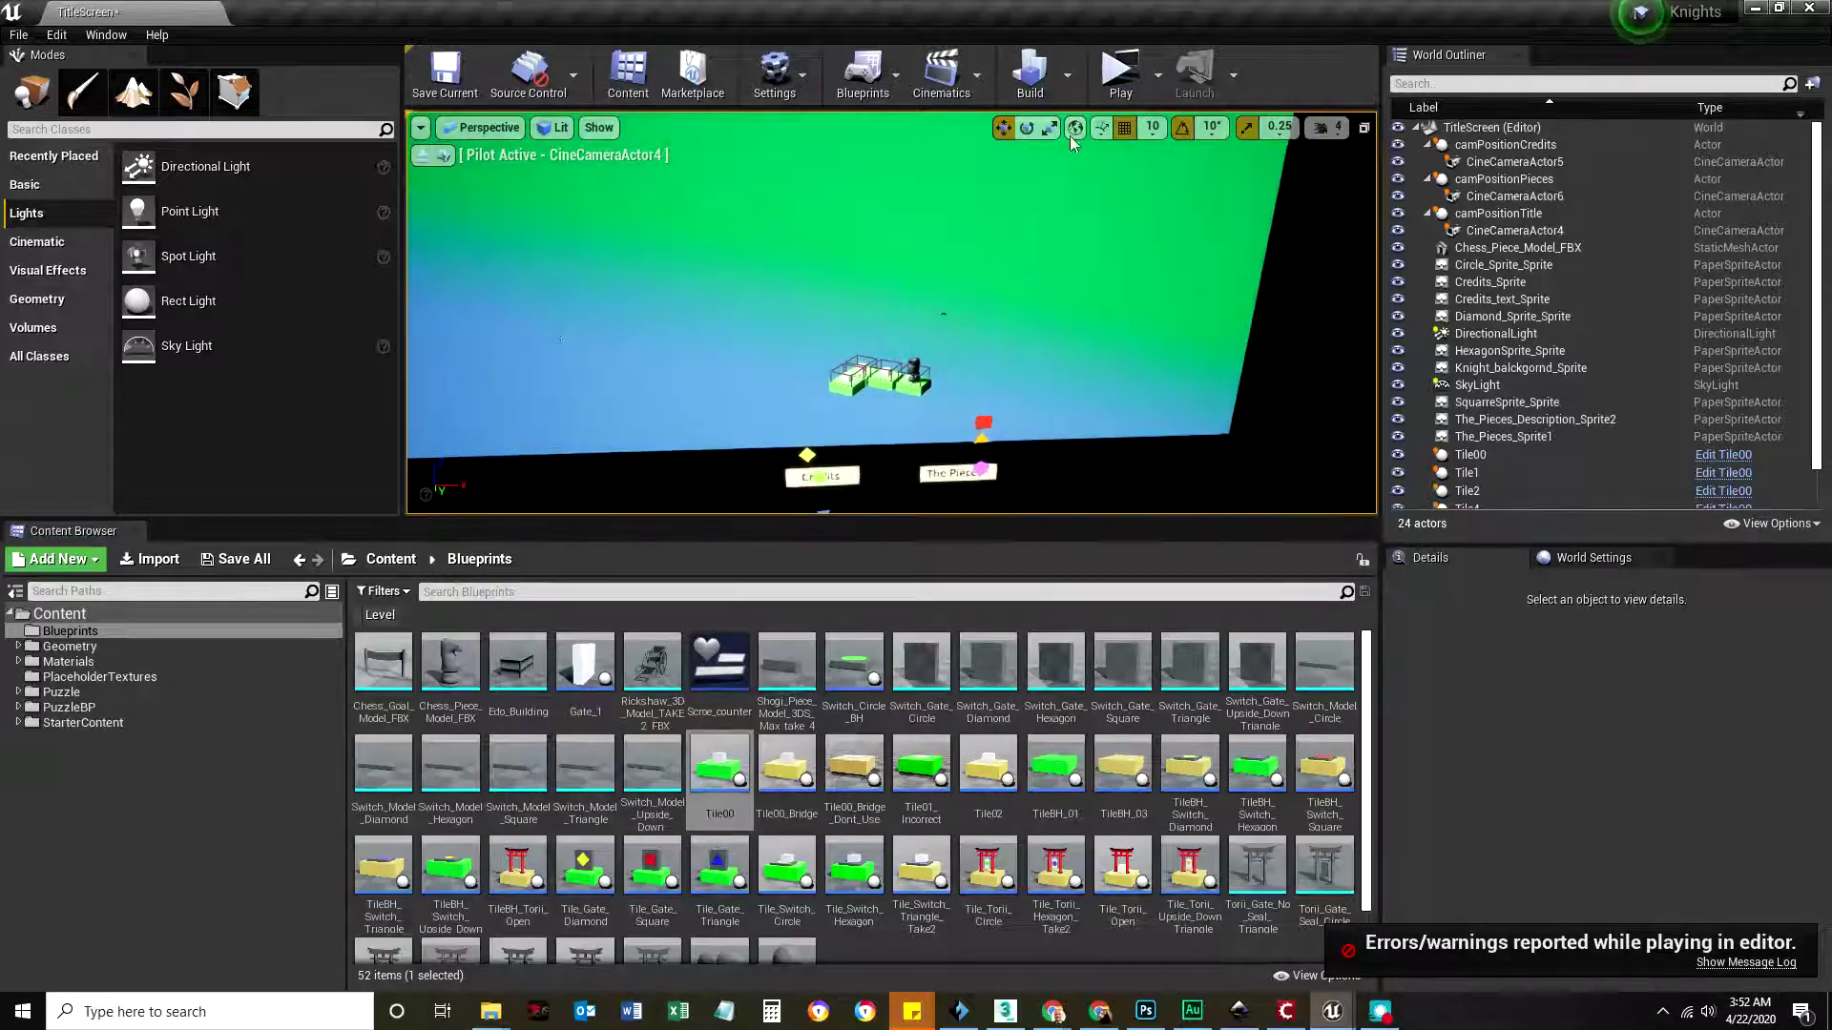
click(1120, 71)
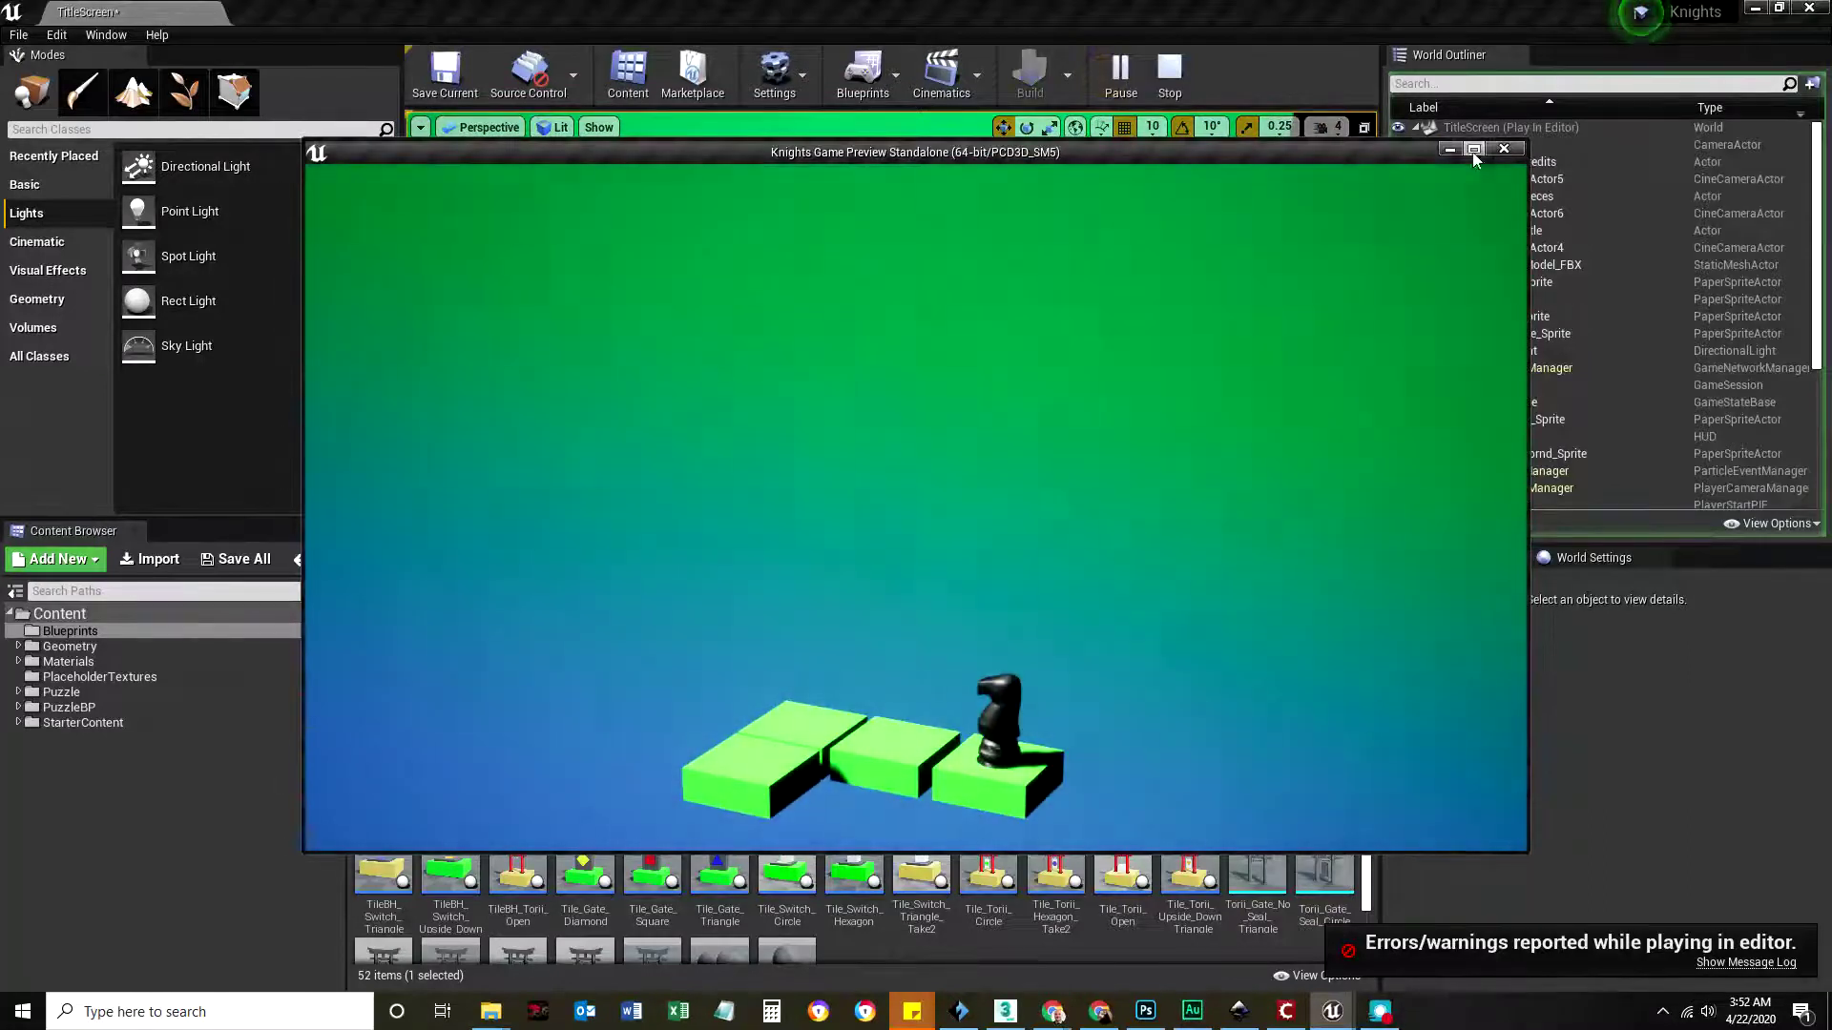
click(1502, 149)
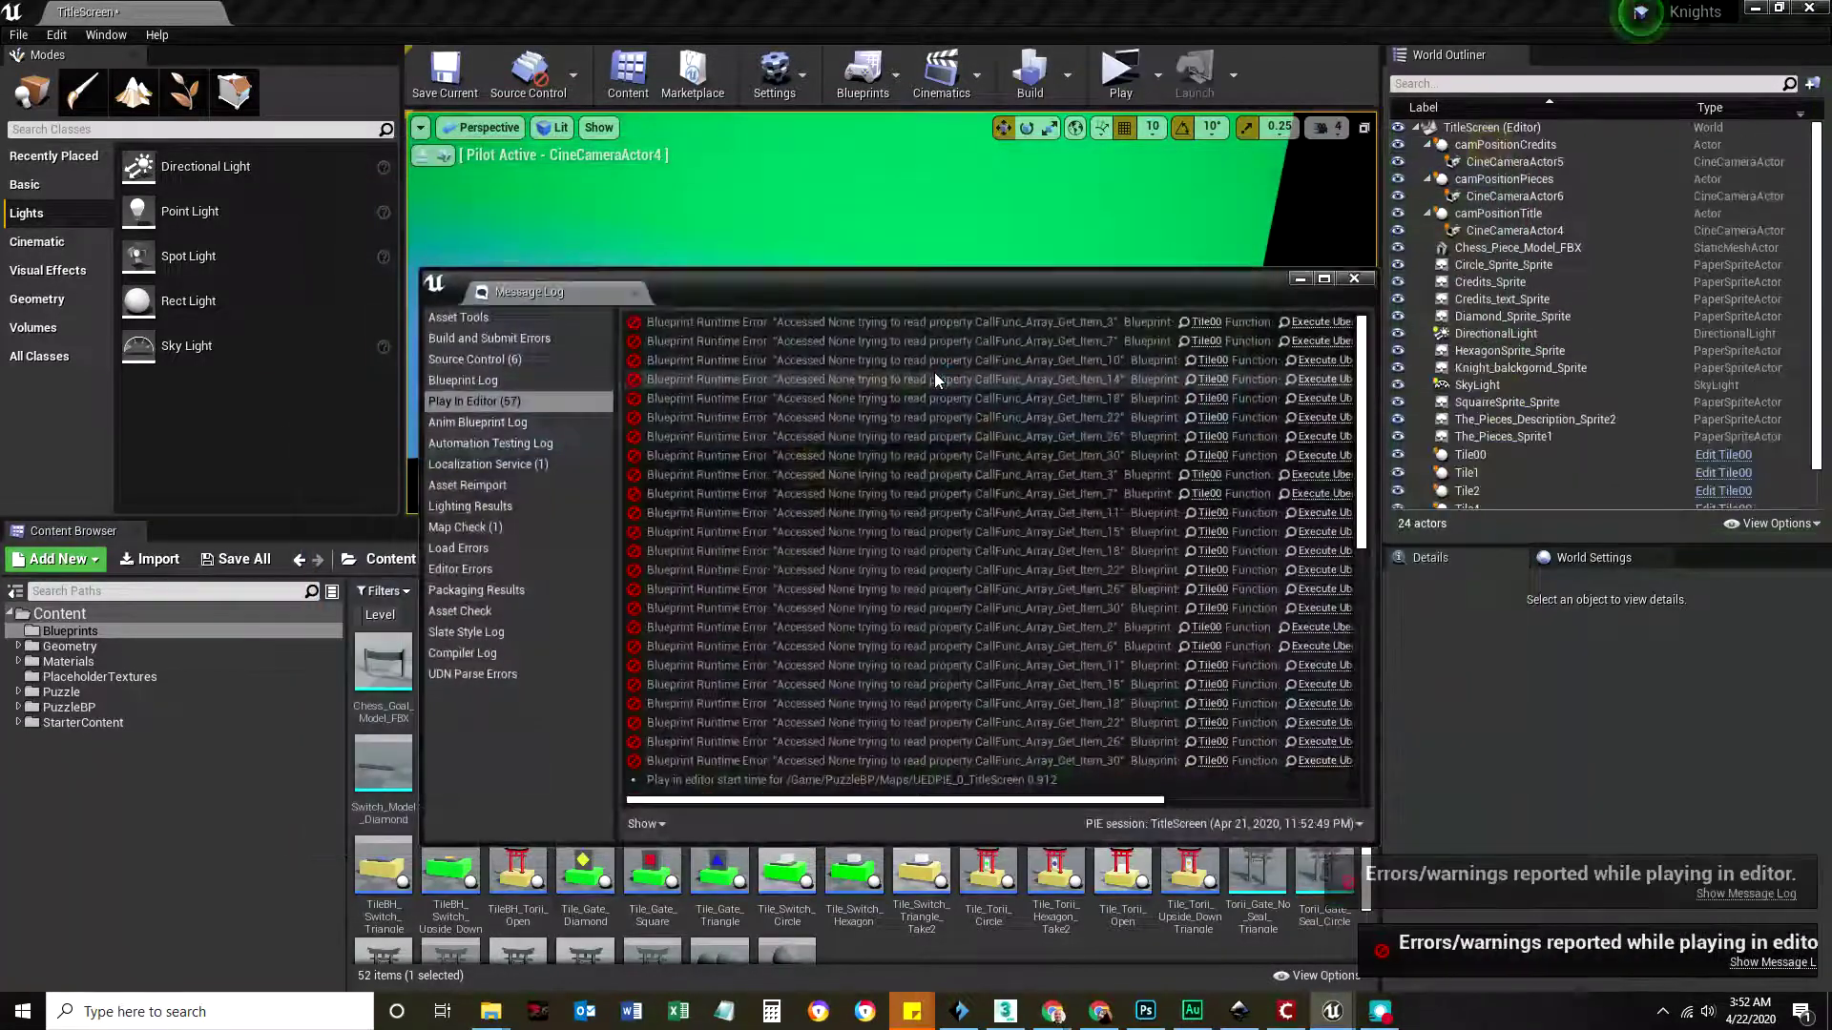
click(1354, 278)
Step: Replay the title-screen preview three more times, closing it and dismissing the error log each time
click(1120, 71)
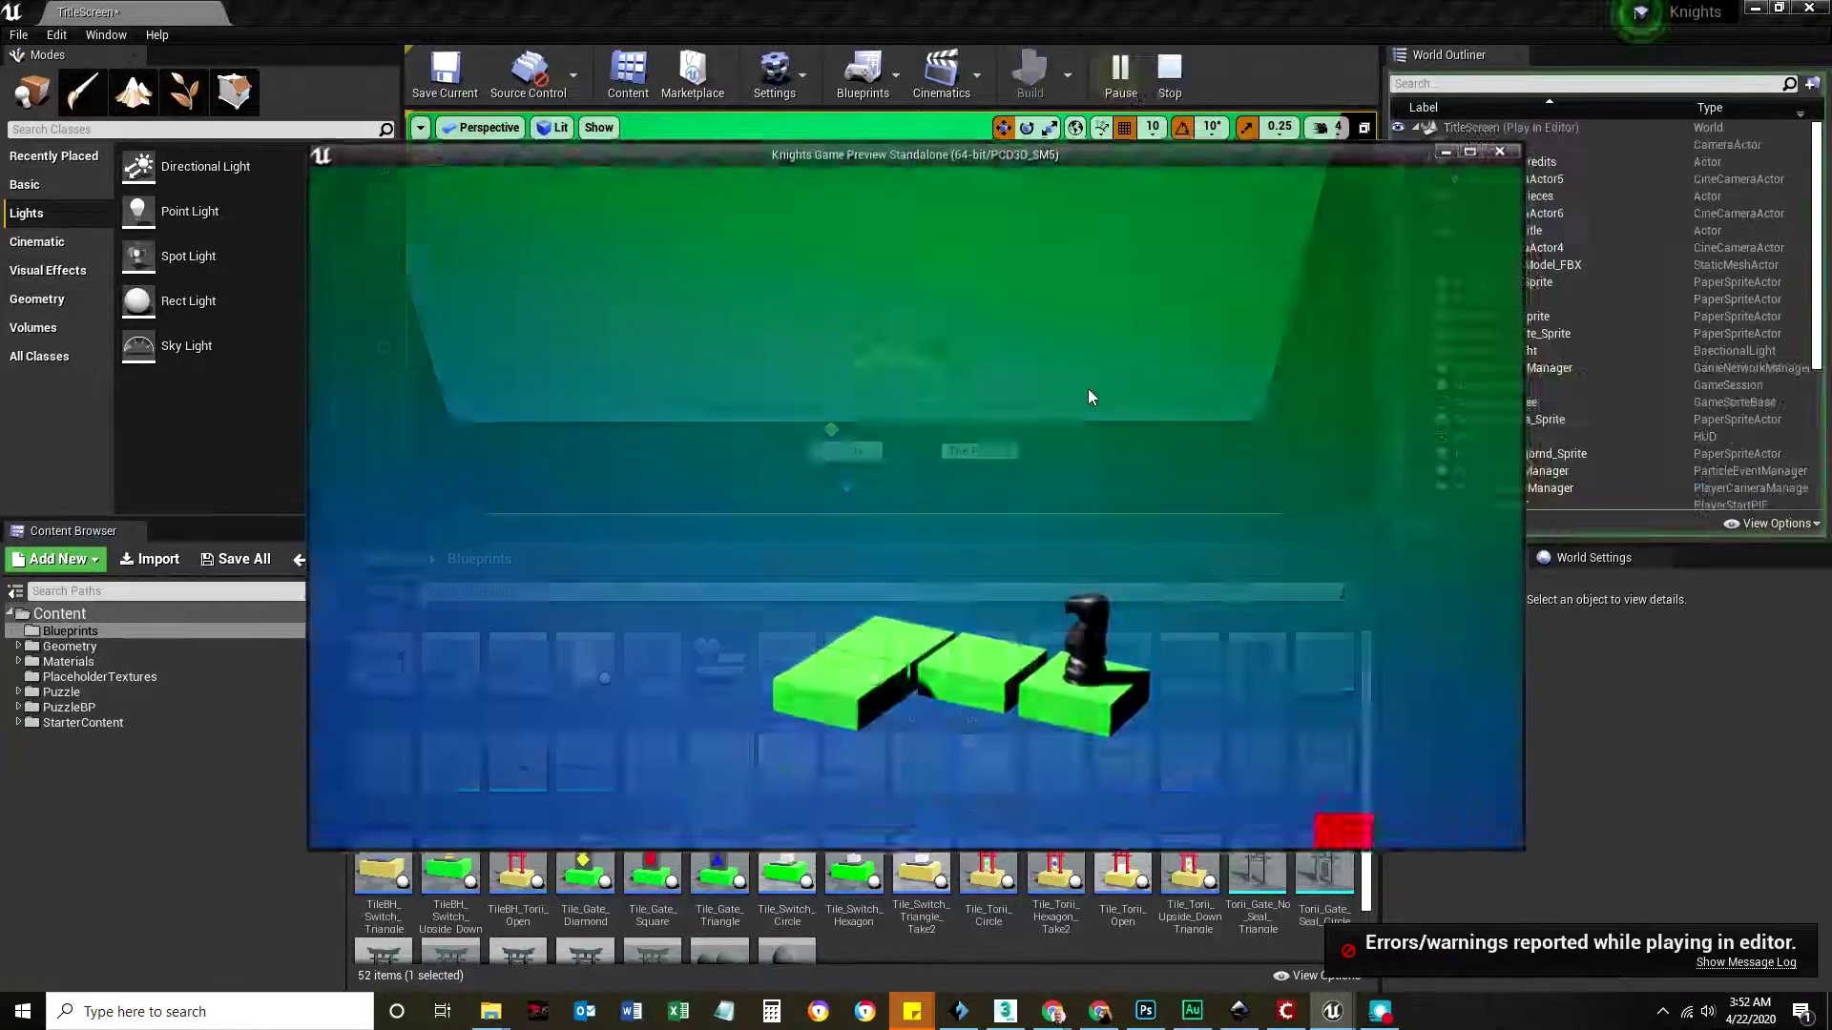
click(1502, 149)
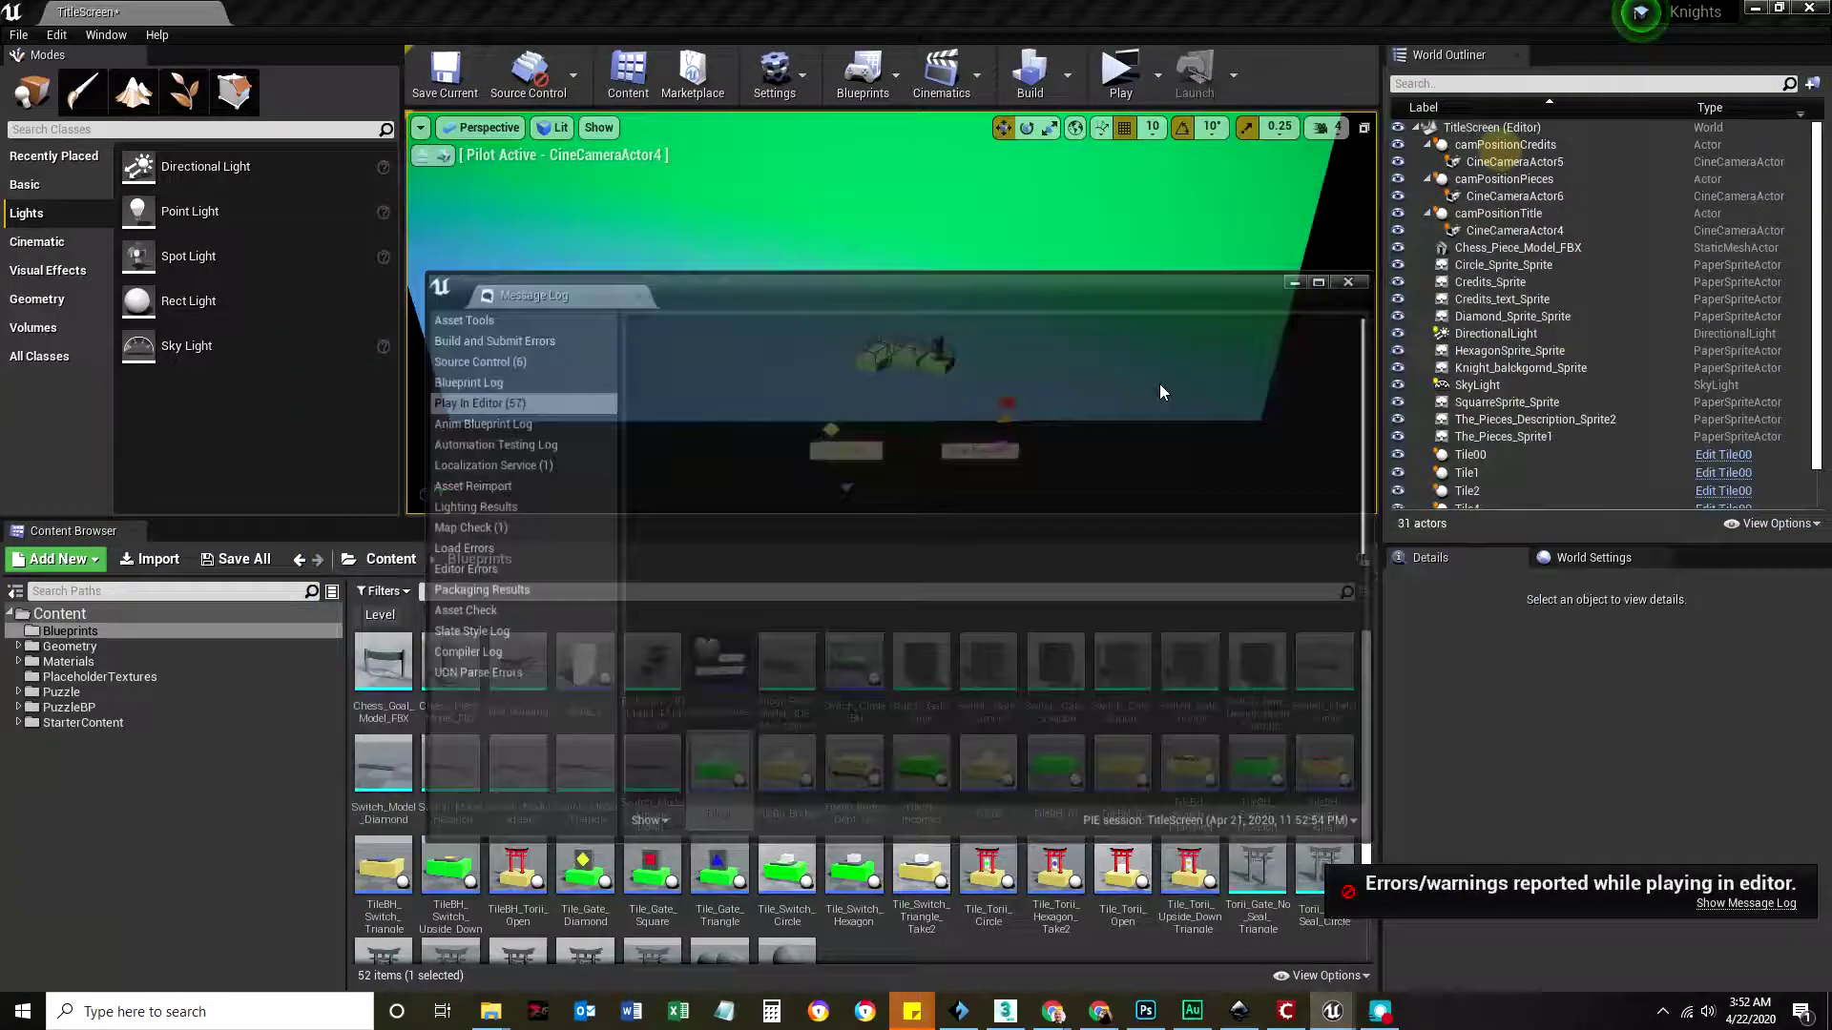
click(1354, 277)
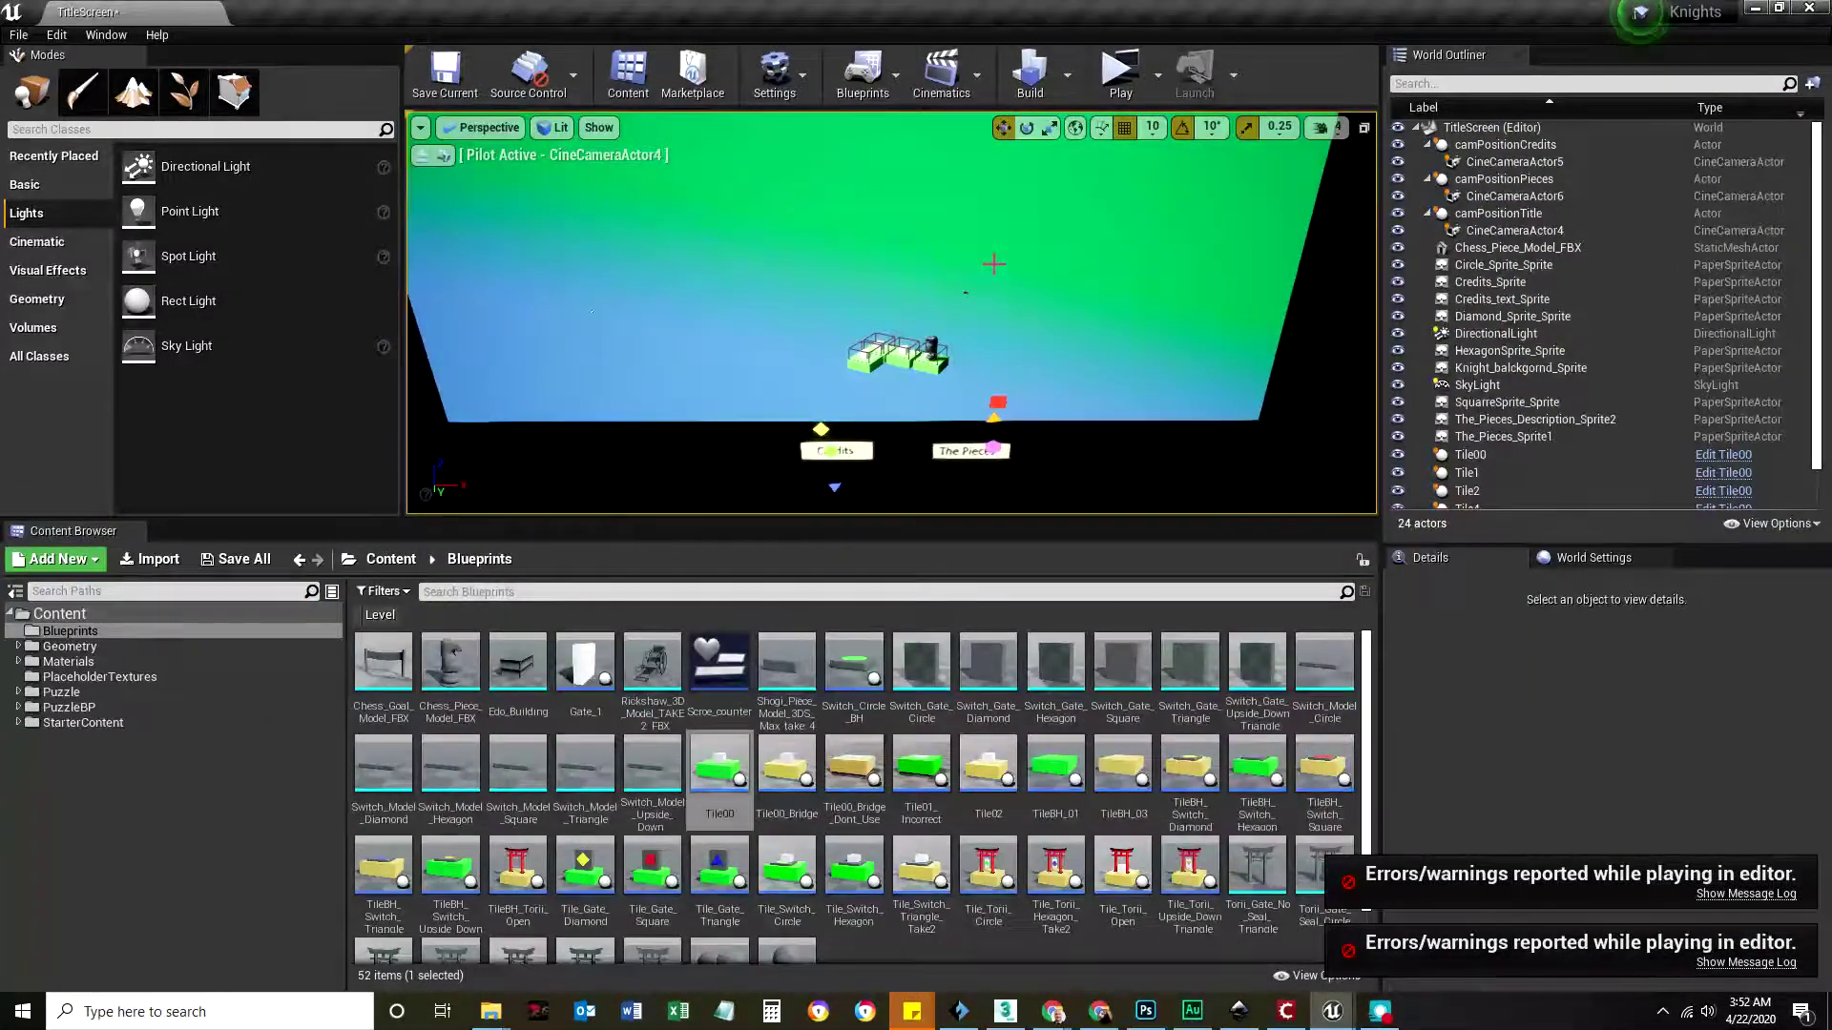
click(1123, 95)
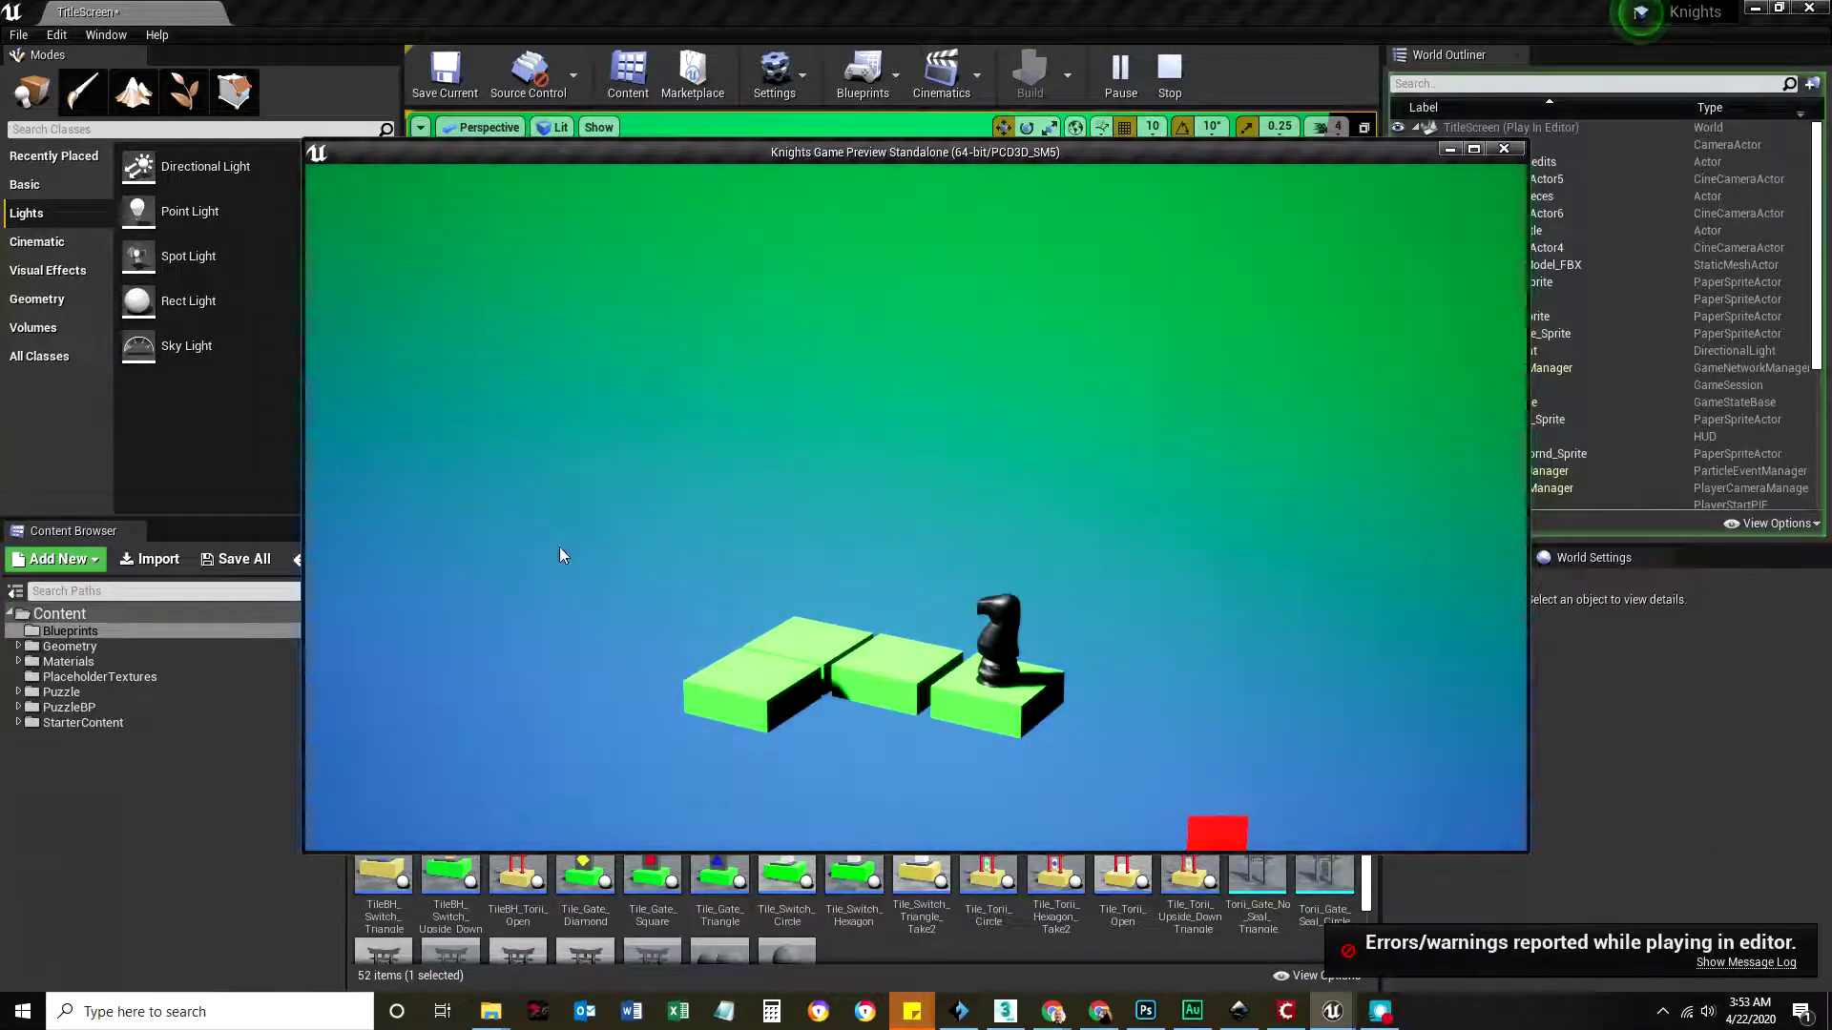
click(1502, 150)
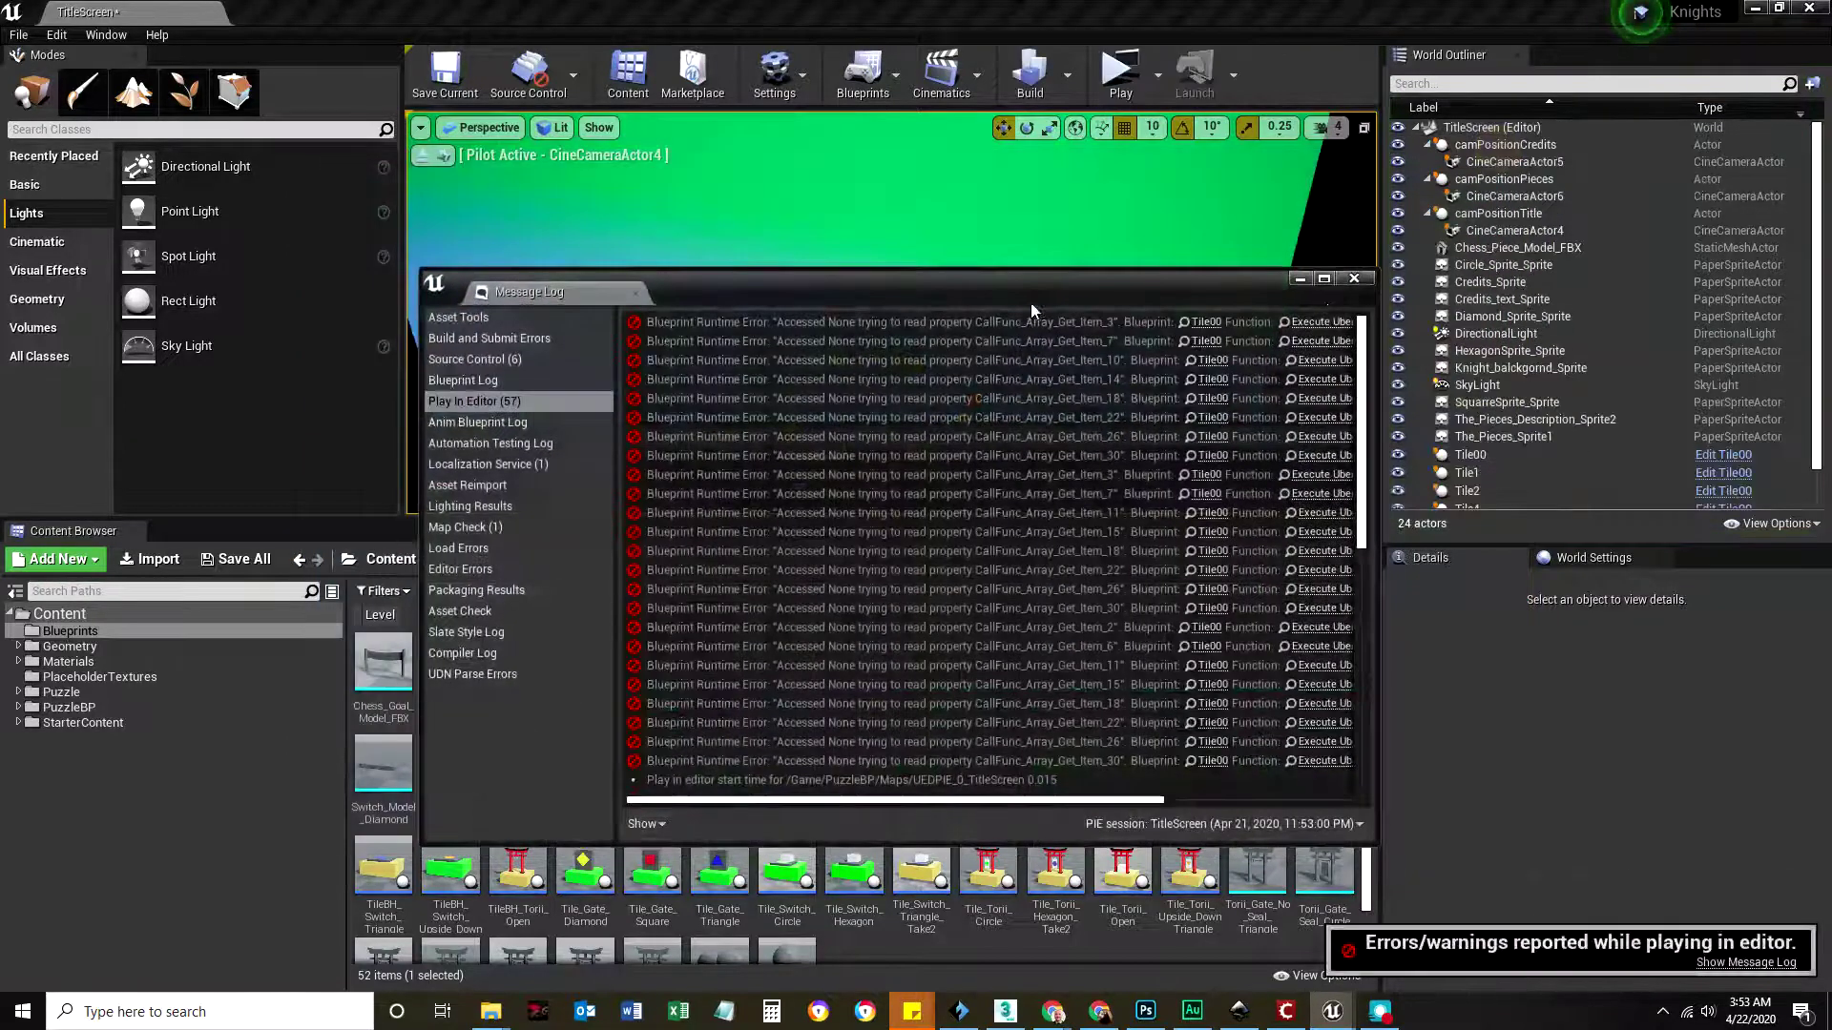
click(1362, 283)
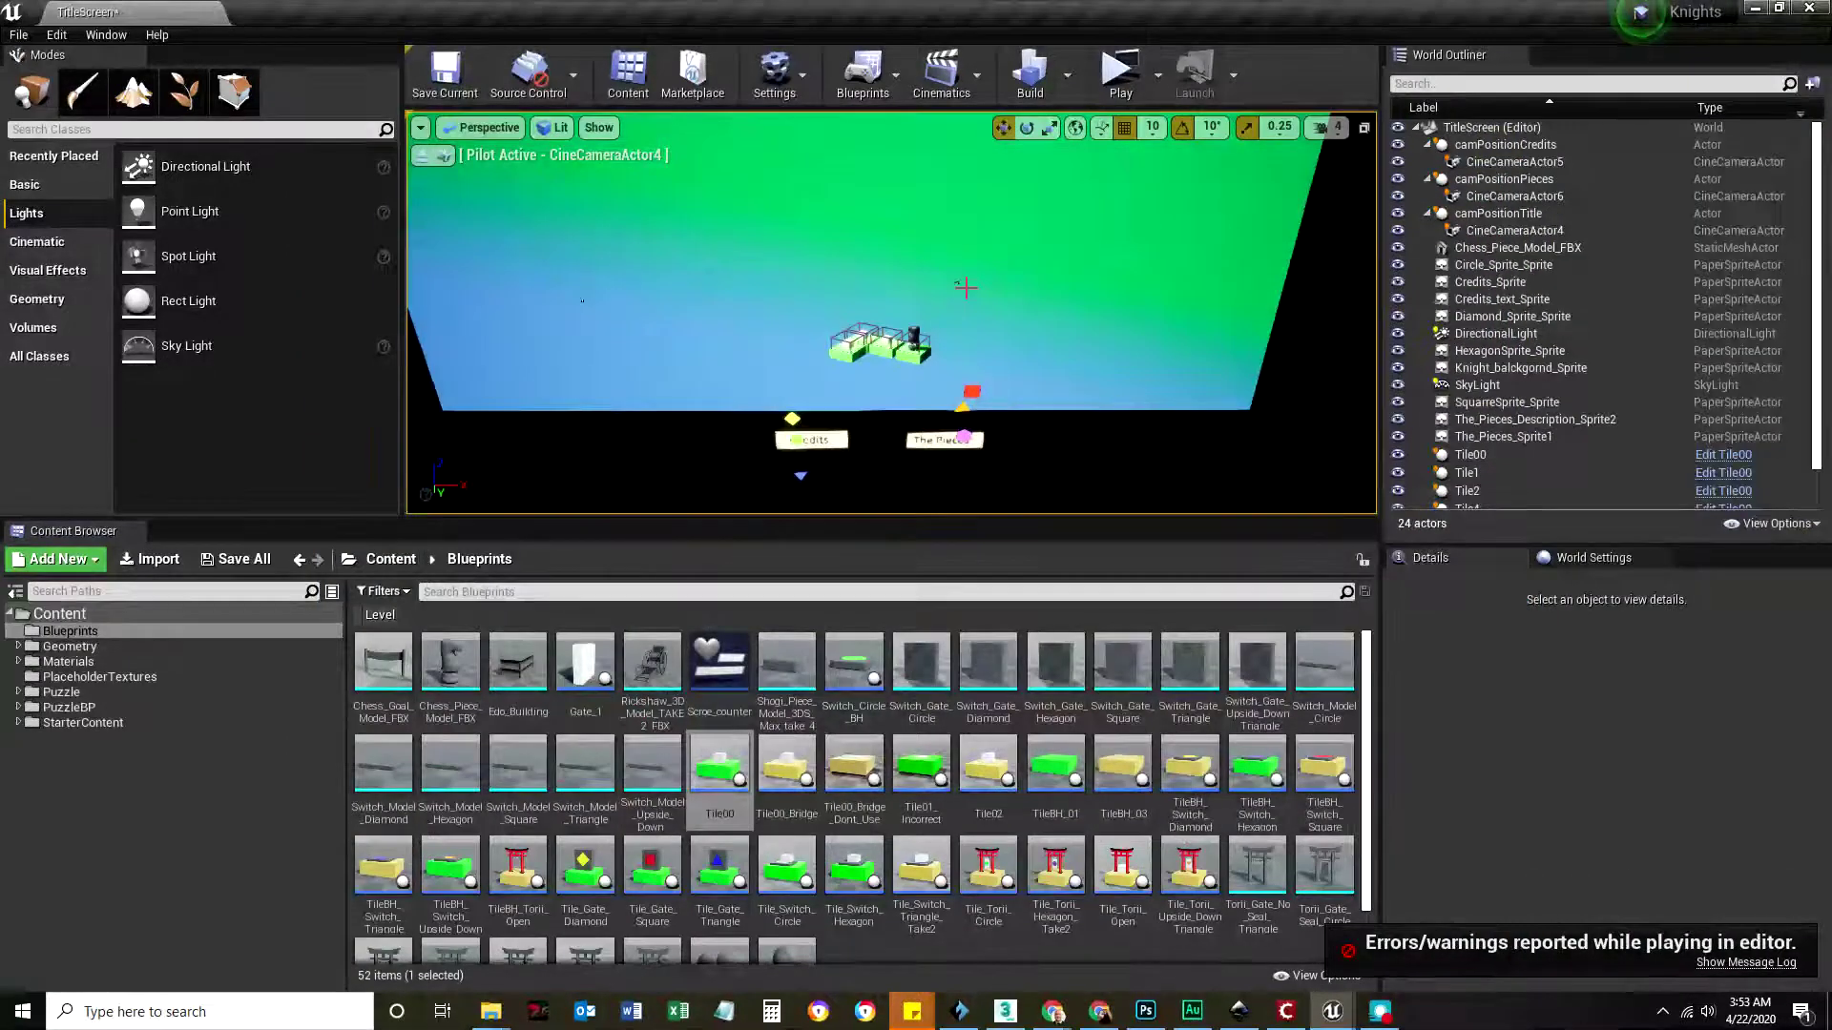
click(1121, 72)
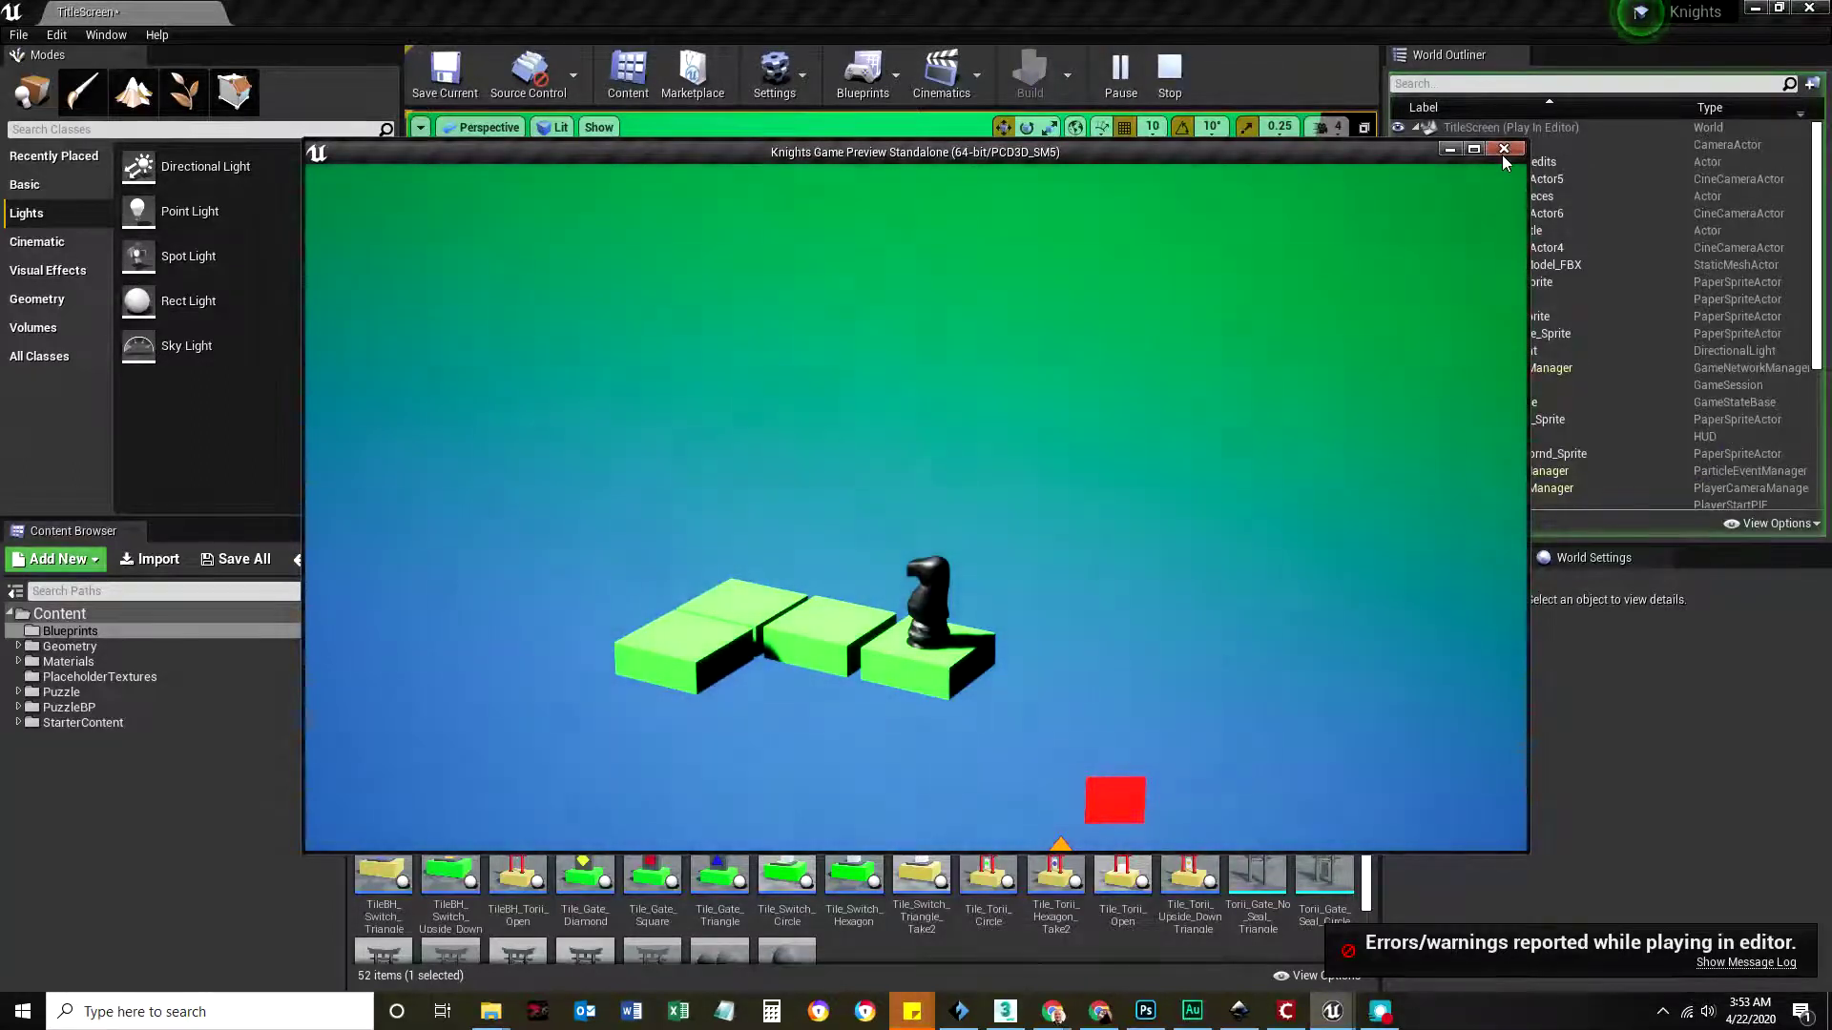
click(1502, 153)
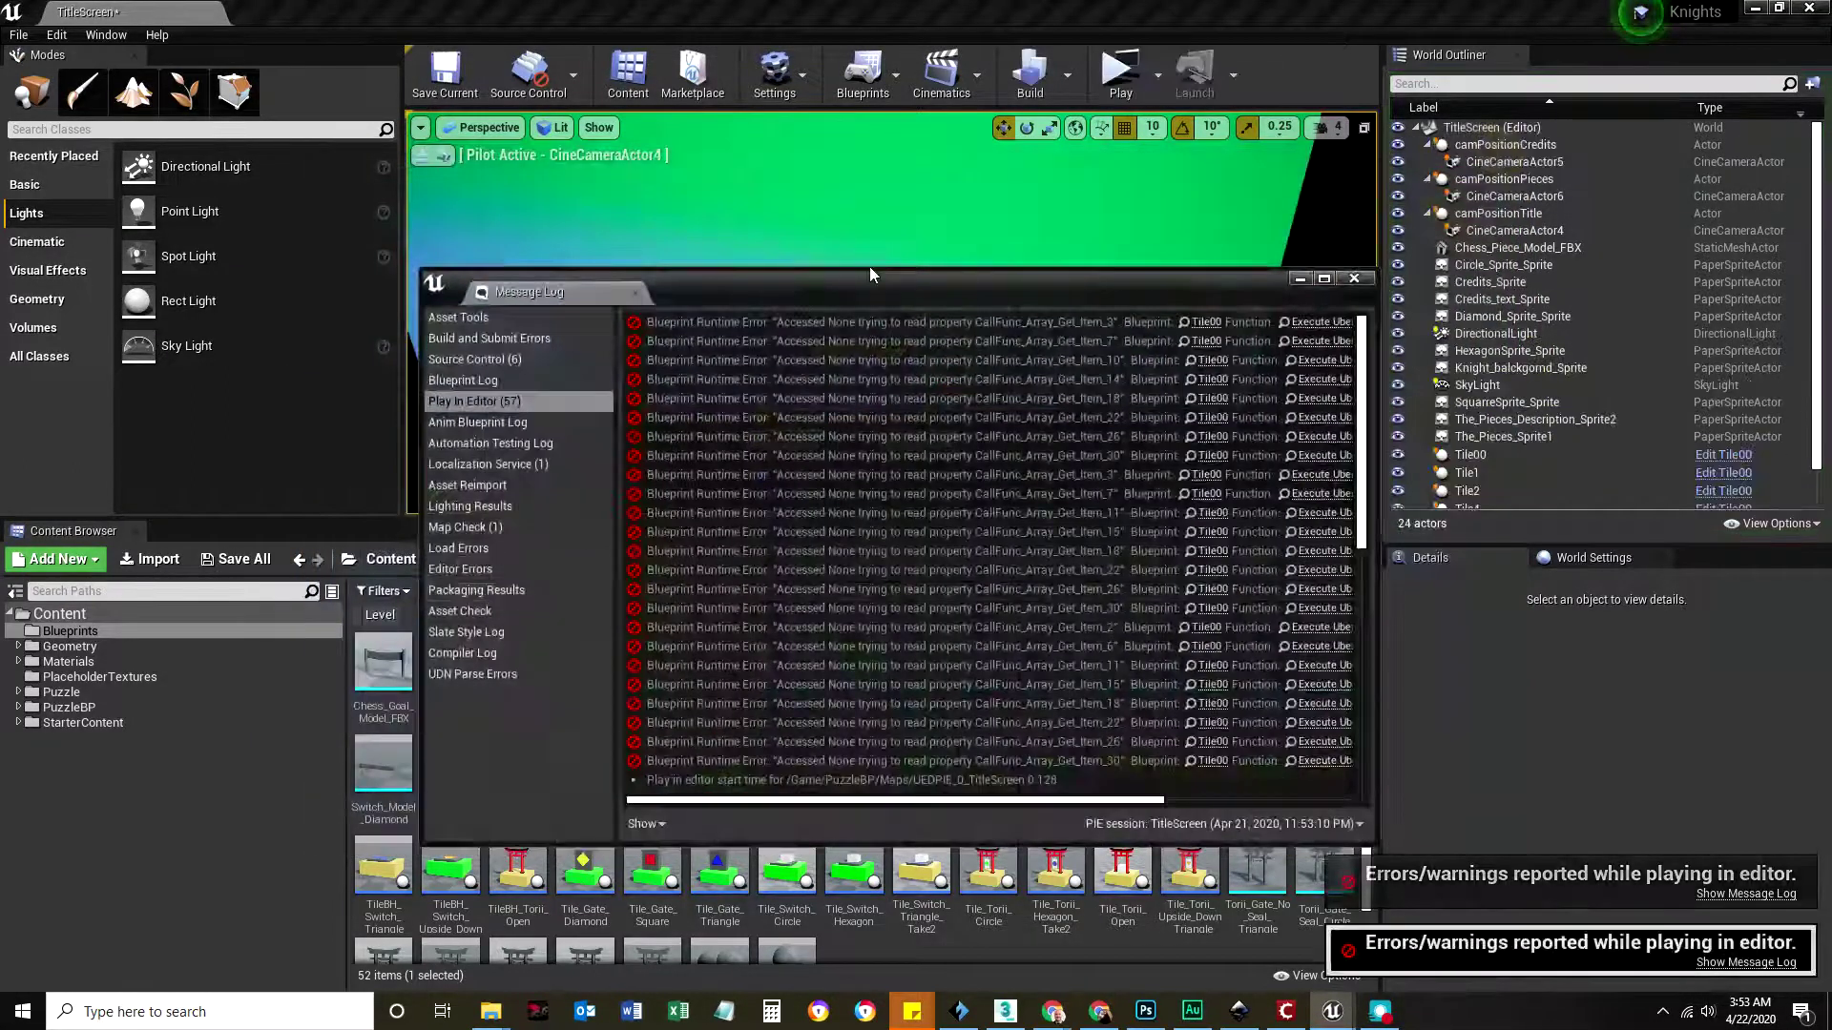
click(1354, 278)
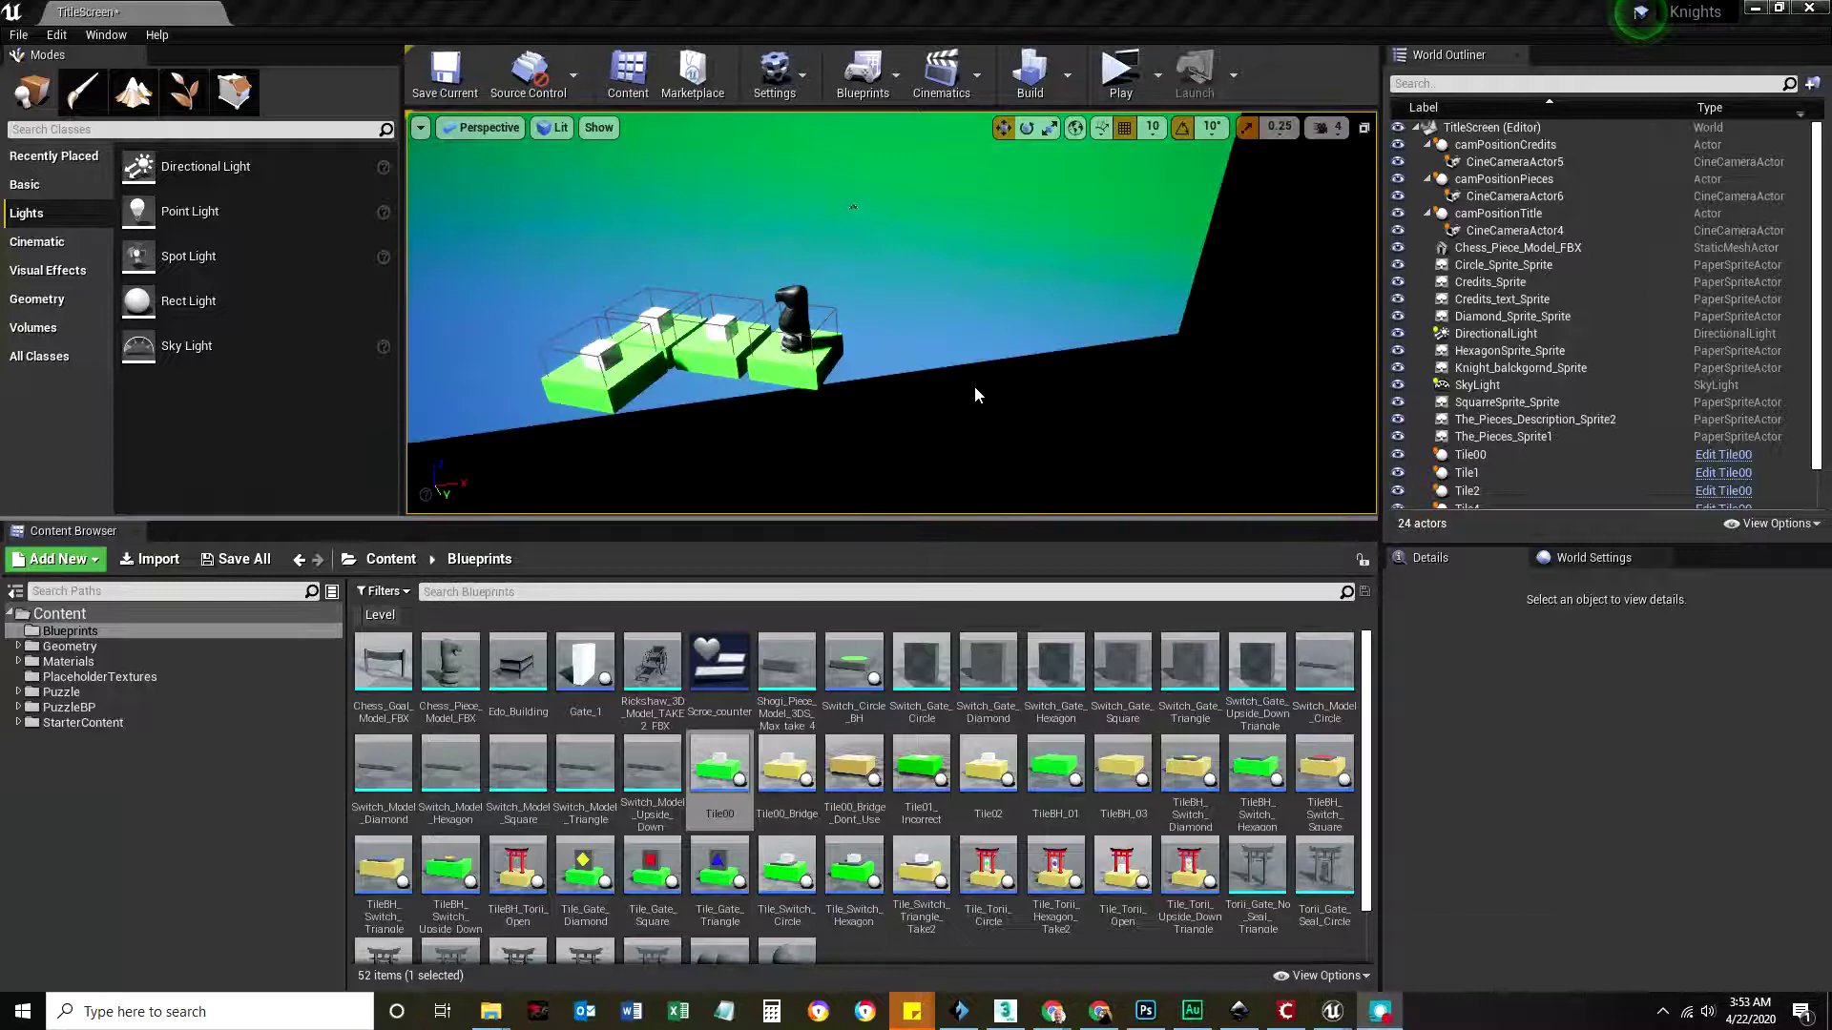
Step: Orbit around the title-screen tiles, play the preview and close it
right_drag(975, 387, 970, 397)
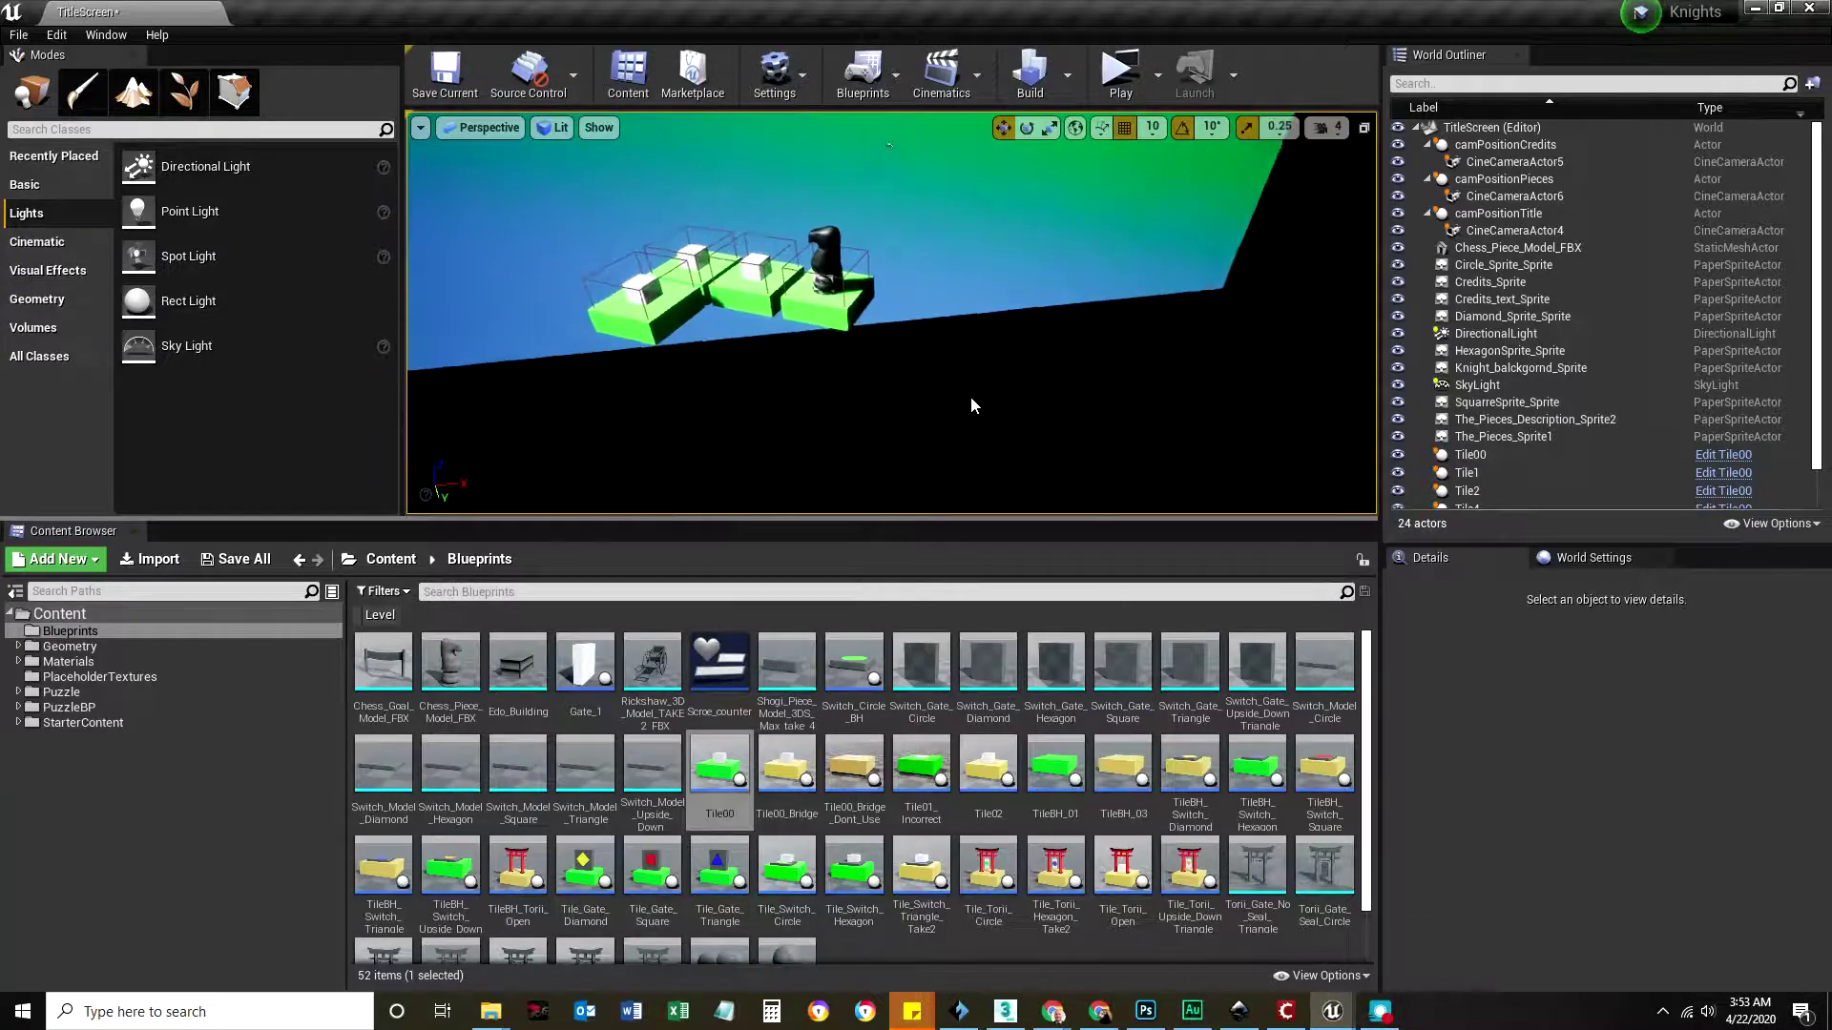
click(1119, 71)
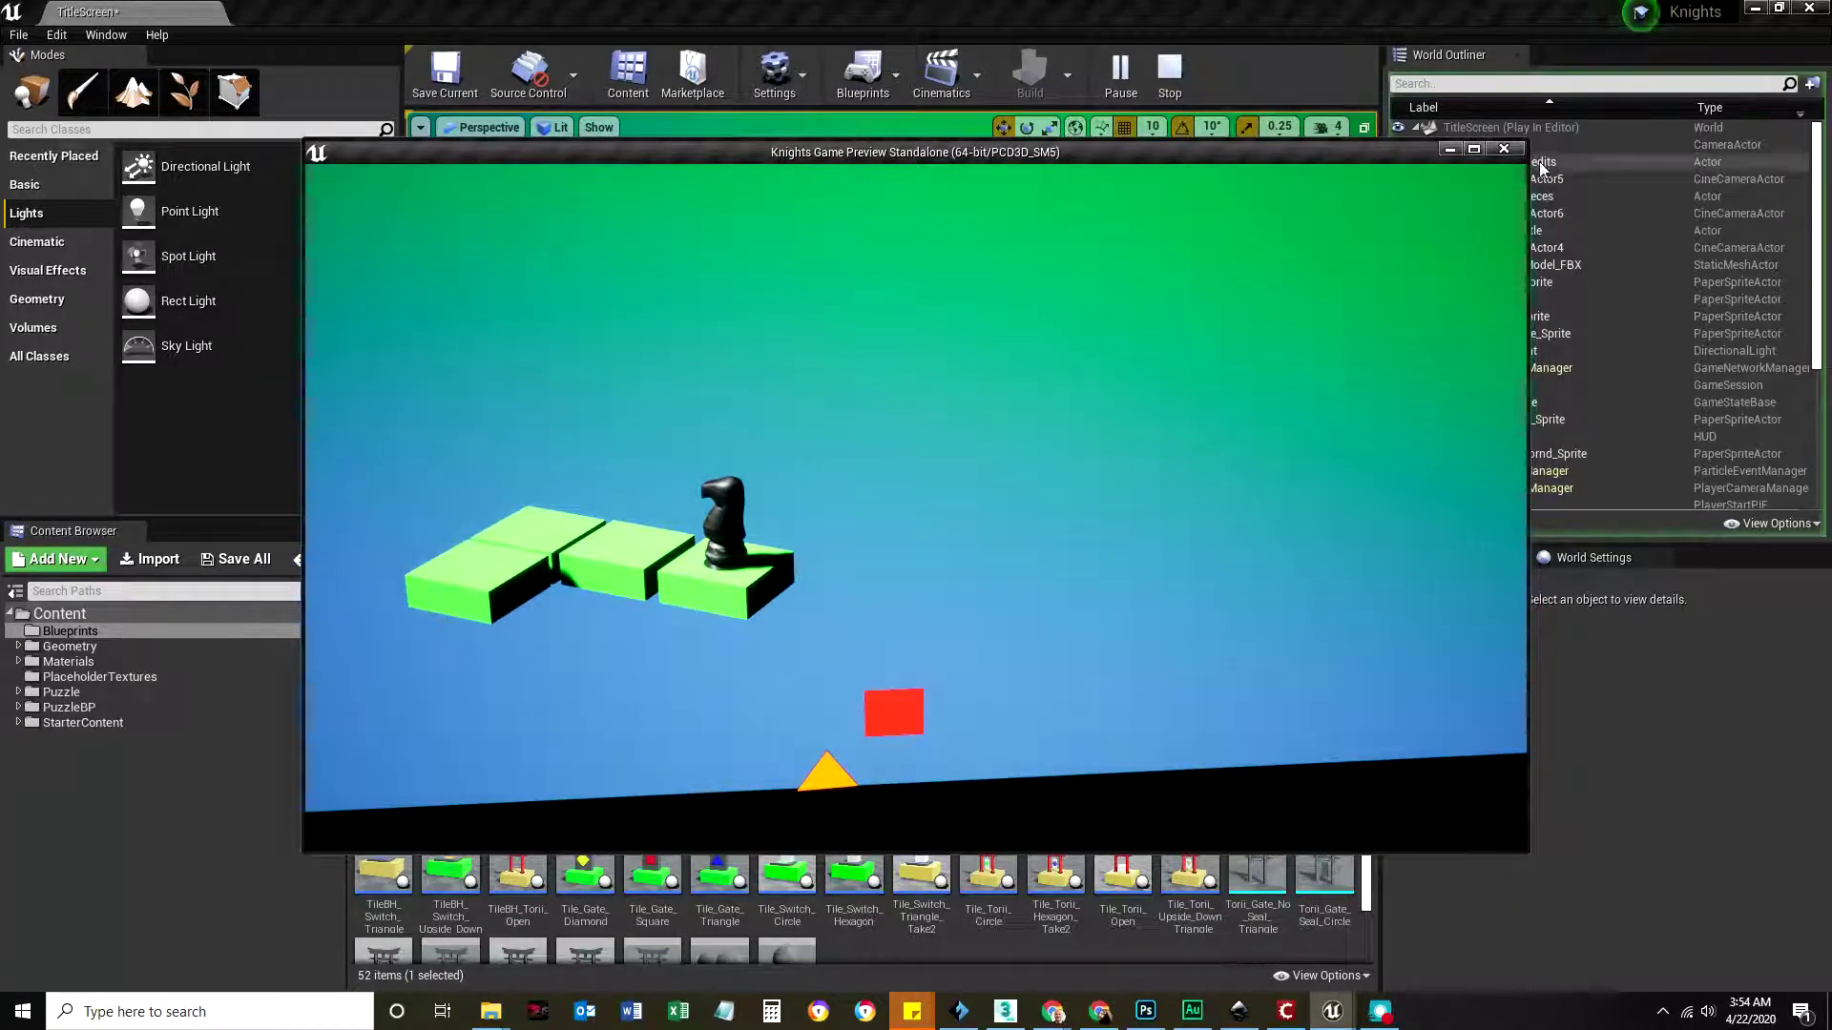
click(1508, 150)
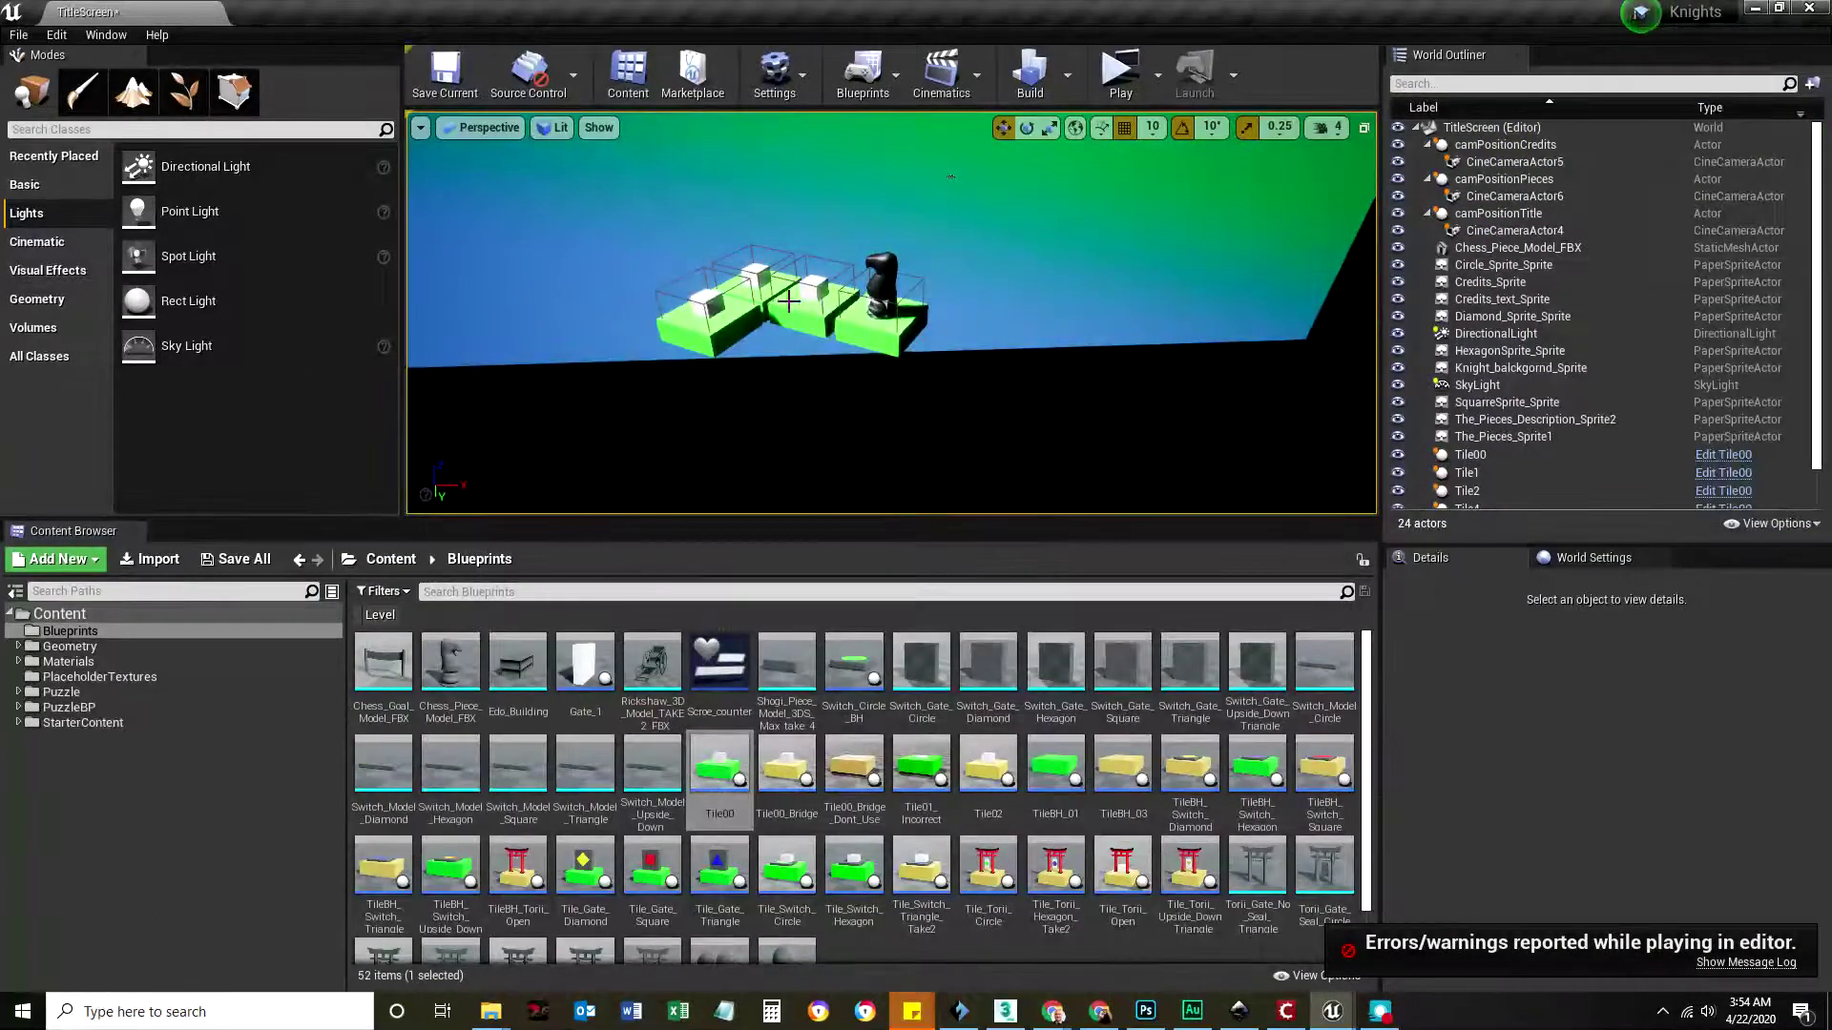
Step: Select the TileBH_01 and TileBH_Switch_Diamond assets, then switch to the PuzzleExampleMap editor window
click(1055, 763)
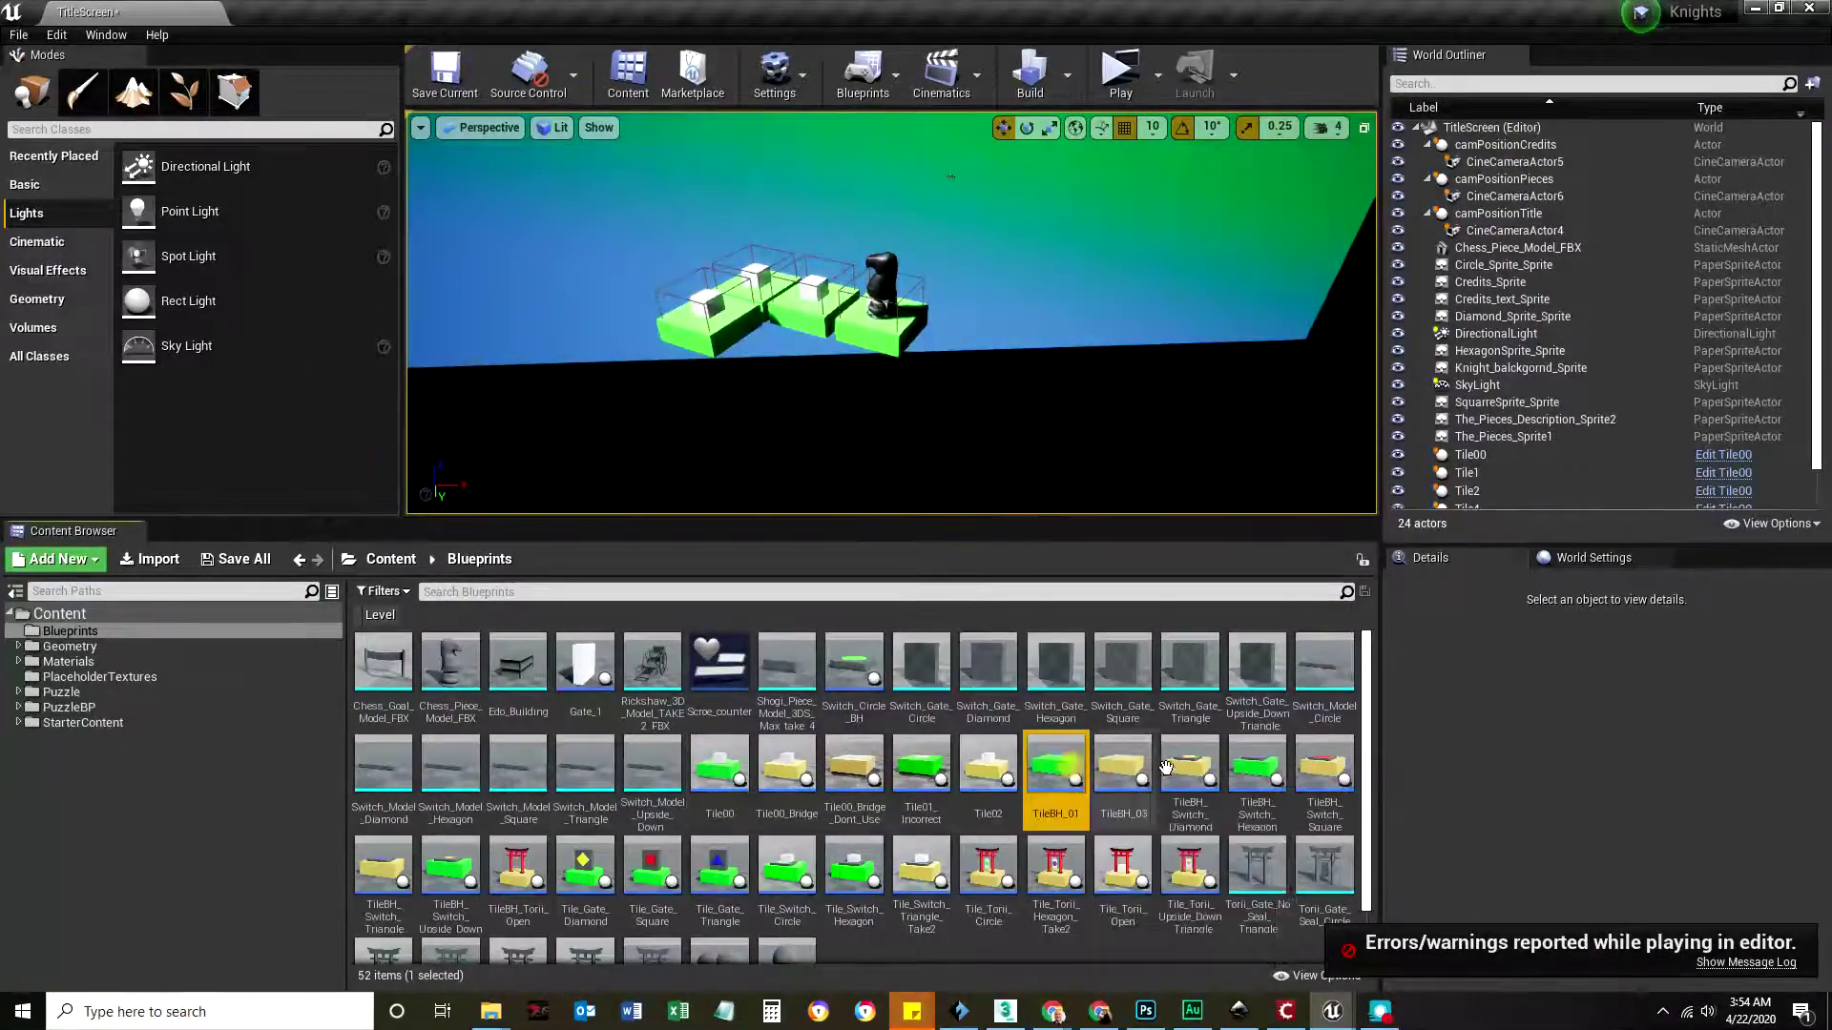
click(1168, 768)
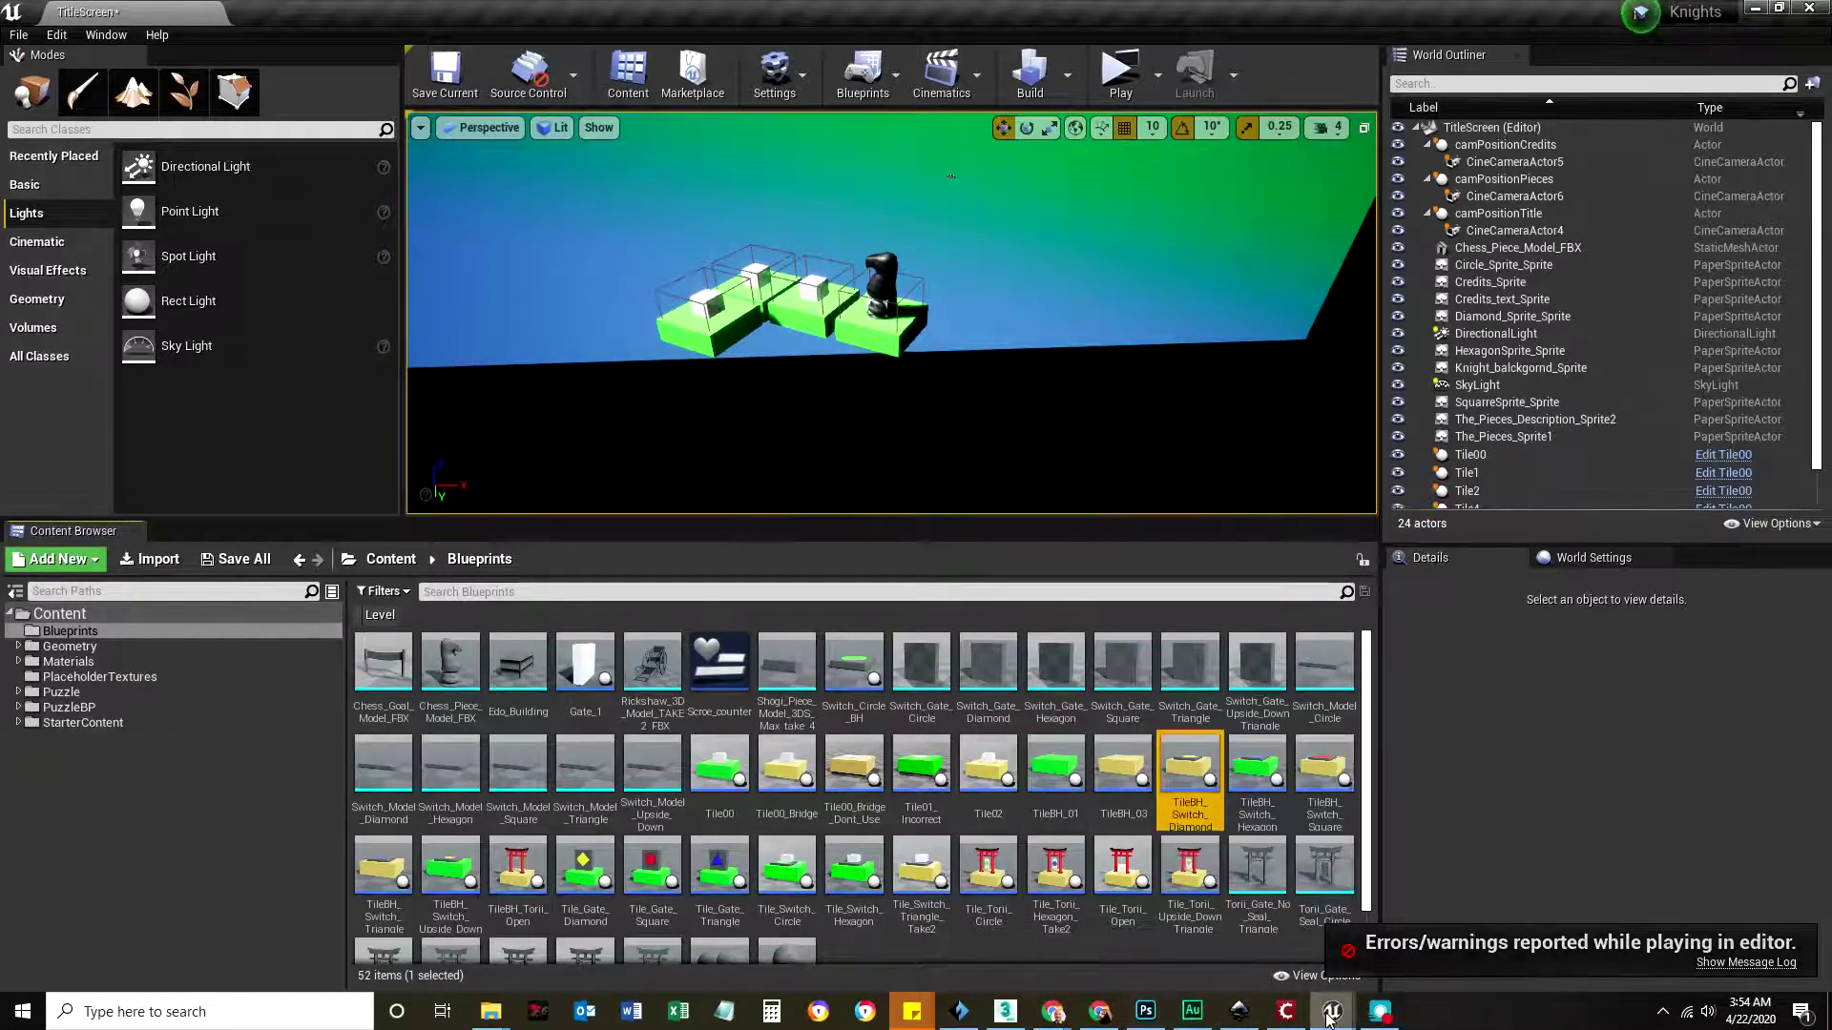
mouse_move(1331, 1016)
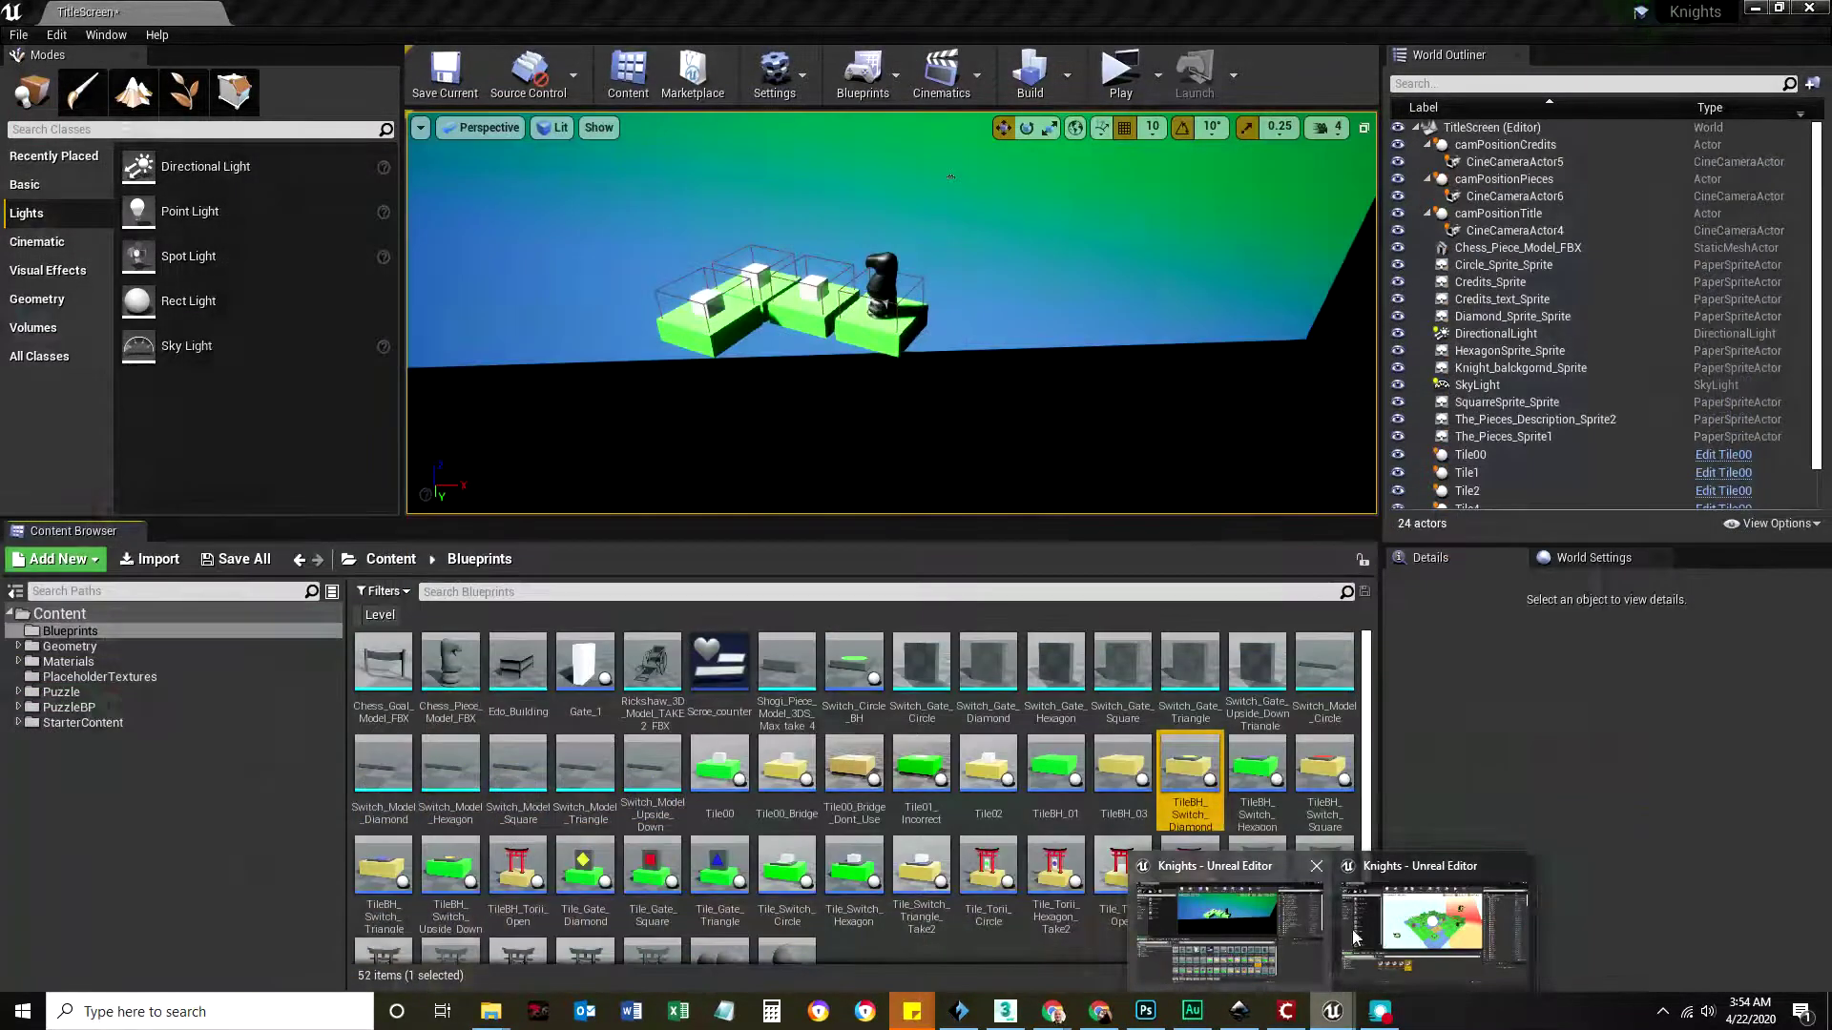
click(1408, 935)
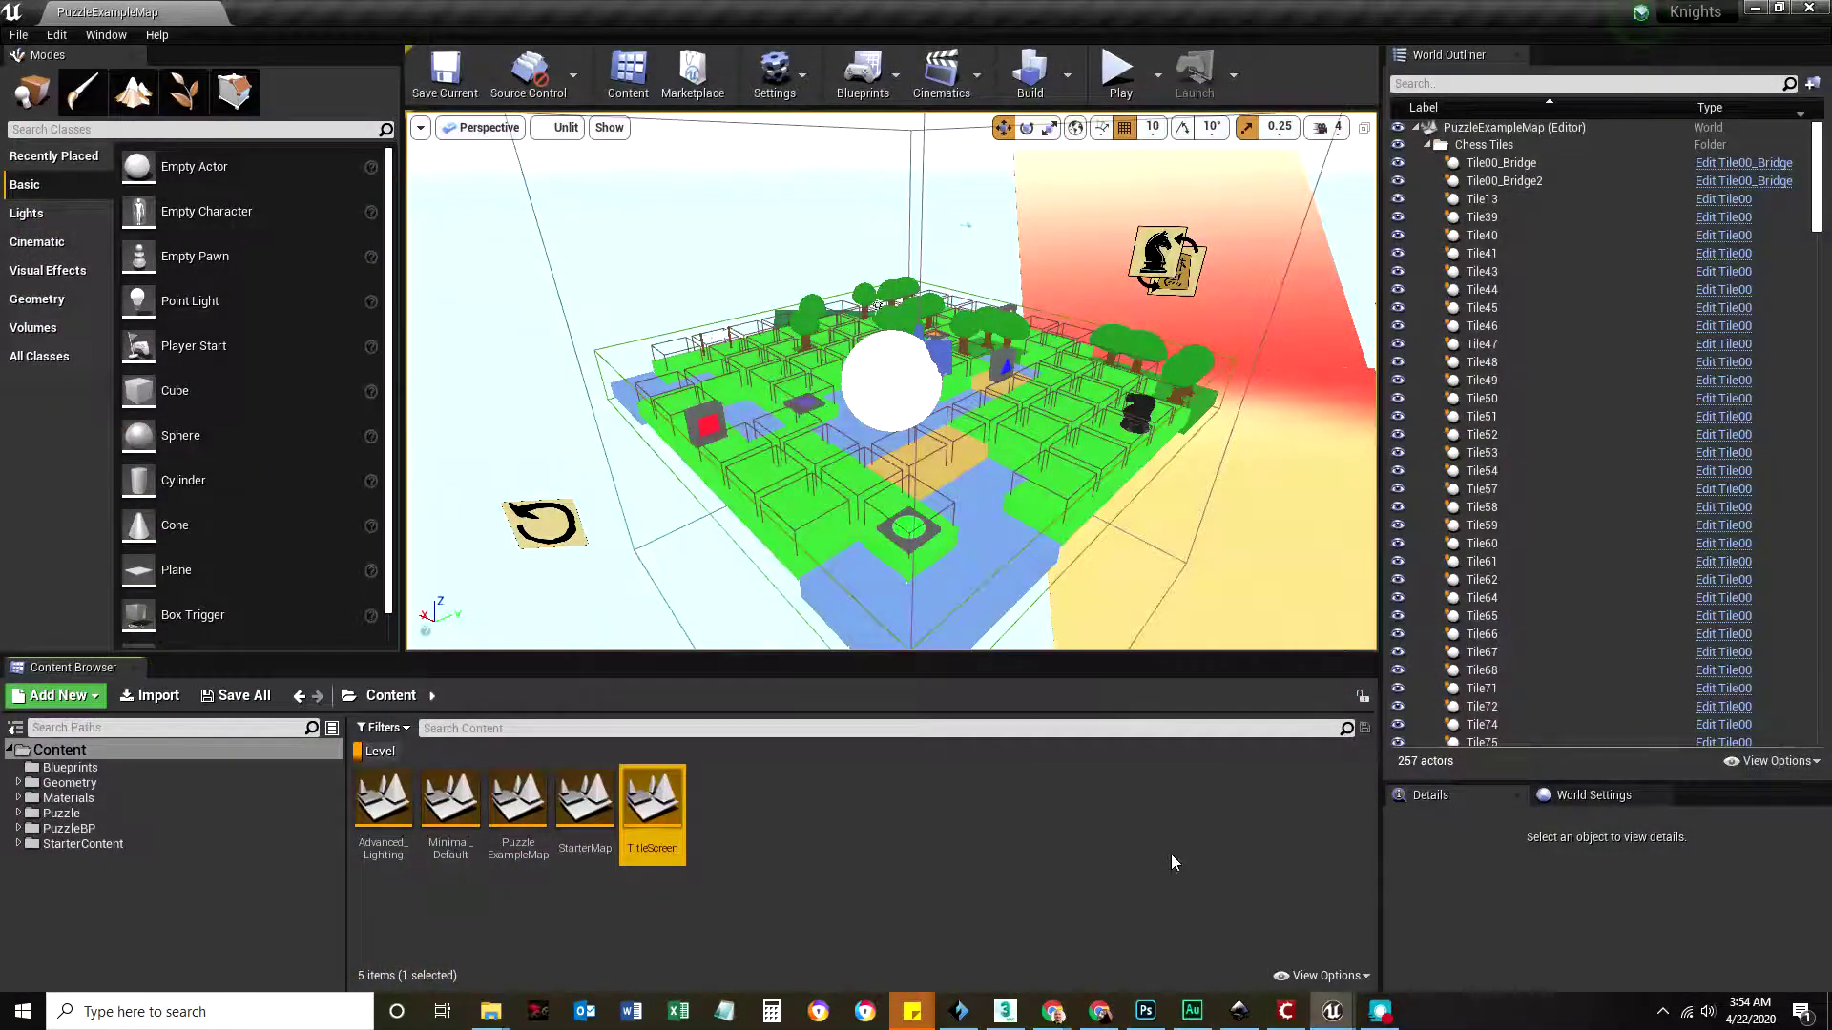
Step: Play PuzzleExampleMap and toggle the board between the beige and green forest themes
click(1118, 74)
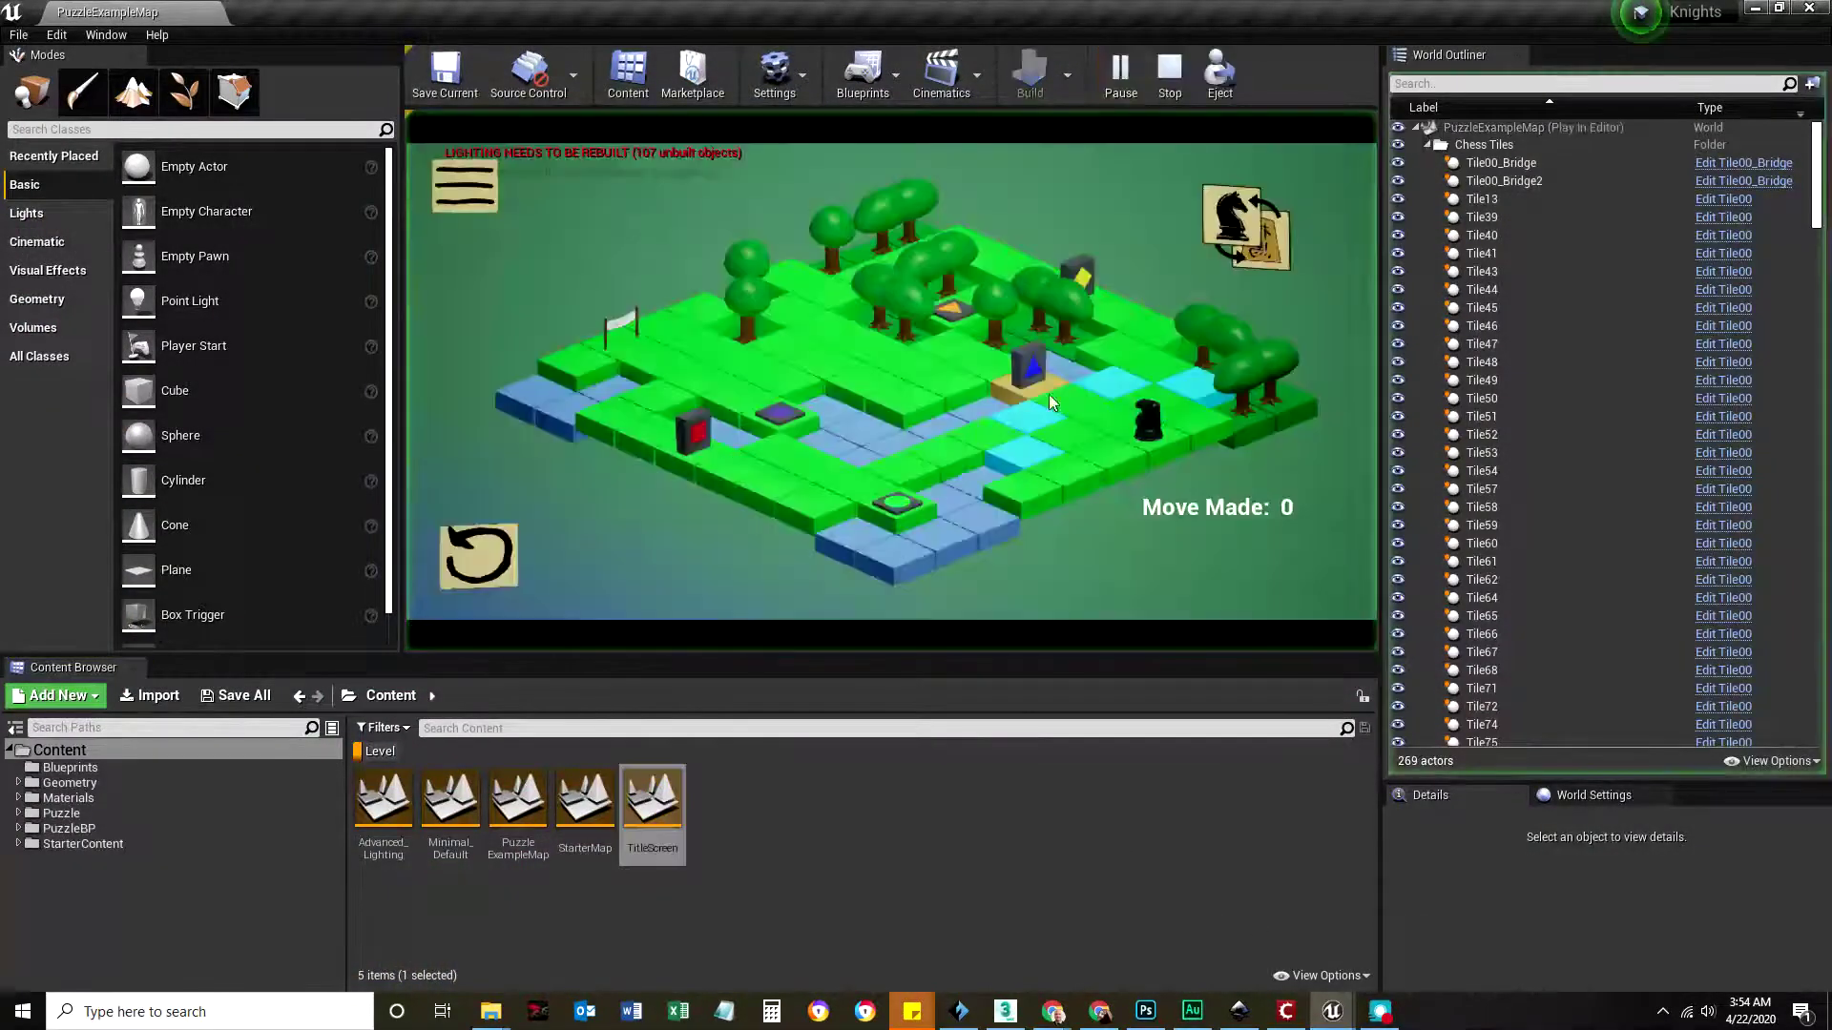
click(1278, 250)
click(1274, 229)
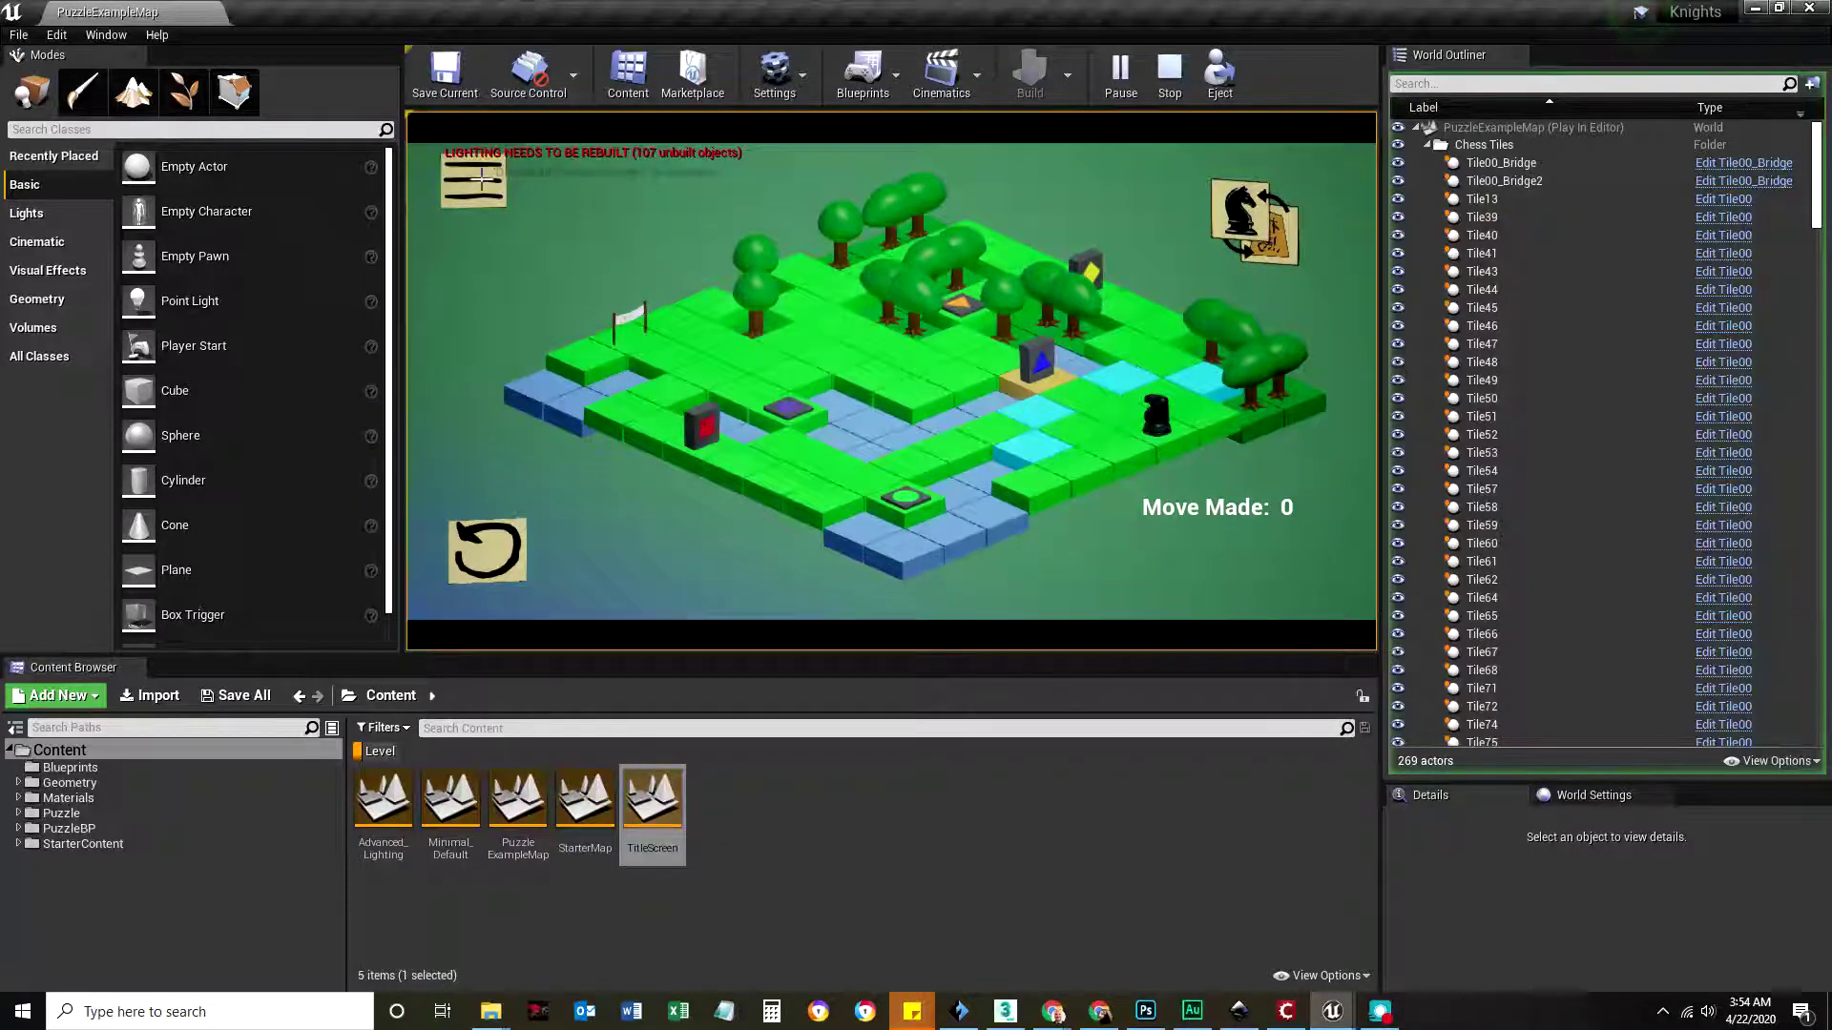
click(1251, 229)
click(1251, 228)
click(1252, 229)
click(1251, 229)
click(1251, 229)
click(1252, 229)
Step: Stop the game, dismiss the error log and open the TitleScreen level
click(1170, 71)
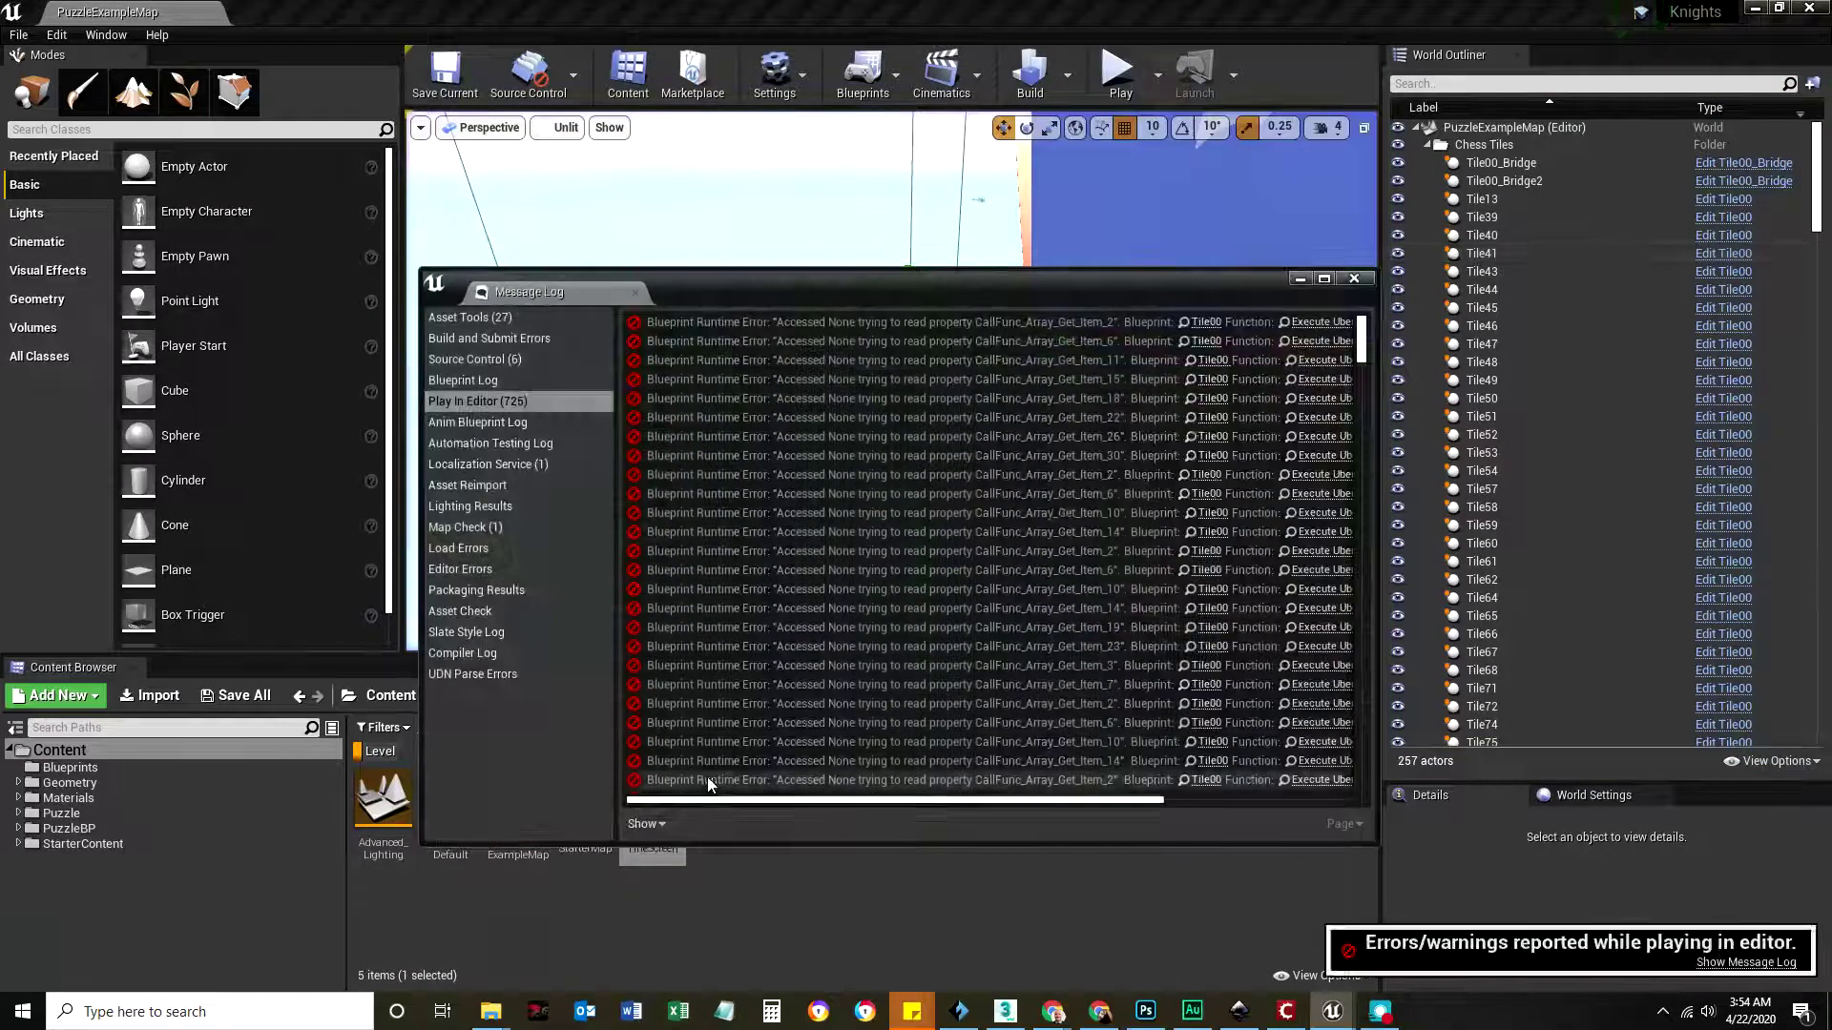
click(1353, 279)
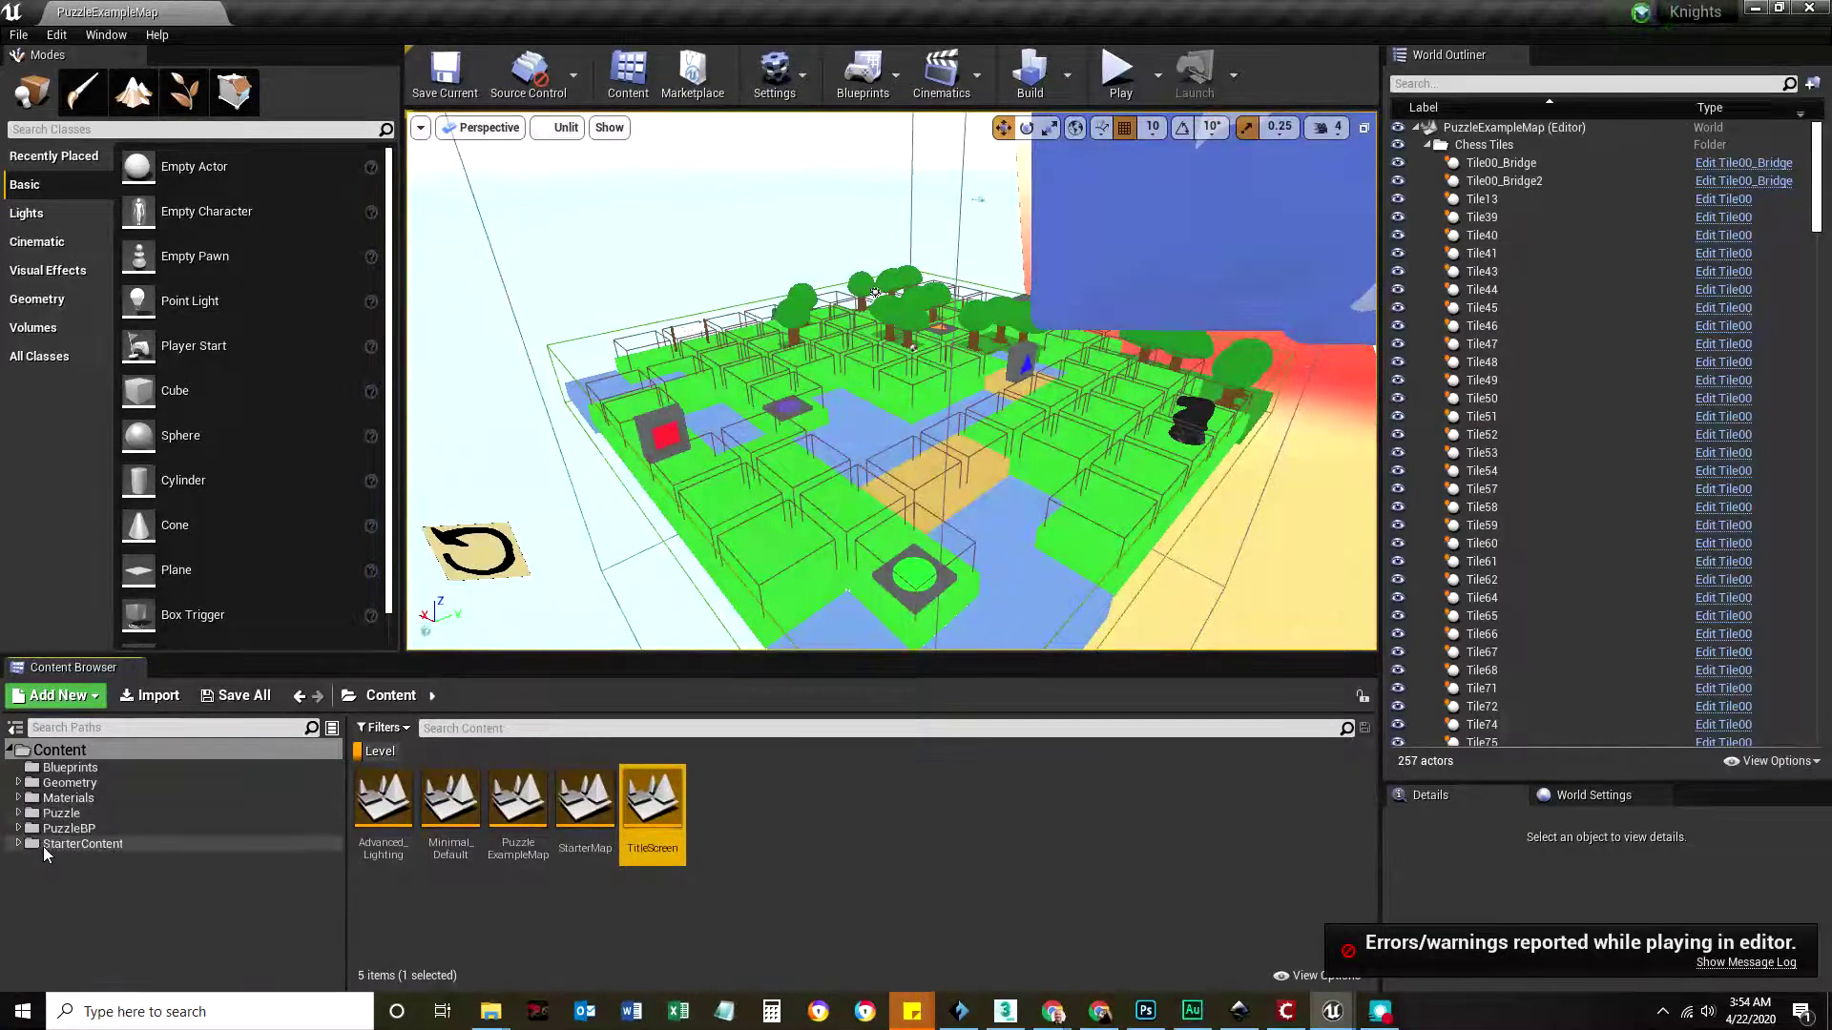
double_click(652, 807)
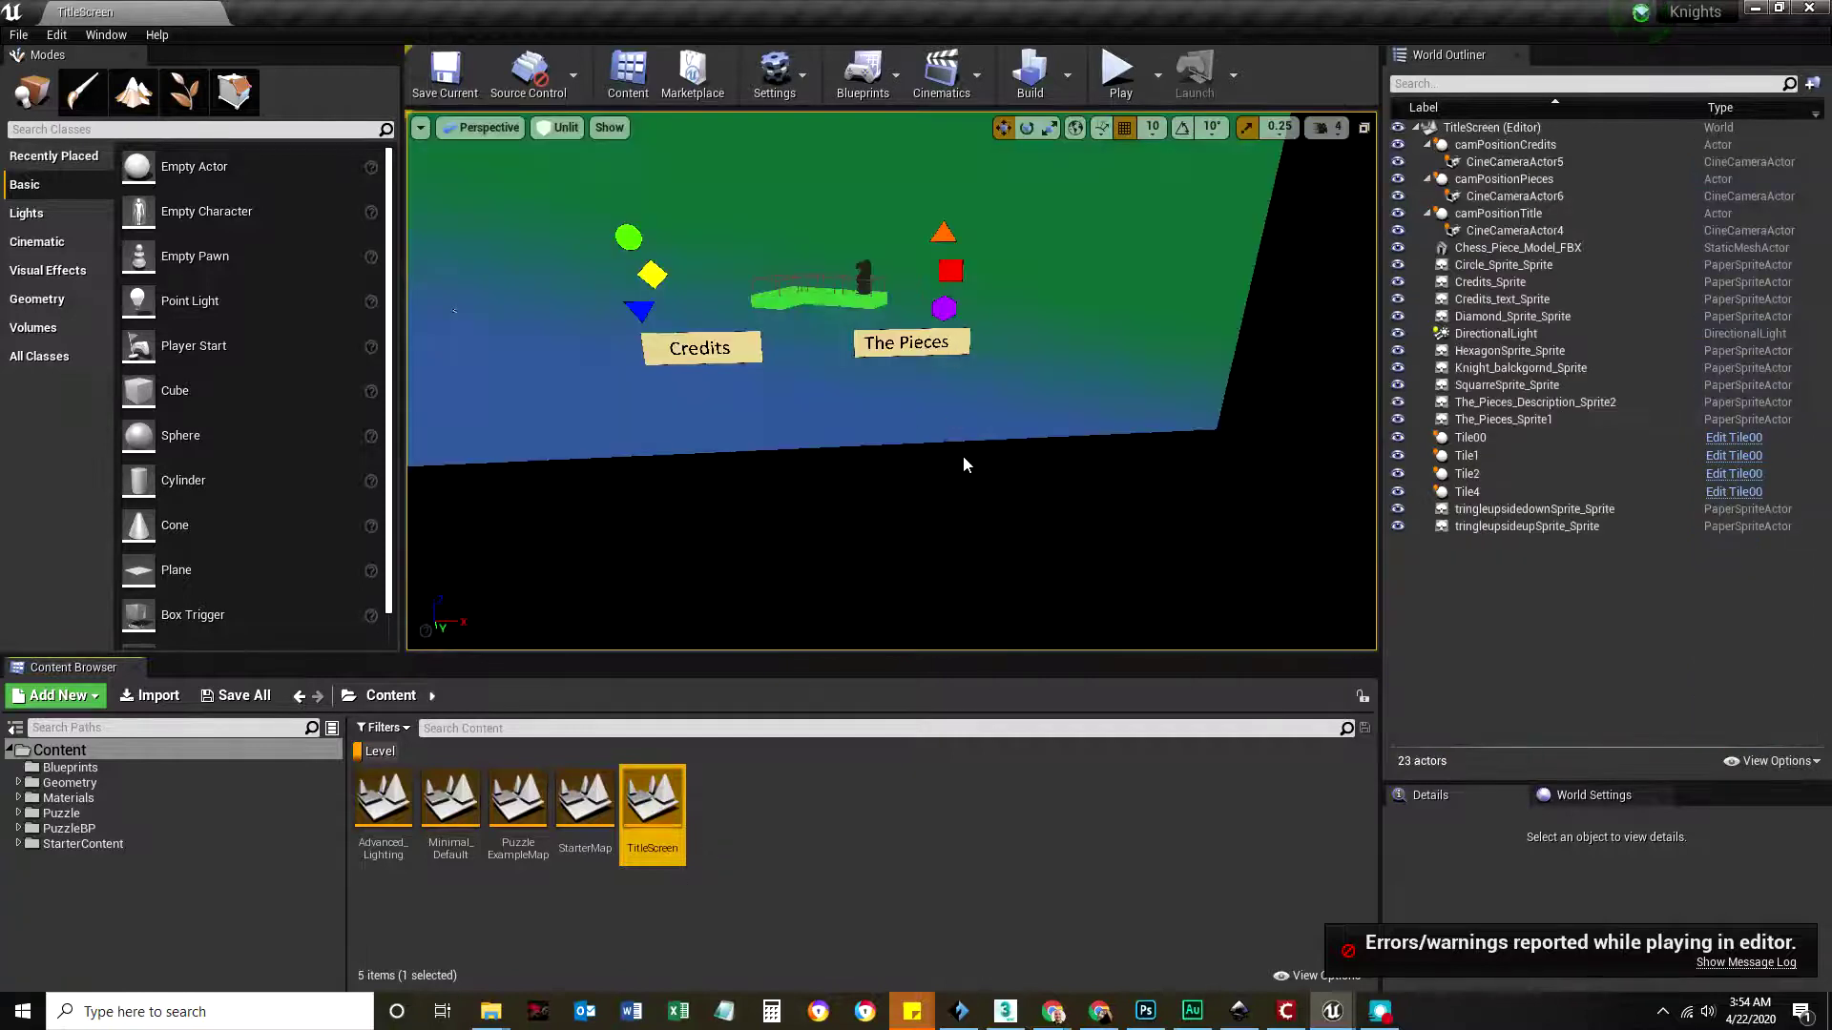
Step: Start migrating the TitleScreen level asset and confirm its list of assets
right_click(643, 783)
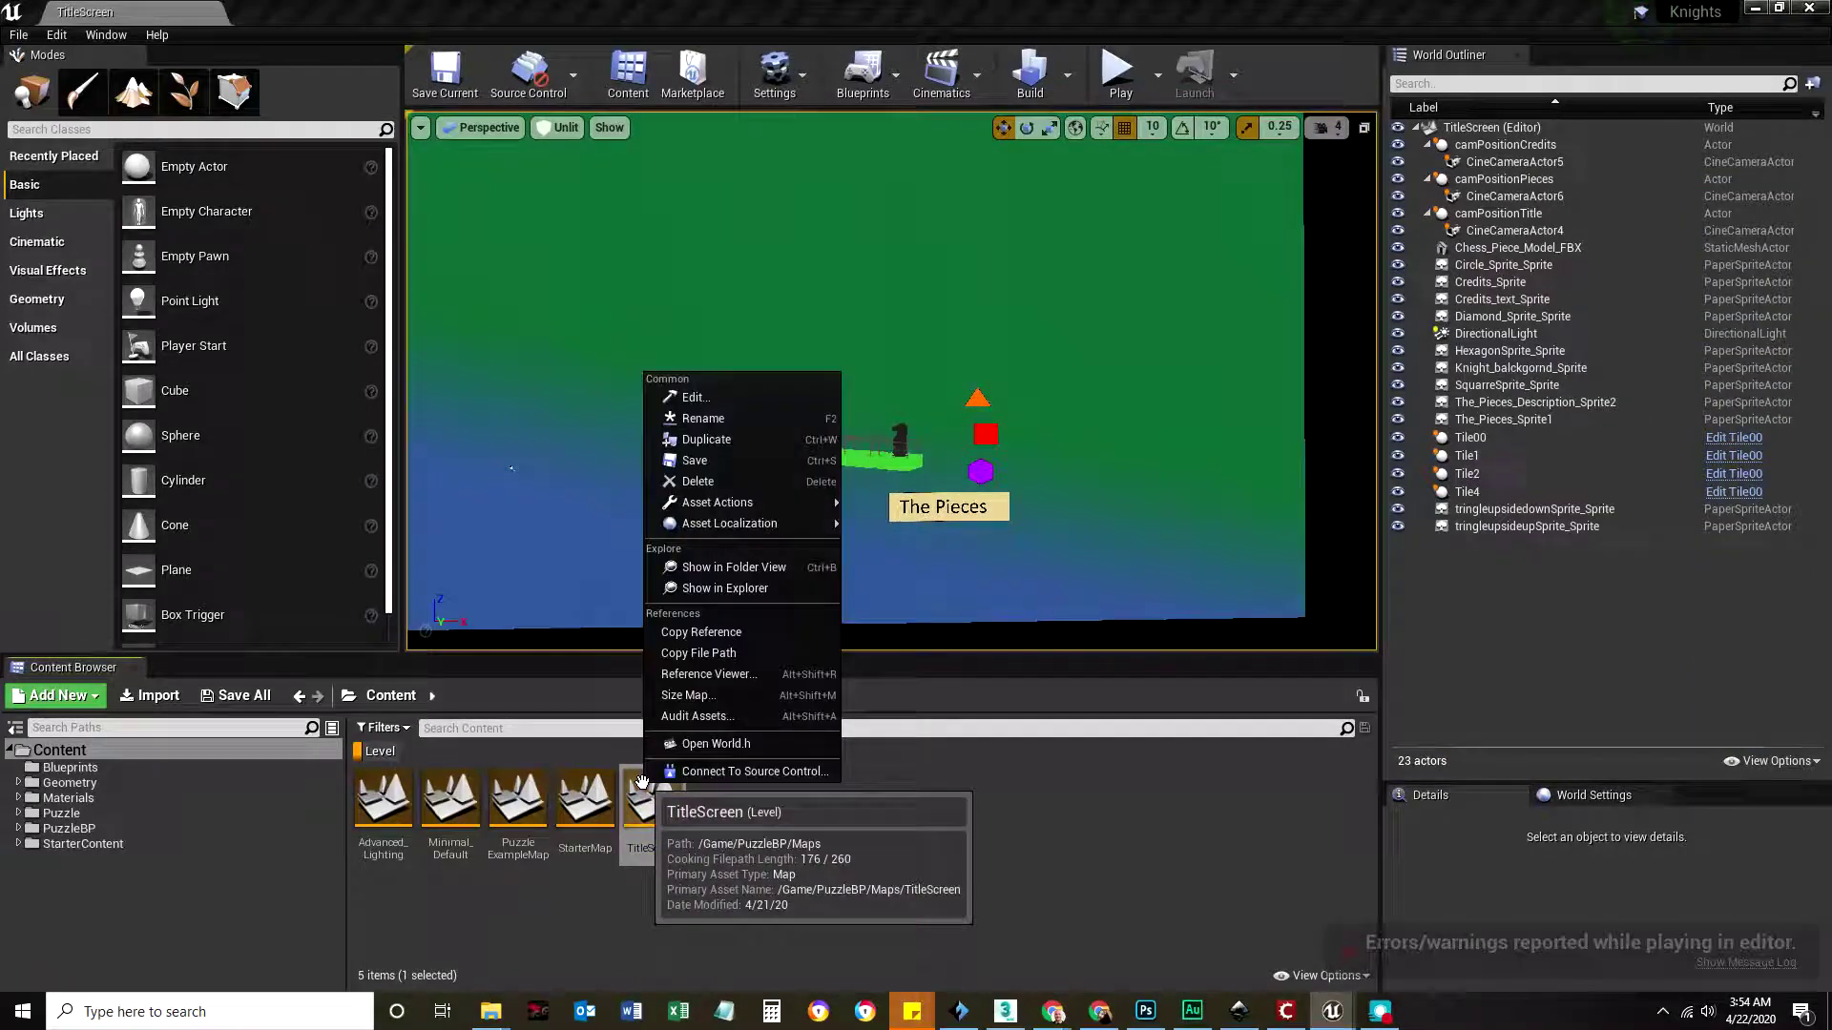
mouse_move(729, 507)
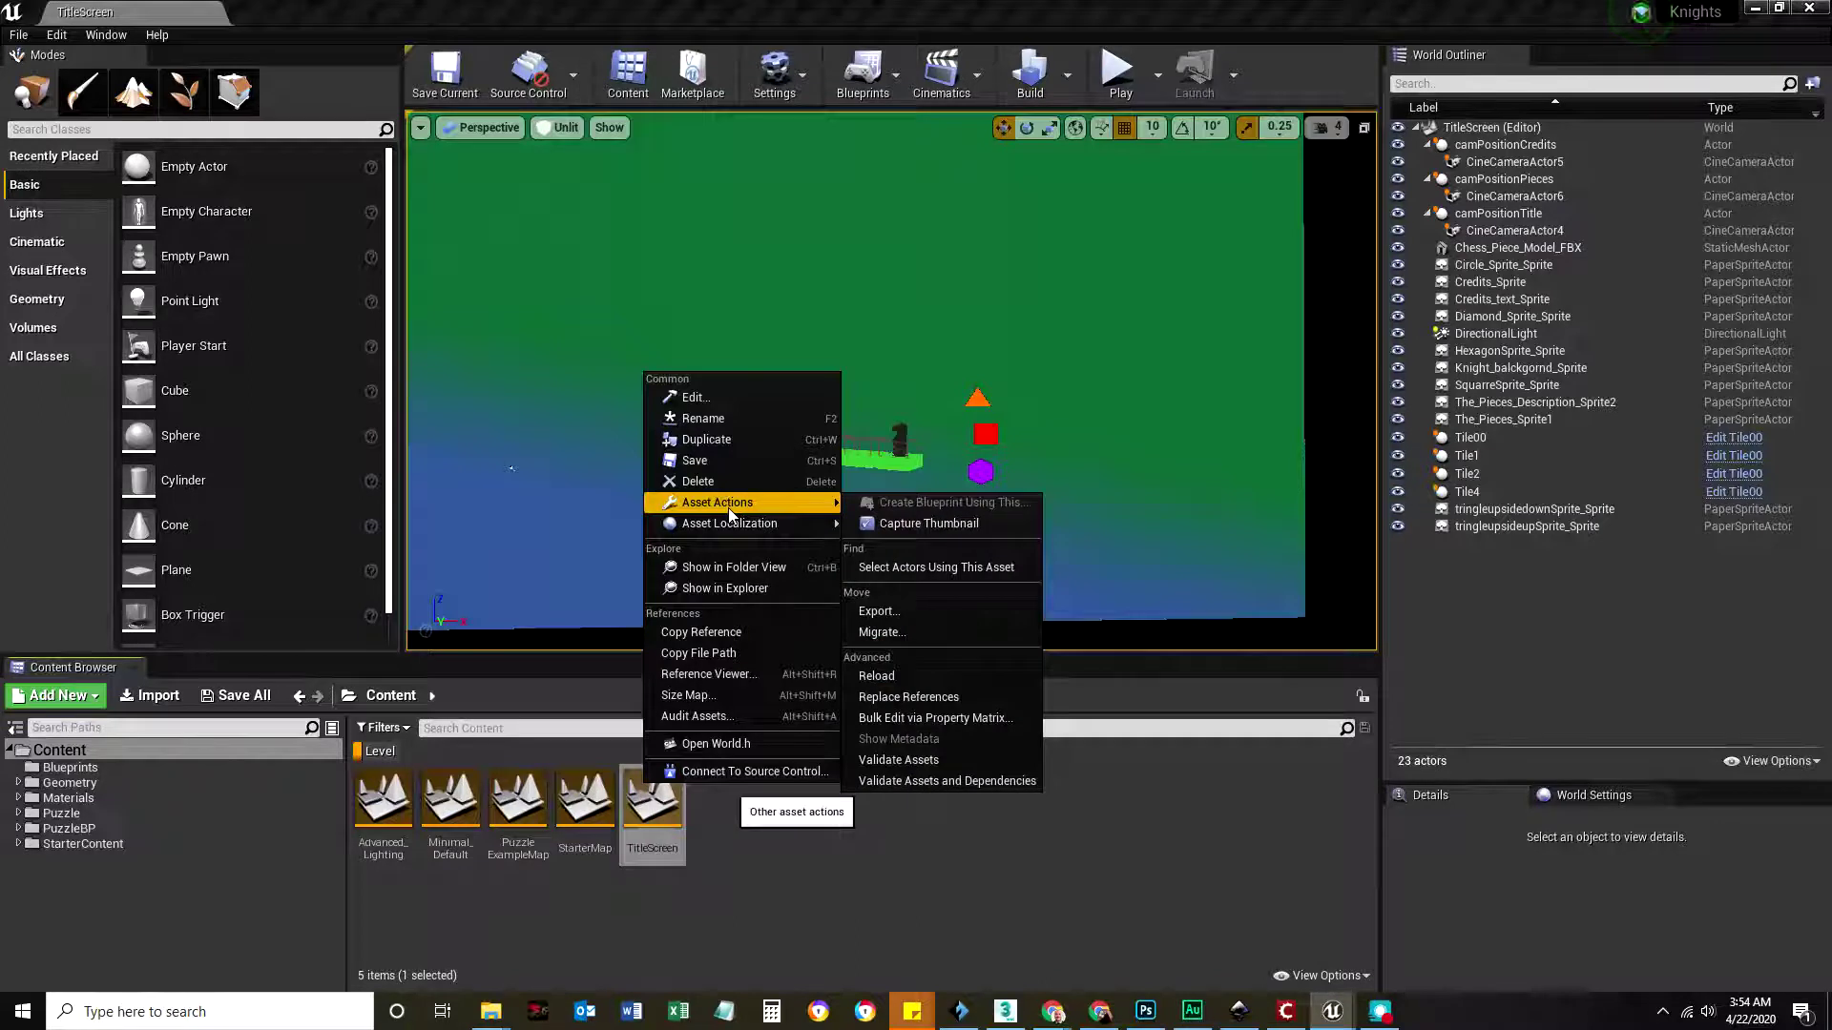
click(880, 632)
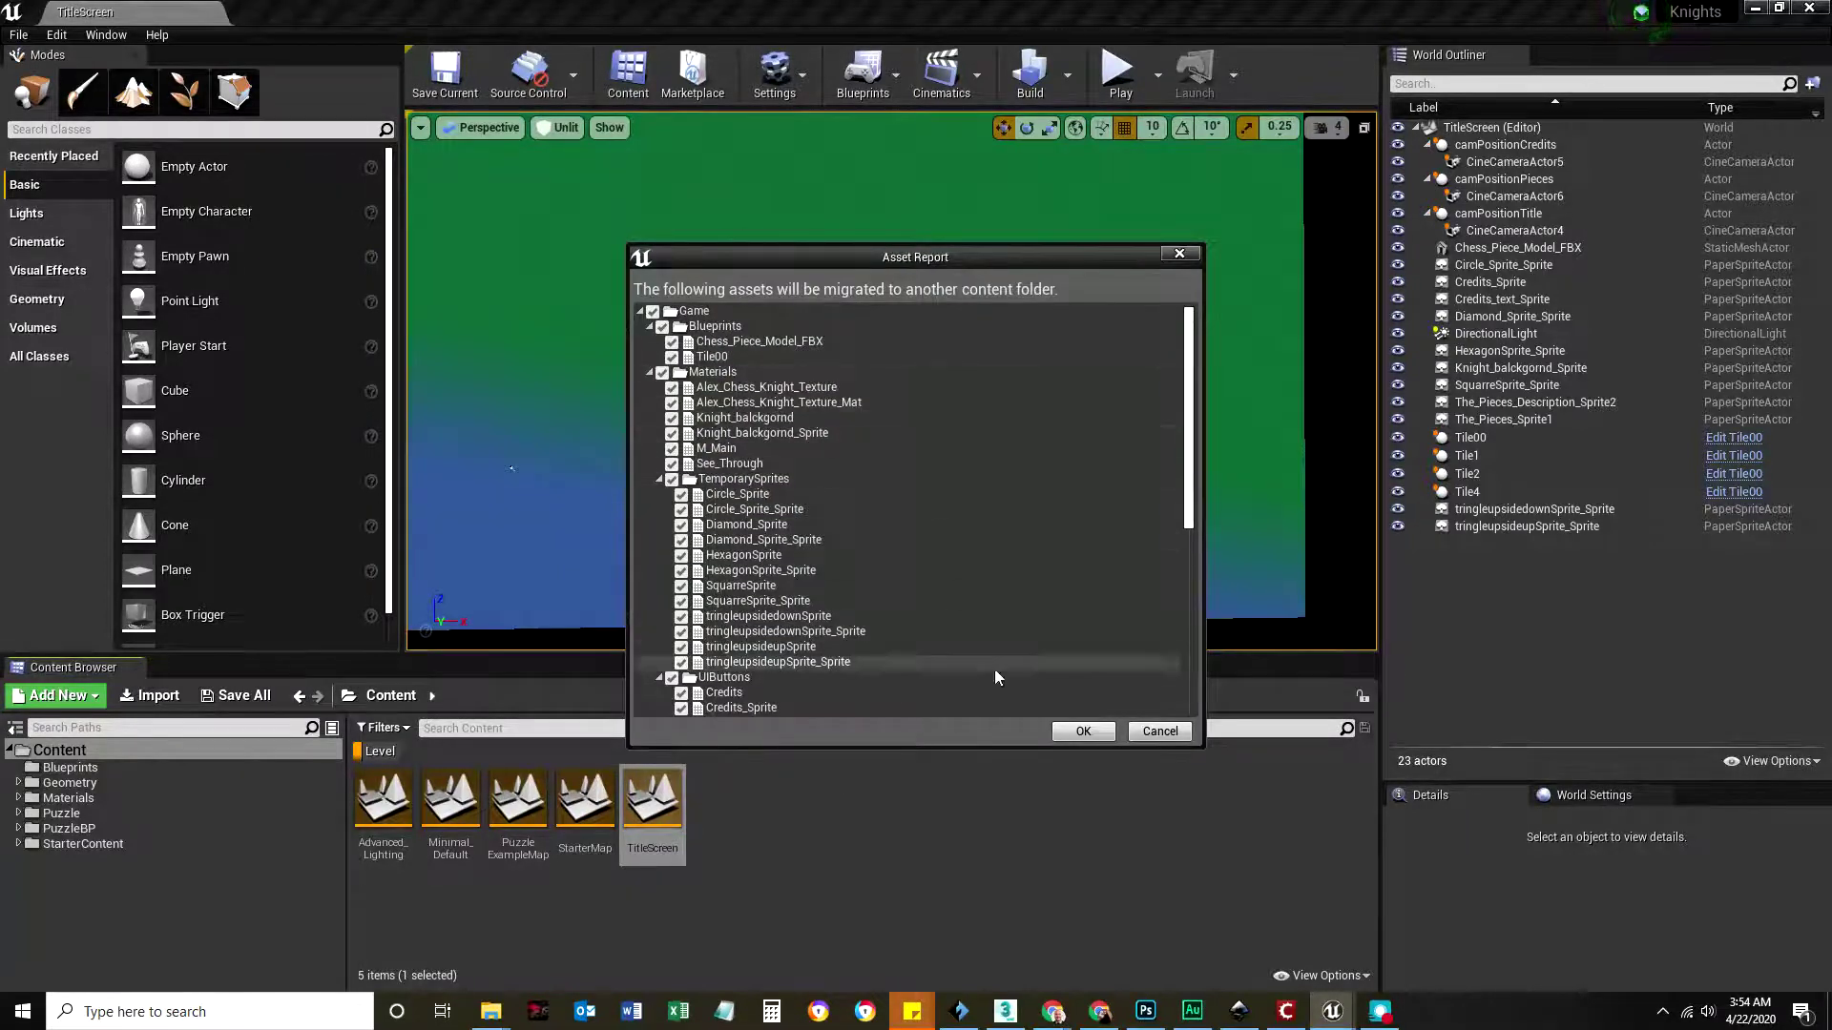
click(1084, 731)
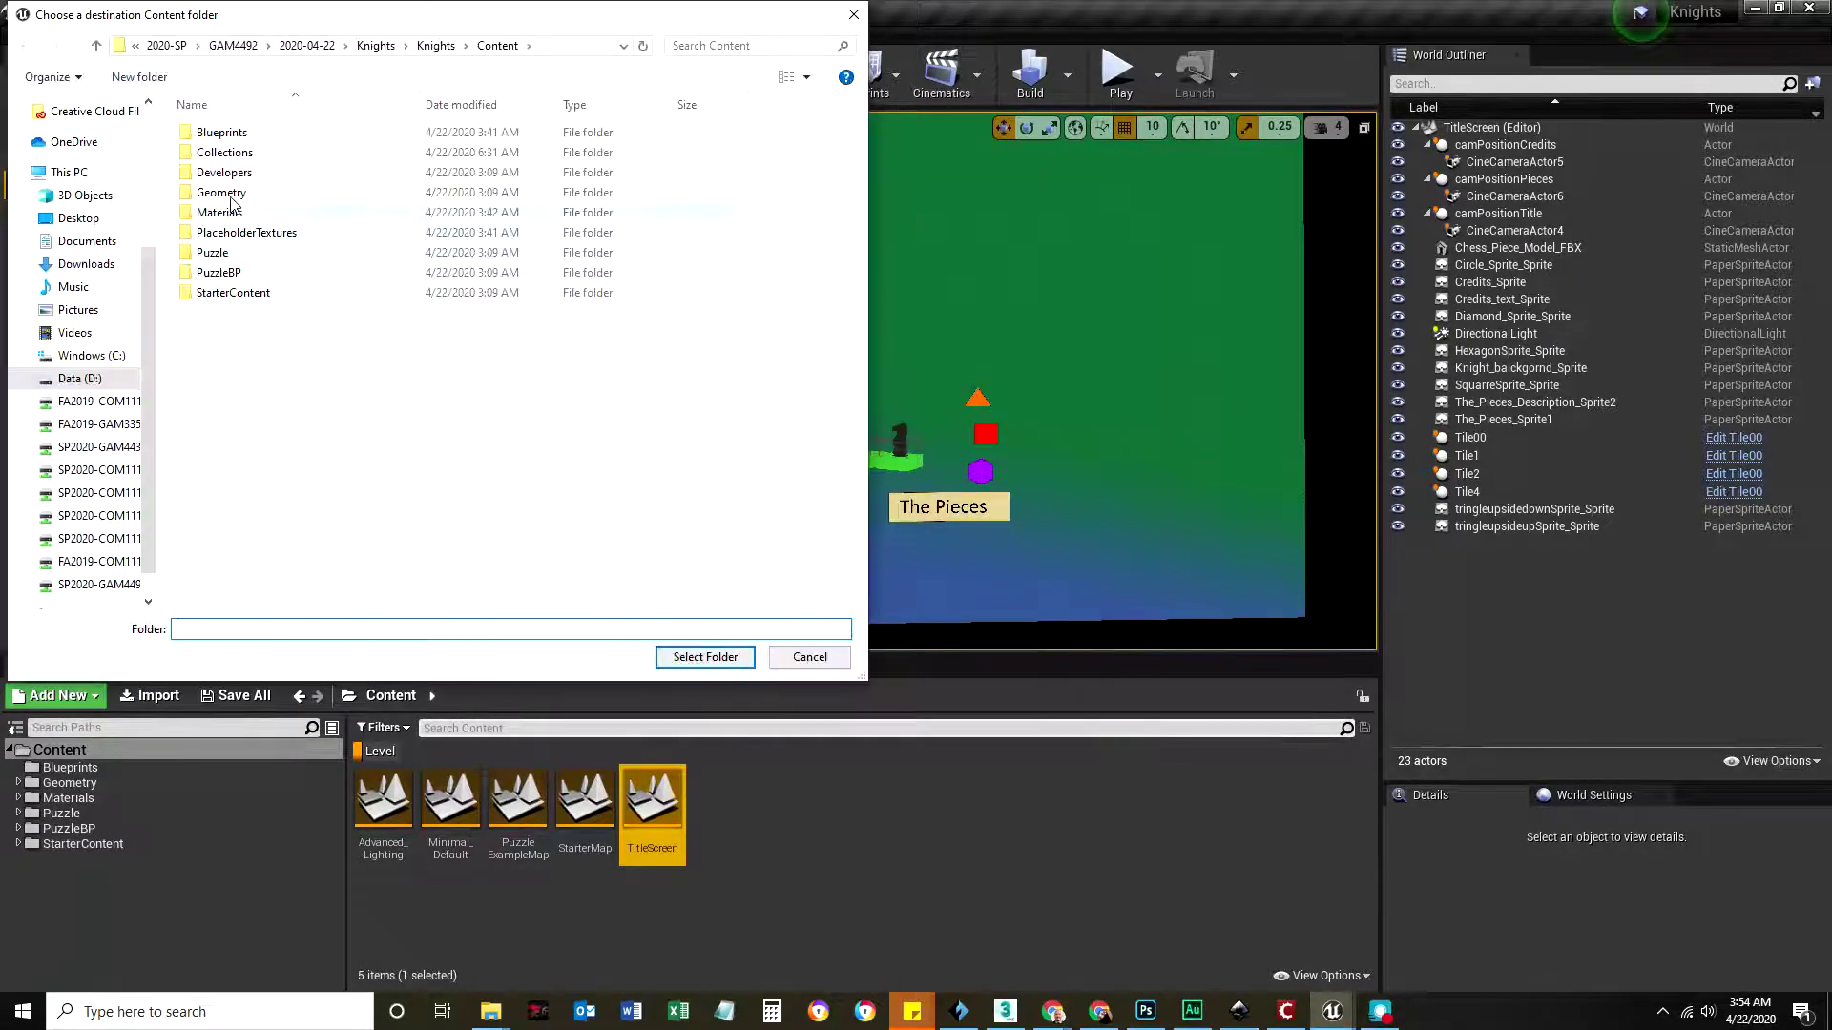
Step: Set the migration destination to GAM4492/2020-04-22/Knights/Knights/Content, declining any overwrites
click(374, 47)
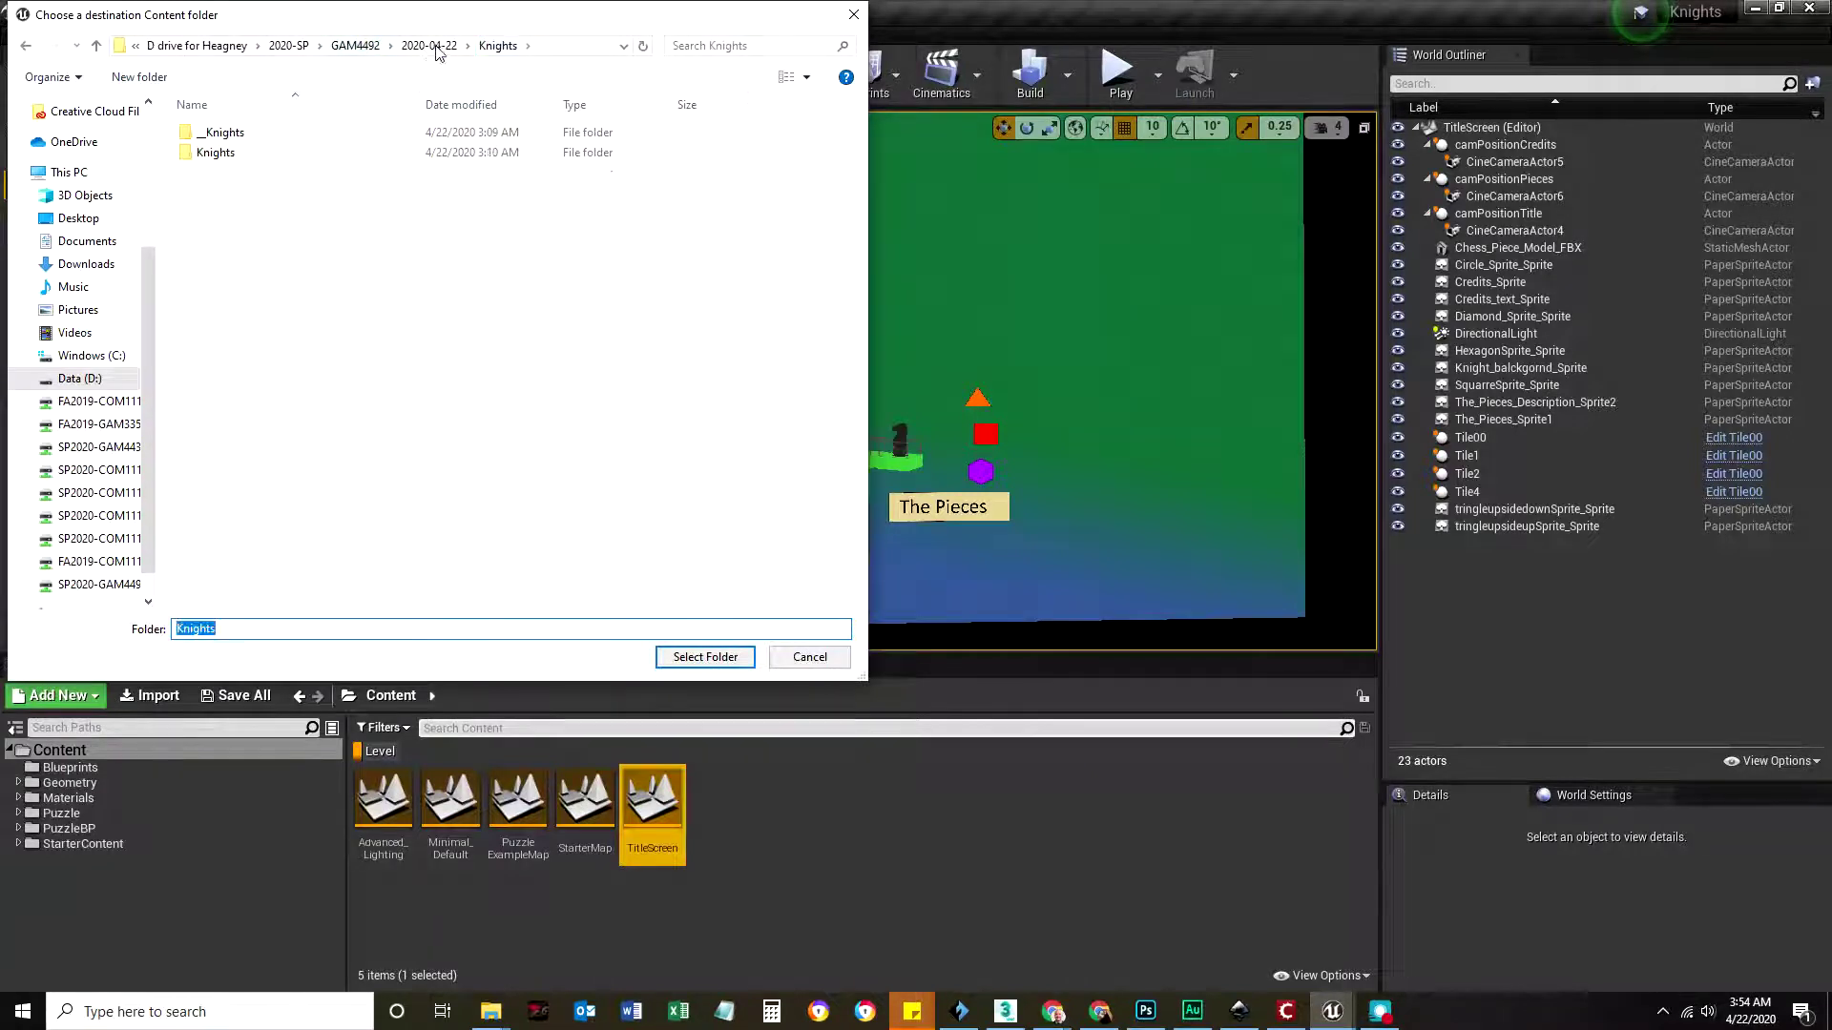
click(362, 46)
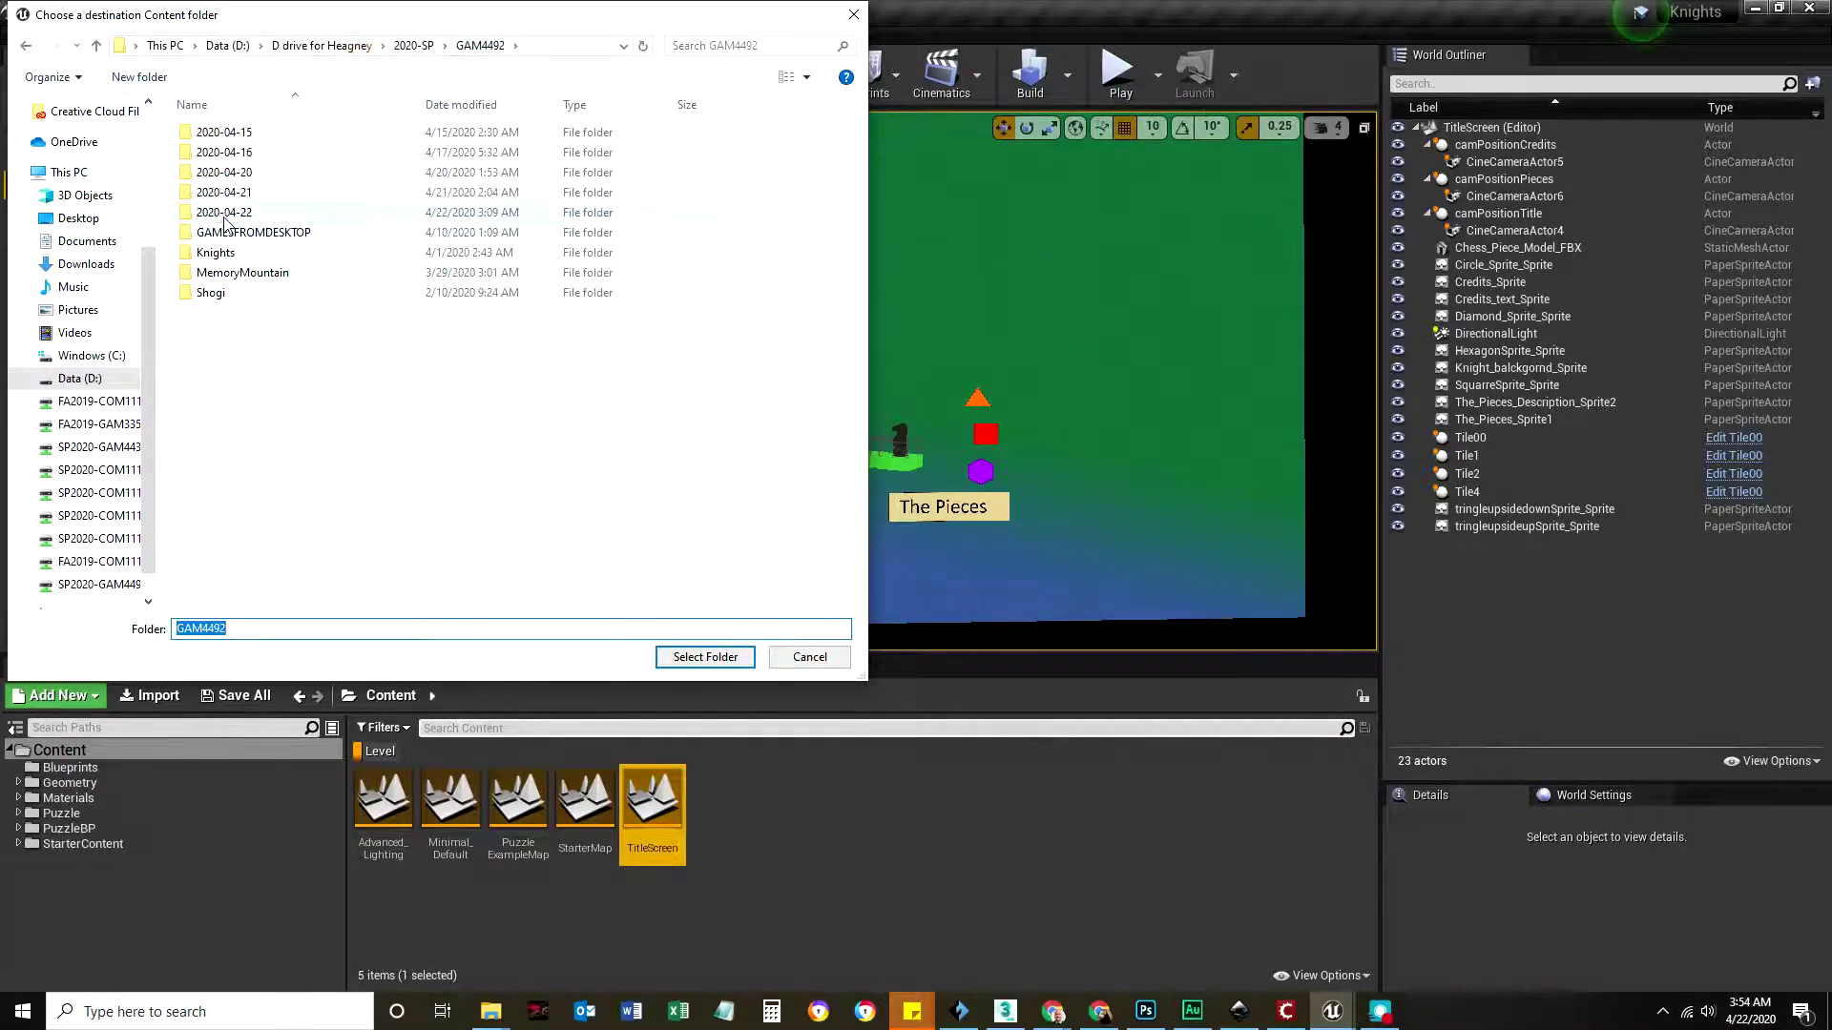
double_click(225, 214)
double_click(217, 134)
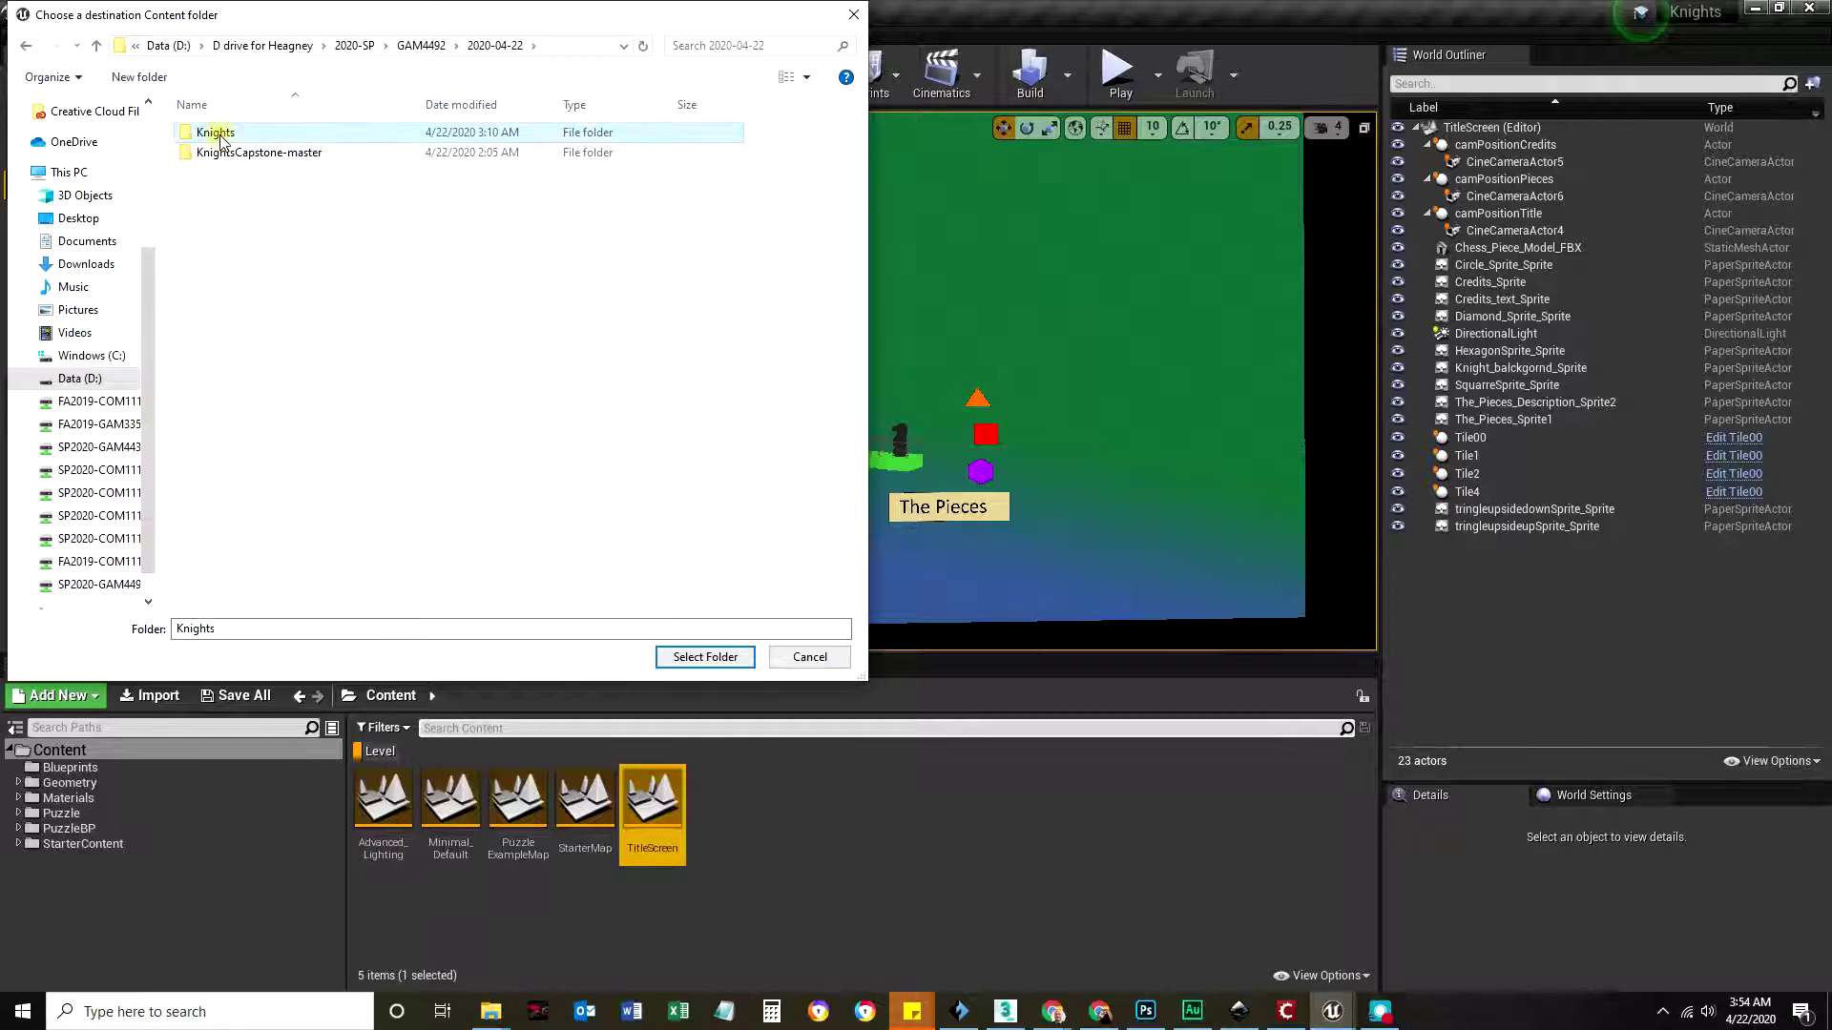
double_click(212, 155)
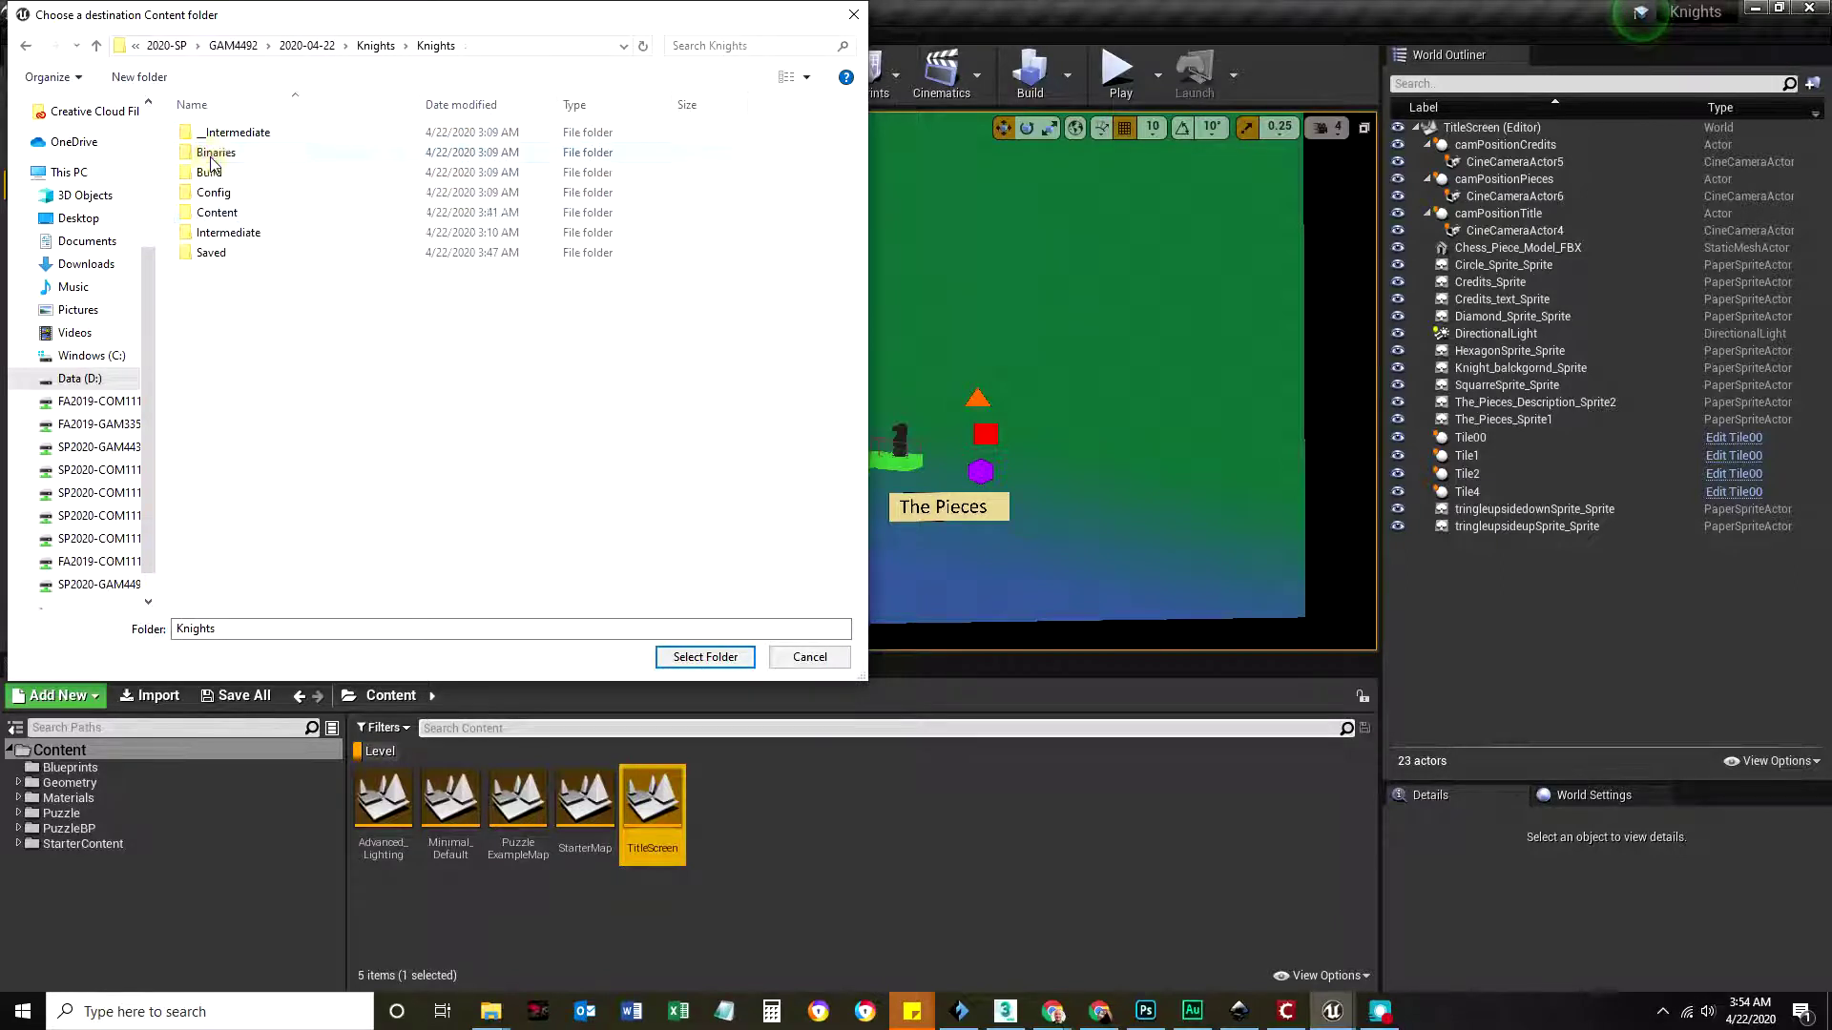
click(210, 216)
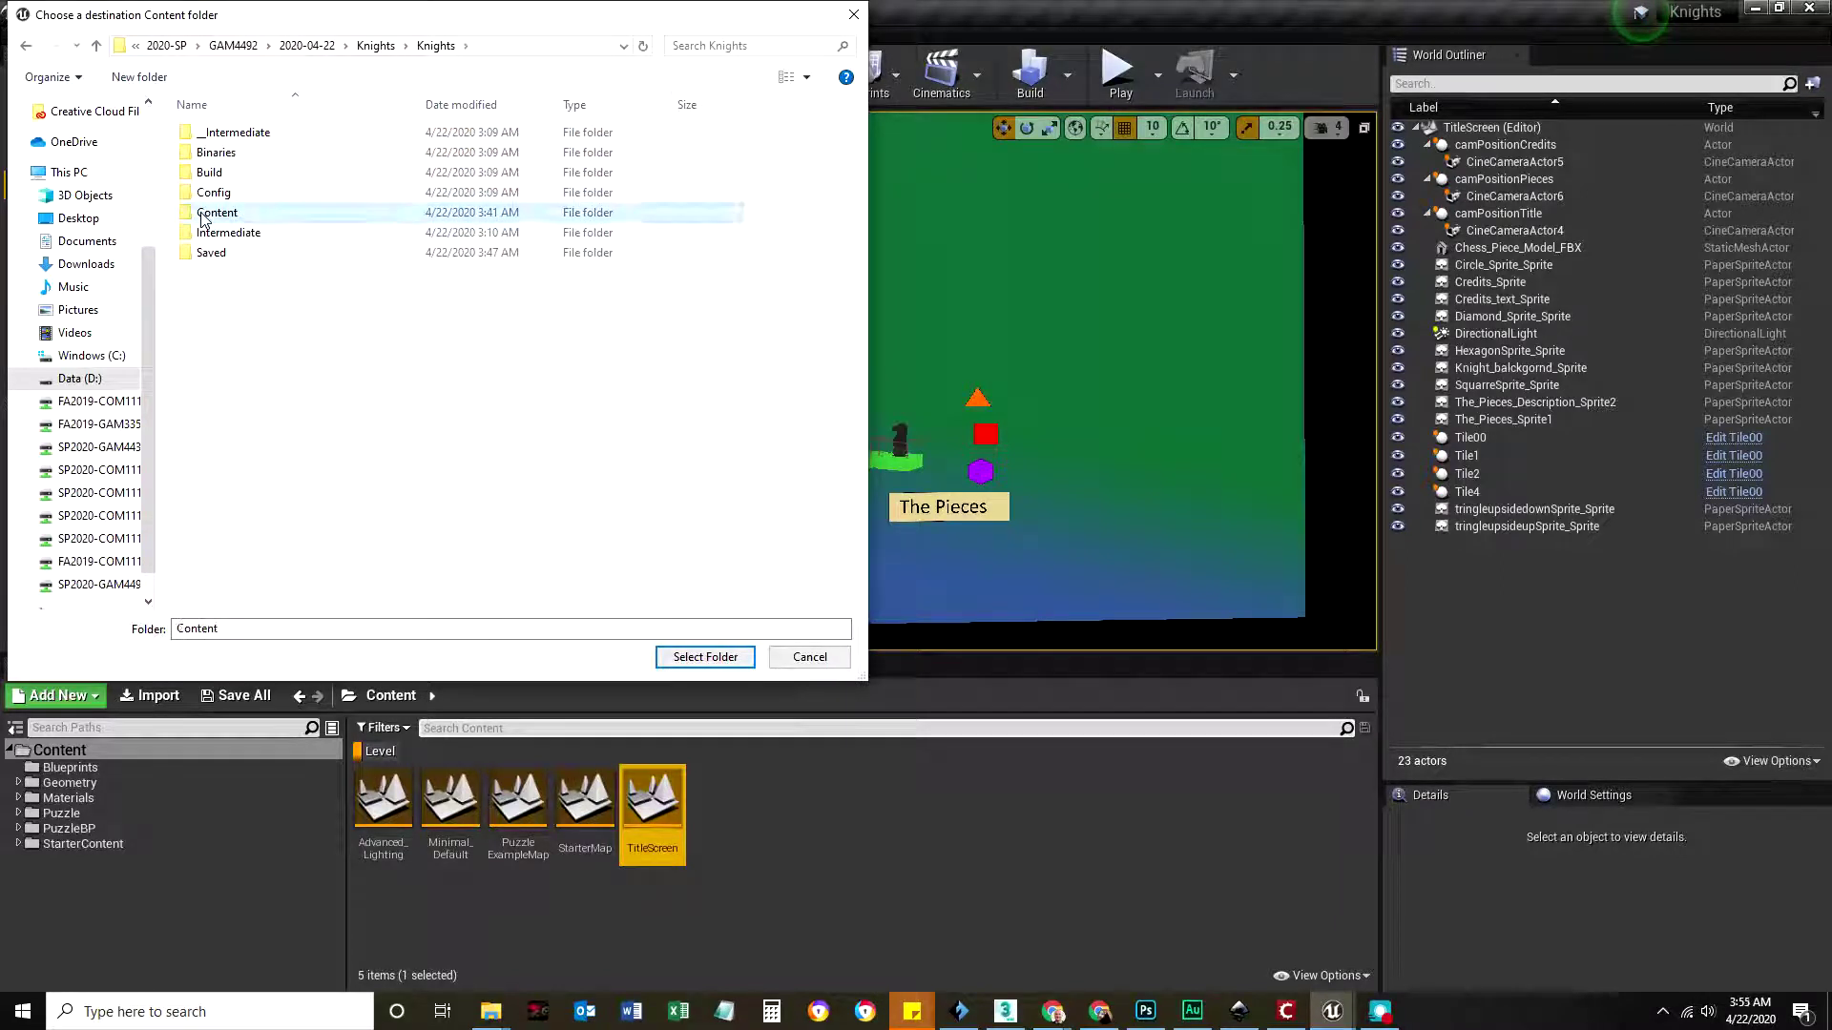
click(705, 658)
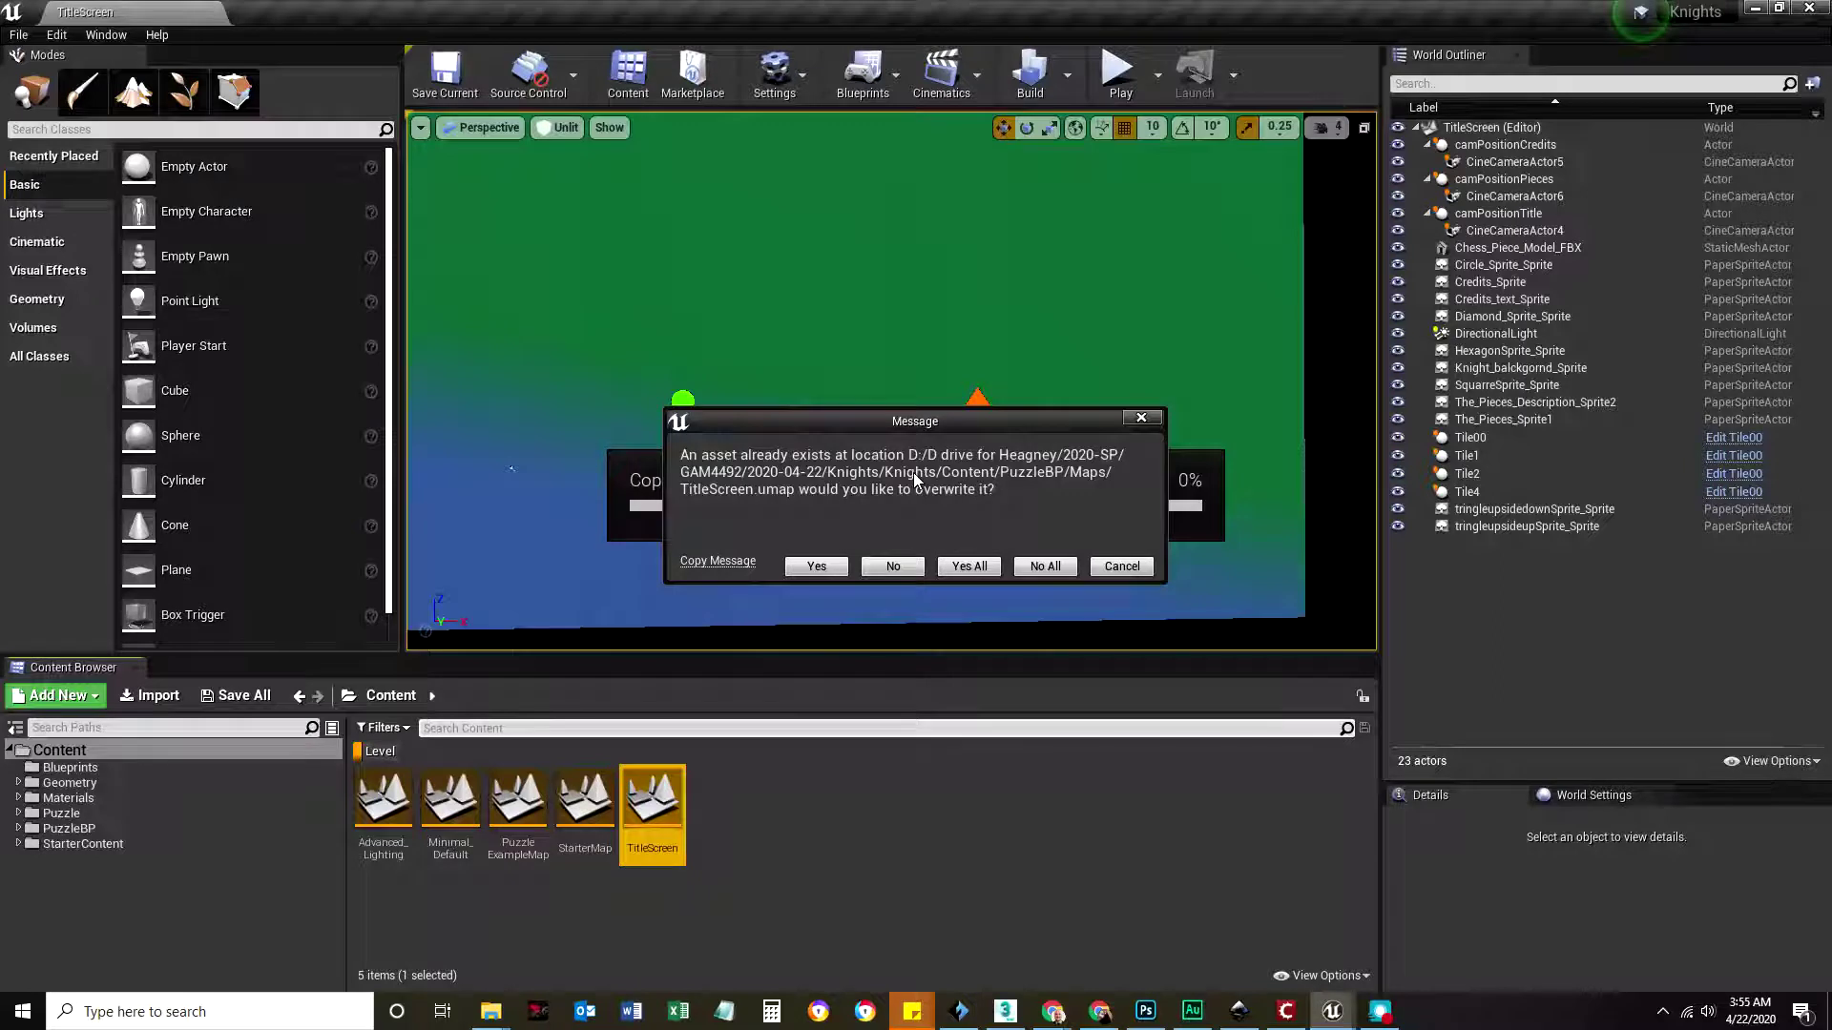
click(1045, 567)
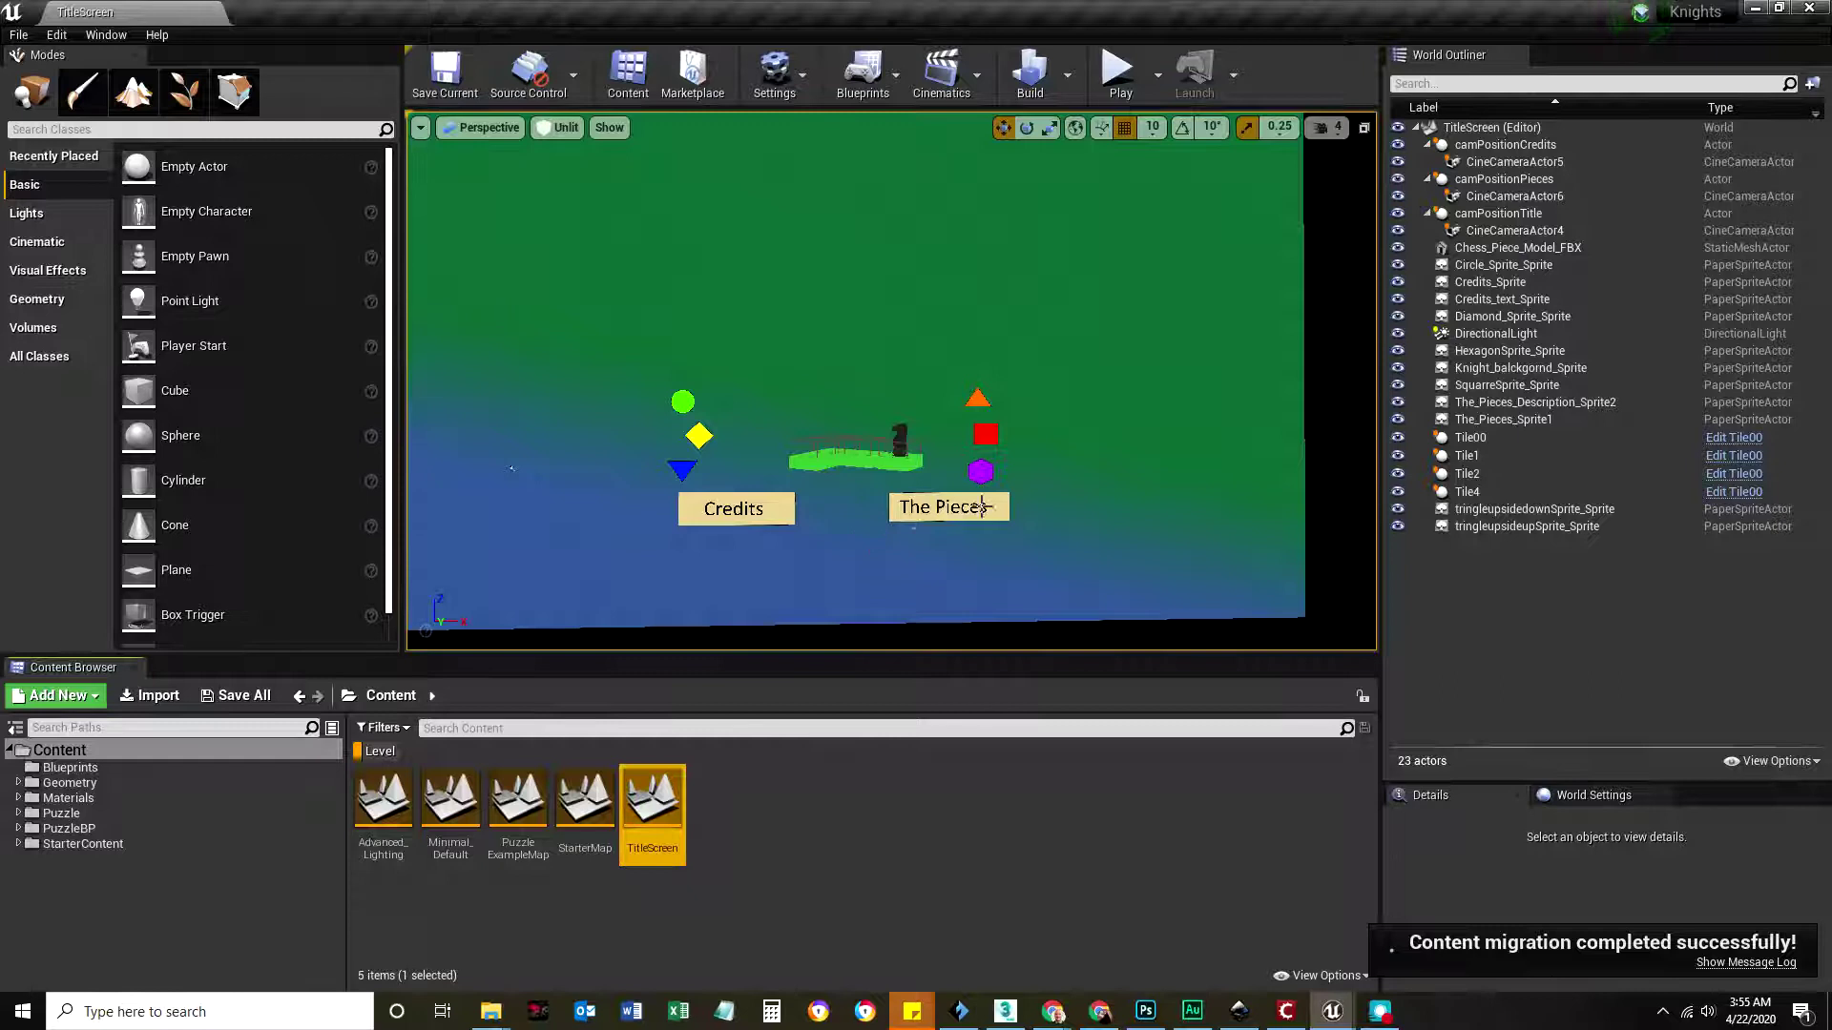
Step: Fly the viewport closer to the Credits and The Pieces signs
right_drag(981, 506, 980, 506)
drag(981, 507, 981, 507)
right_drag(977, 544, 977, 544)
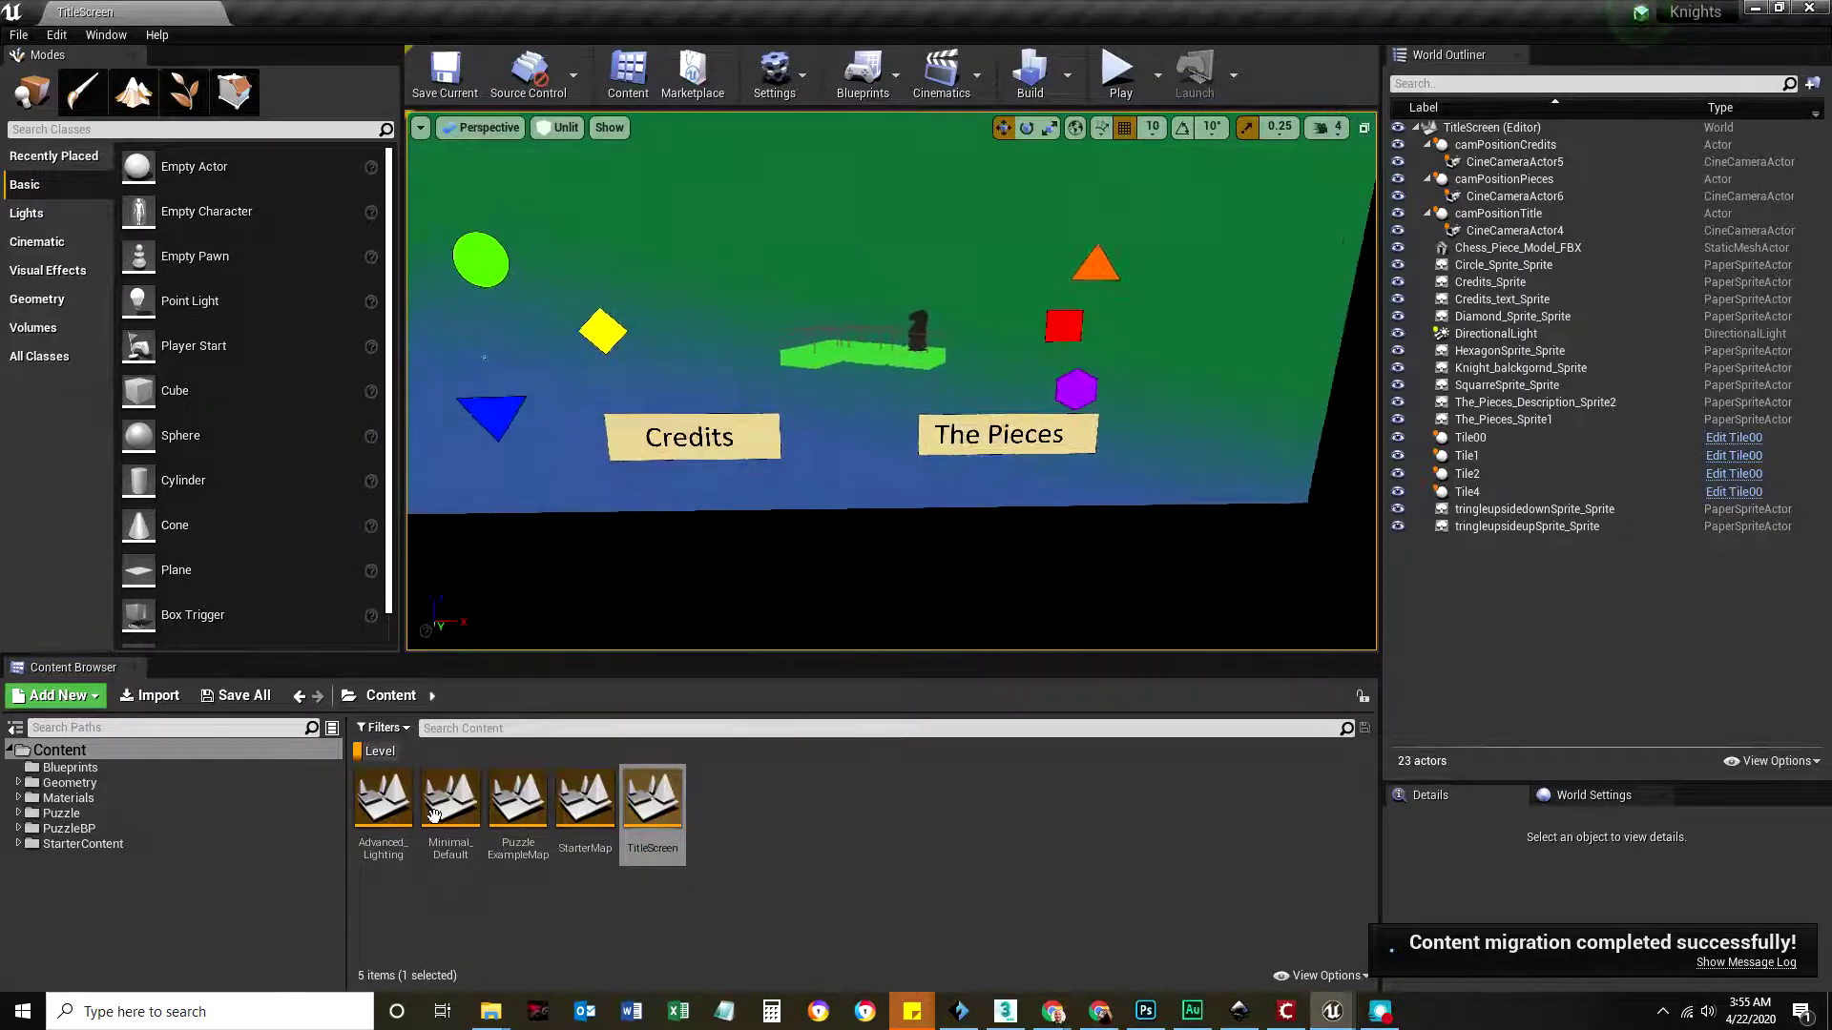
Step: Show all folders, list the Blueprints assets, and move Tile2 away from the knight
click(378, 751)
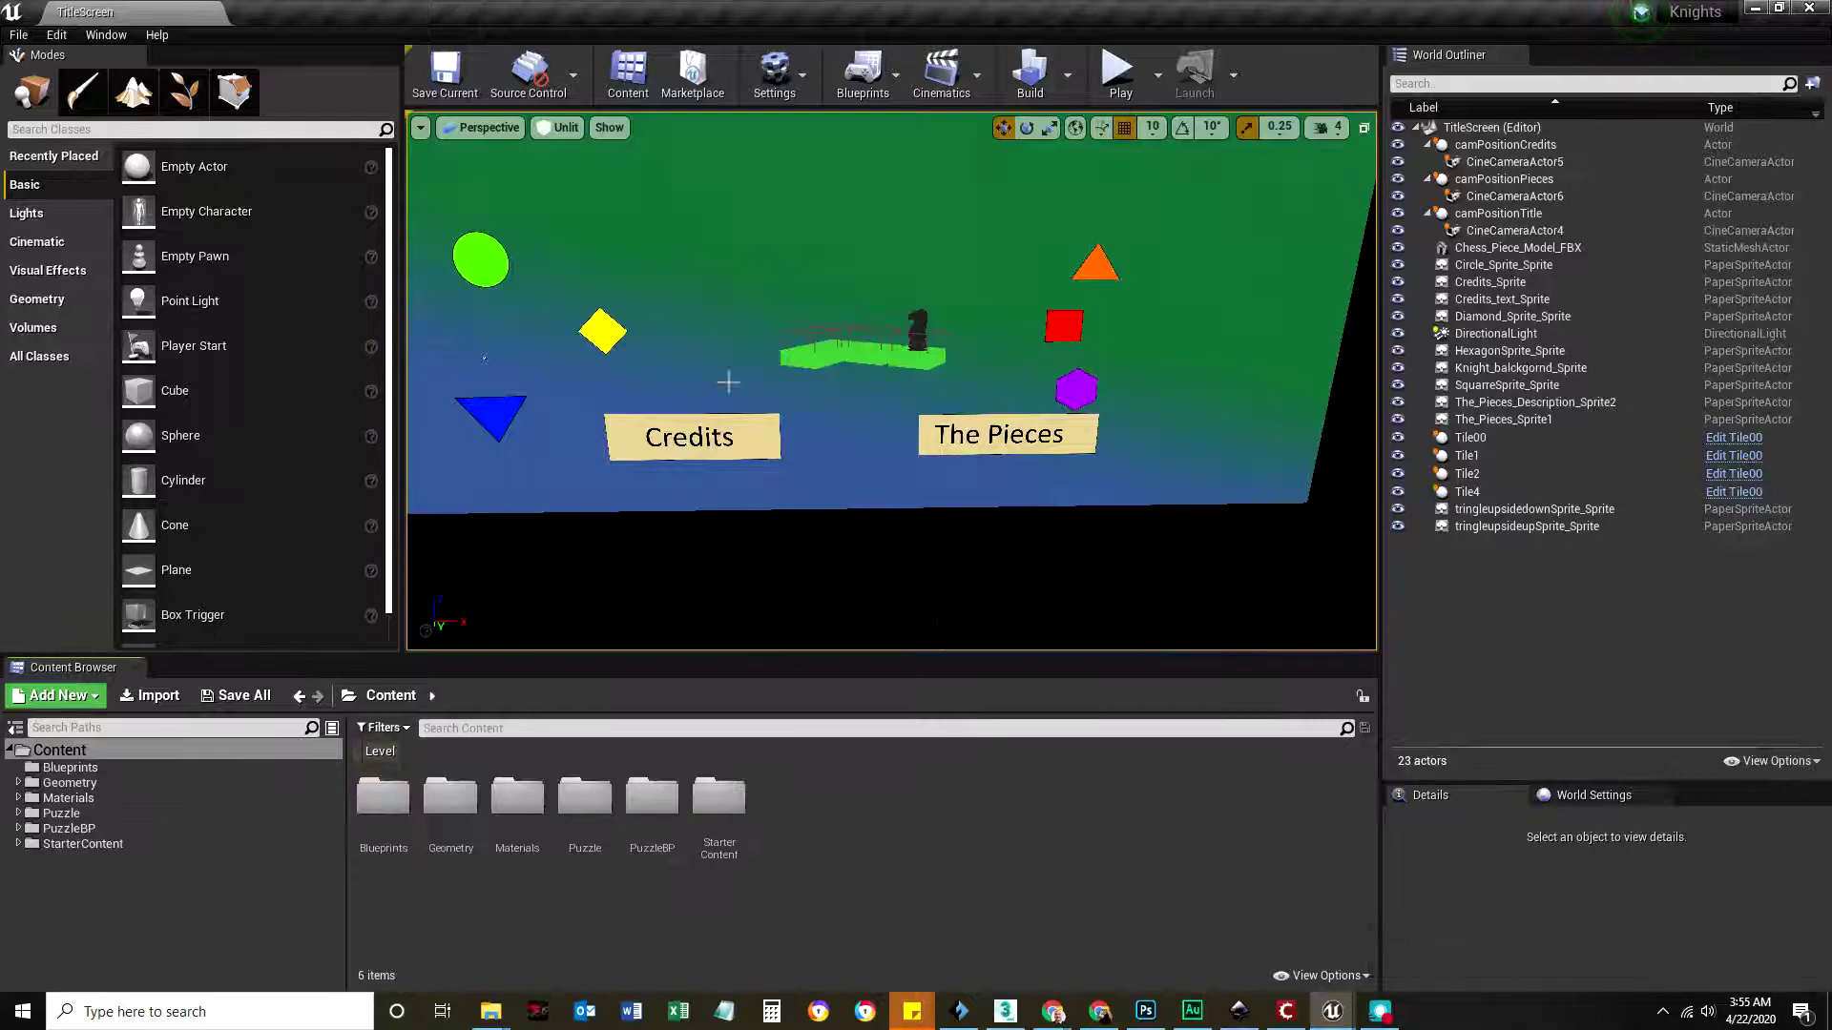
click(69, 767)
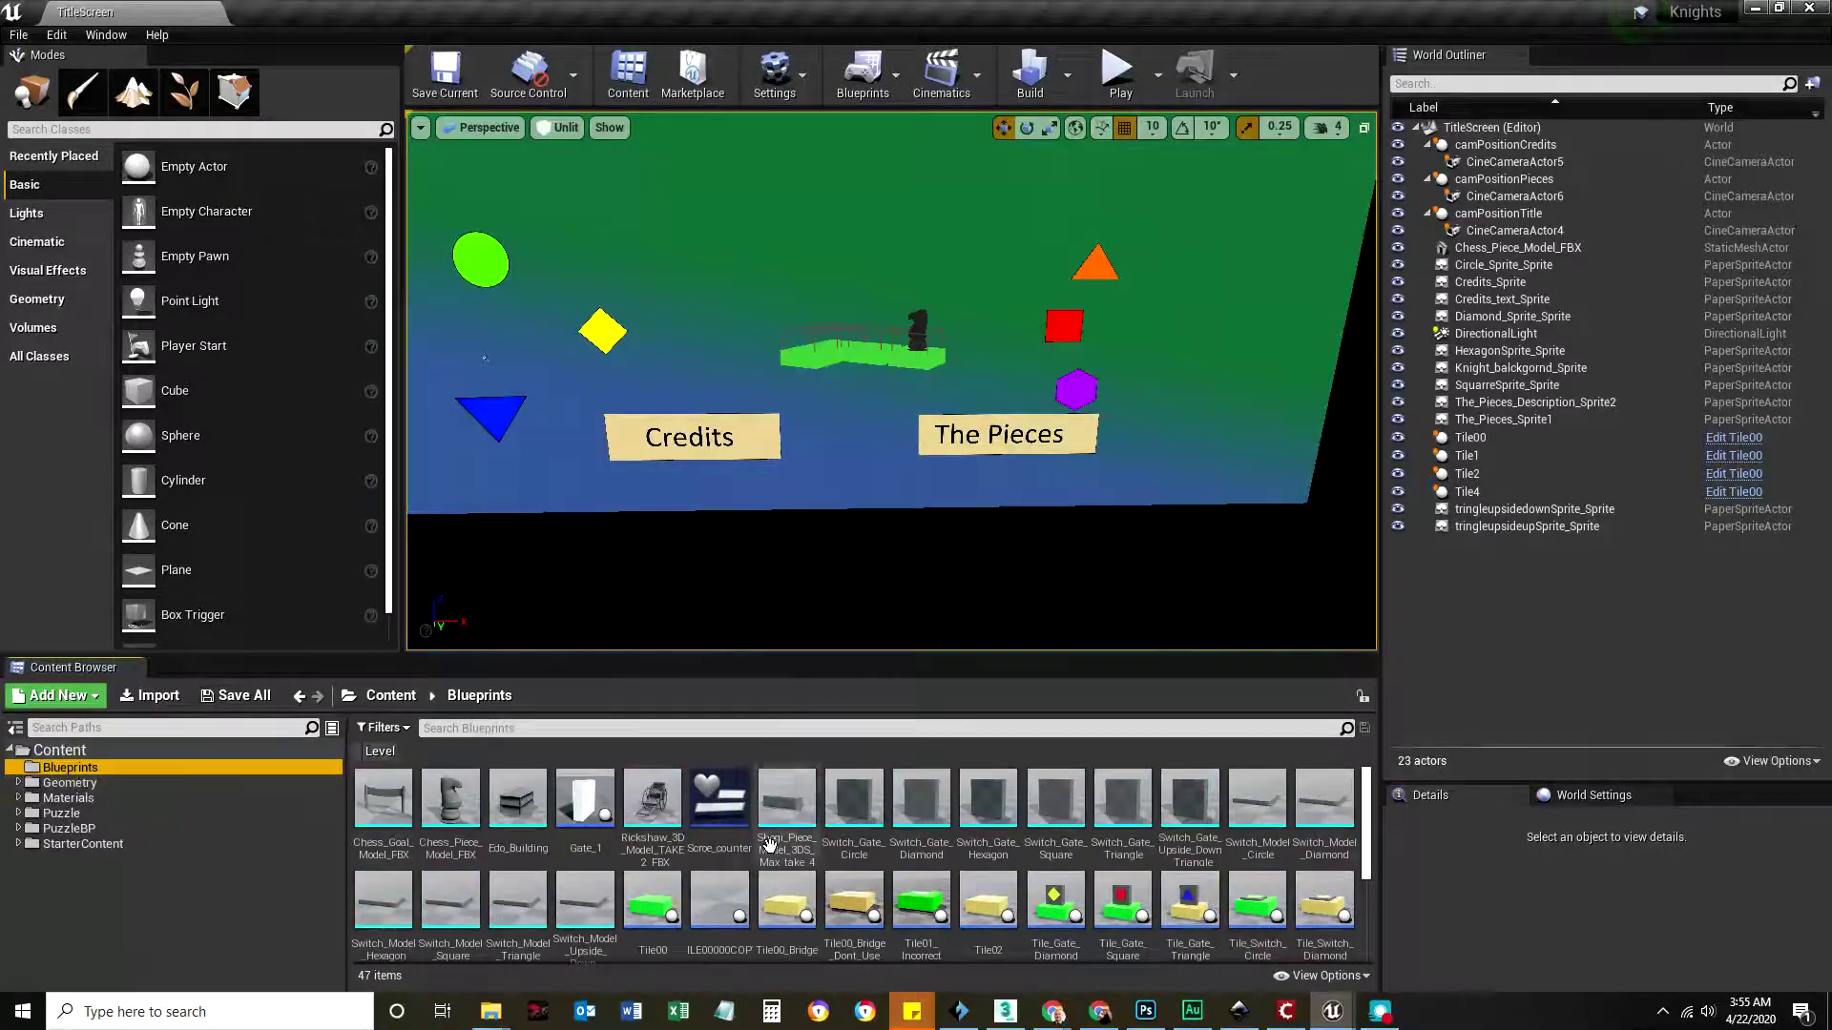
right_drag(964, 416, 1000, 468)
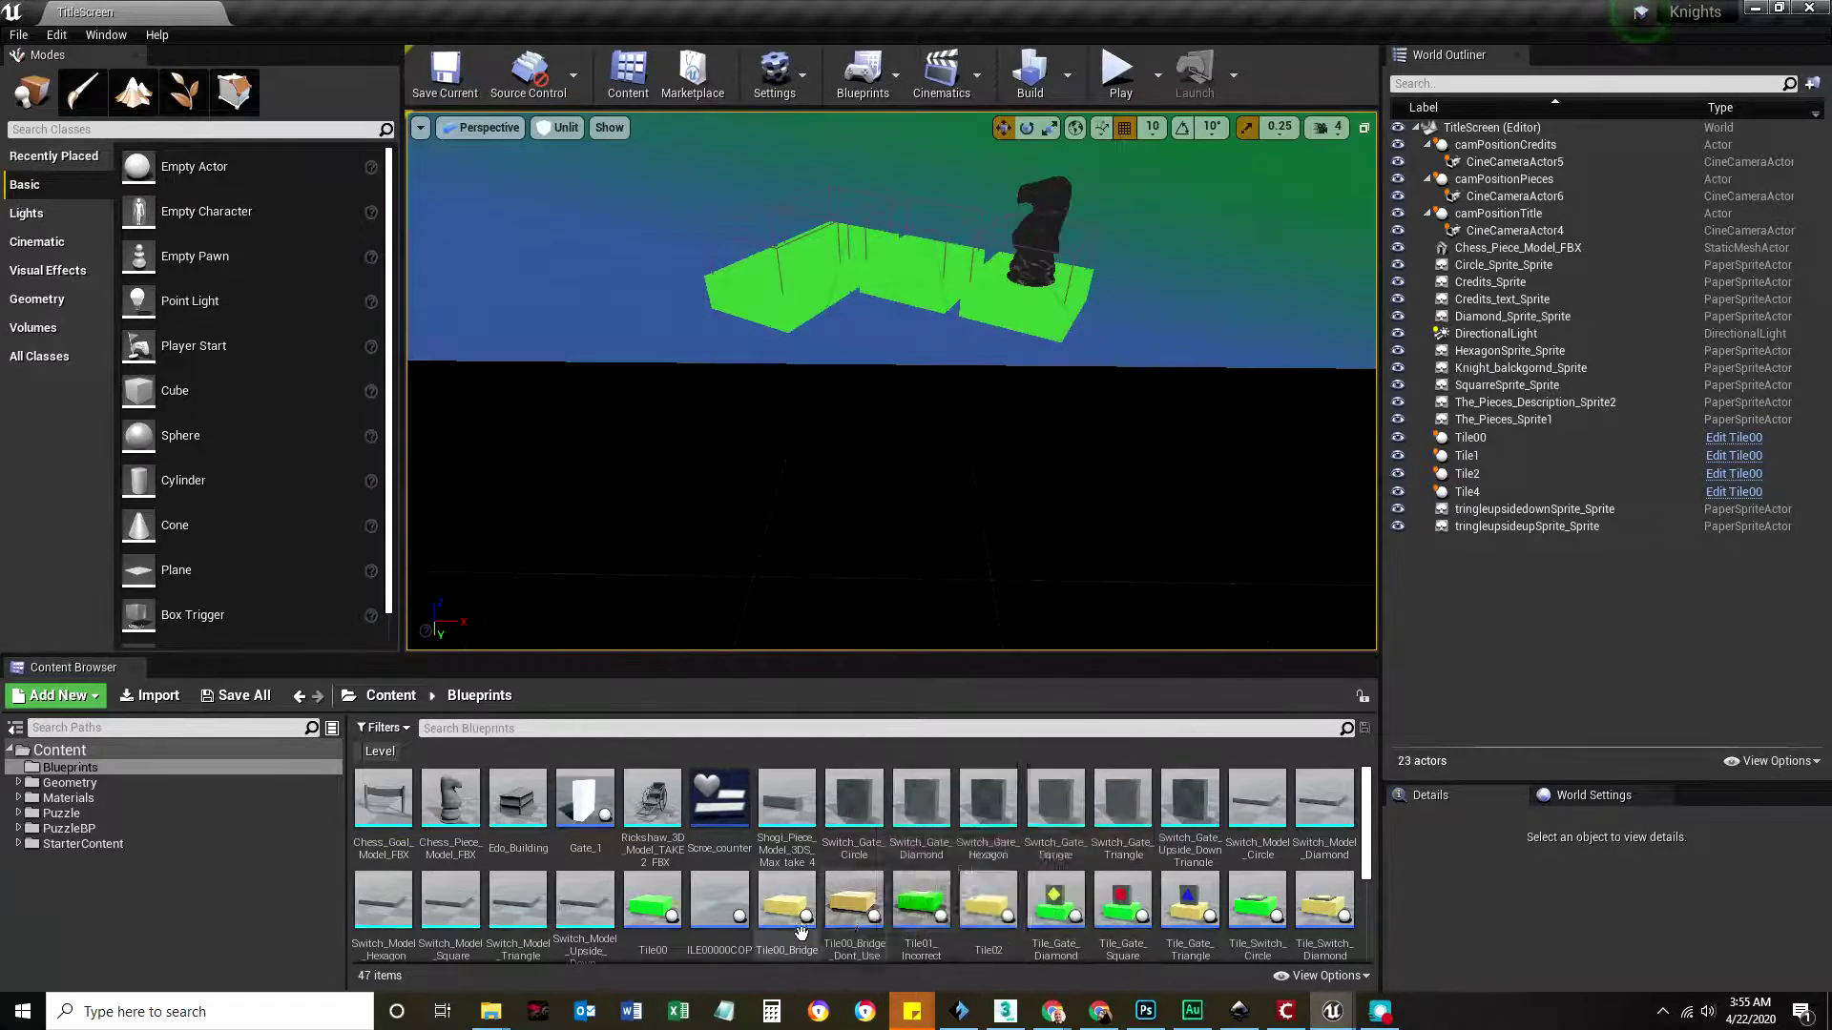
scroll(983, 949, down, 1)
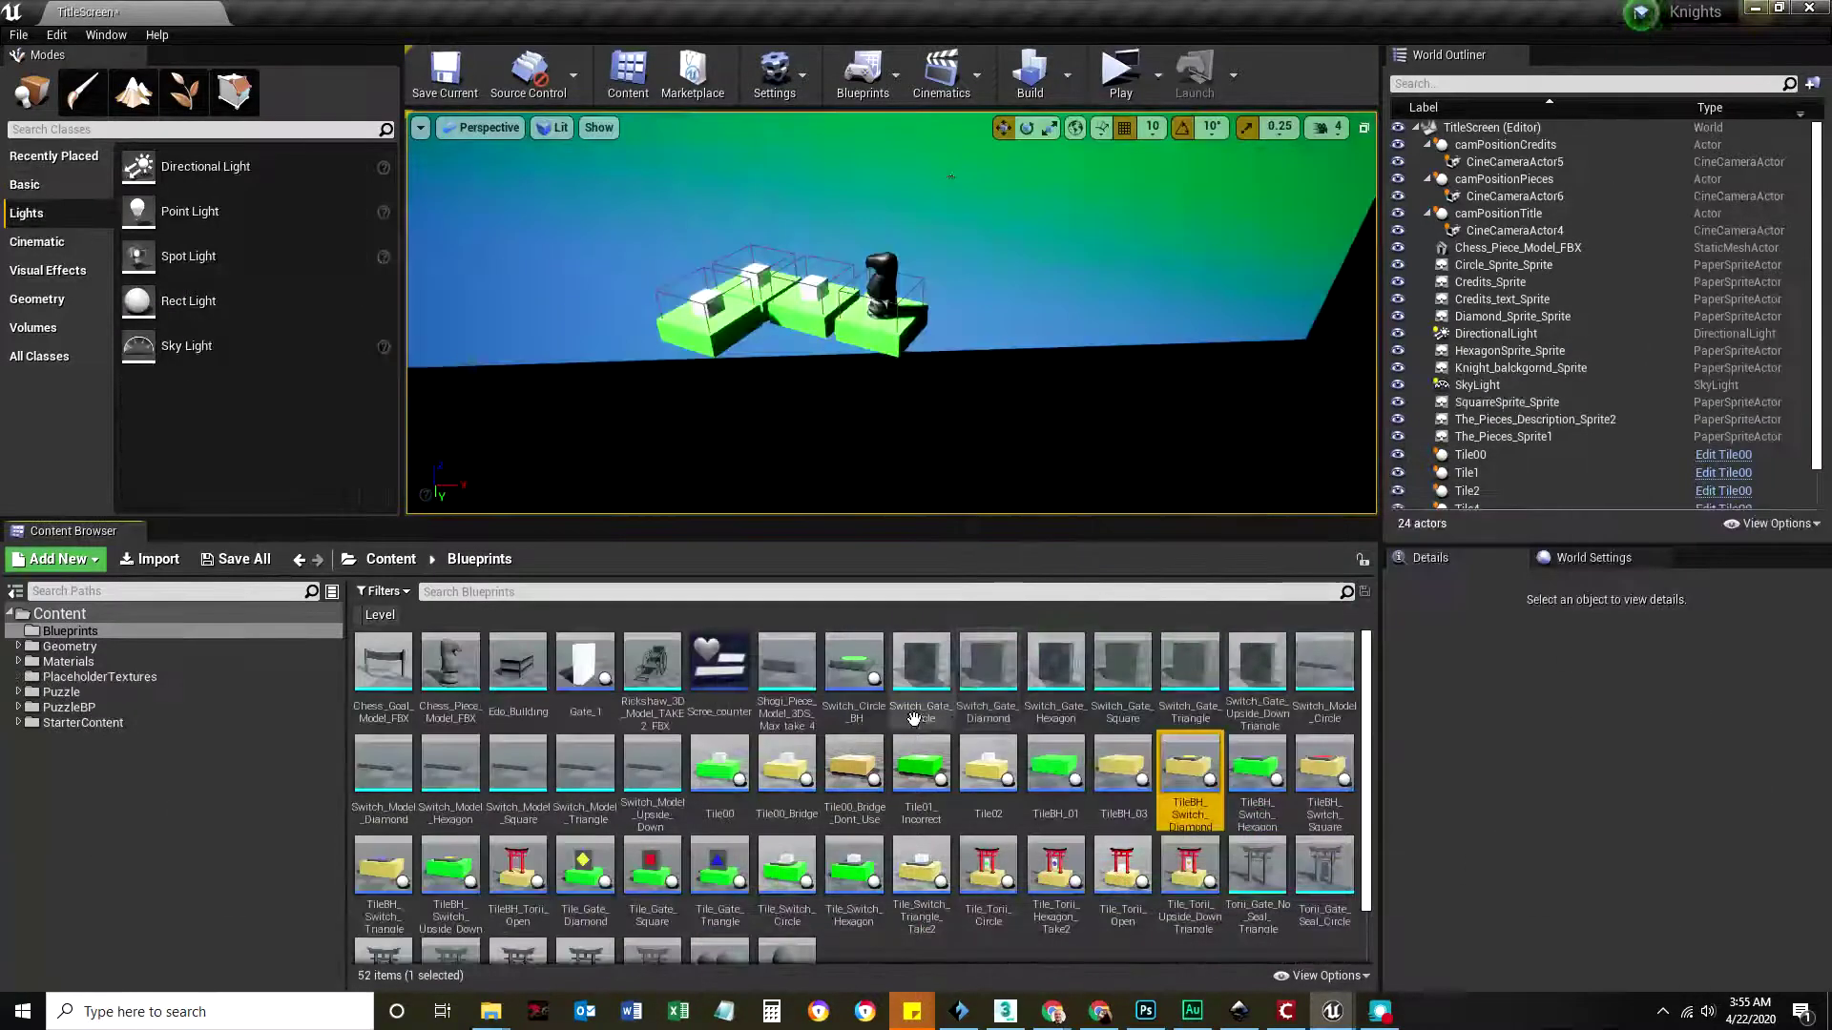
right_drag(782, 384, 794, 379)
click(856, 334)
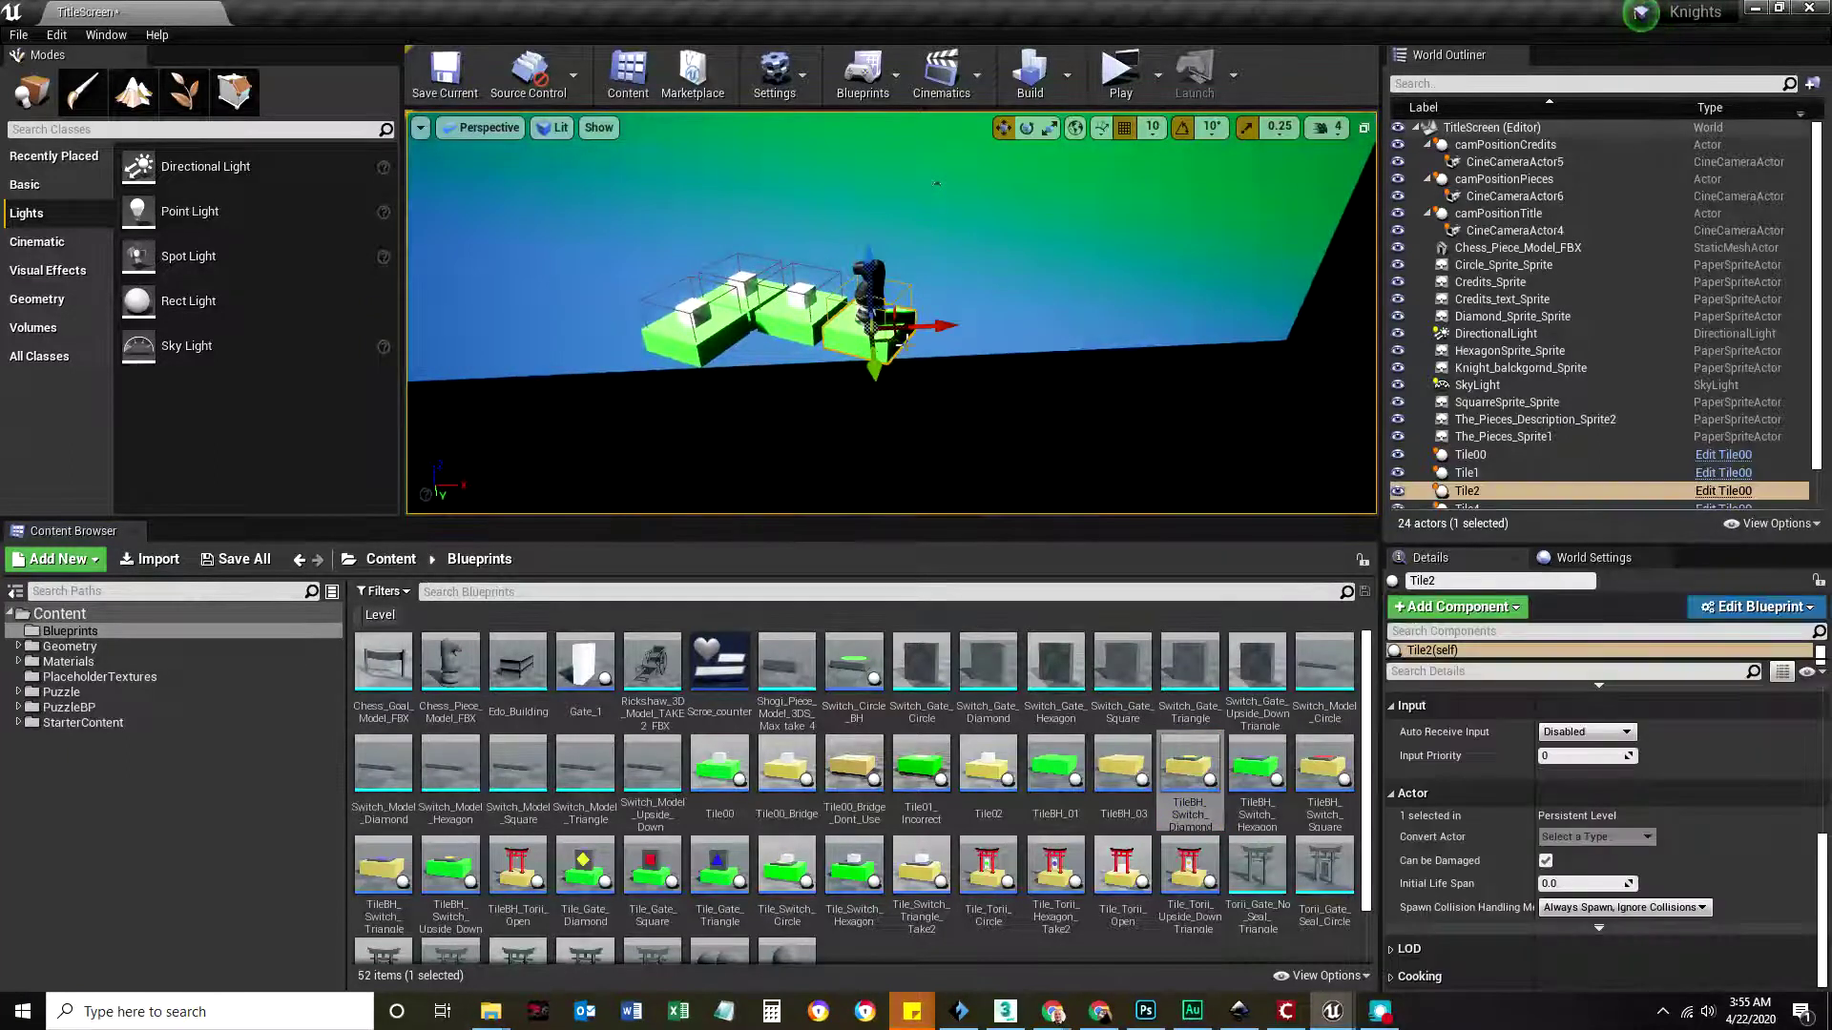
drag(868, 330, 1045, 291)
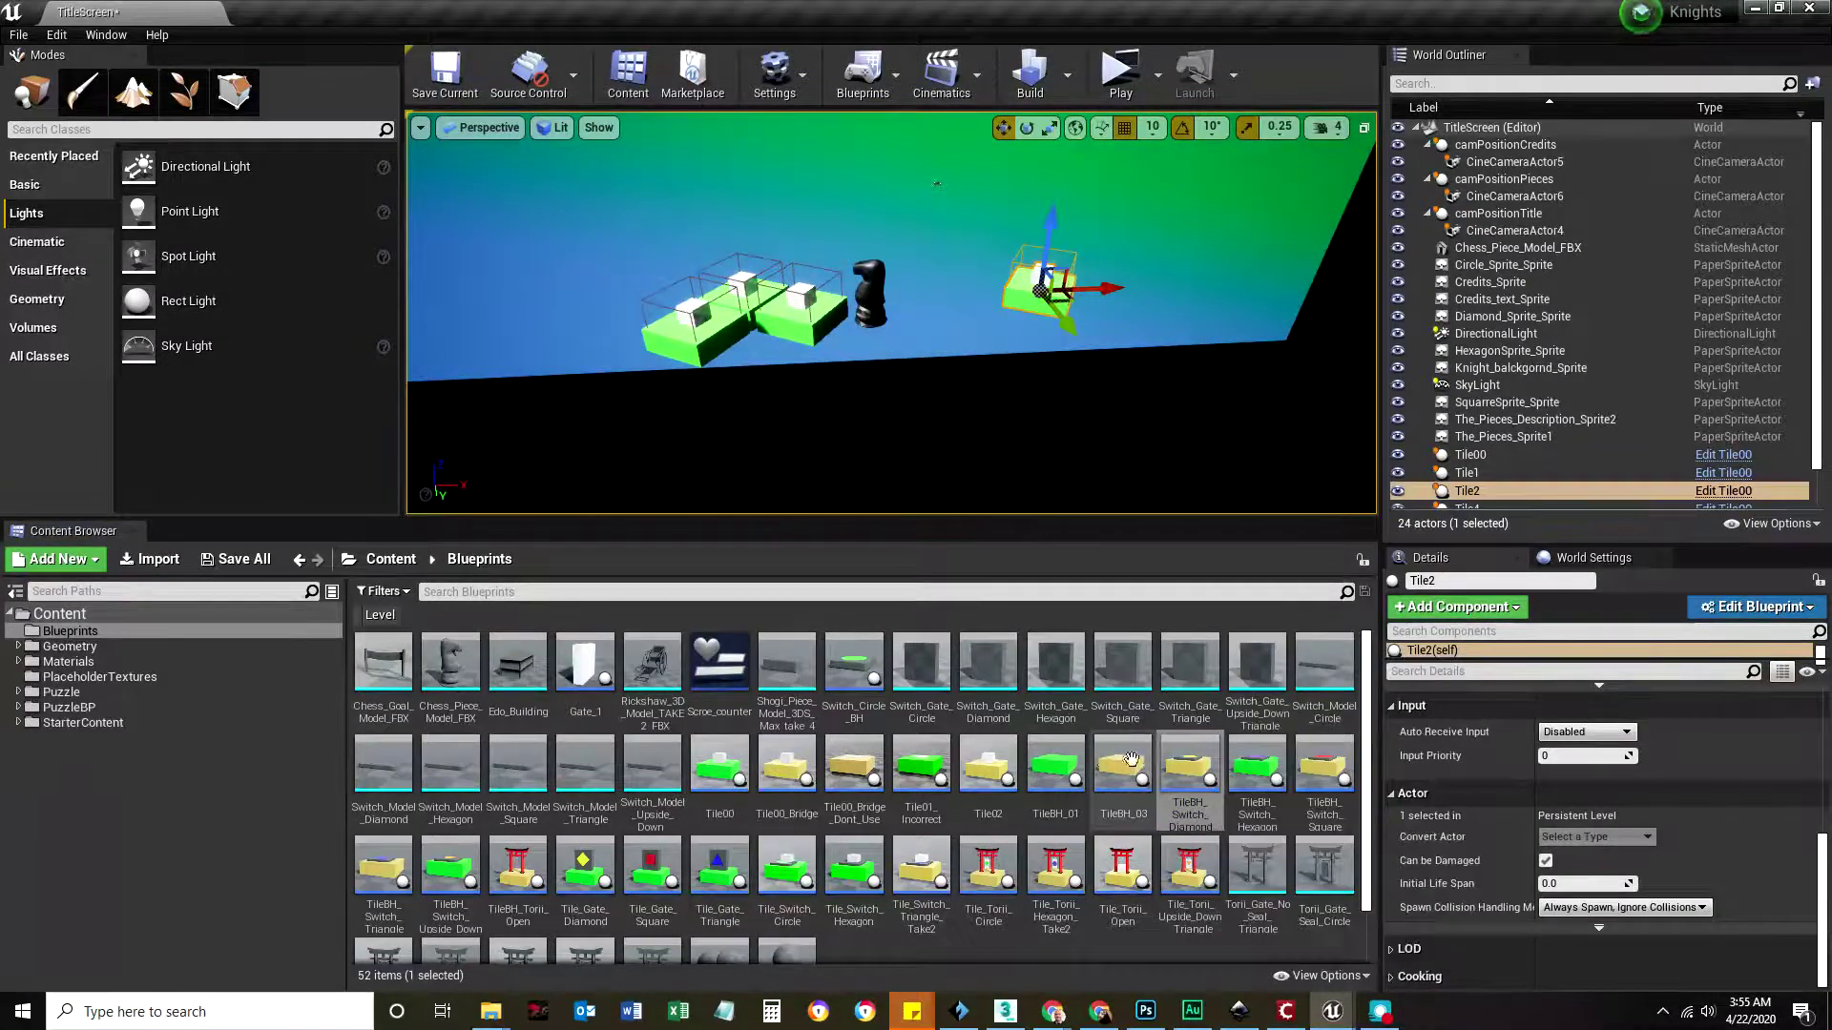
Step: Place a TileBH_01 tile beside the knight and select the old Tile1
click(1057, 735)
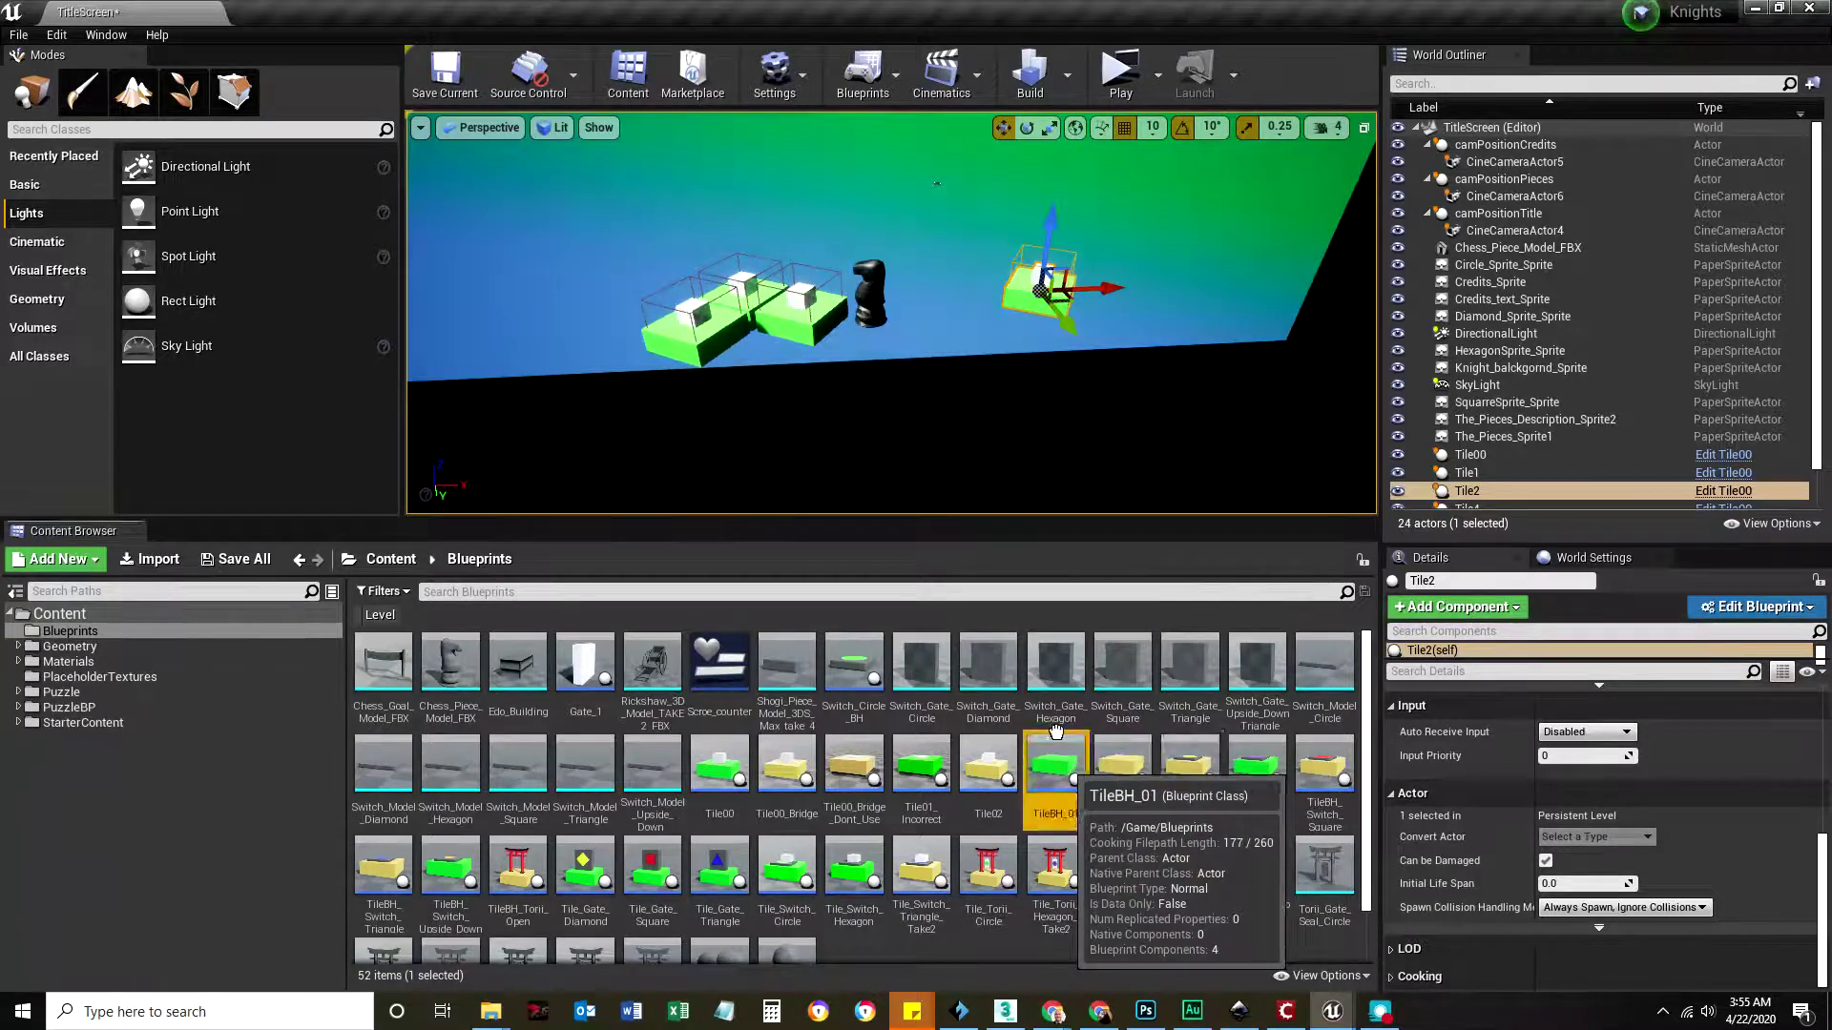
drag(1057, 735, 840, 325)
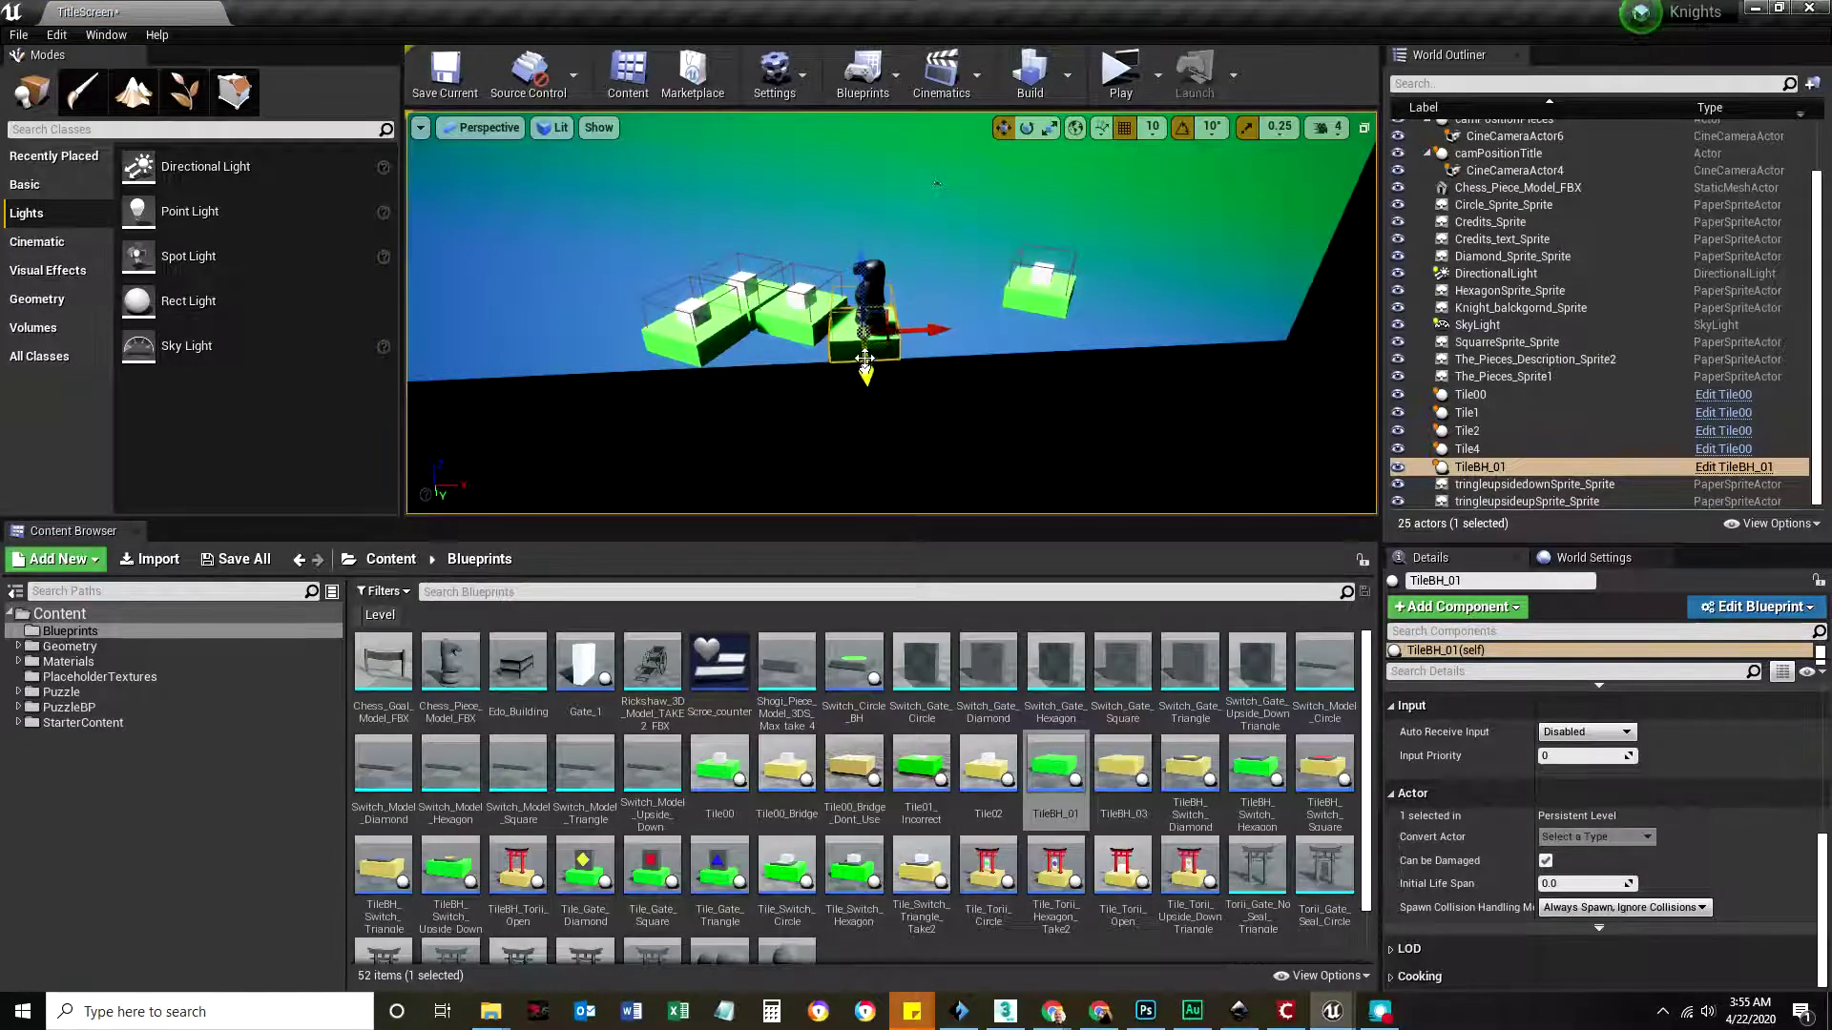
click(802, 326)
scroll(1660, 725, up, 6)
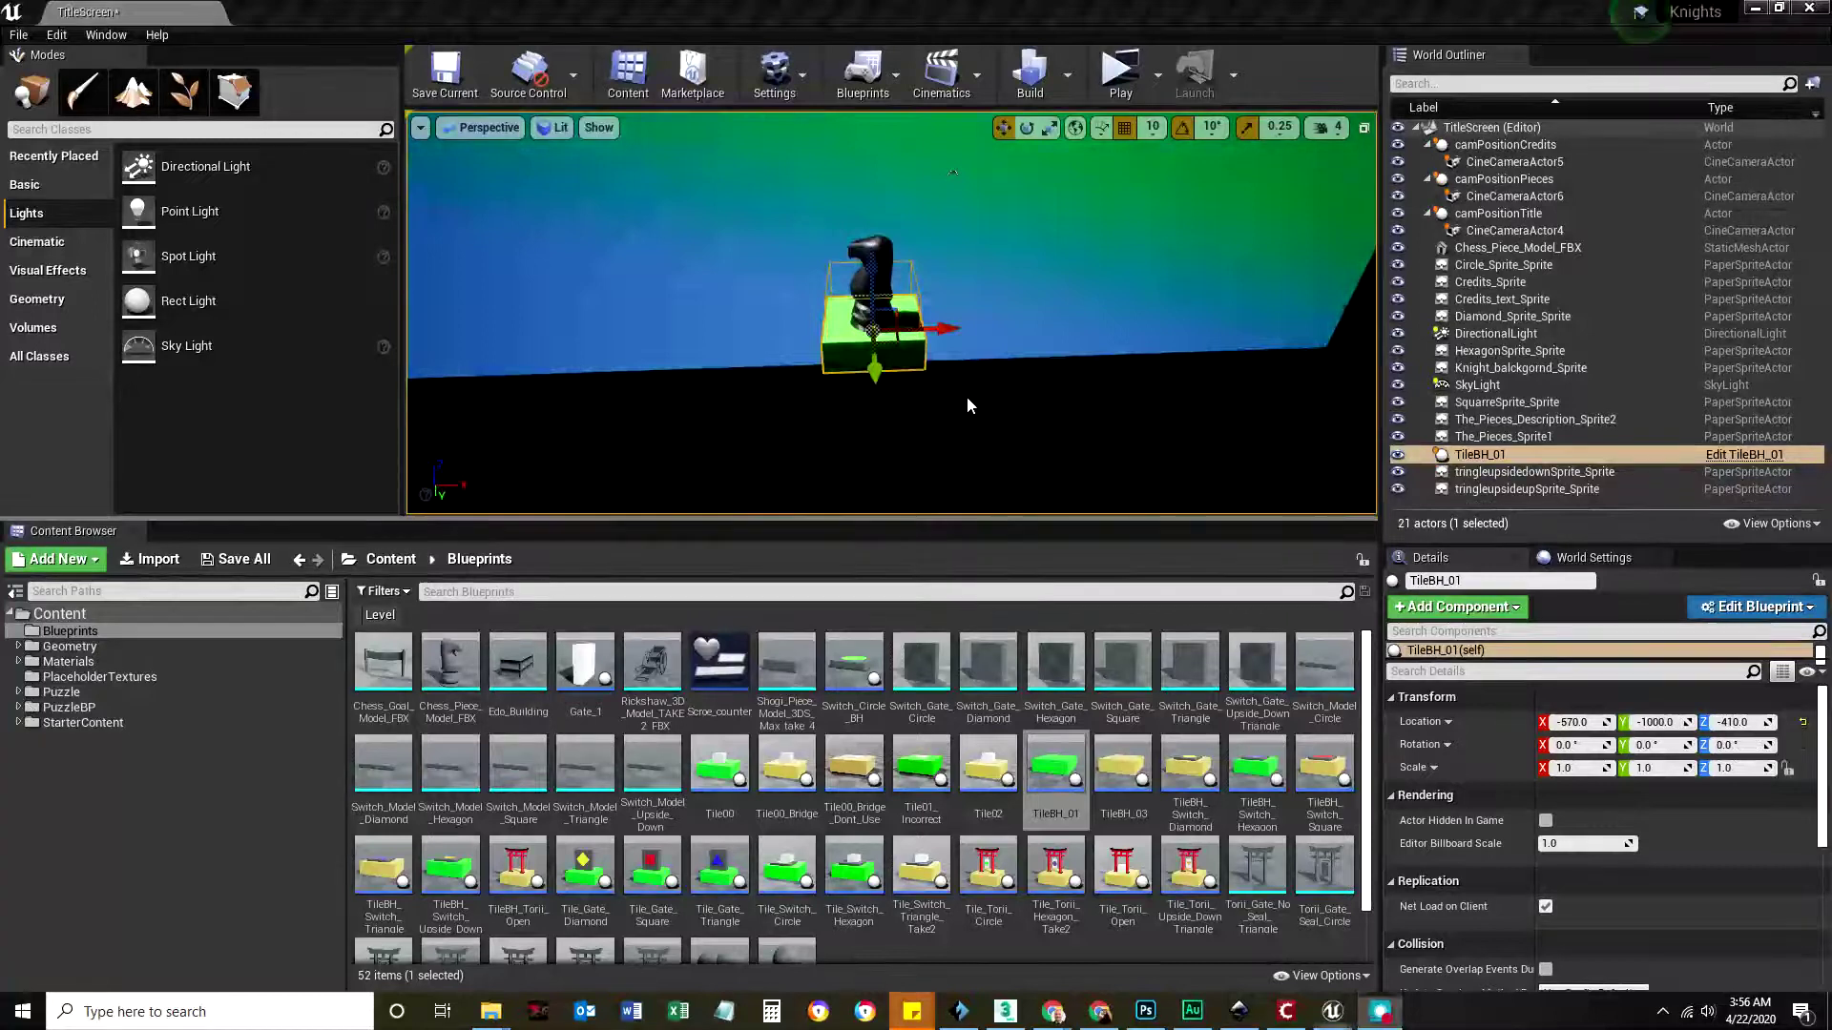
scroll(966, 397, up, 2)
Step: Set Position Grid Snap to 100 units
middle_drag(965, 397, 966, 397)
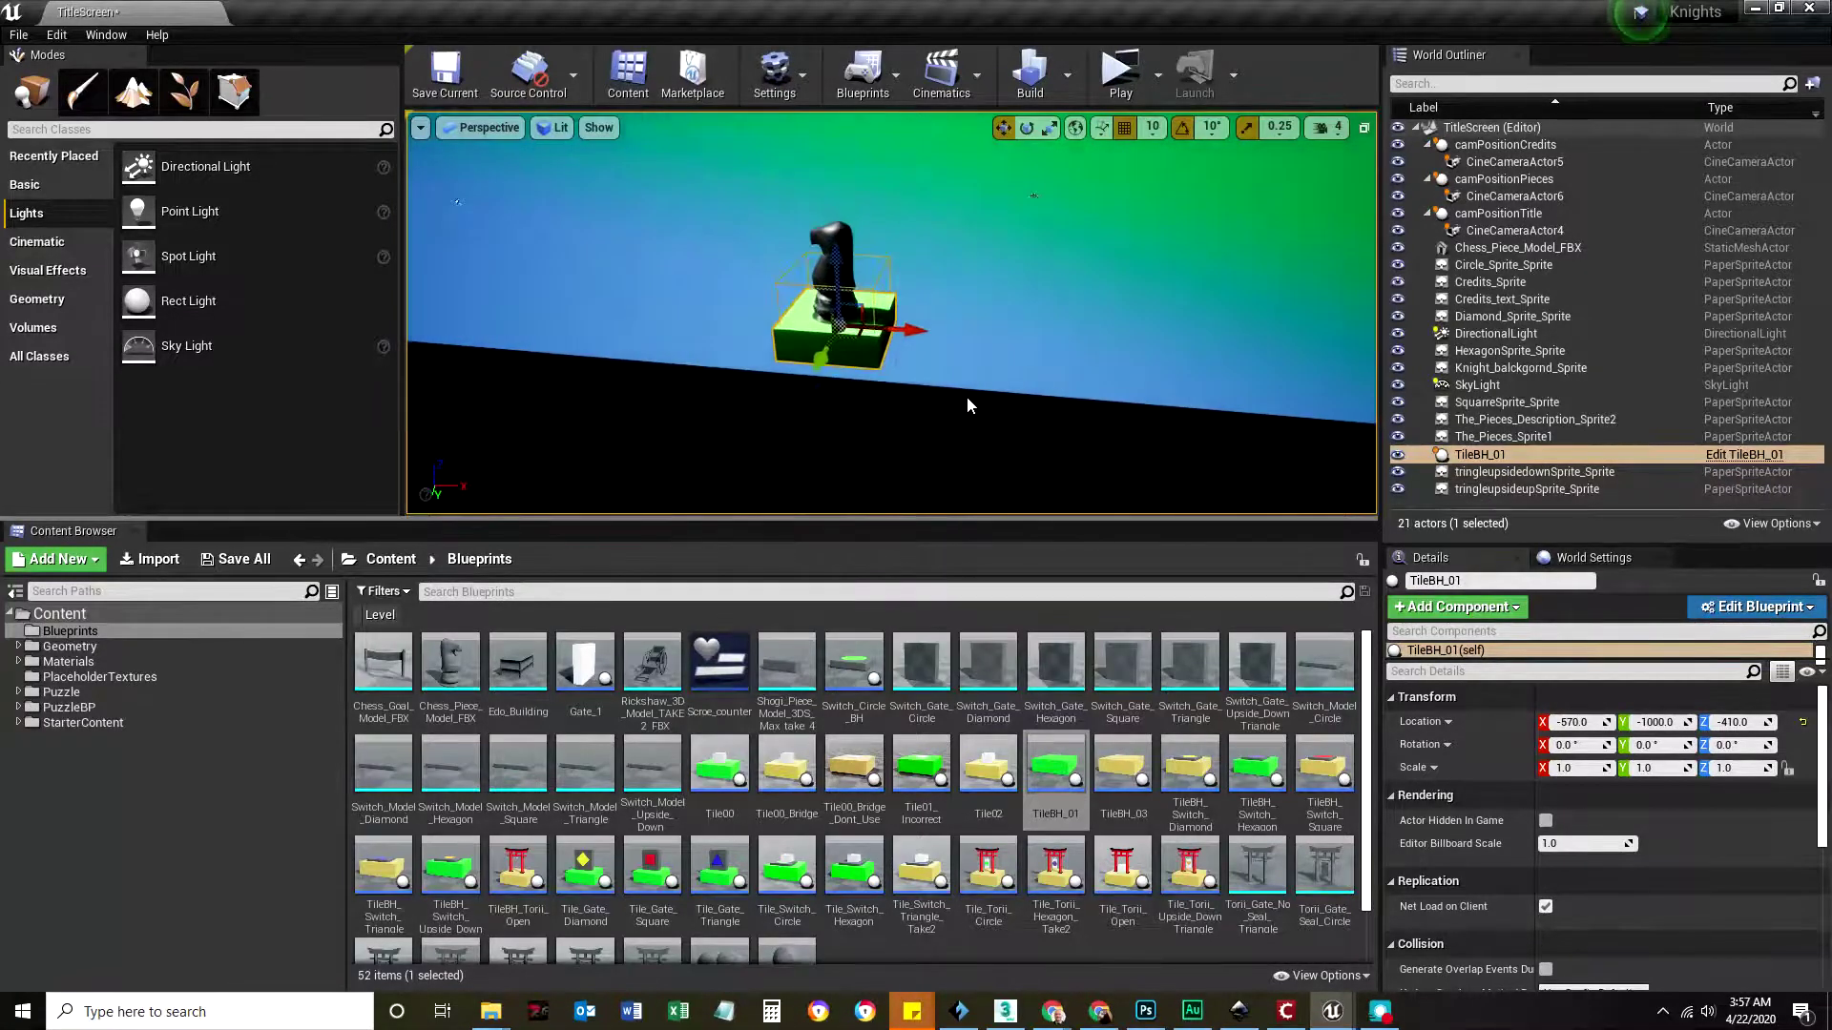
click(1152, 128)
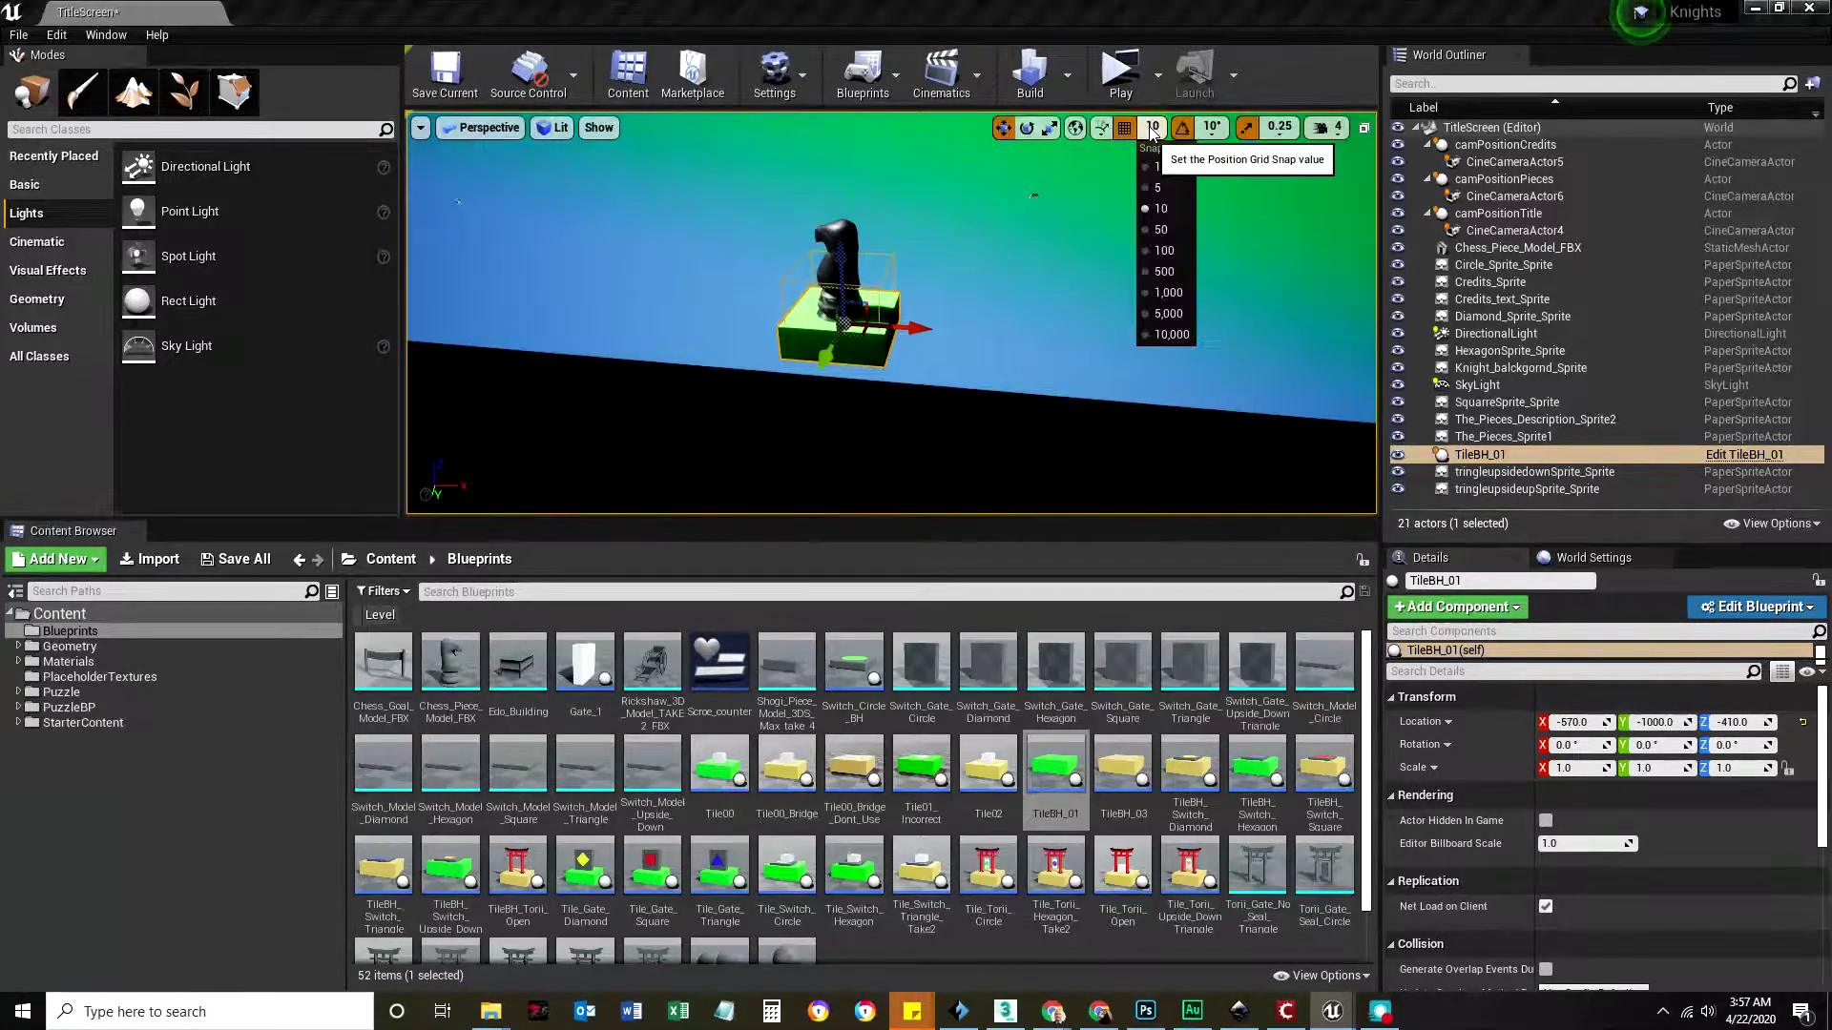
click(1157, 254)
right_drag(952, 351, 904, 364)
click(1149, 129)
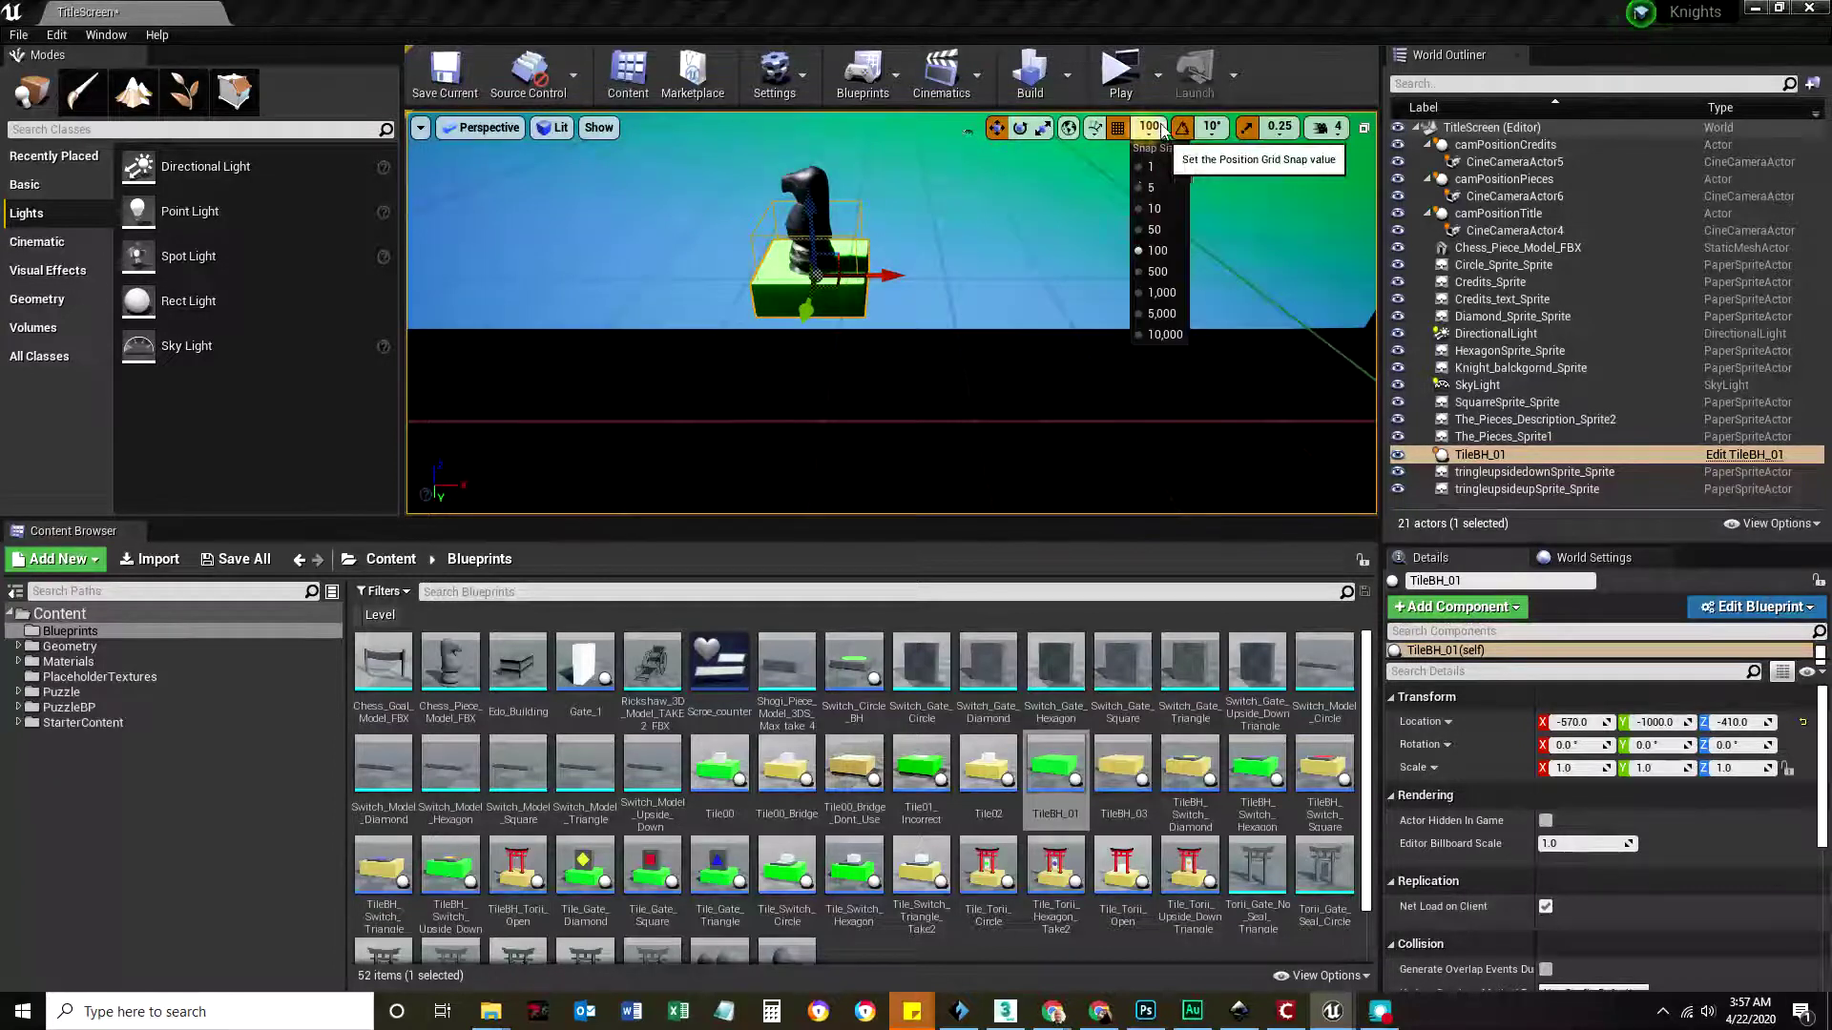
click(1157, 254)
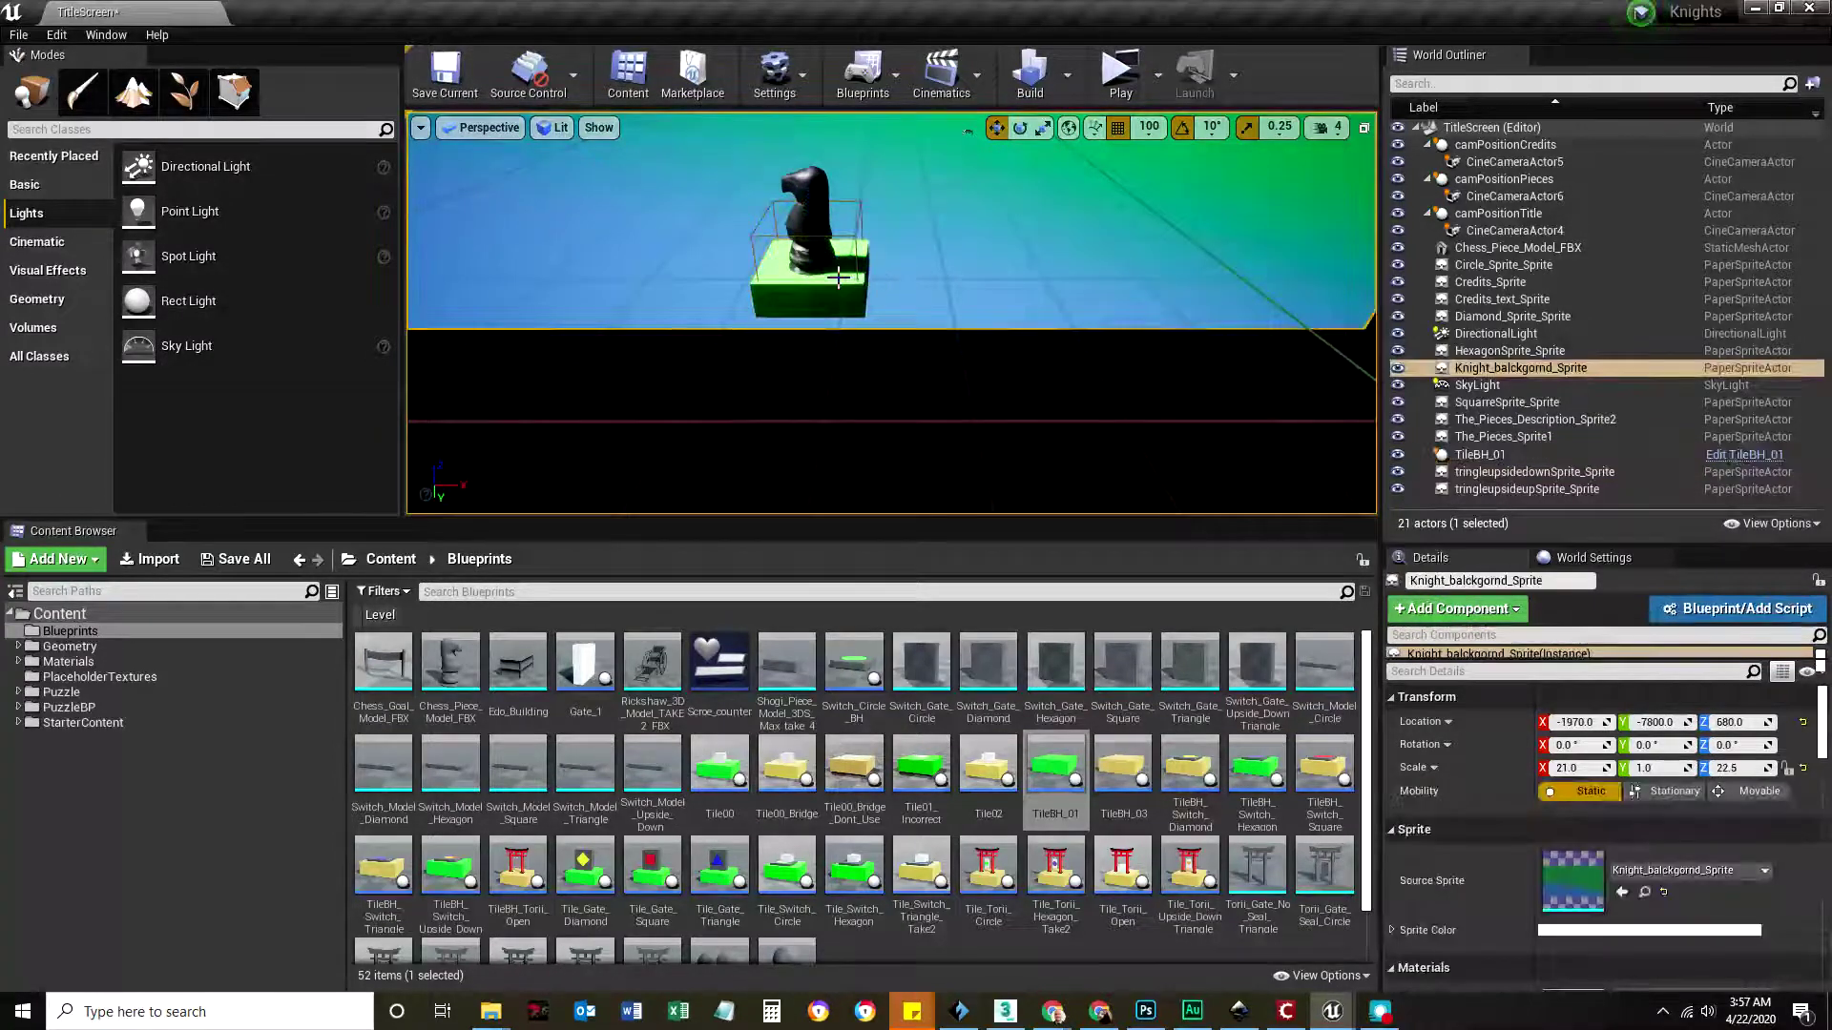
Step: Duplicate the tile twice along X and once along Y into an L-path, then play
alt+drag(874, 277, 658, 272)
right_drag(878, 376, 826, 366)
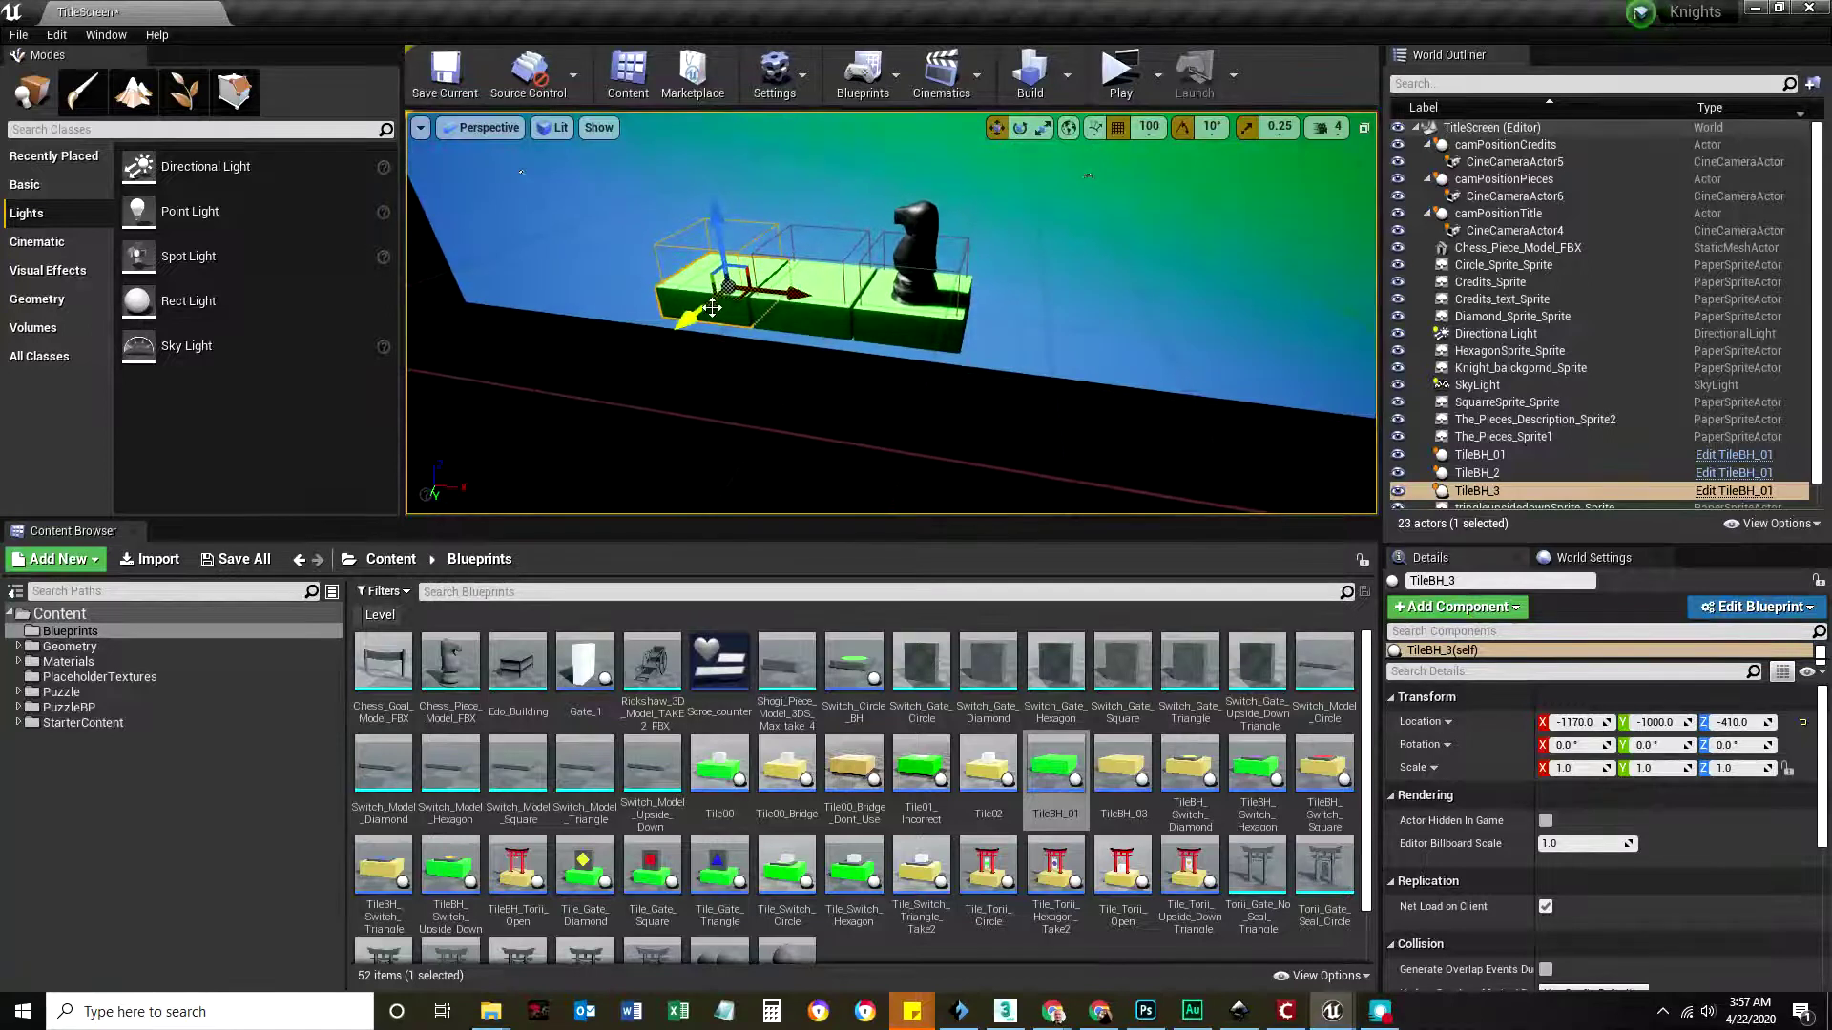
alt+drag(706, 307, 670, 334)
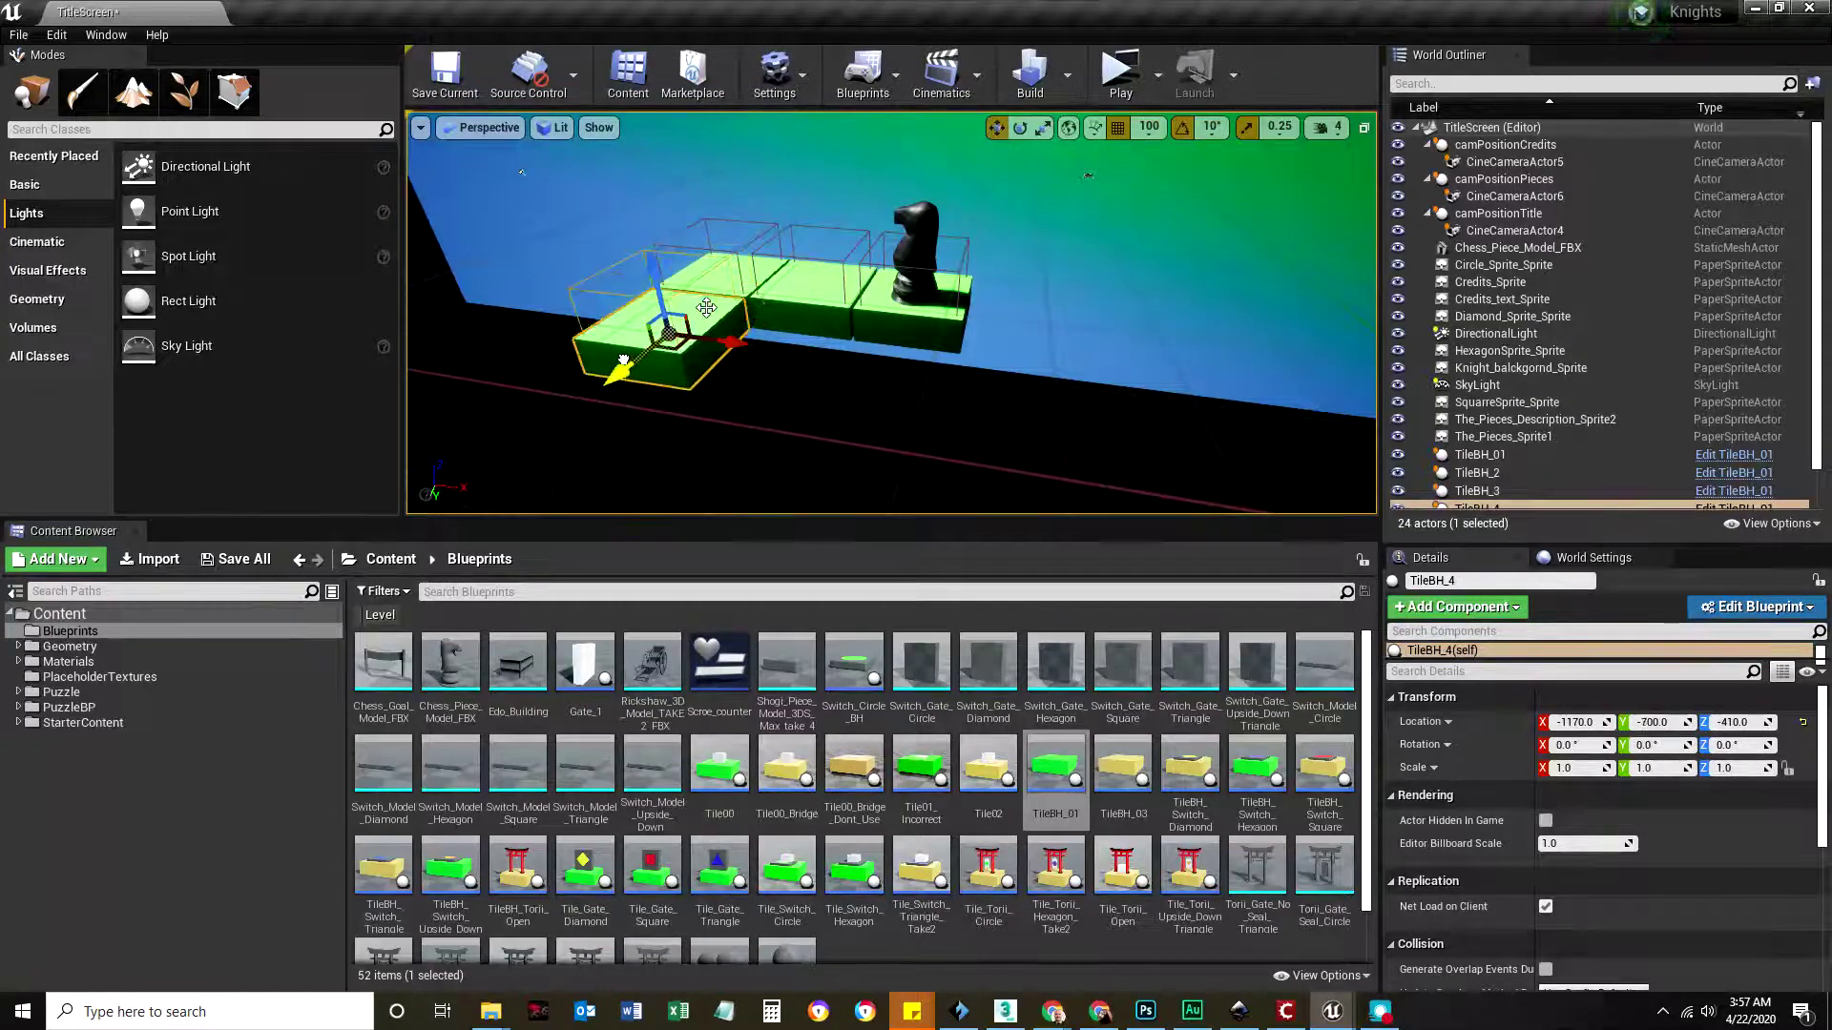
right_drag(826, 355, 826, 356)
click(1120, 72)
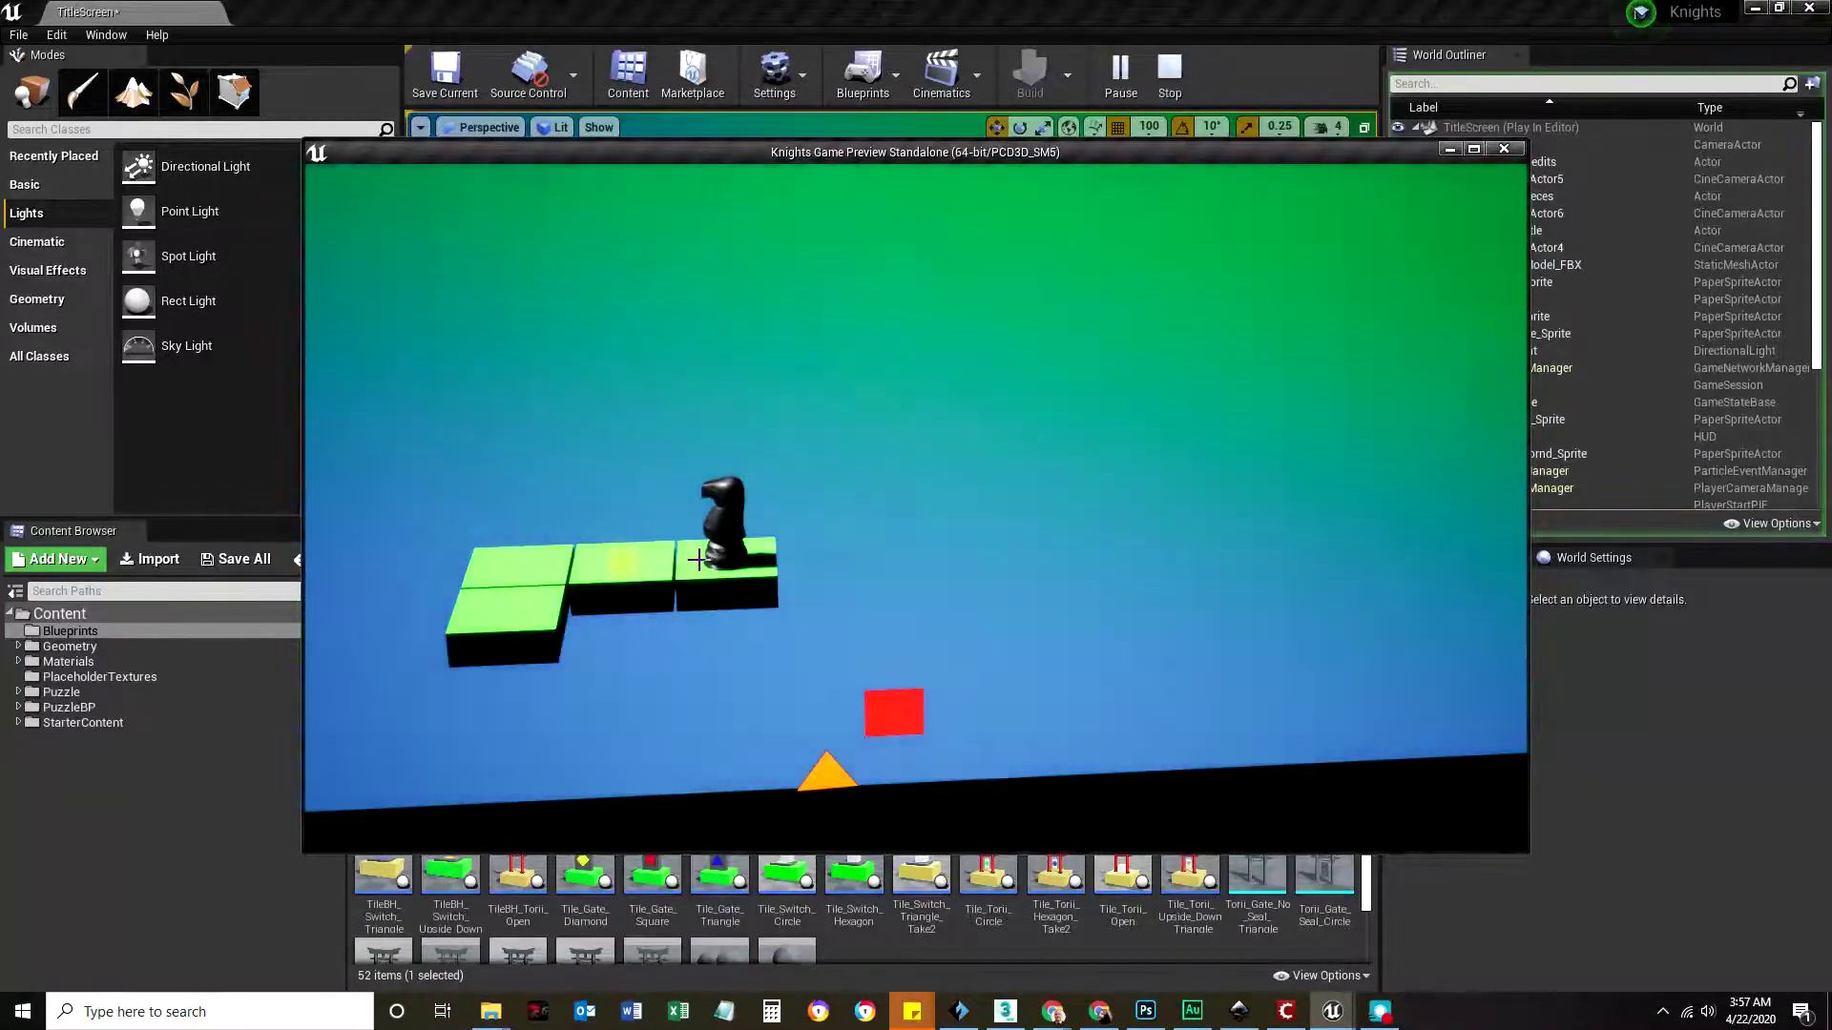
Step: Stop the preview and delete the static Chess_Piece_Model_FBX knight model
click(1503, 149)
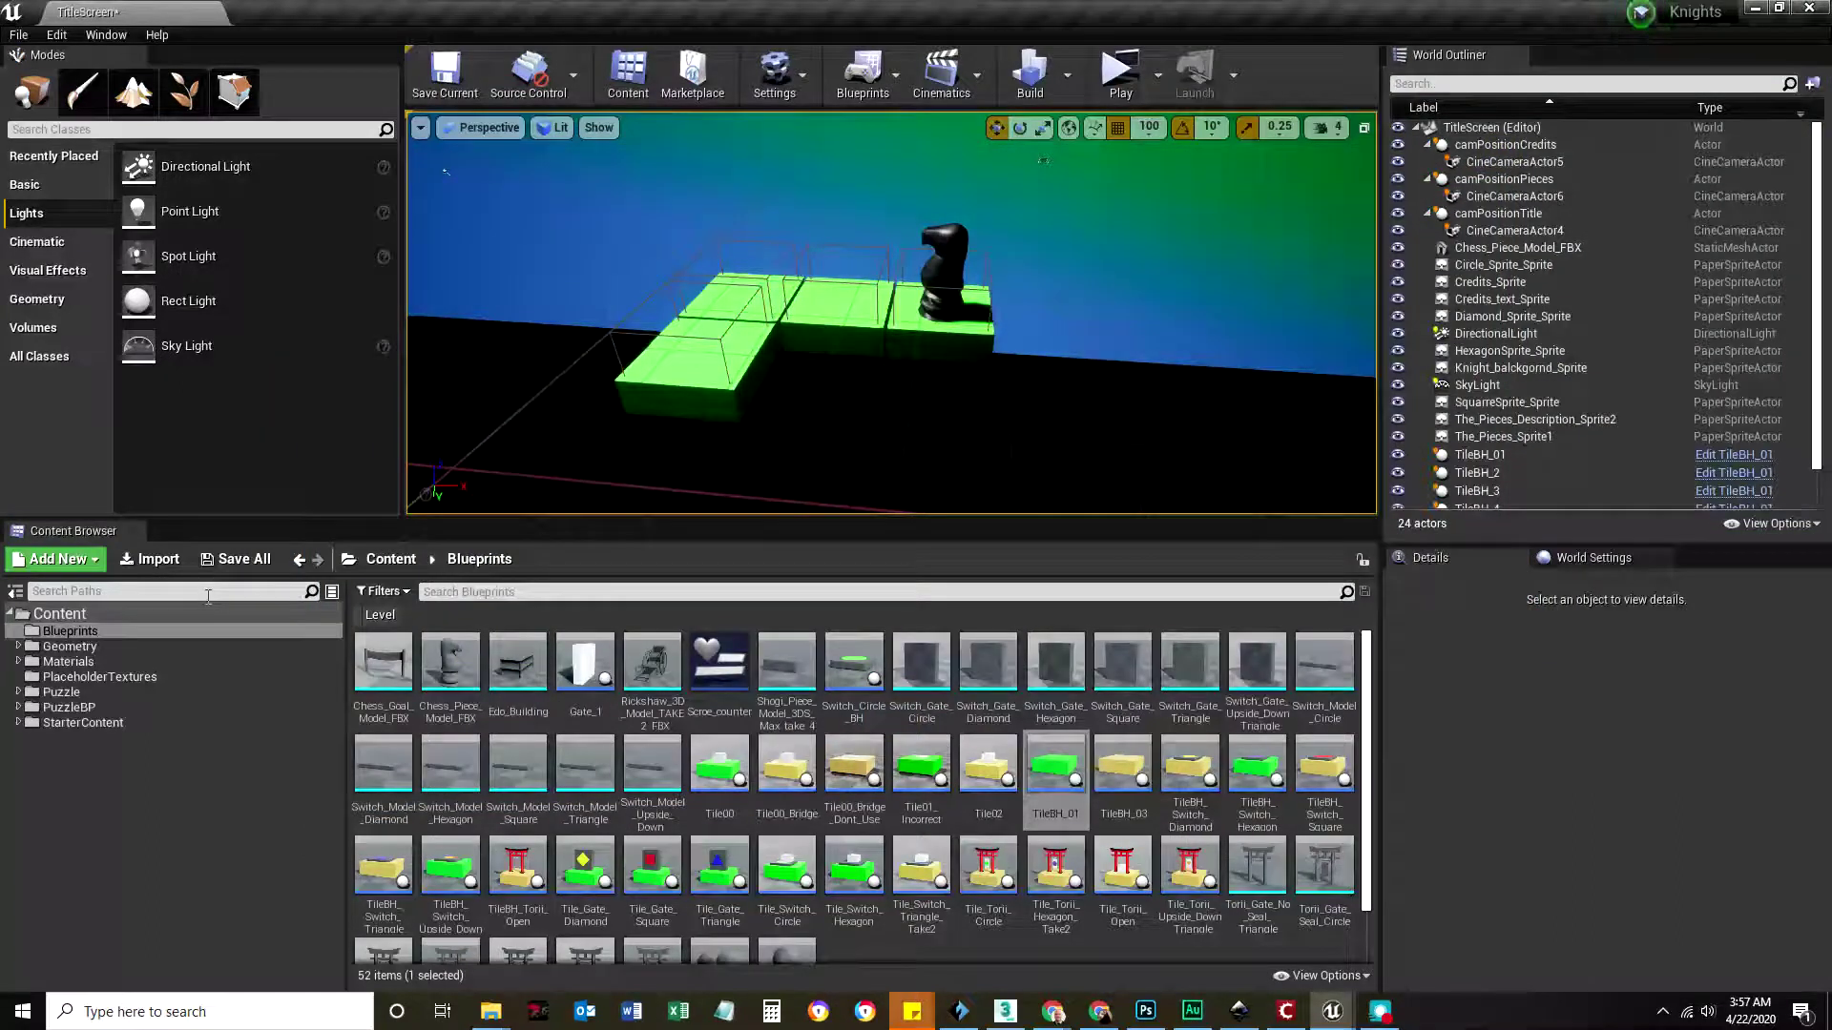
click(1498, 248)
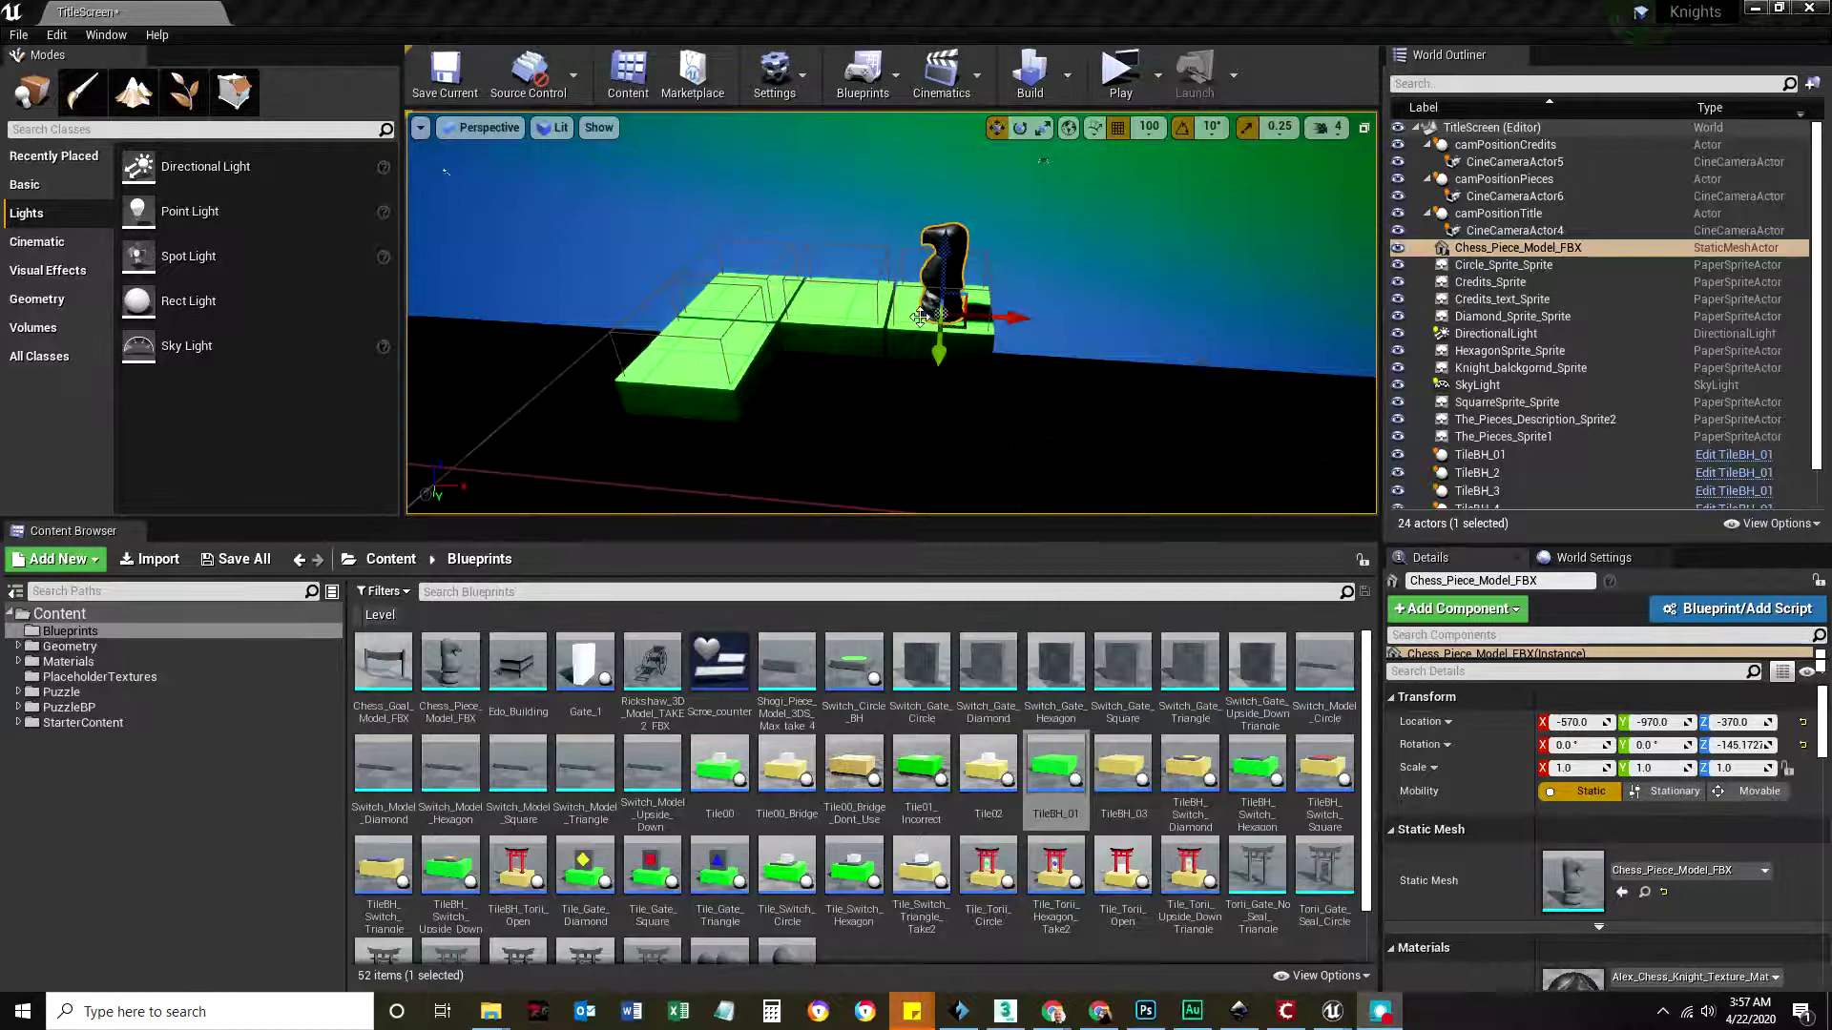
click(843, 318)
click(957, 248)
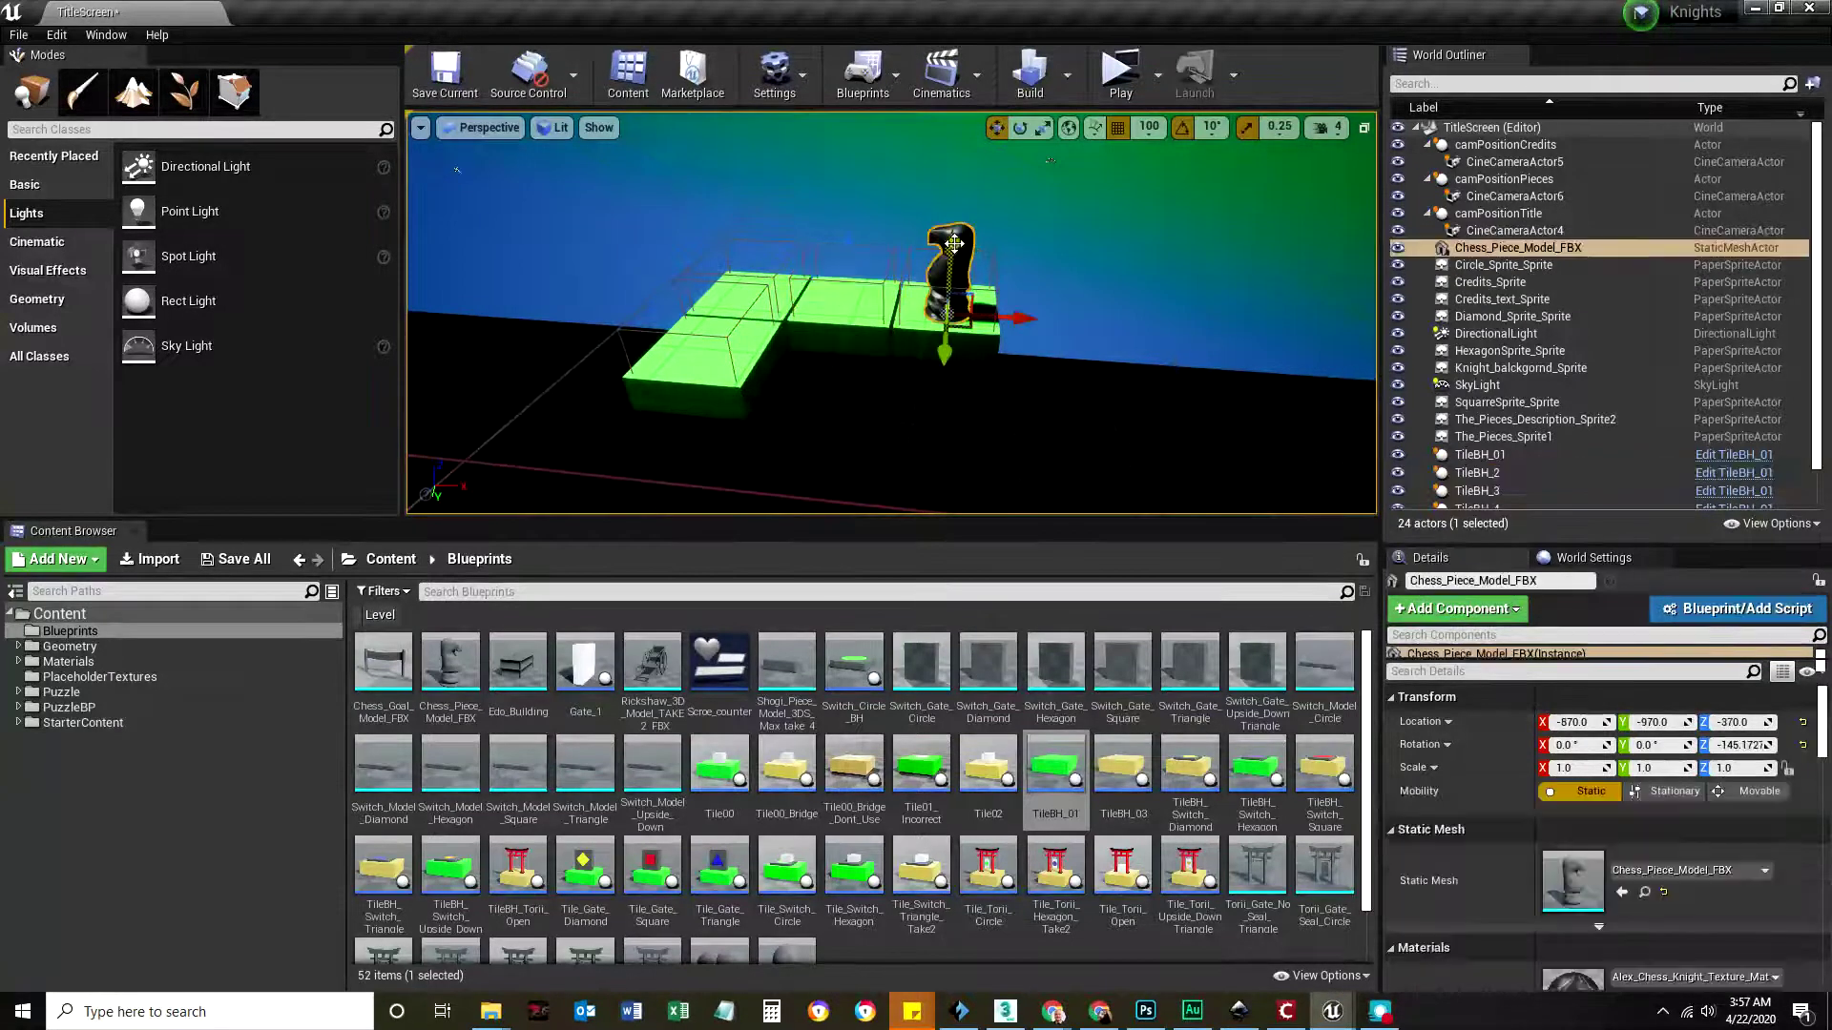
key(Delete)
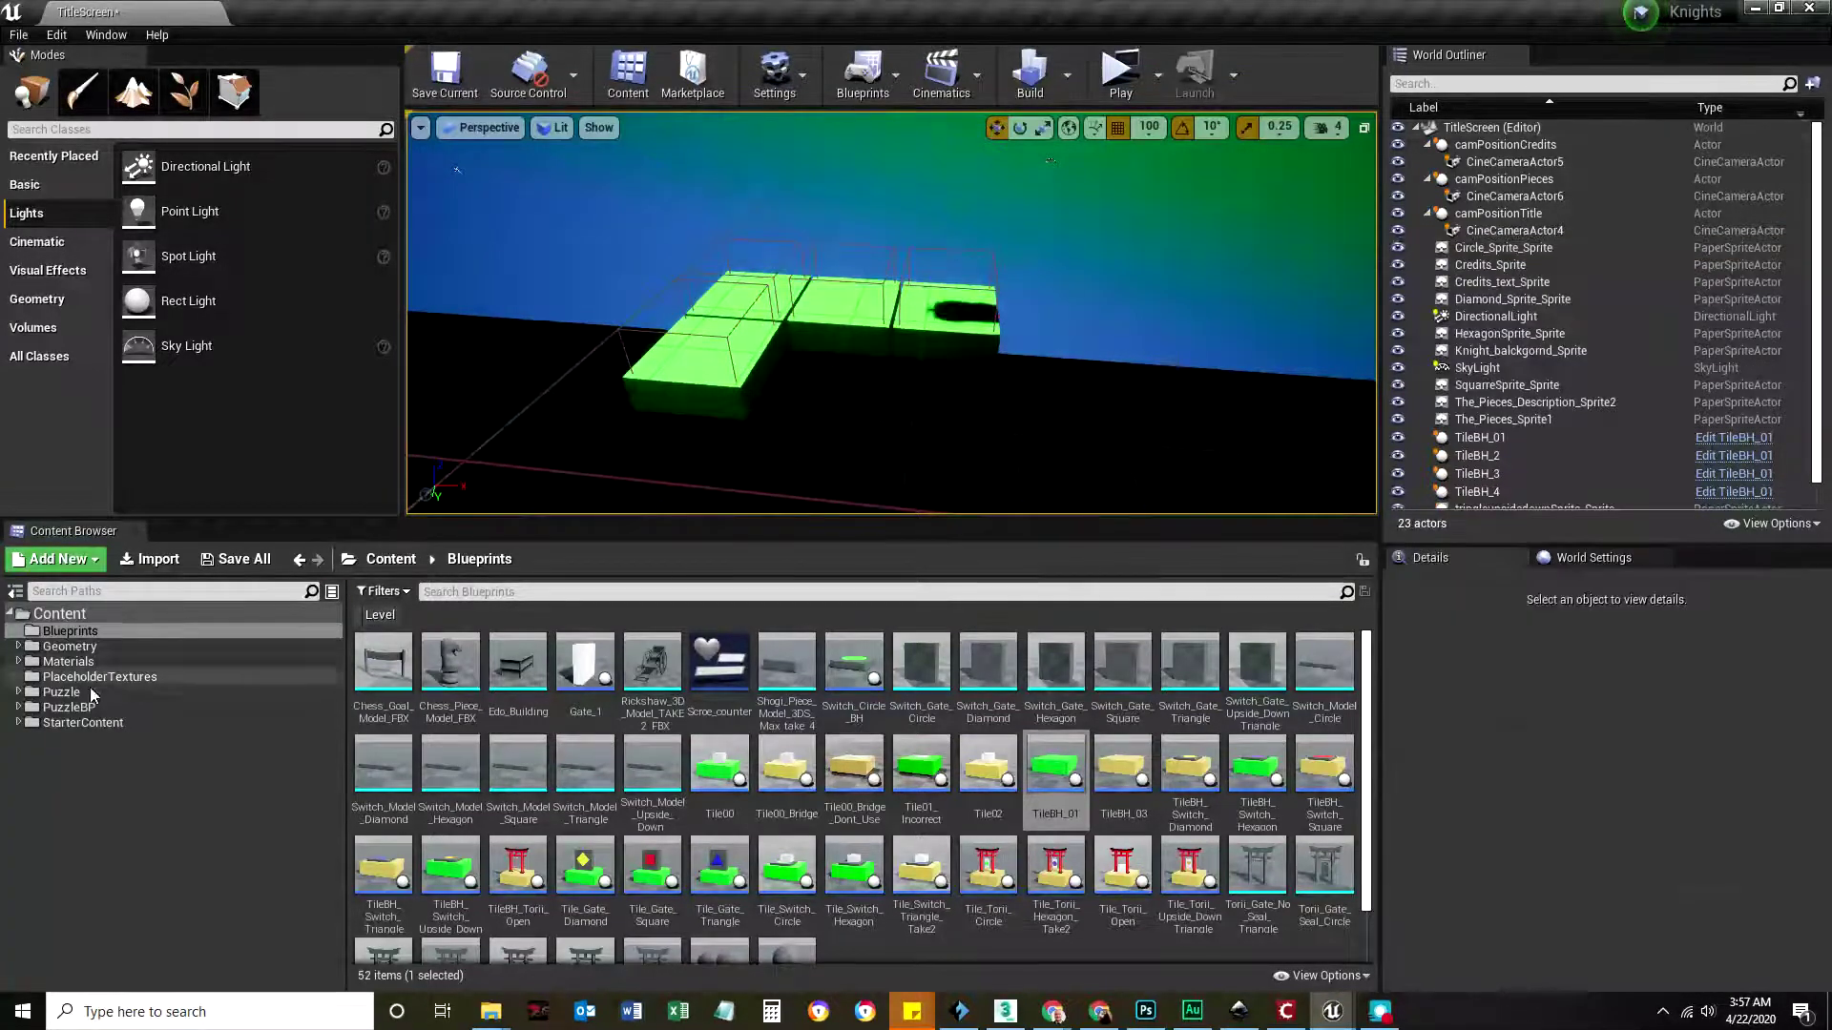
Step: Search Content for 'PC', place PC_BP_Chess on the end tile at (-600, -1000, -400), then play
scroll(793, 843, down, 2)
scroll(917, 912, up, 2)
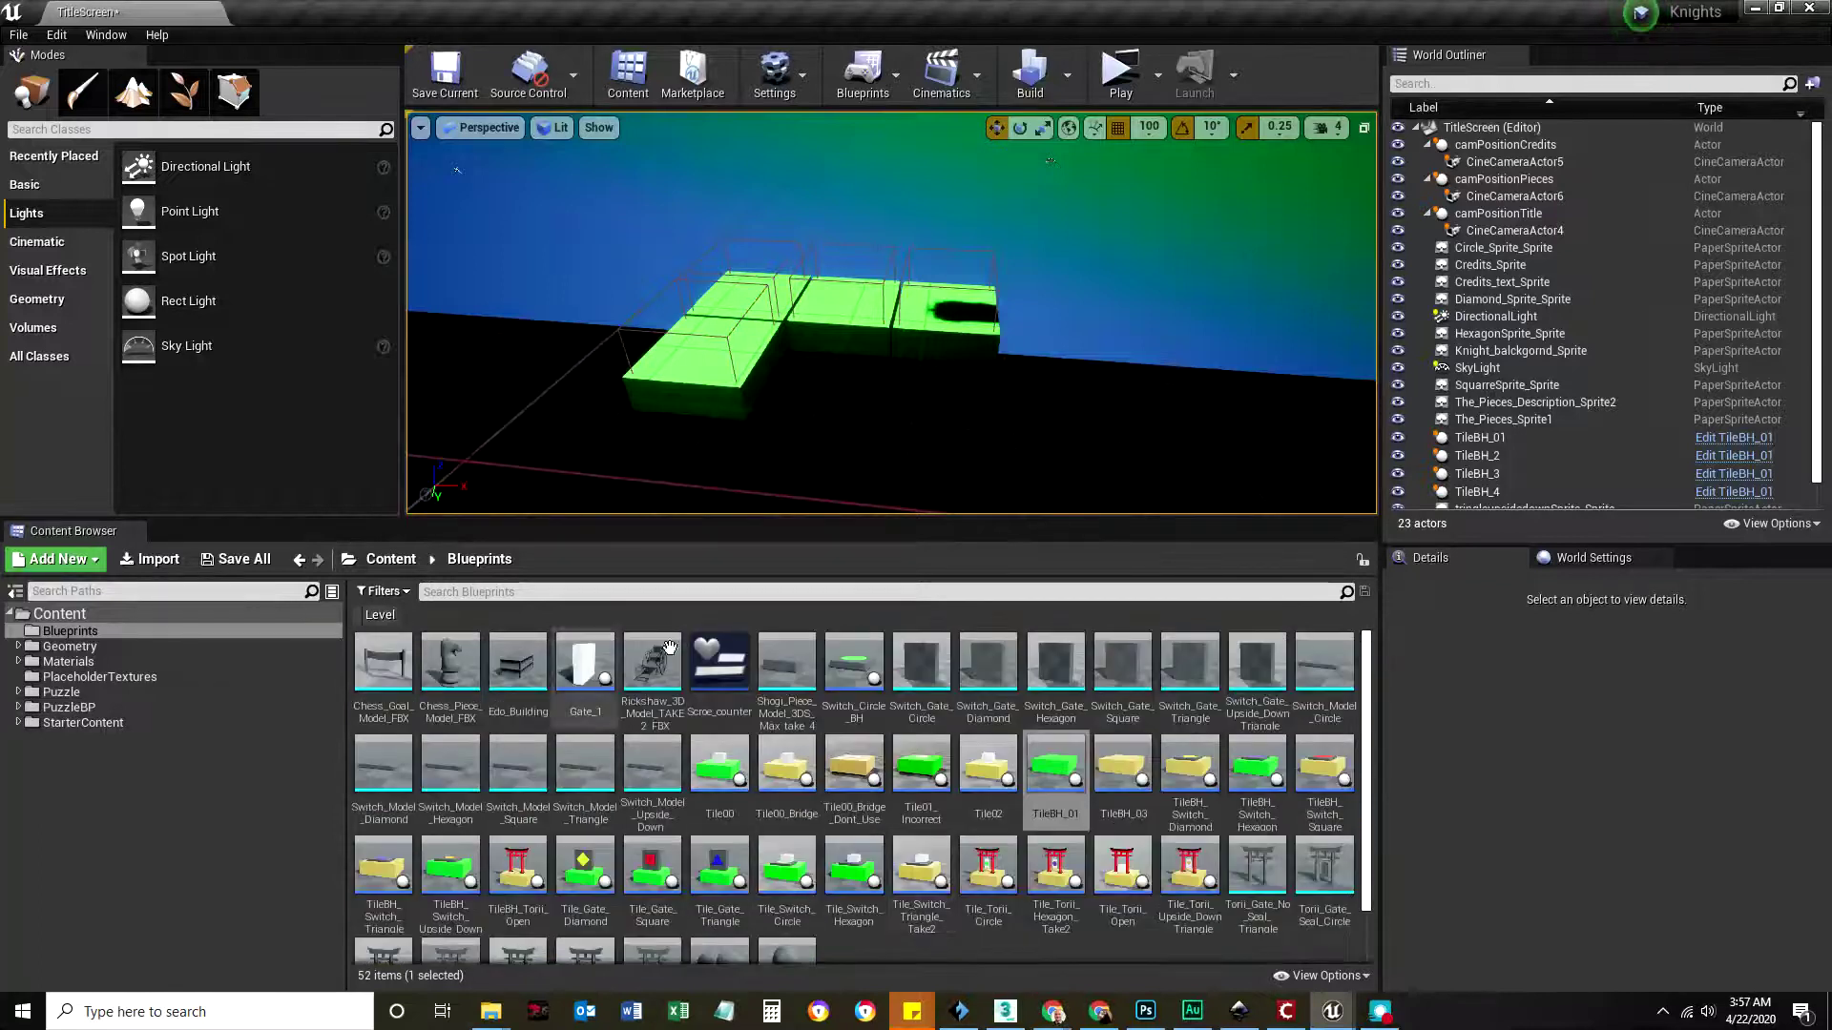
scroll(874, 870, down, 1)
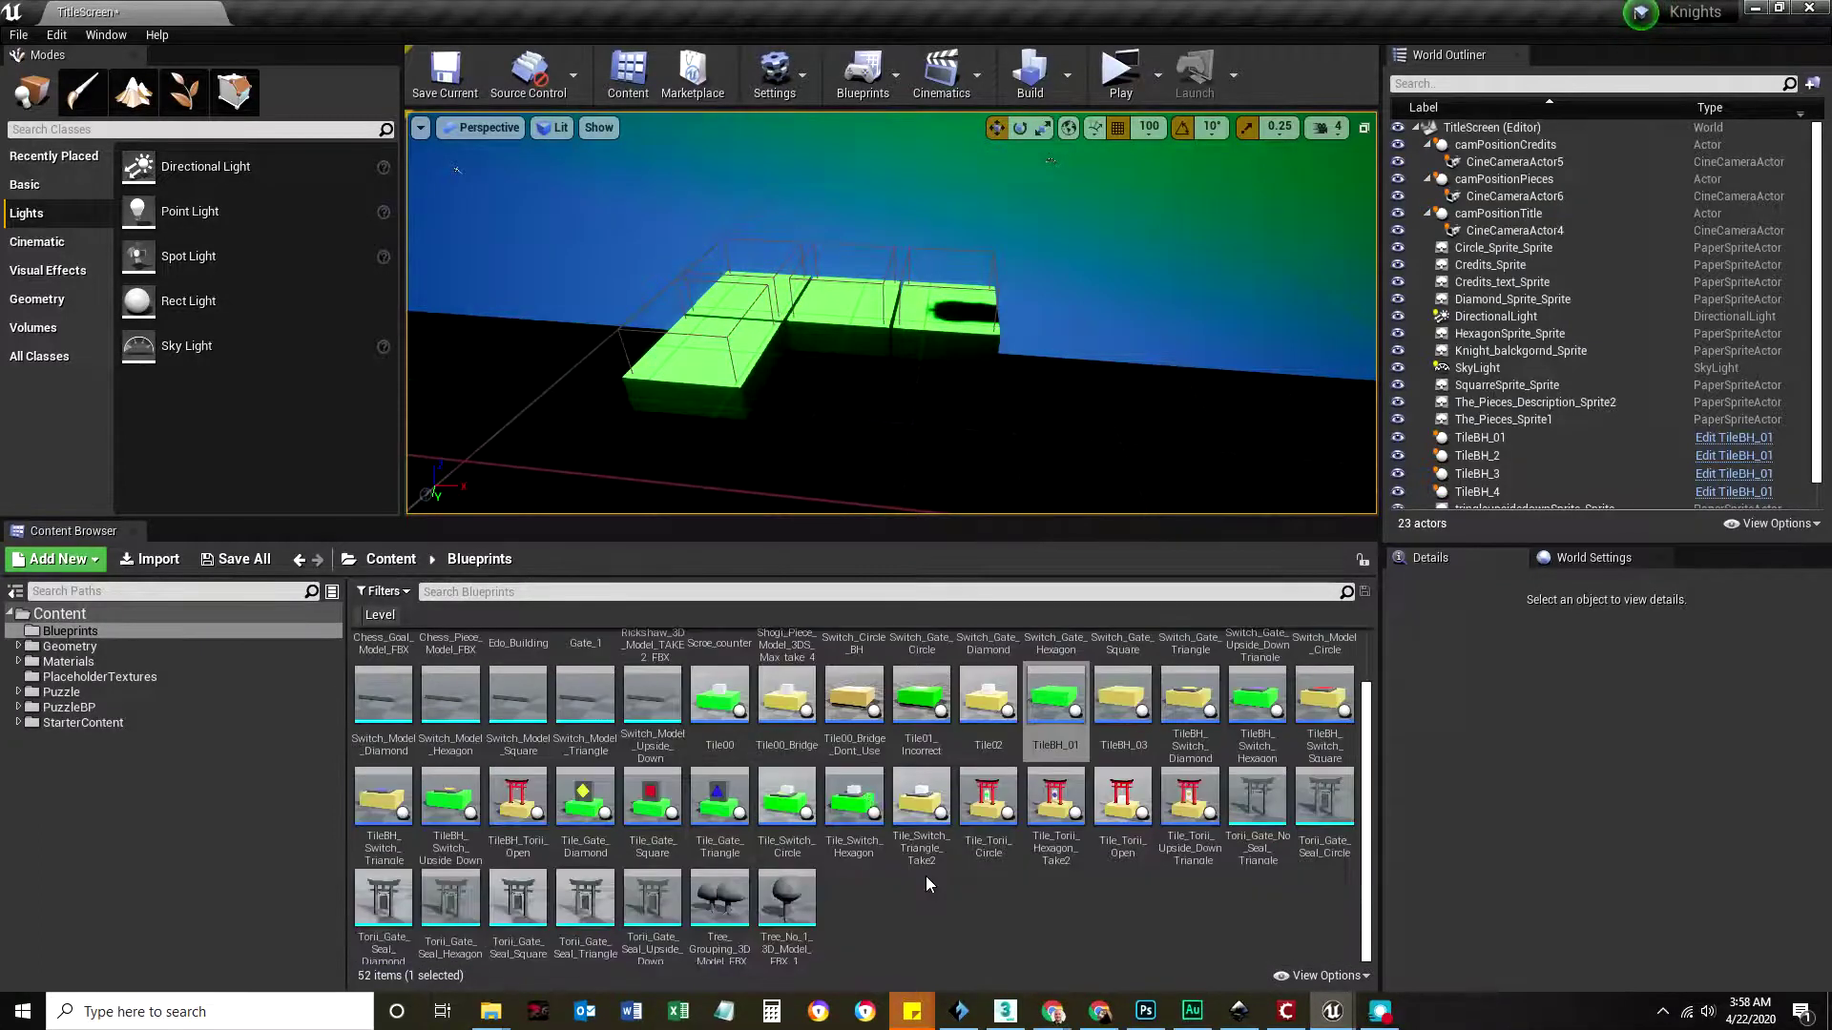
scroll(933, 876, up, 1)
click(76, 646)
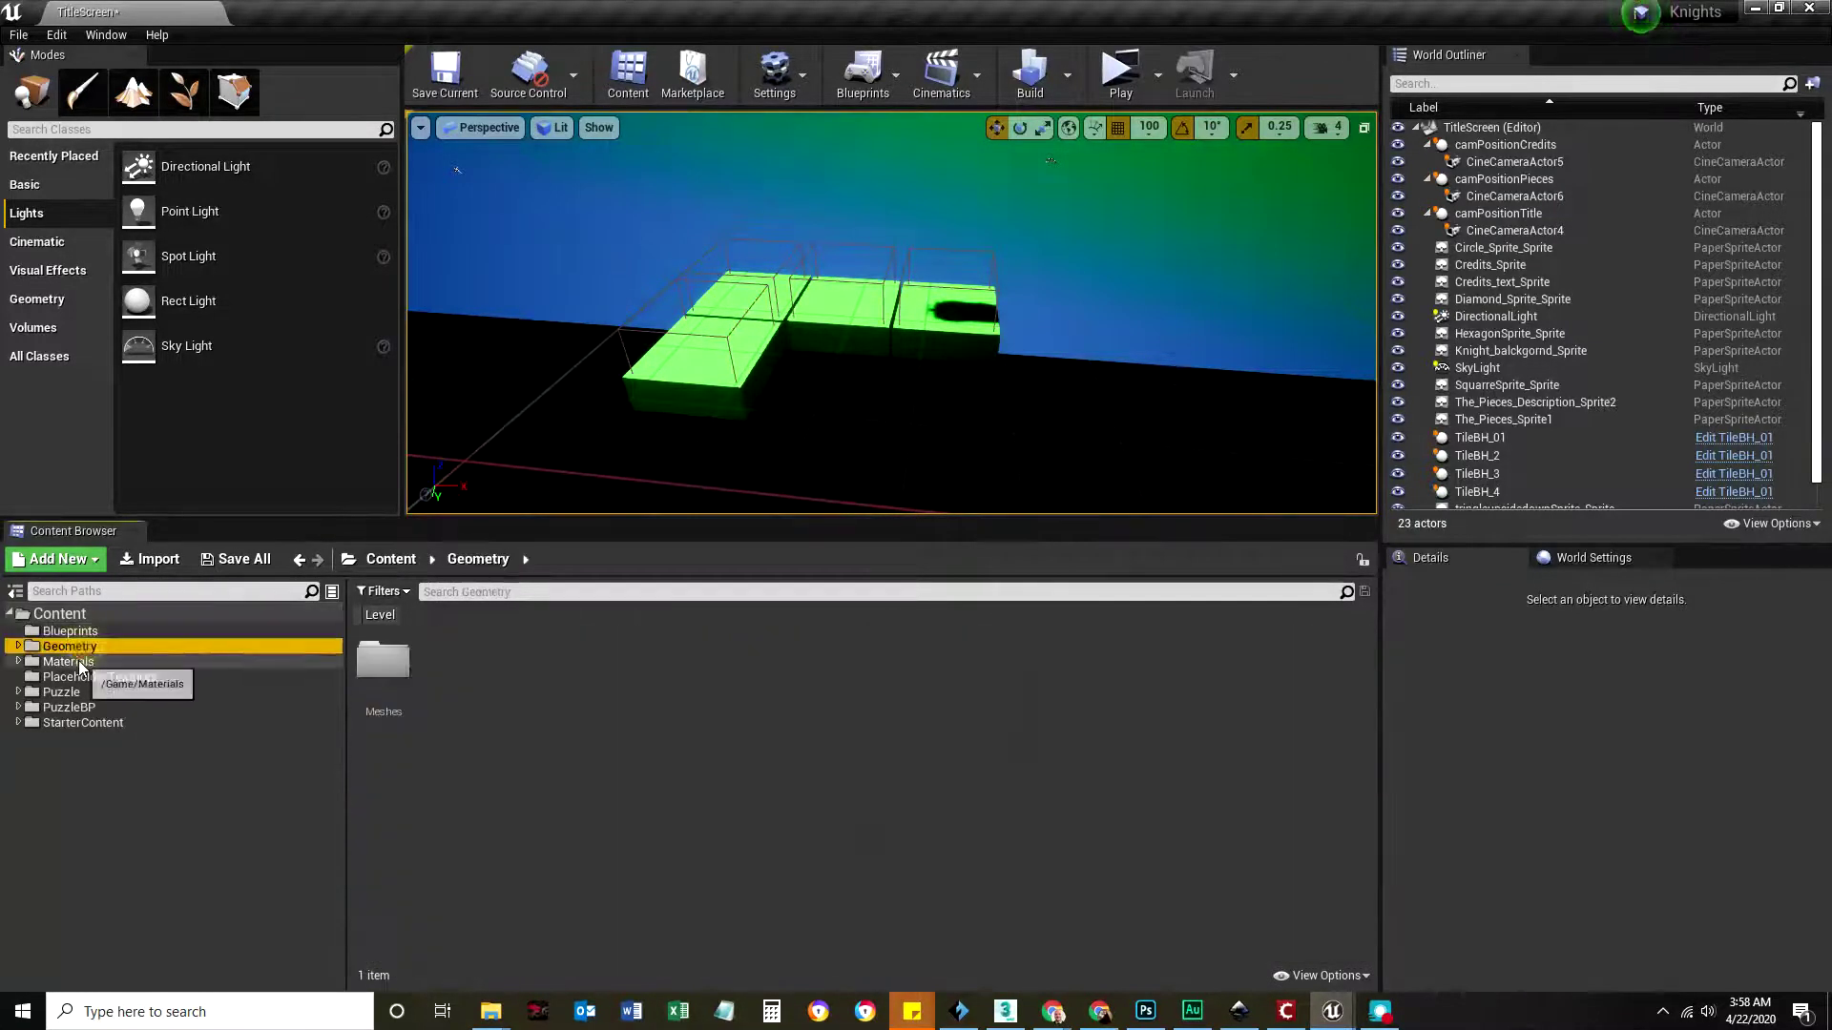
click(81, 661)
click(57, 614)
click(458, 593)
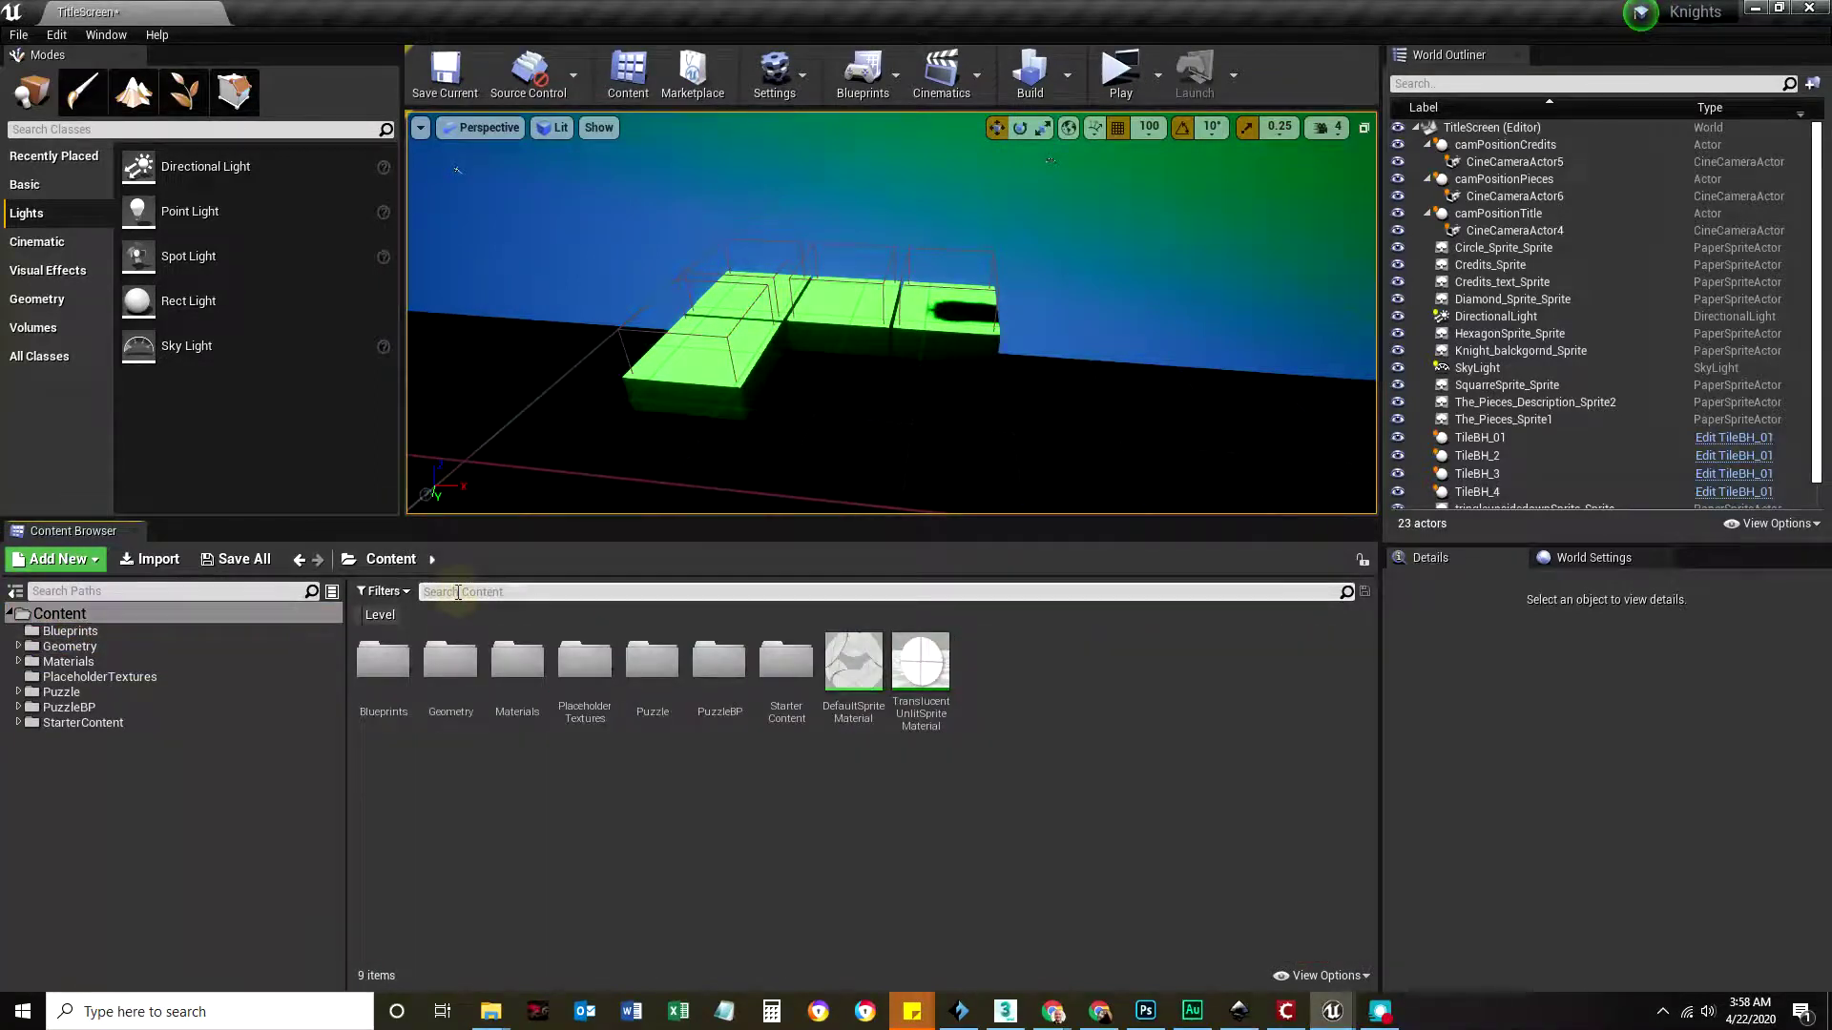
text(PC)
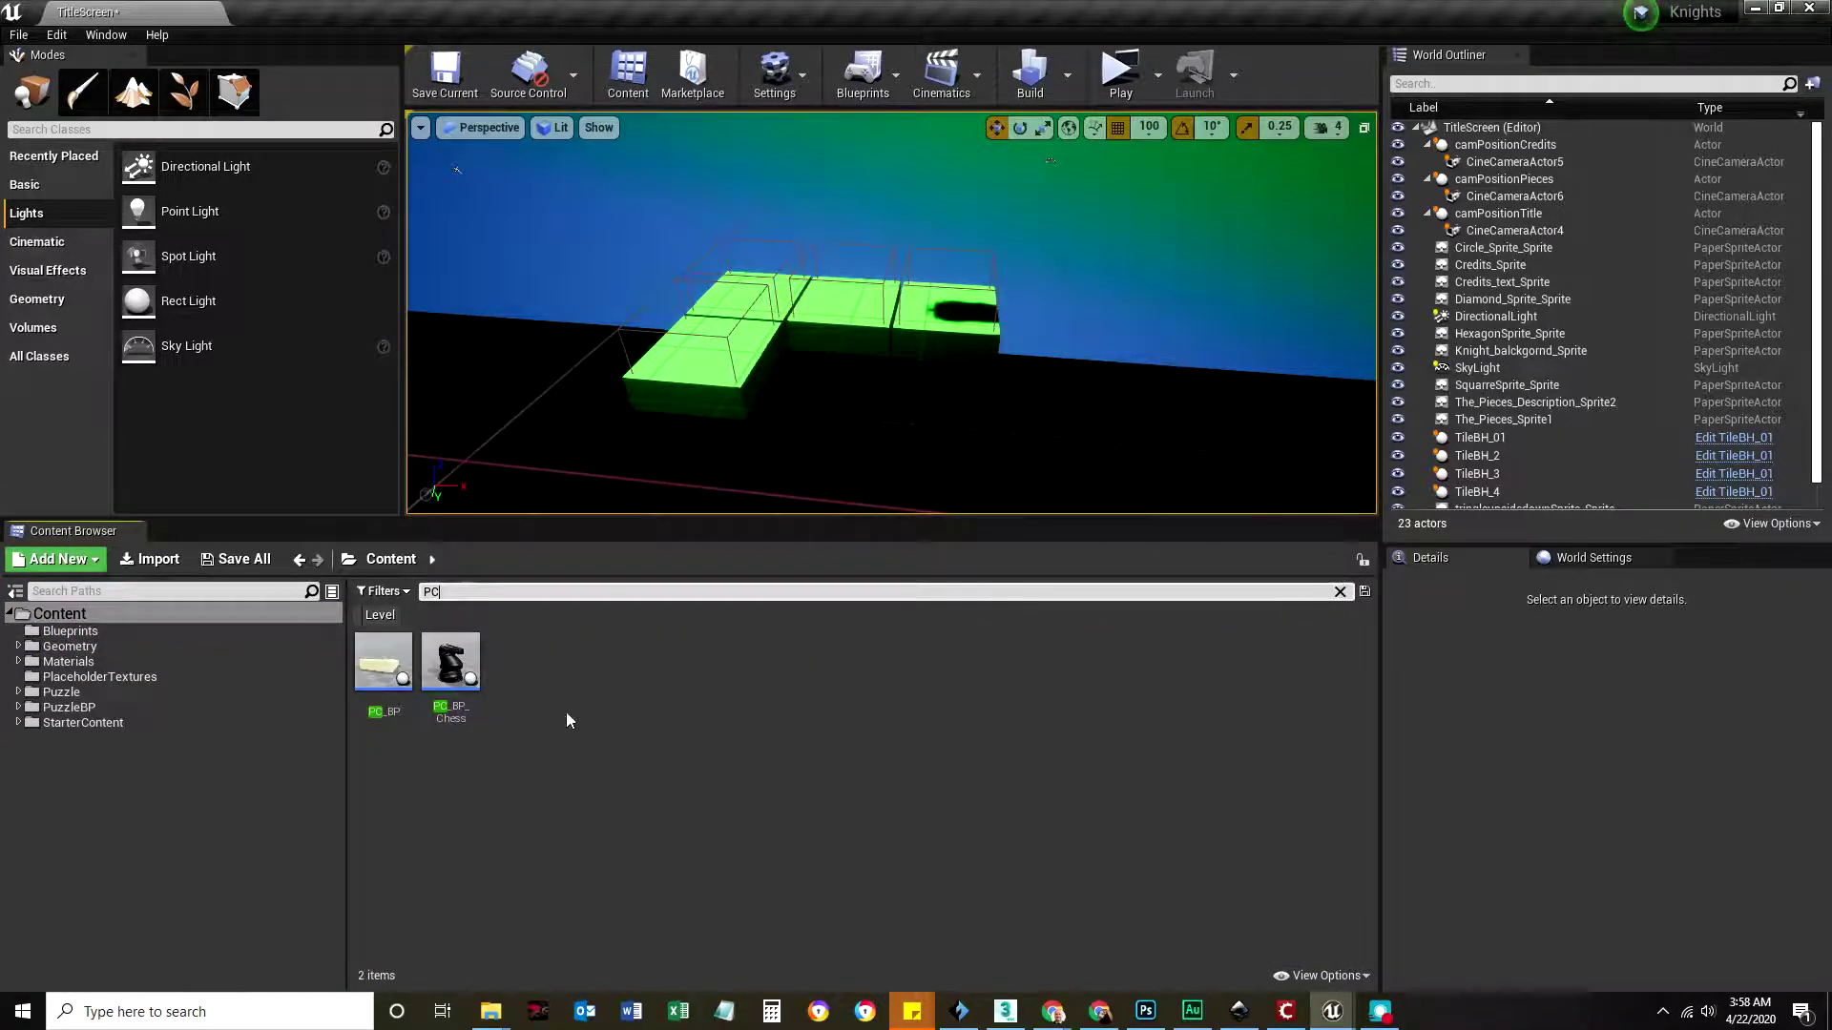
drag(450, 661, 939, 306)
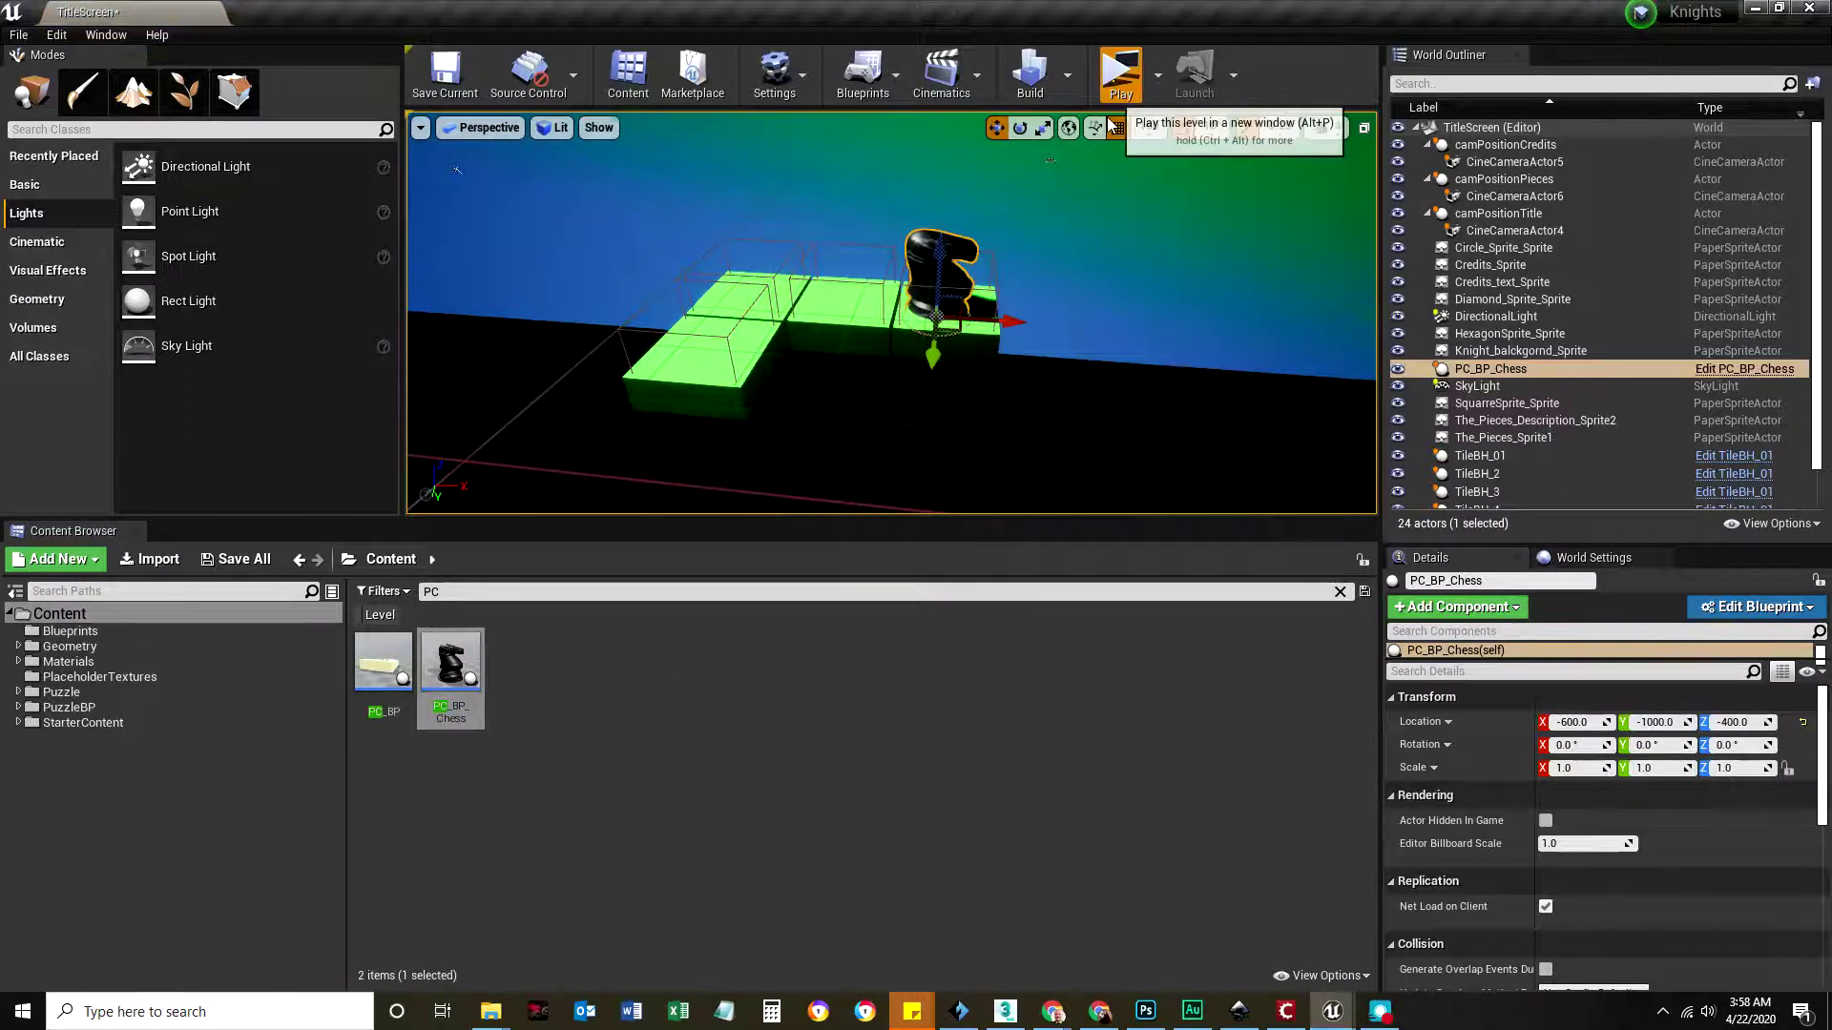
click(1117, 81)
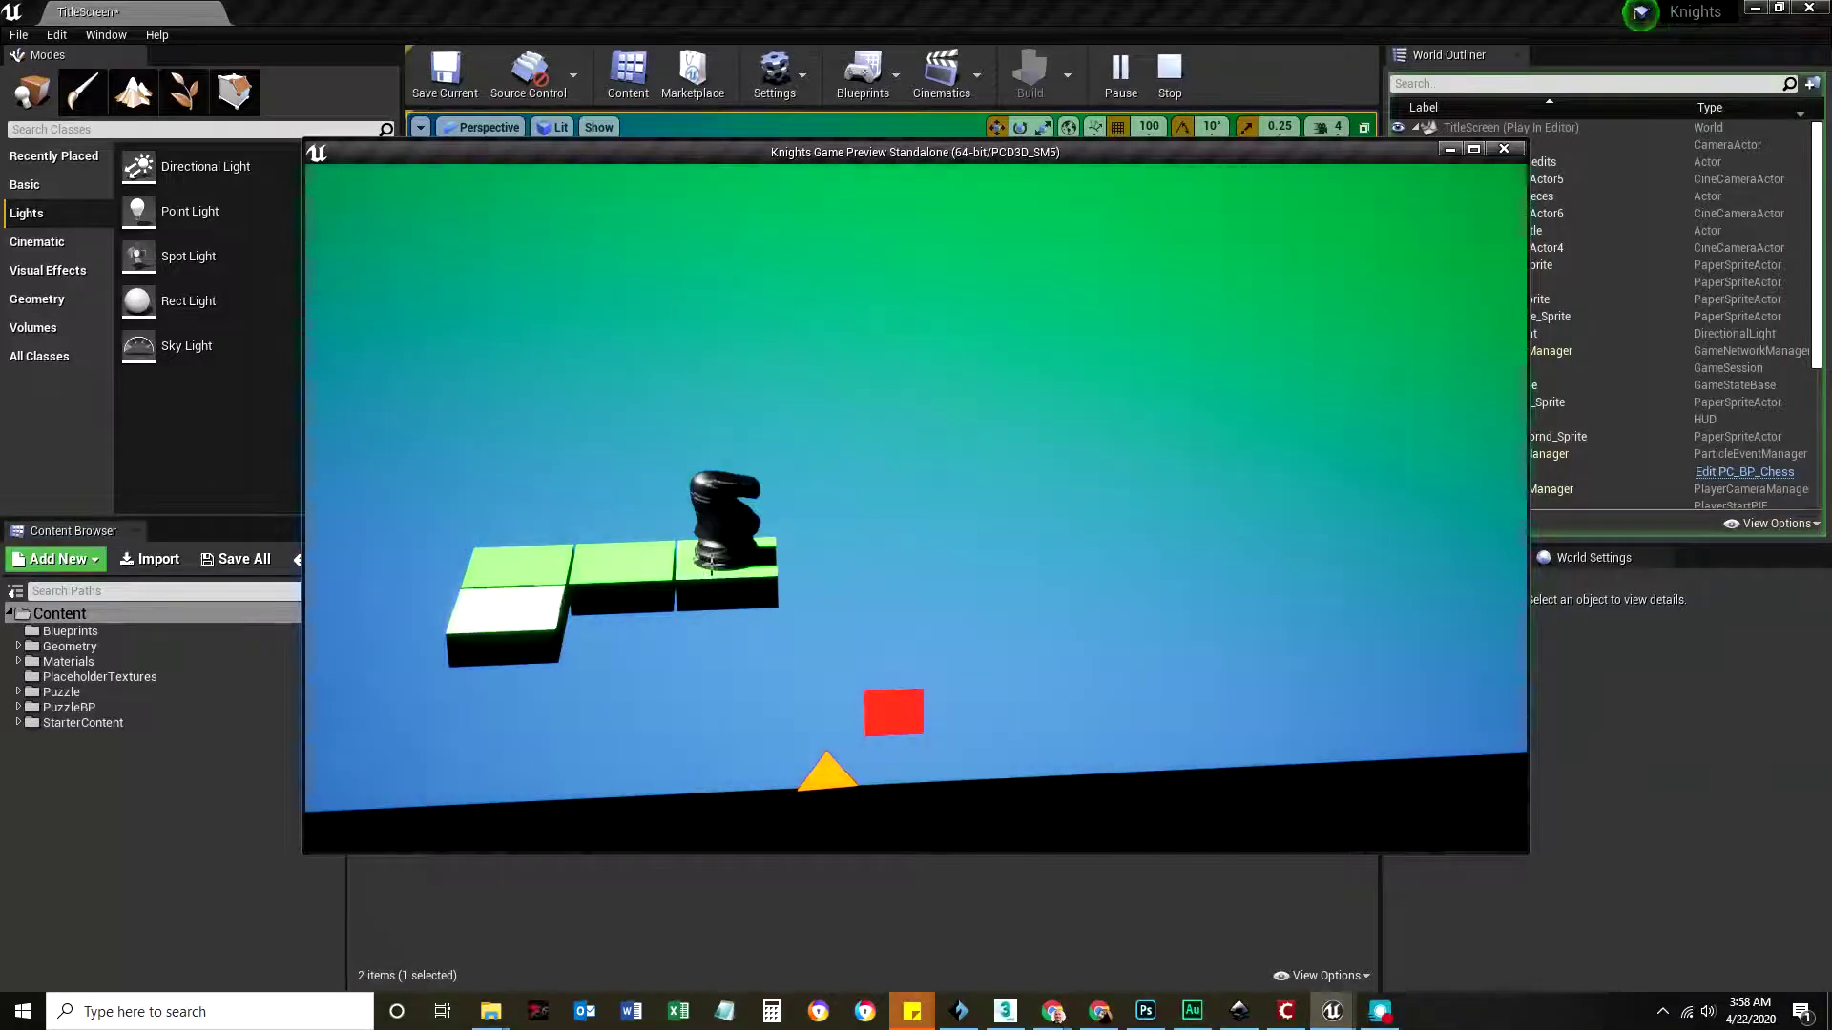
Step: Pilot the CineCameraActor4 title camera and turn it toward the board
click(1504, 150)
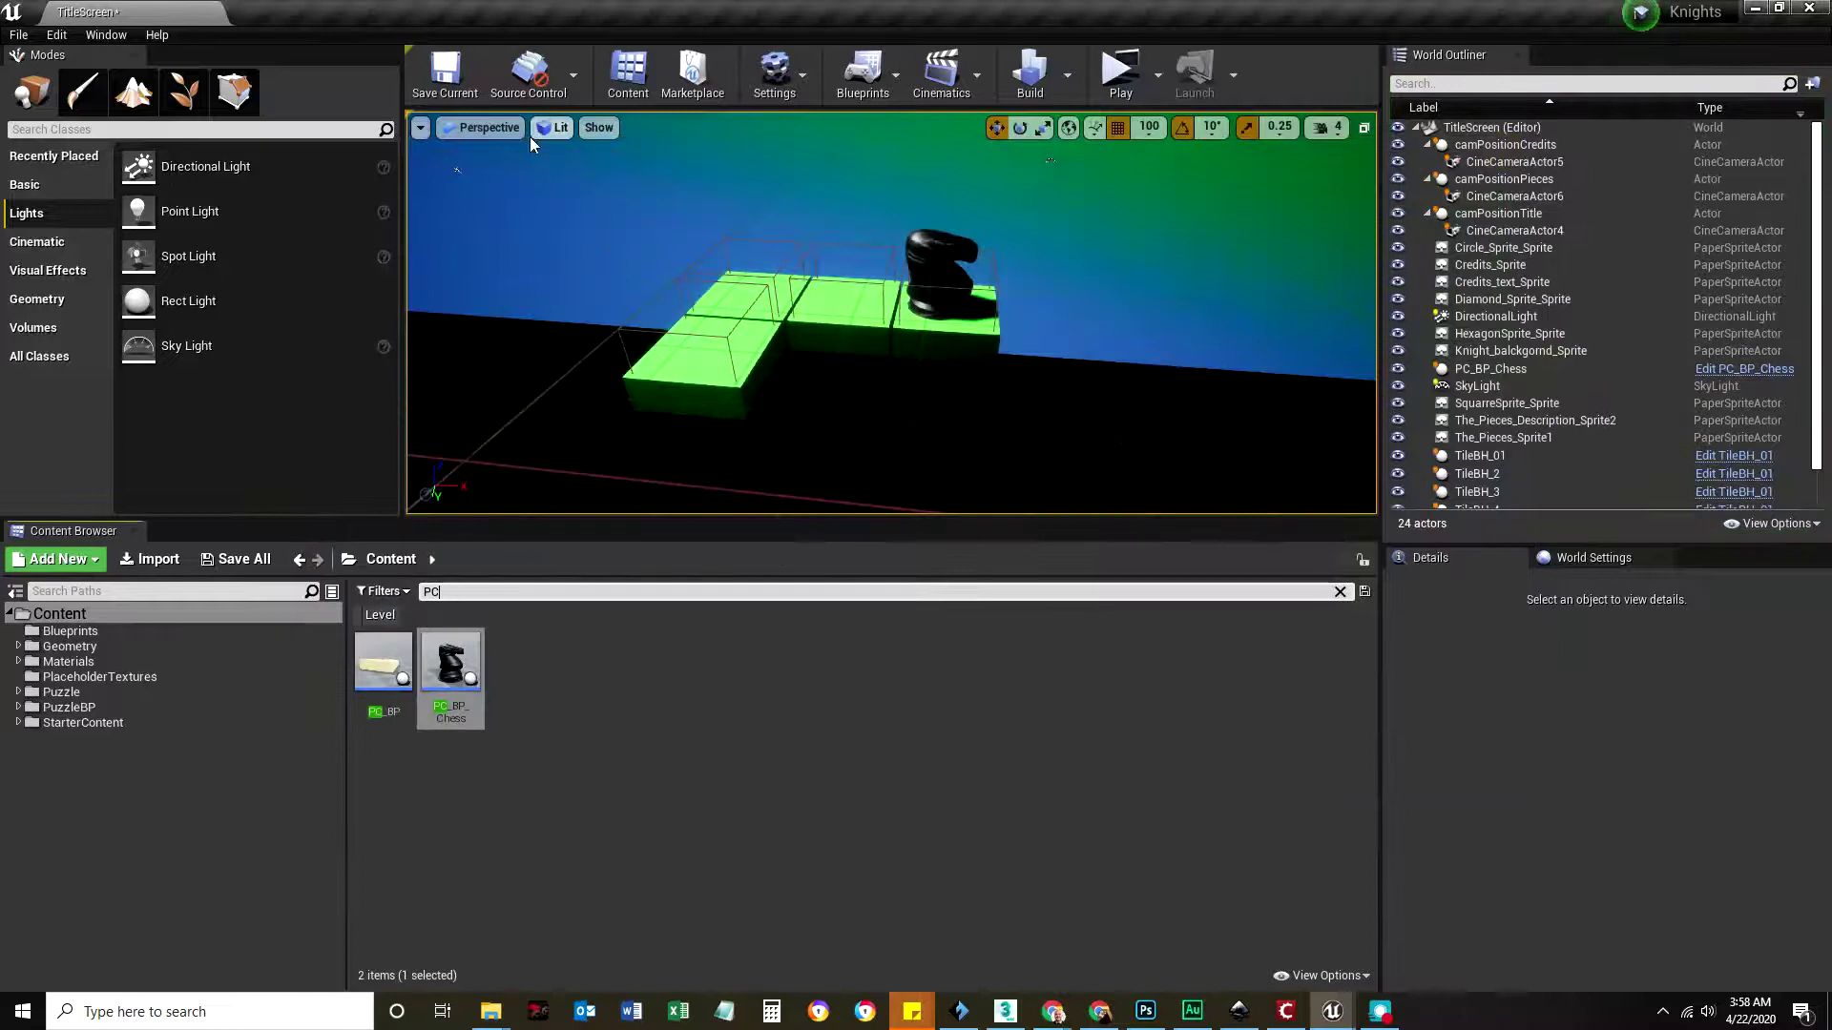
click(458, 127)
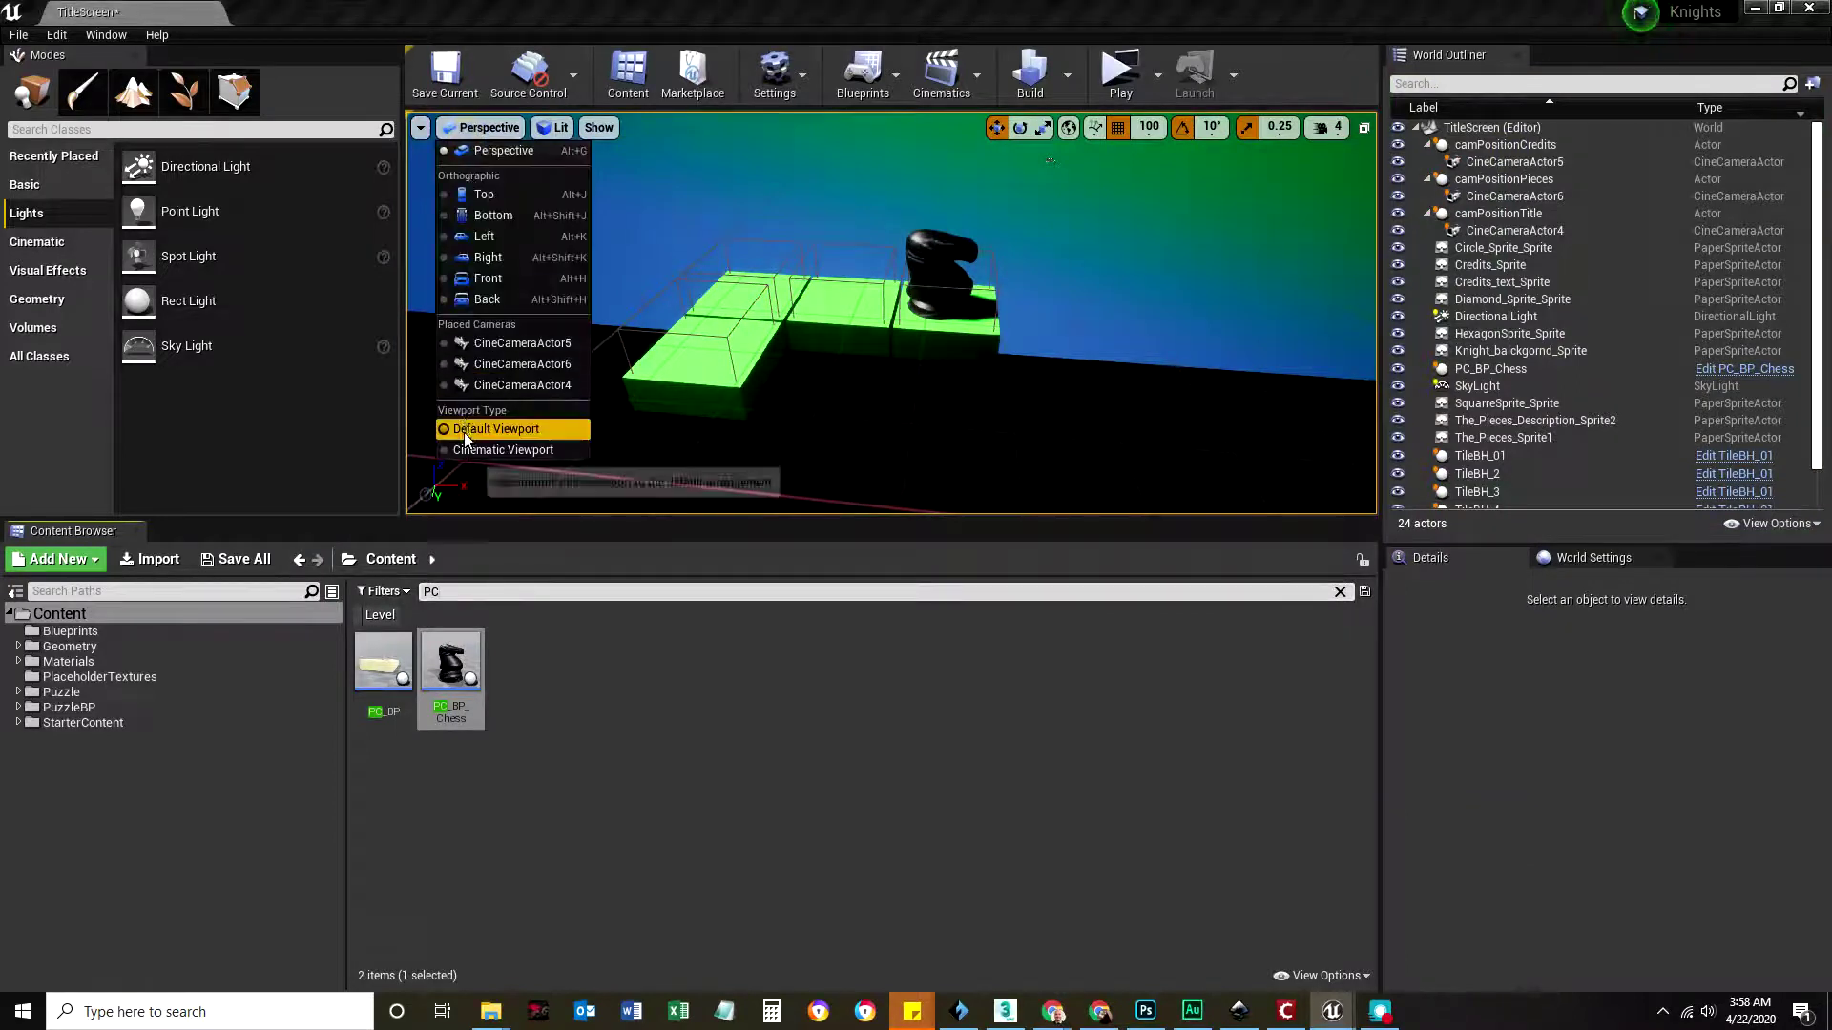
click(466, 387)
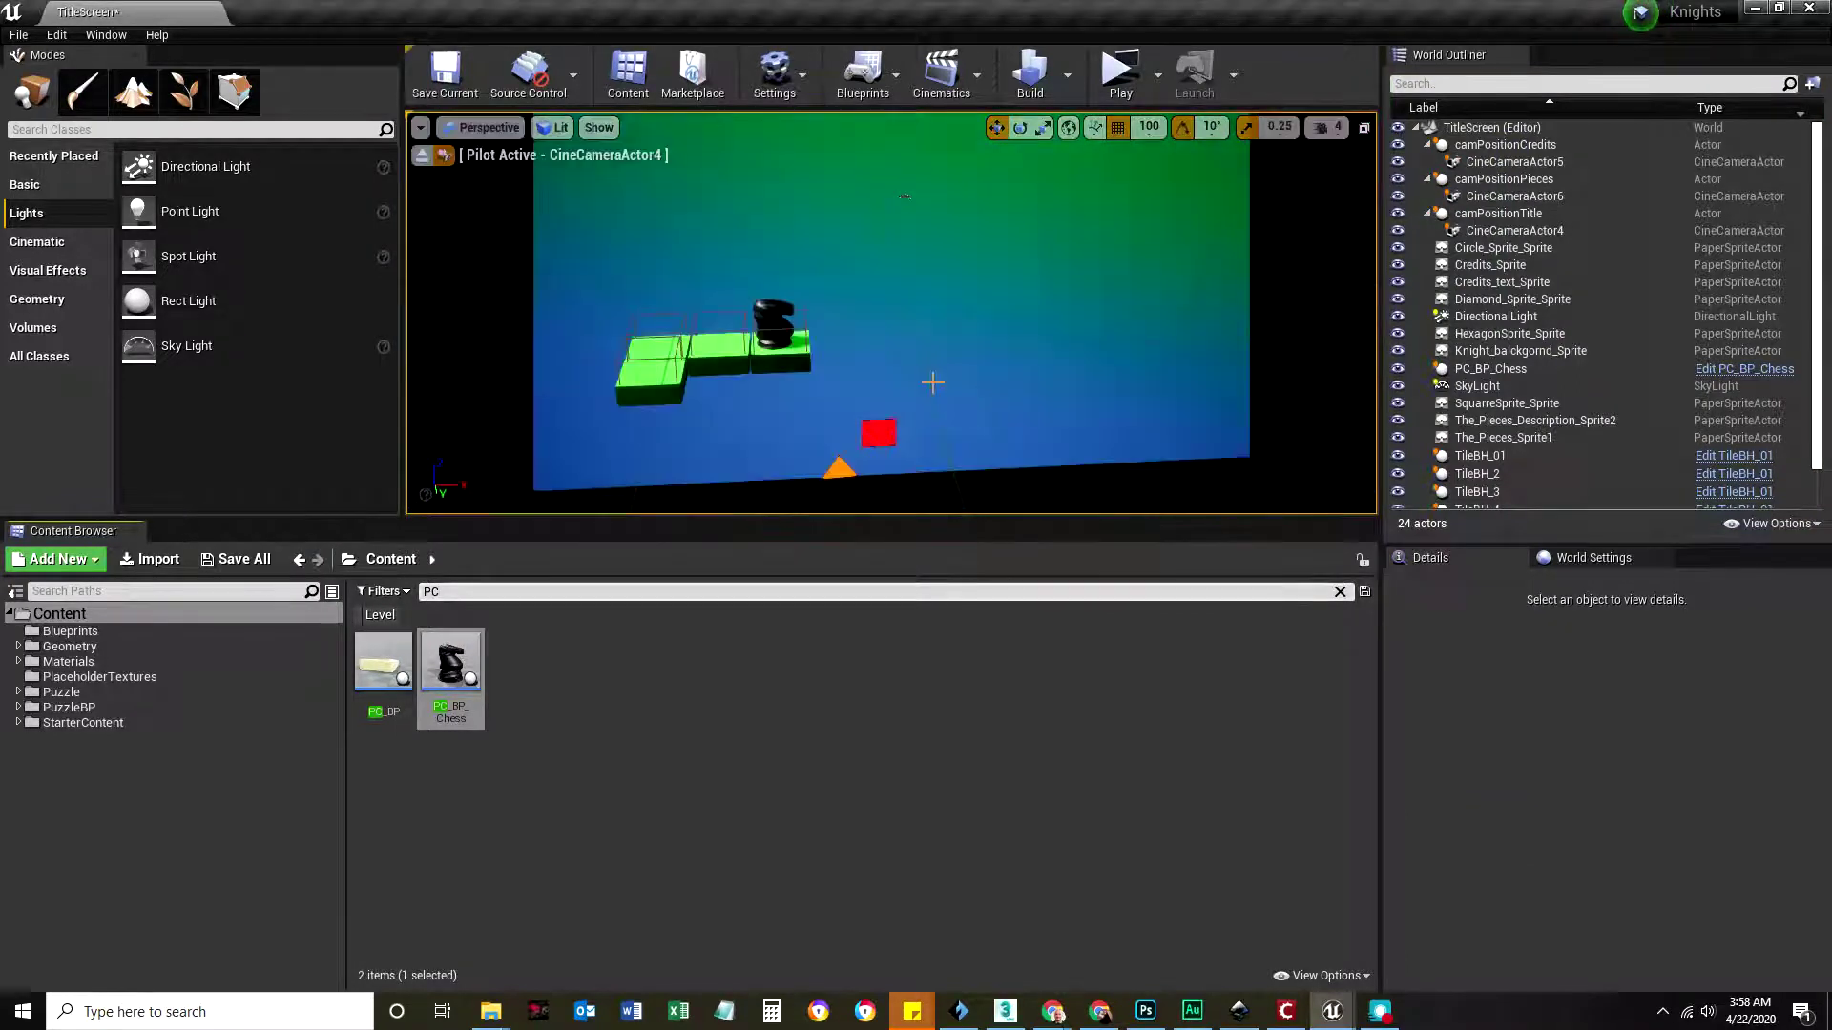
right_drag(929, 382, 928, 382)
Step: Launch and close the game preview several times to check the camera framing
click(1118, 80)
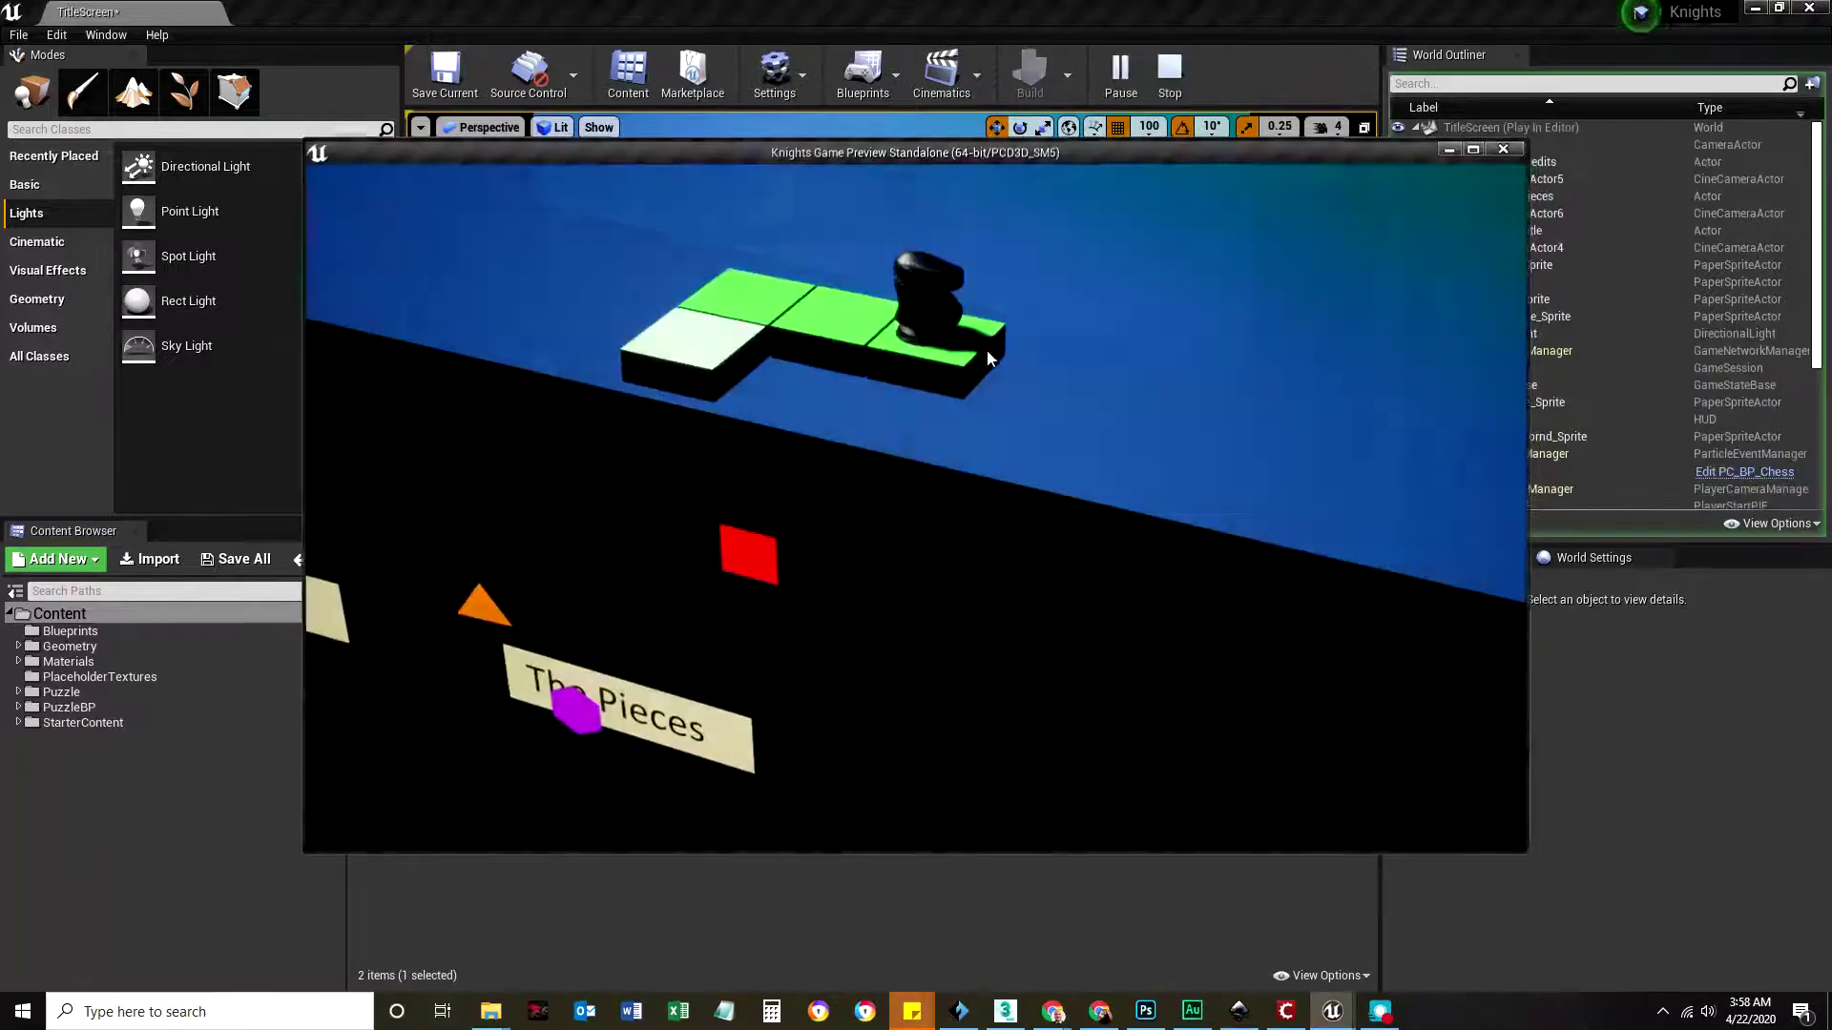
click(1503, 150)
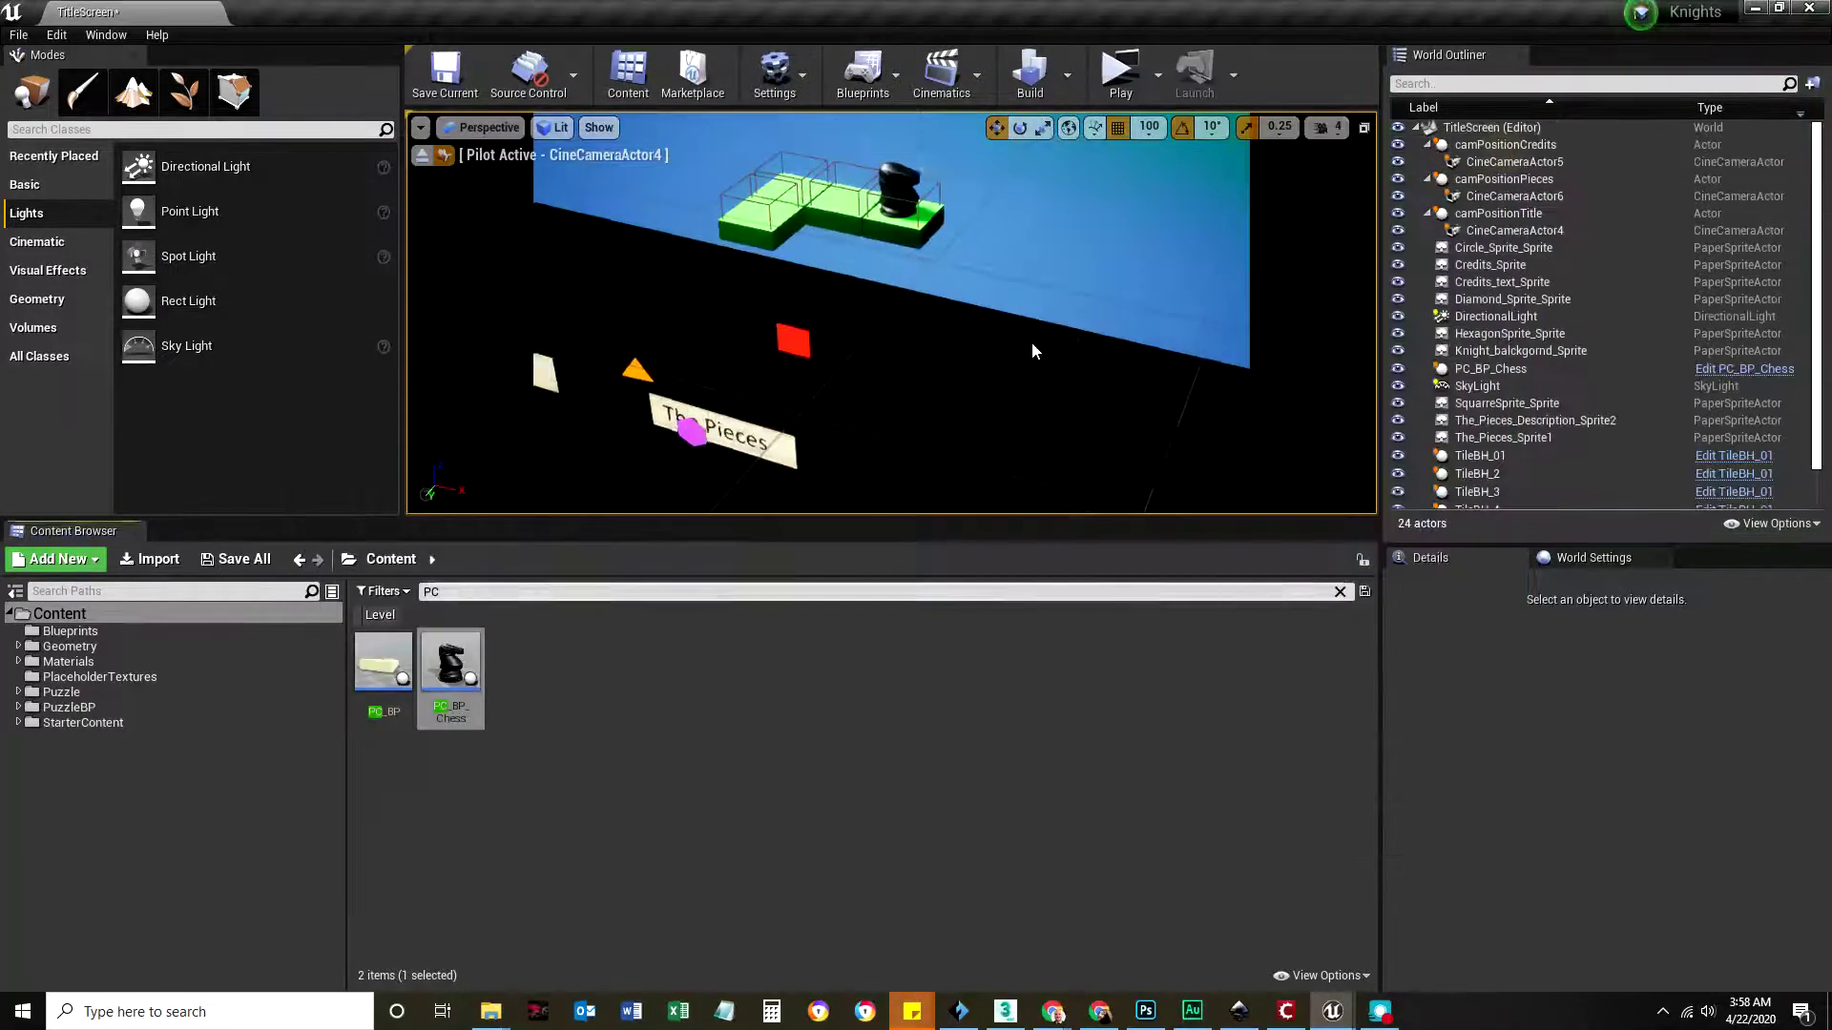
click(1118, 79)
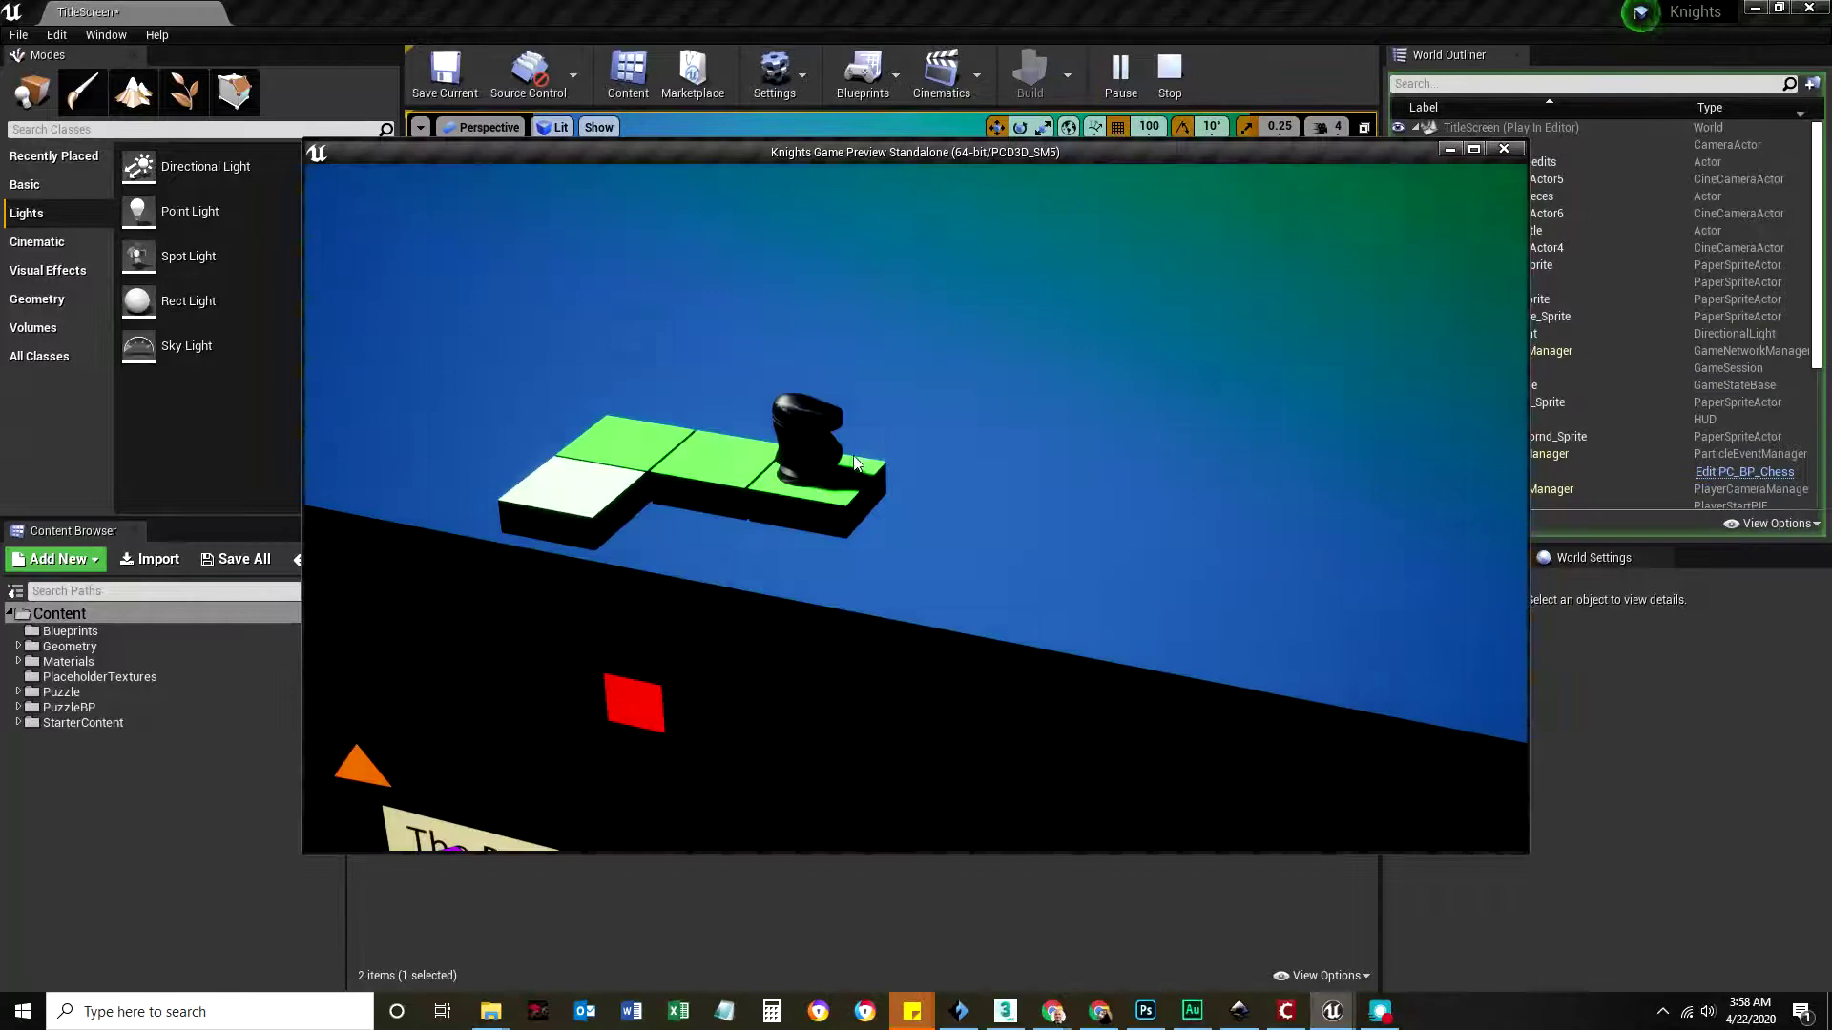
click(1503, 149)
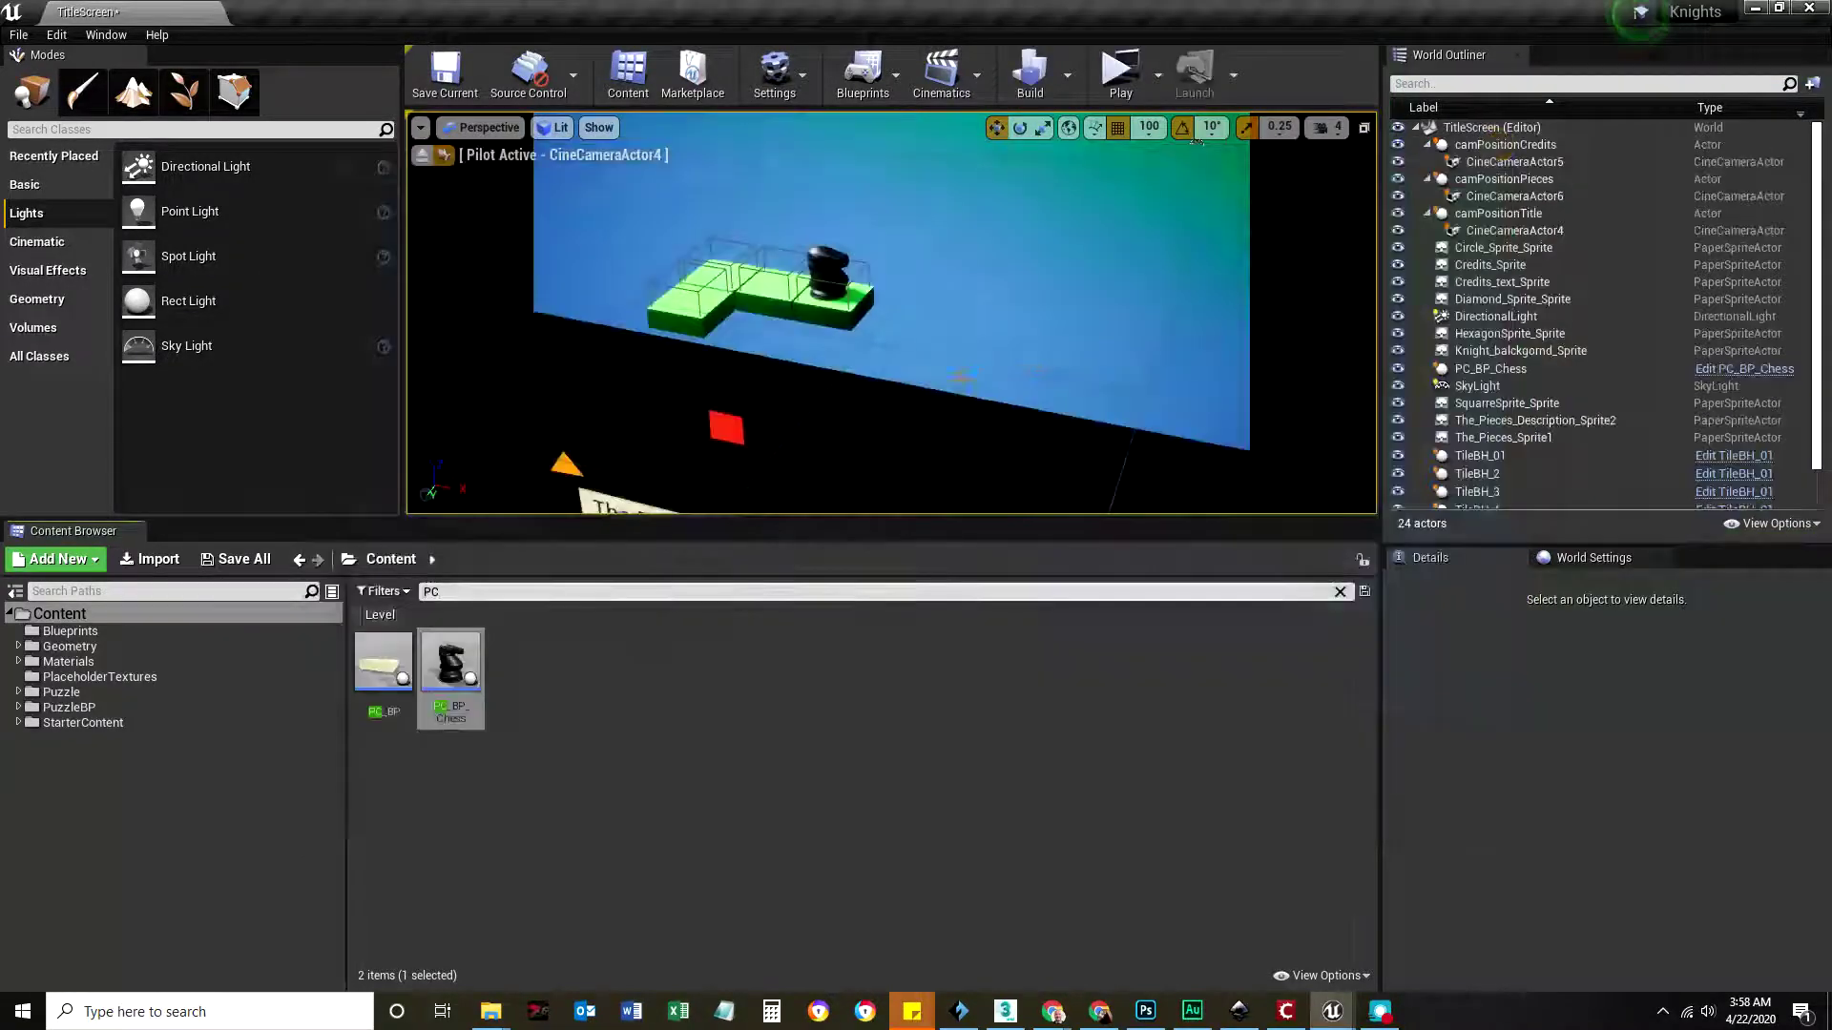
click(1110, 90)
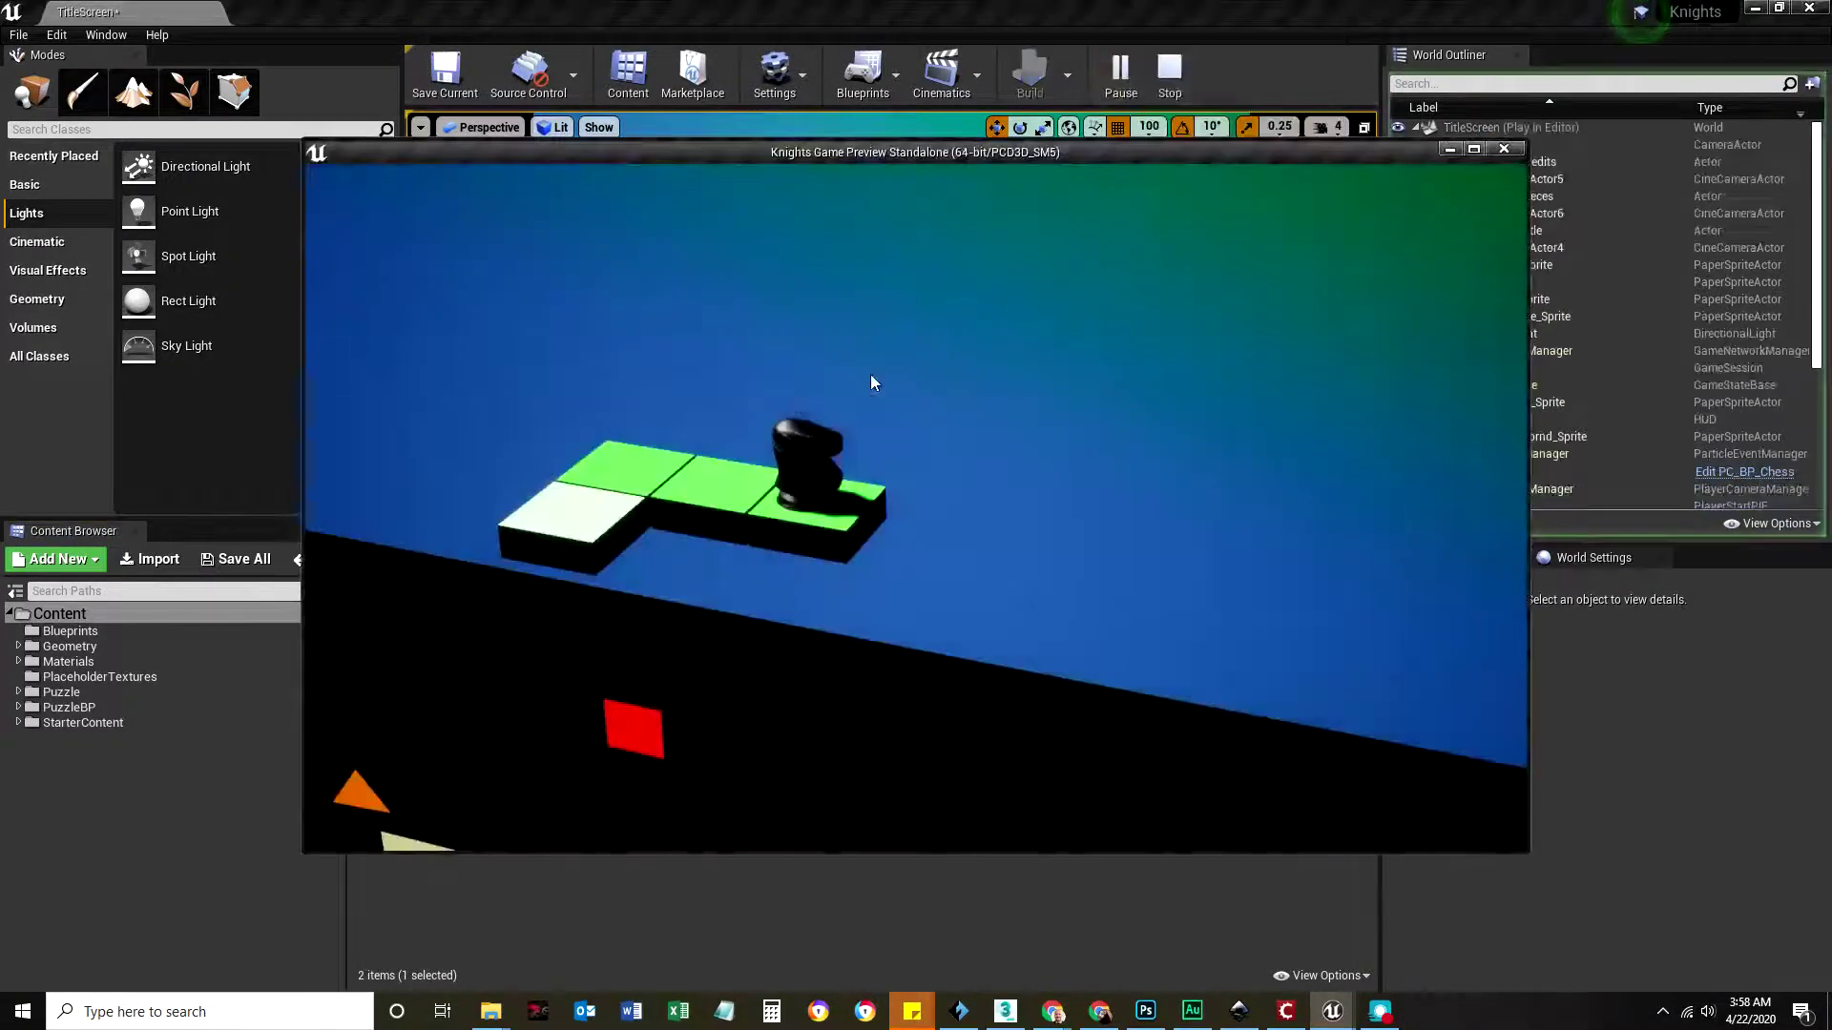
click(1504, 150)
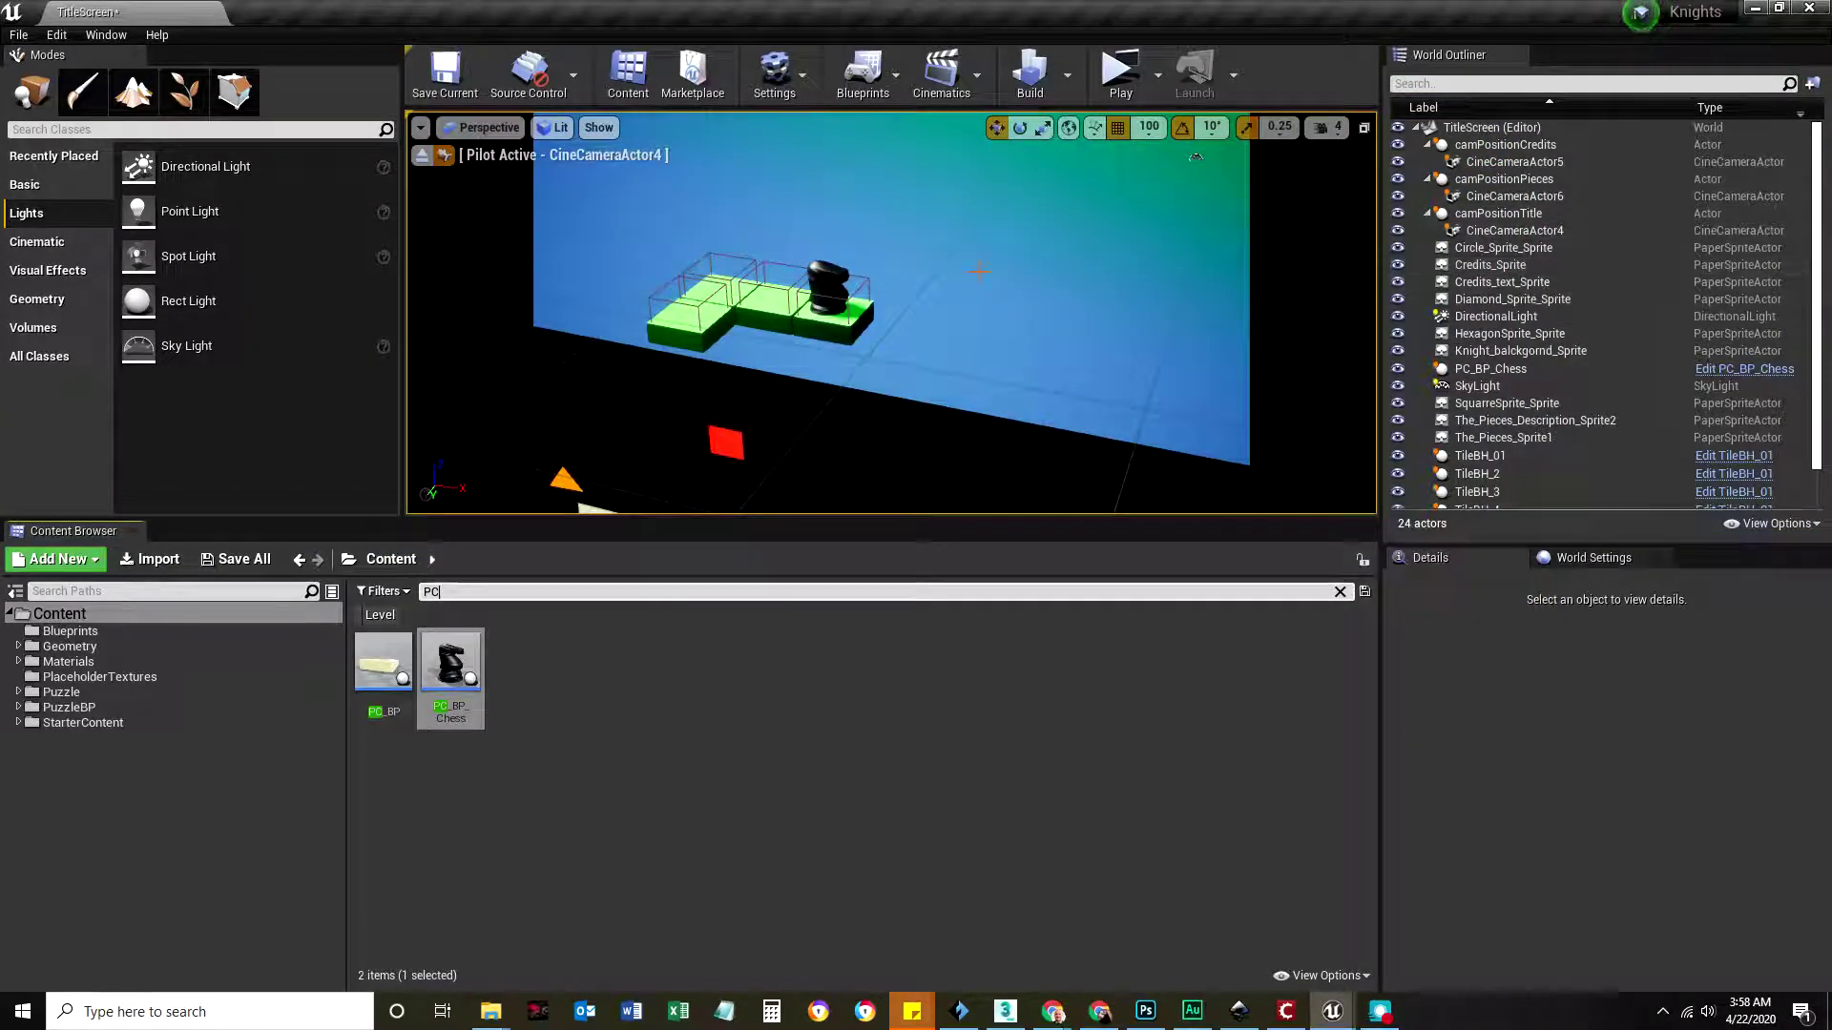
Step: Rotate and dolly the piloted title camera closer to the green tiles
click(501, 880)
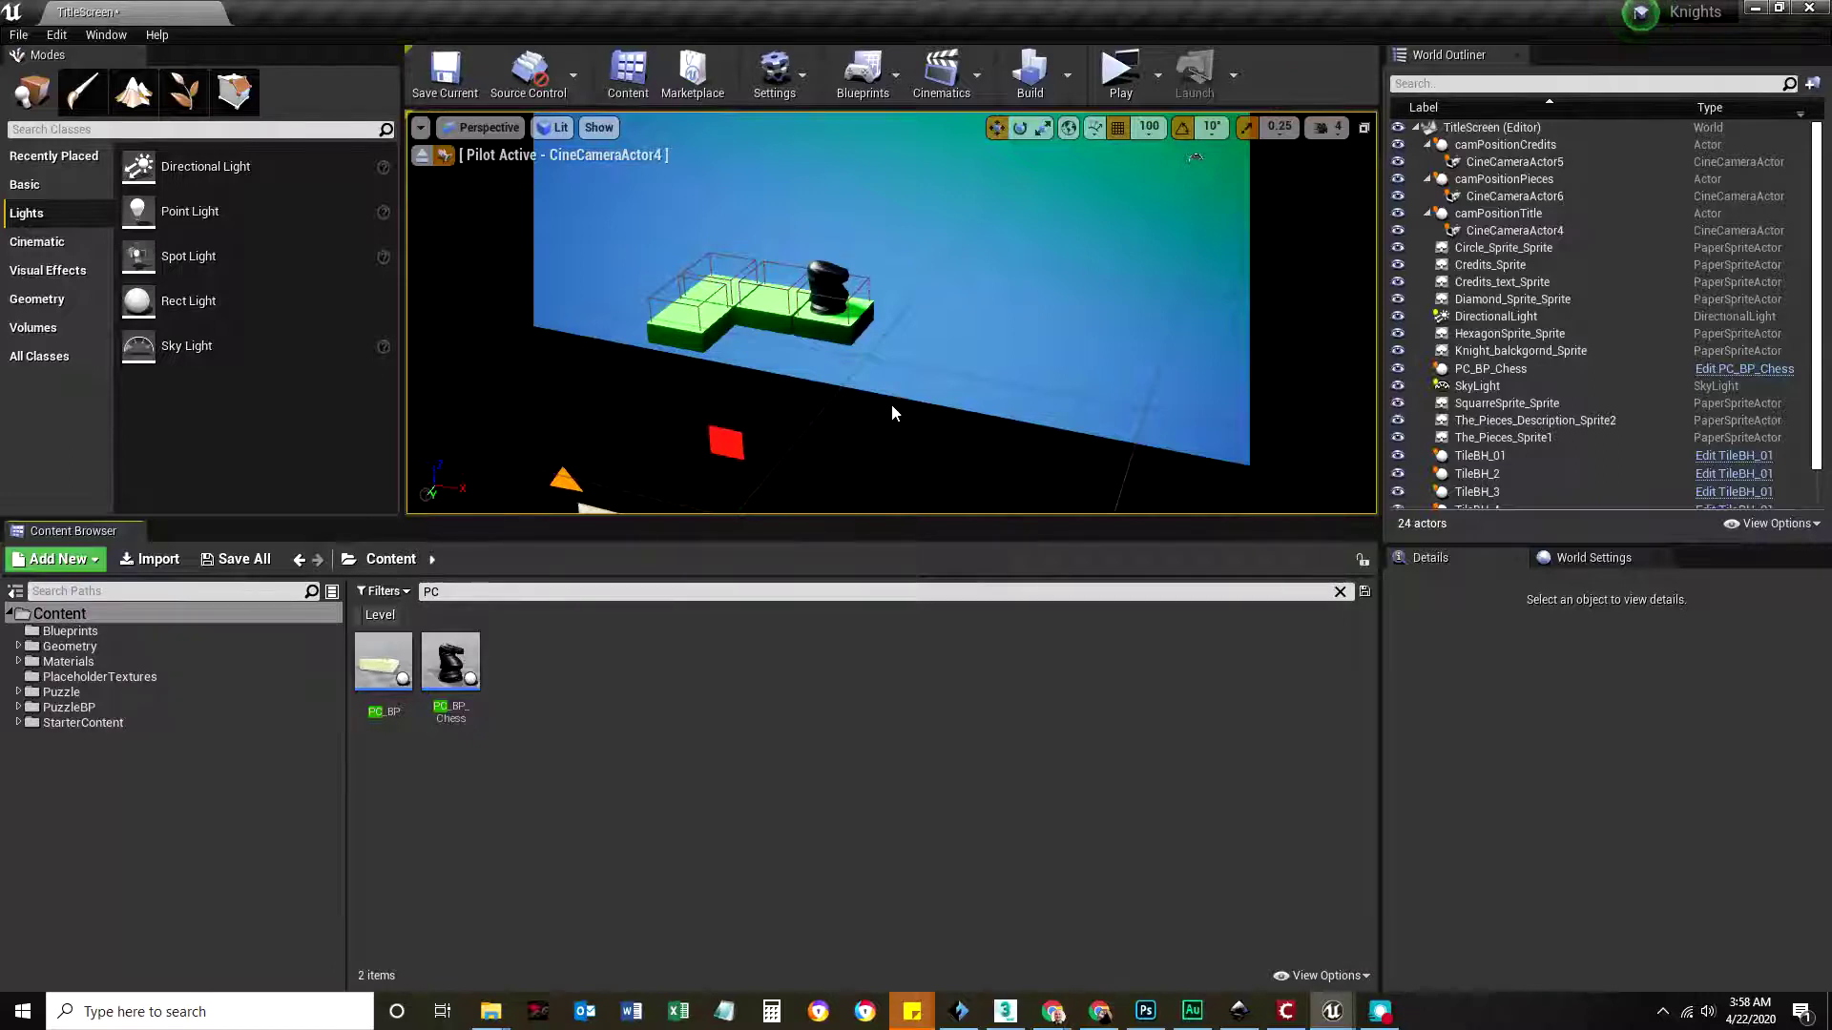
right_drag(892, 406, 886, 404)
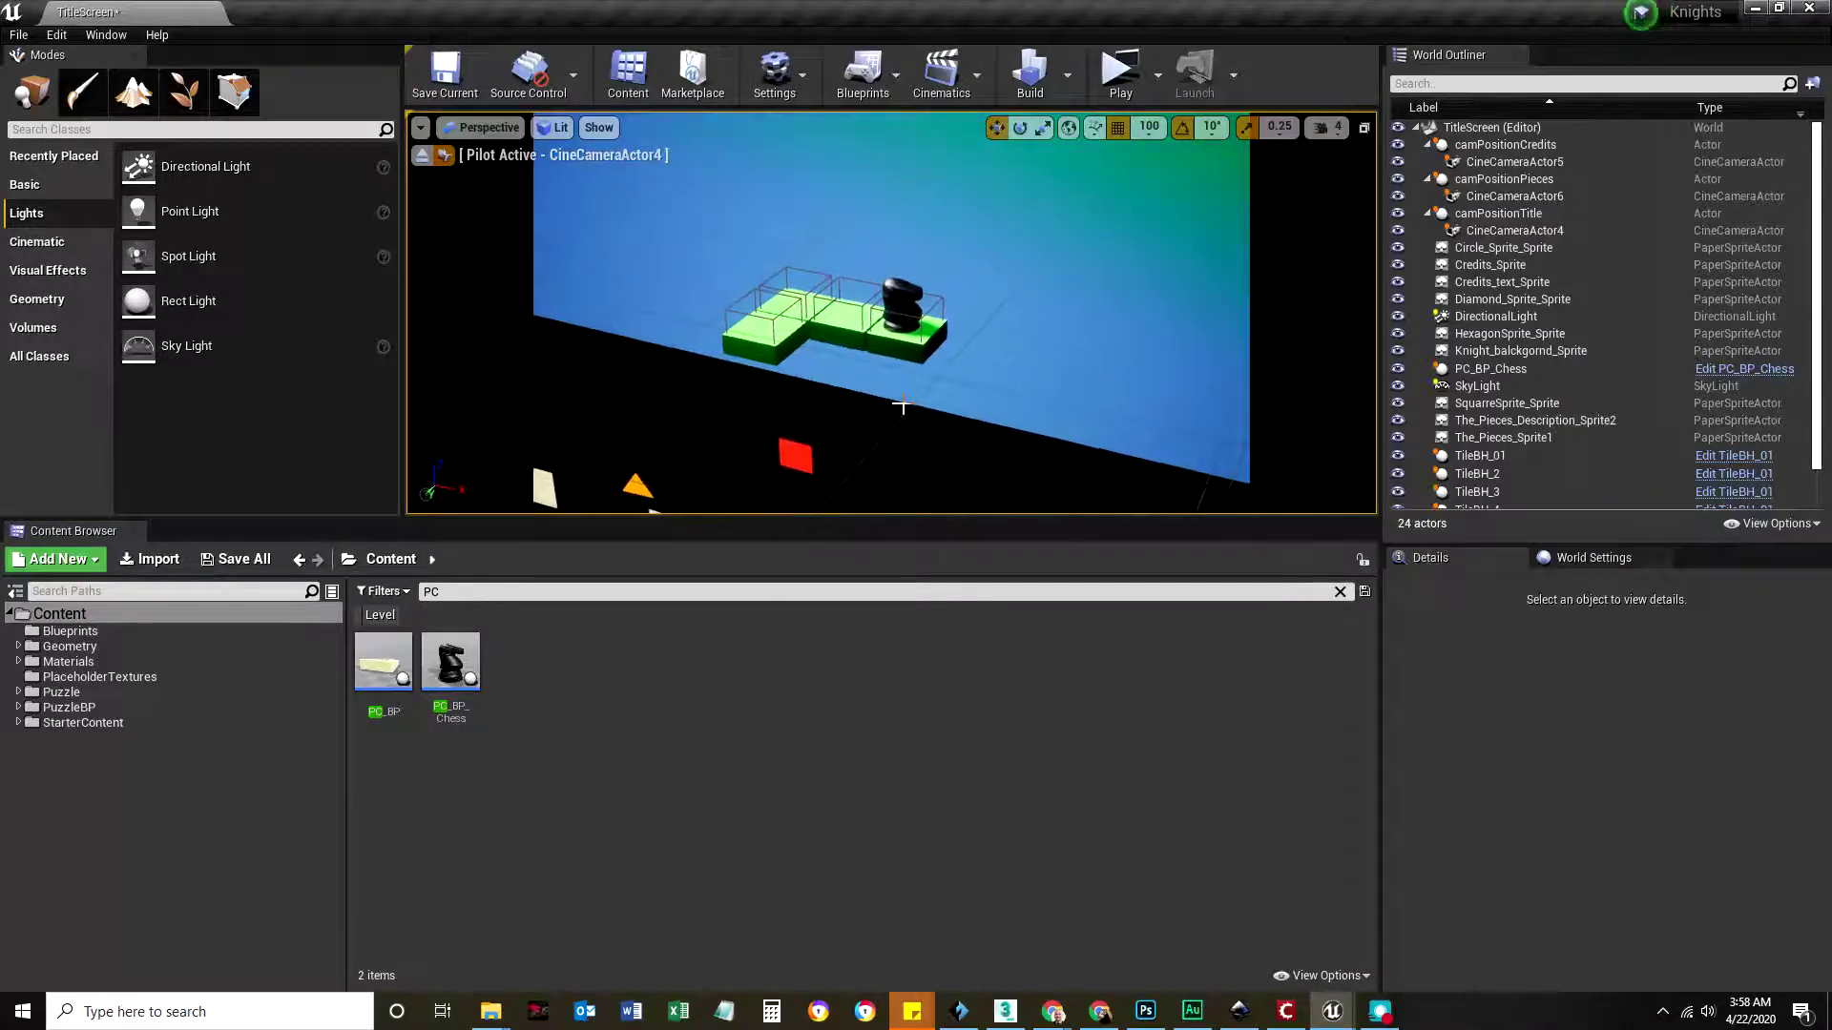
click(742, 330)
right_drag(768, 353, 948, 431)
Step: Duplicate the tile under the knight, adding copies along X and one back at Y -1600
scroll(864, 468, down, 4)
click(899, 353)
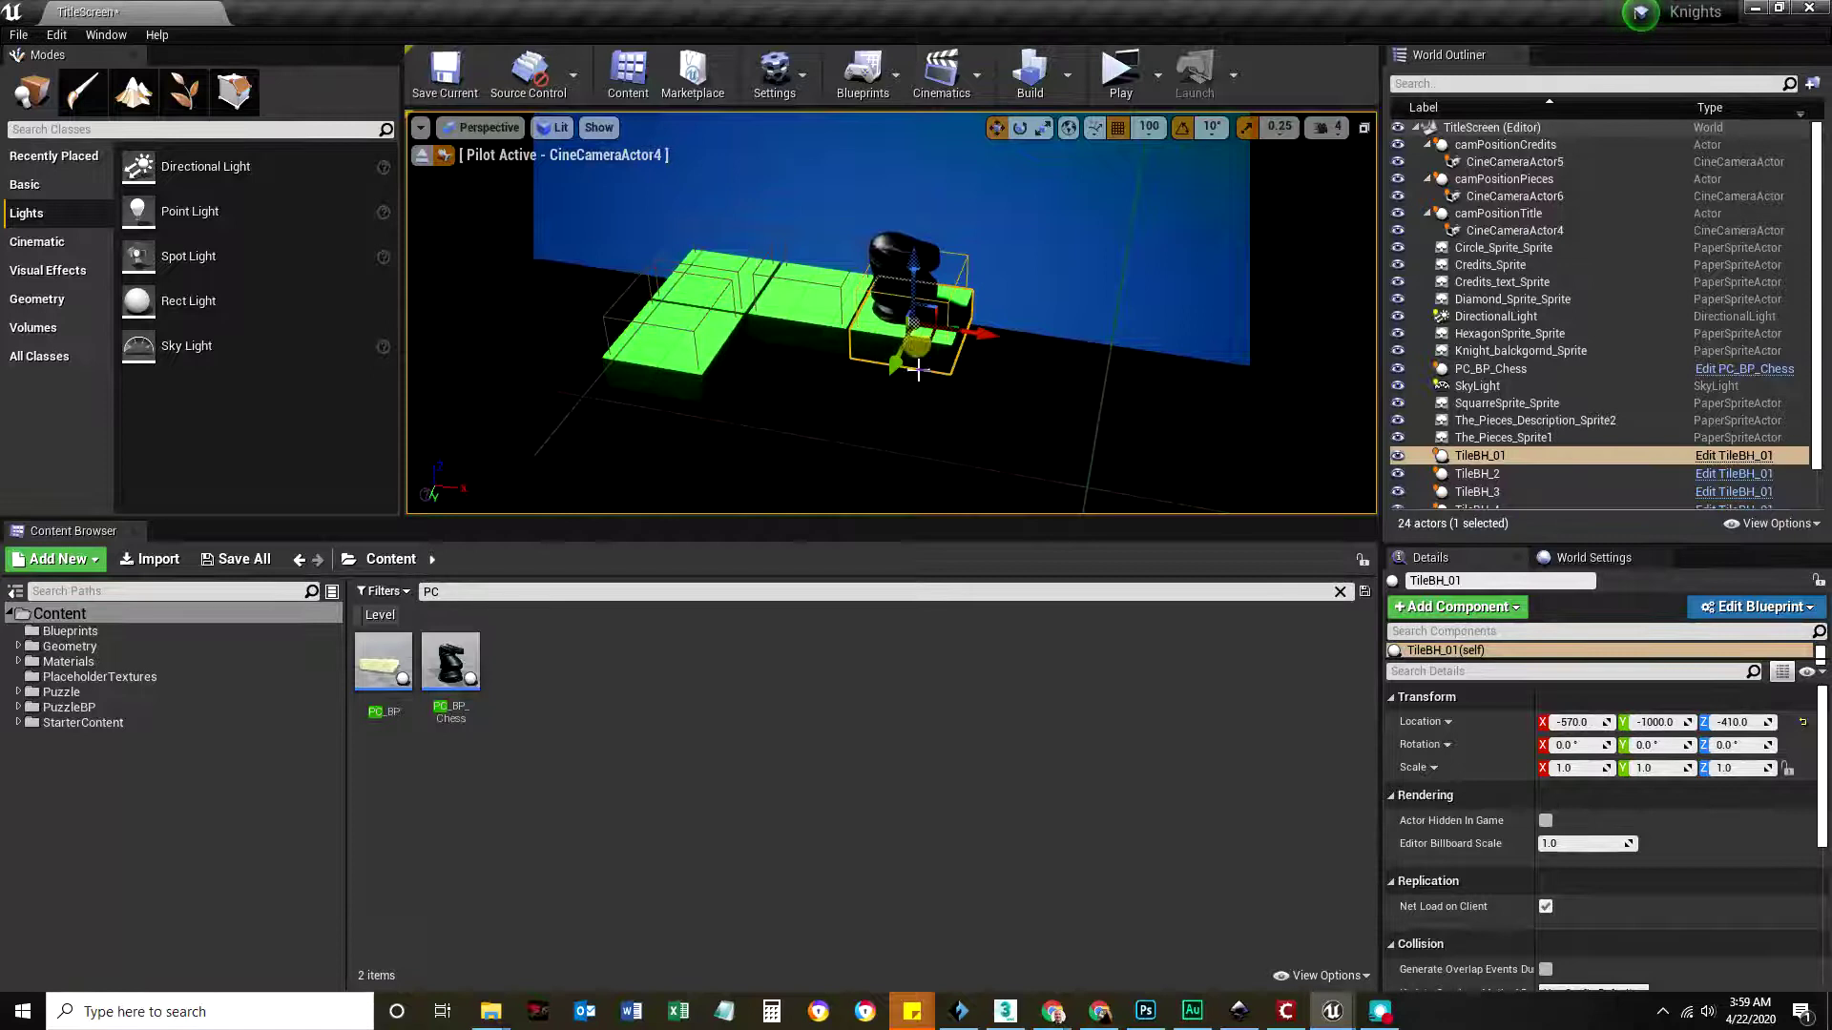
key(ctrl+w)
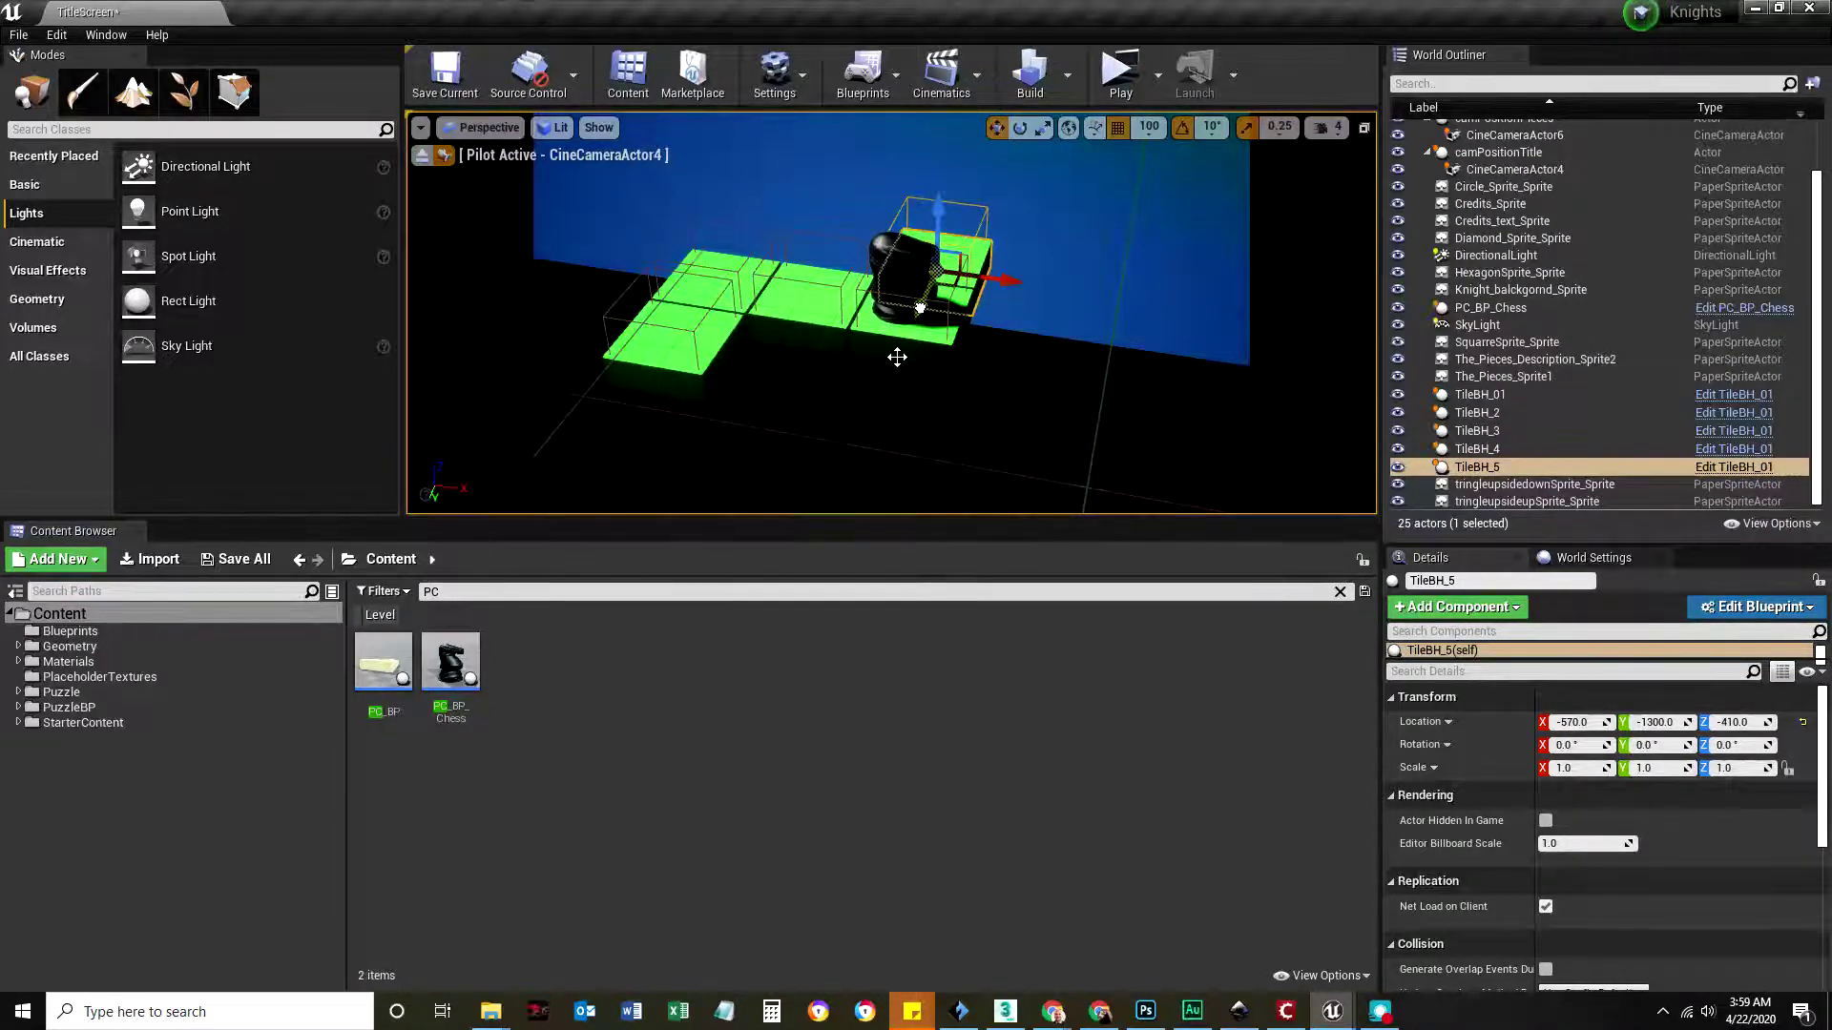
alt+drag(1007, 279, 1206, 304)
scroll(1108, 444, down, 5)
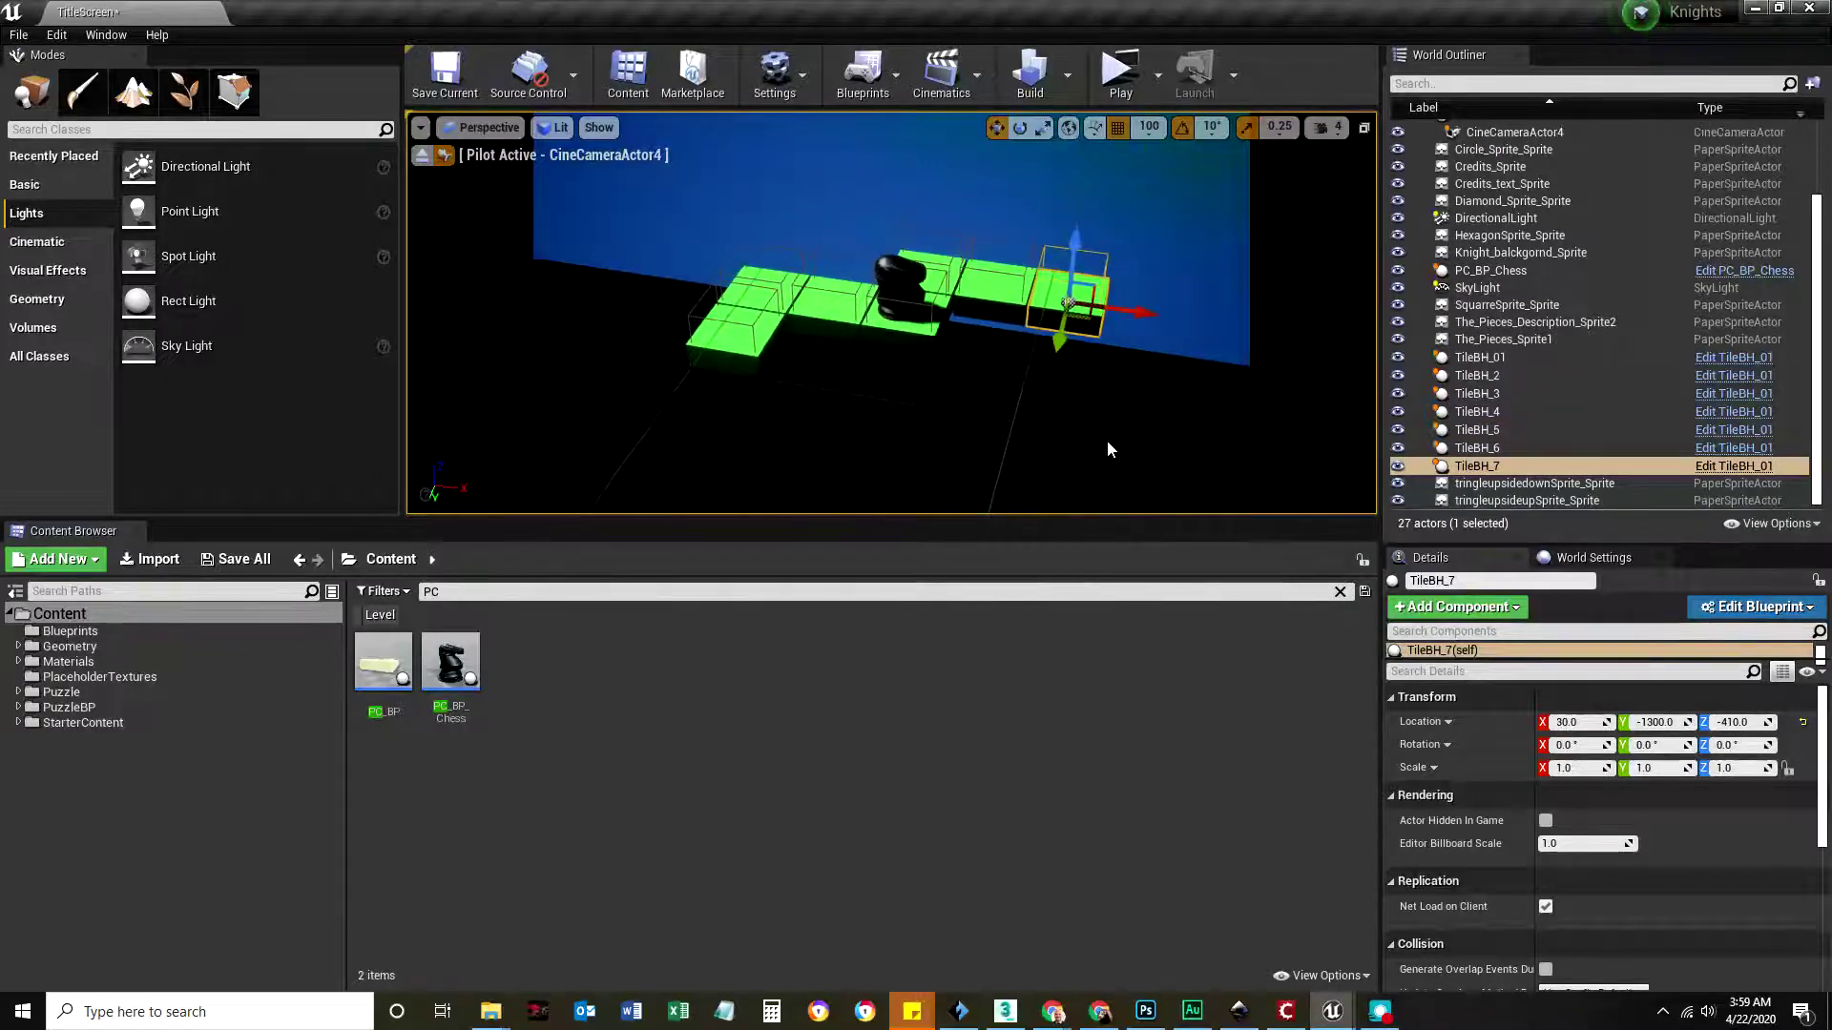
alt+drag(1059, 341, 1115, 276)
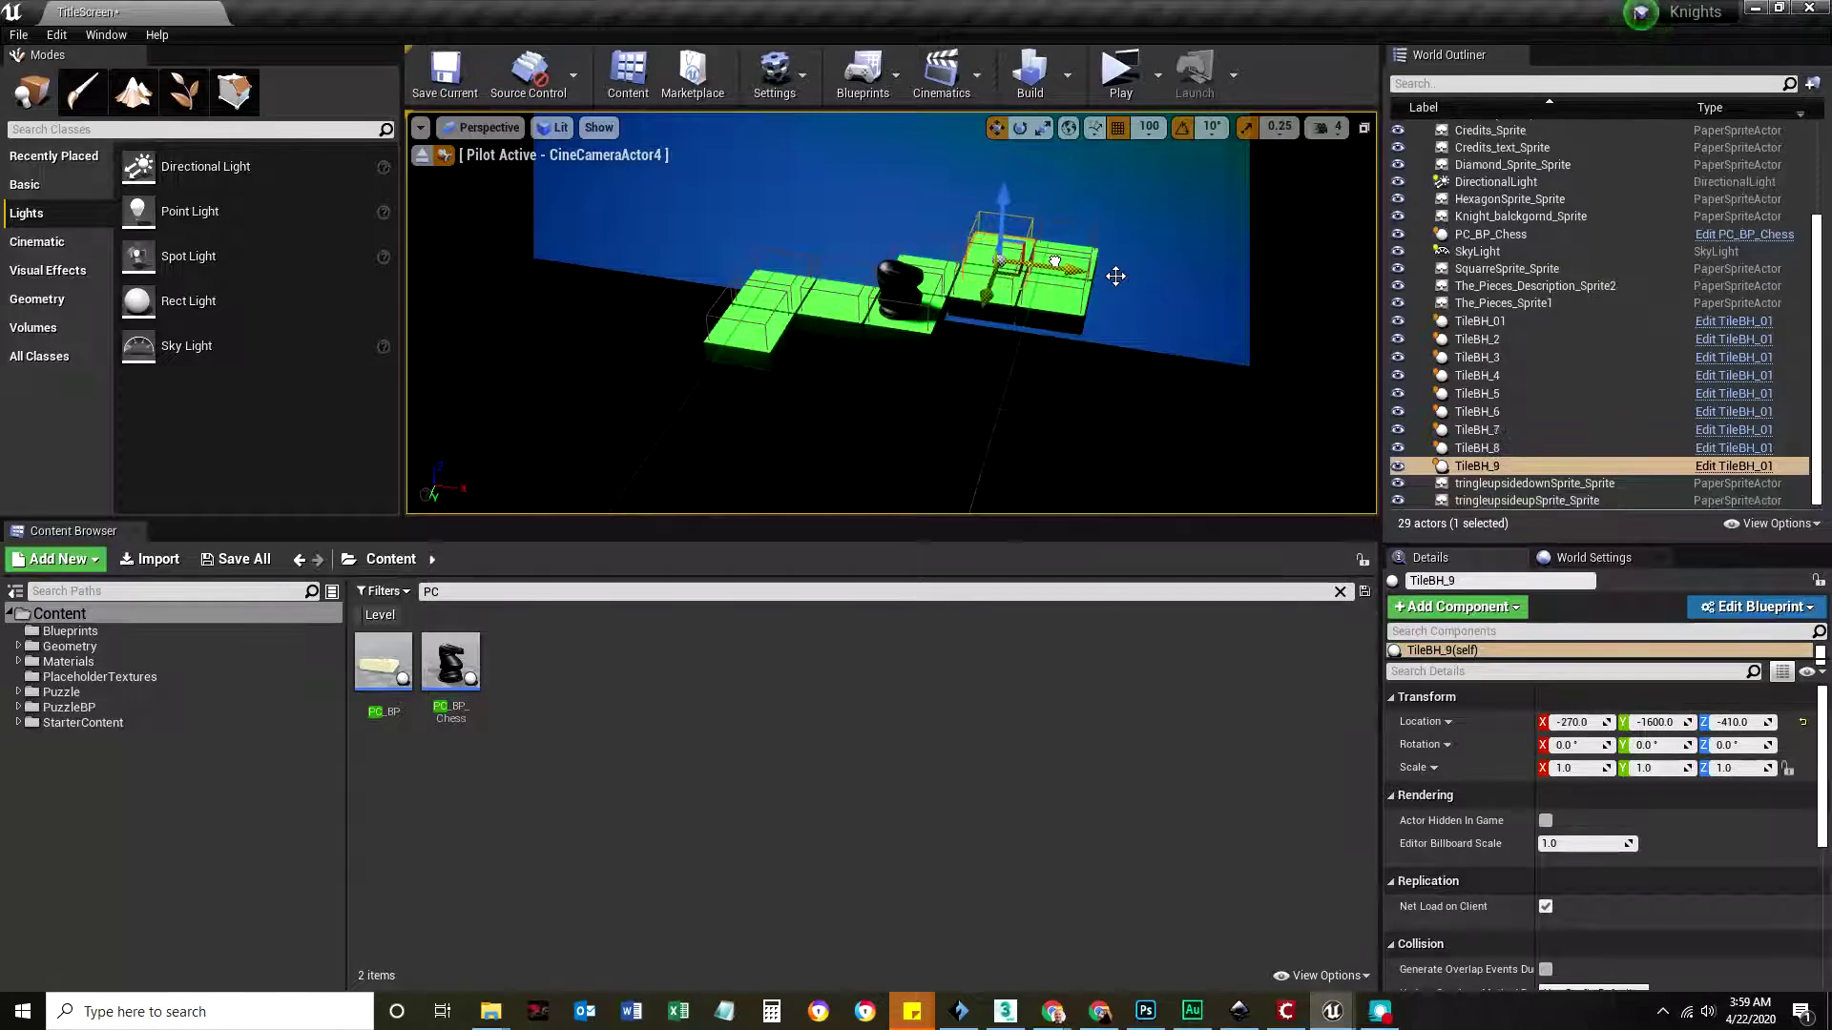
Step: Add copies of TileBH_9 sideways as TileBH_10 and TileBH_6 forward to Y -1000
click(1097, 285)
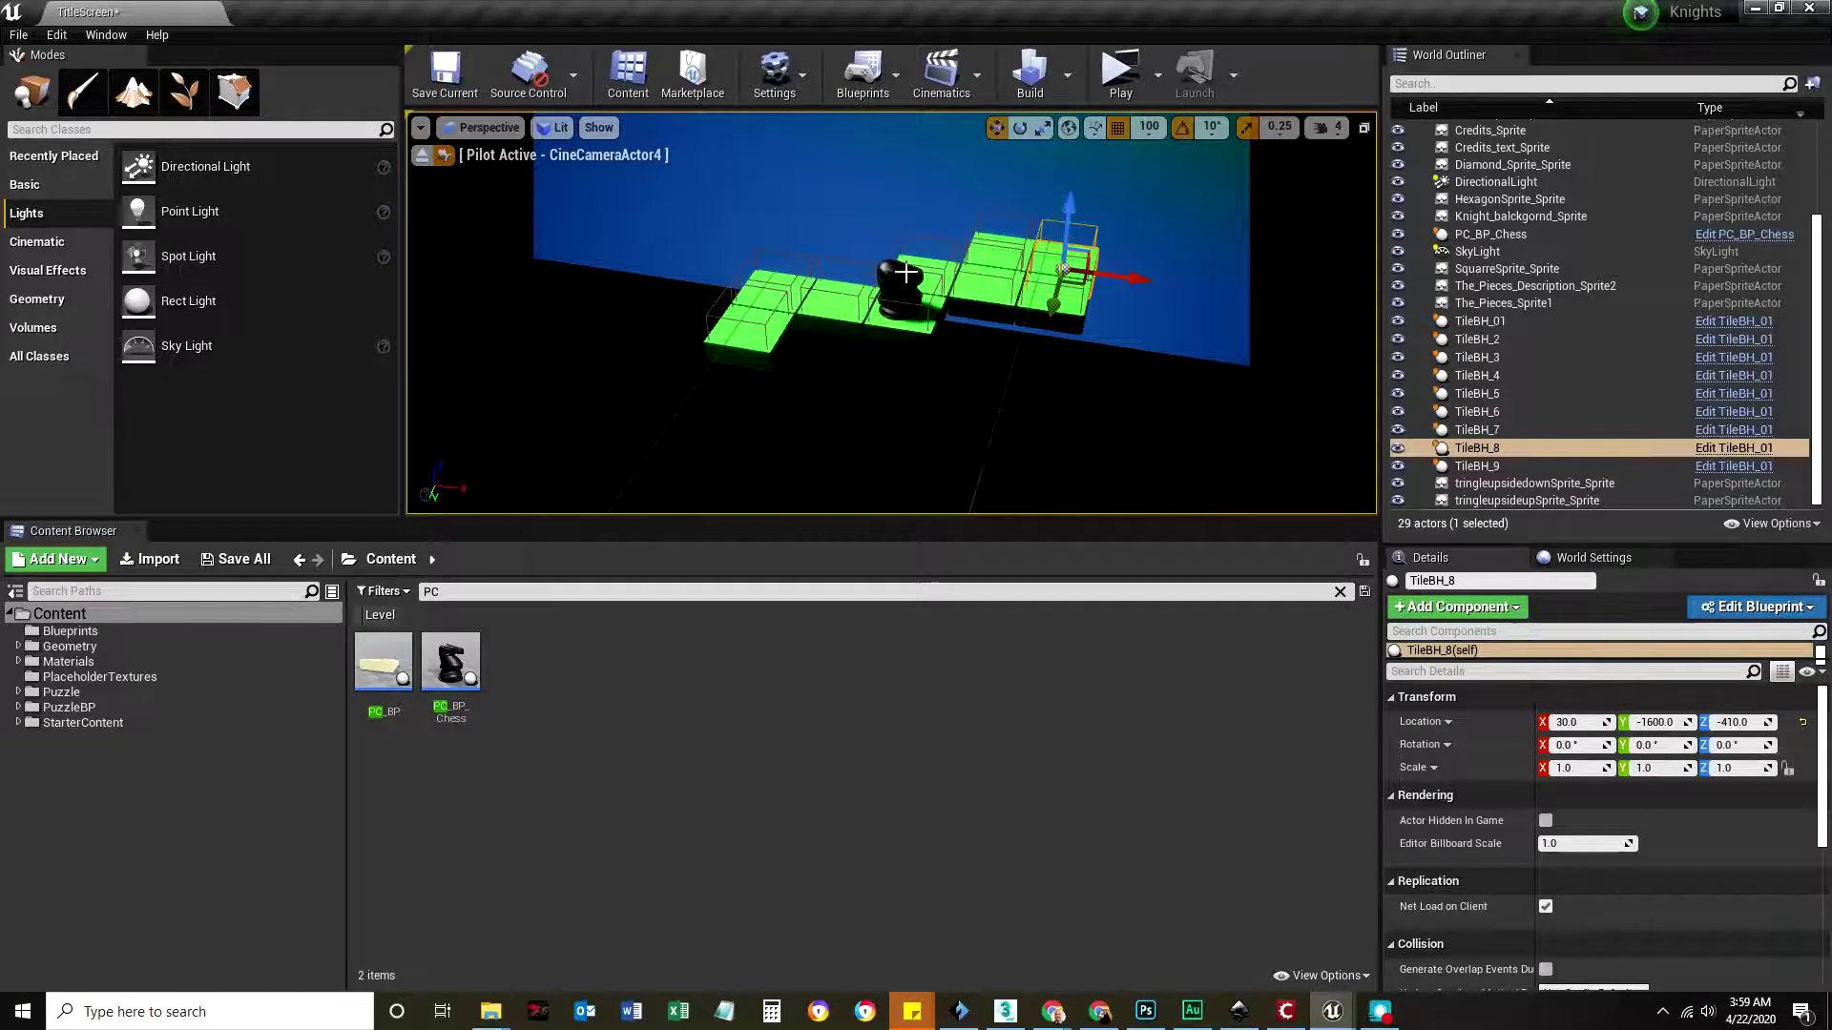
click(993, 258)
alt+drag(1064, 268, 1006, 251)
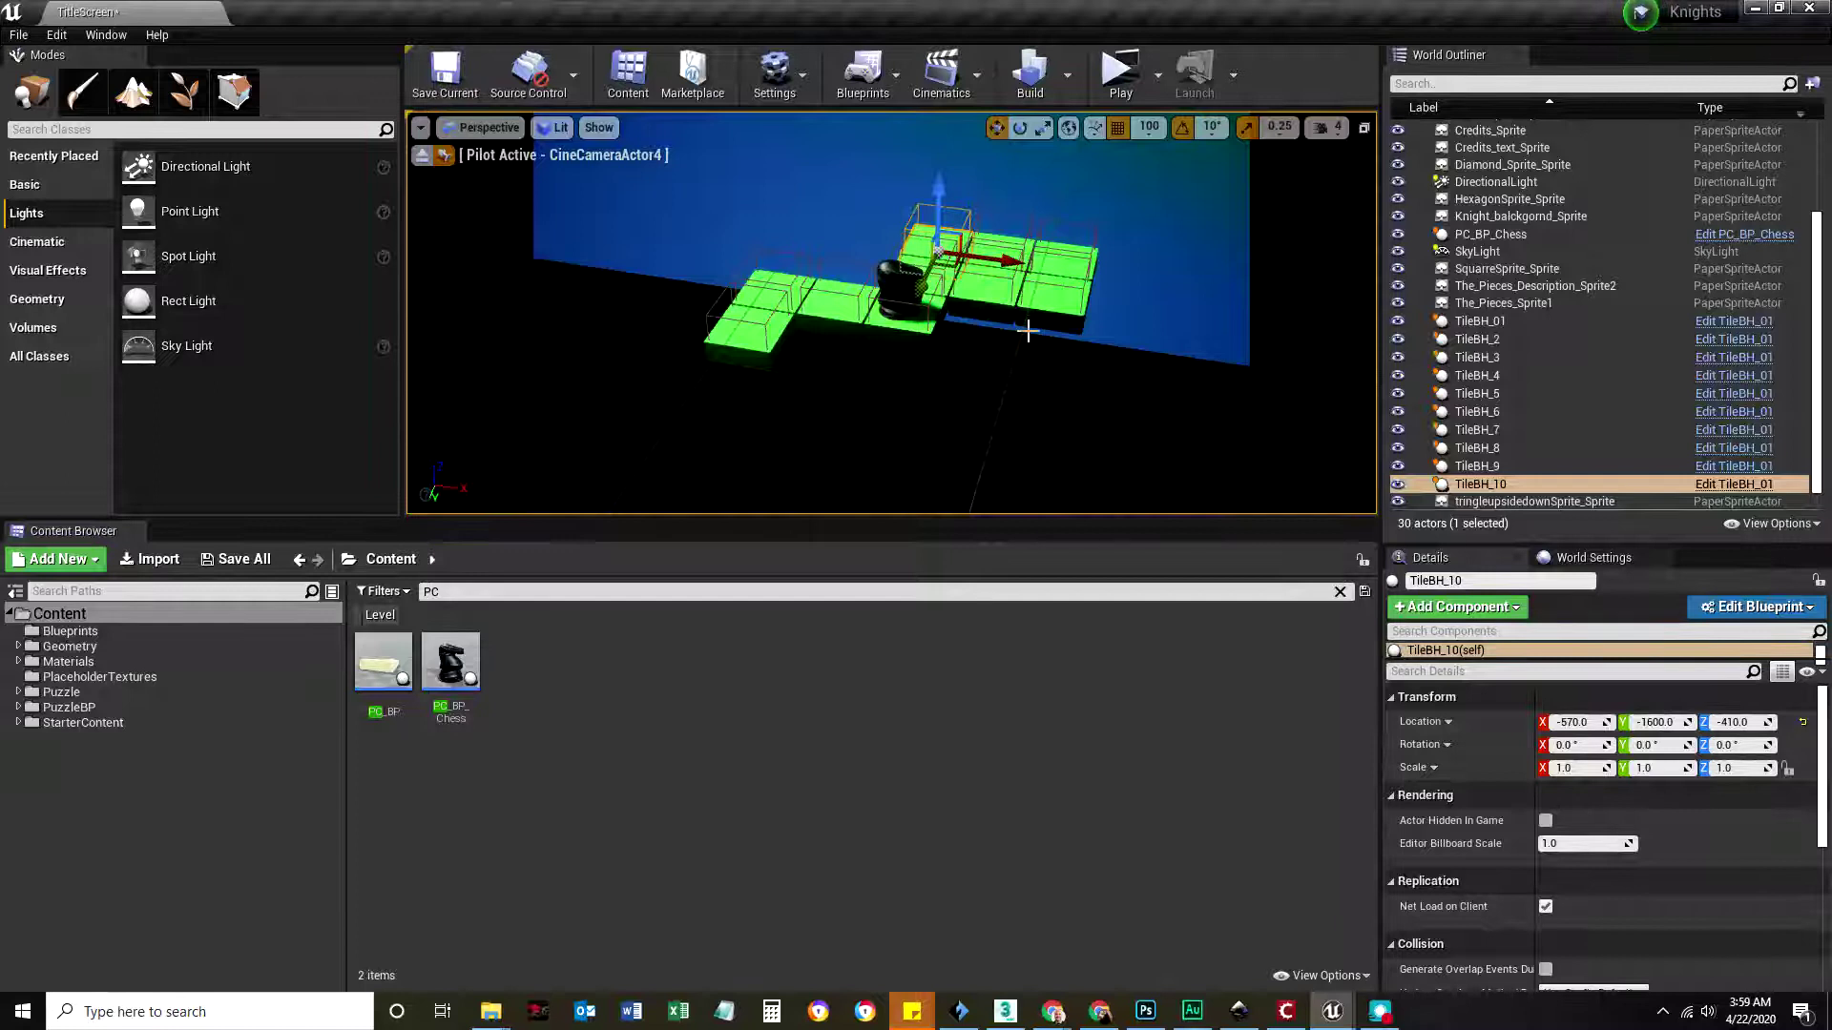
click(983, 300)
alt+drag(975, 321, 1083, 349)
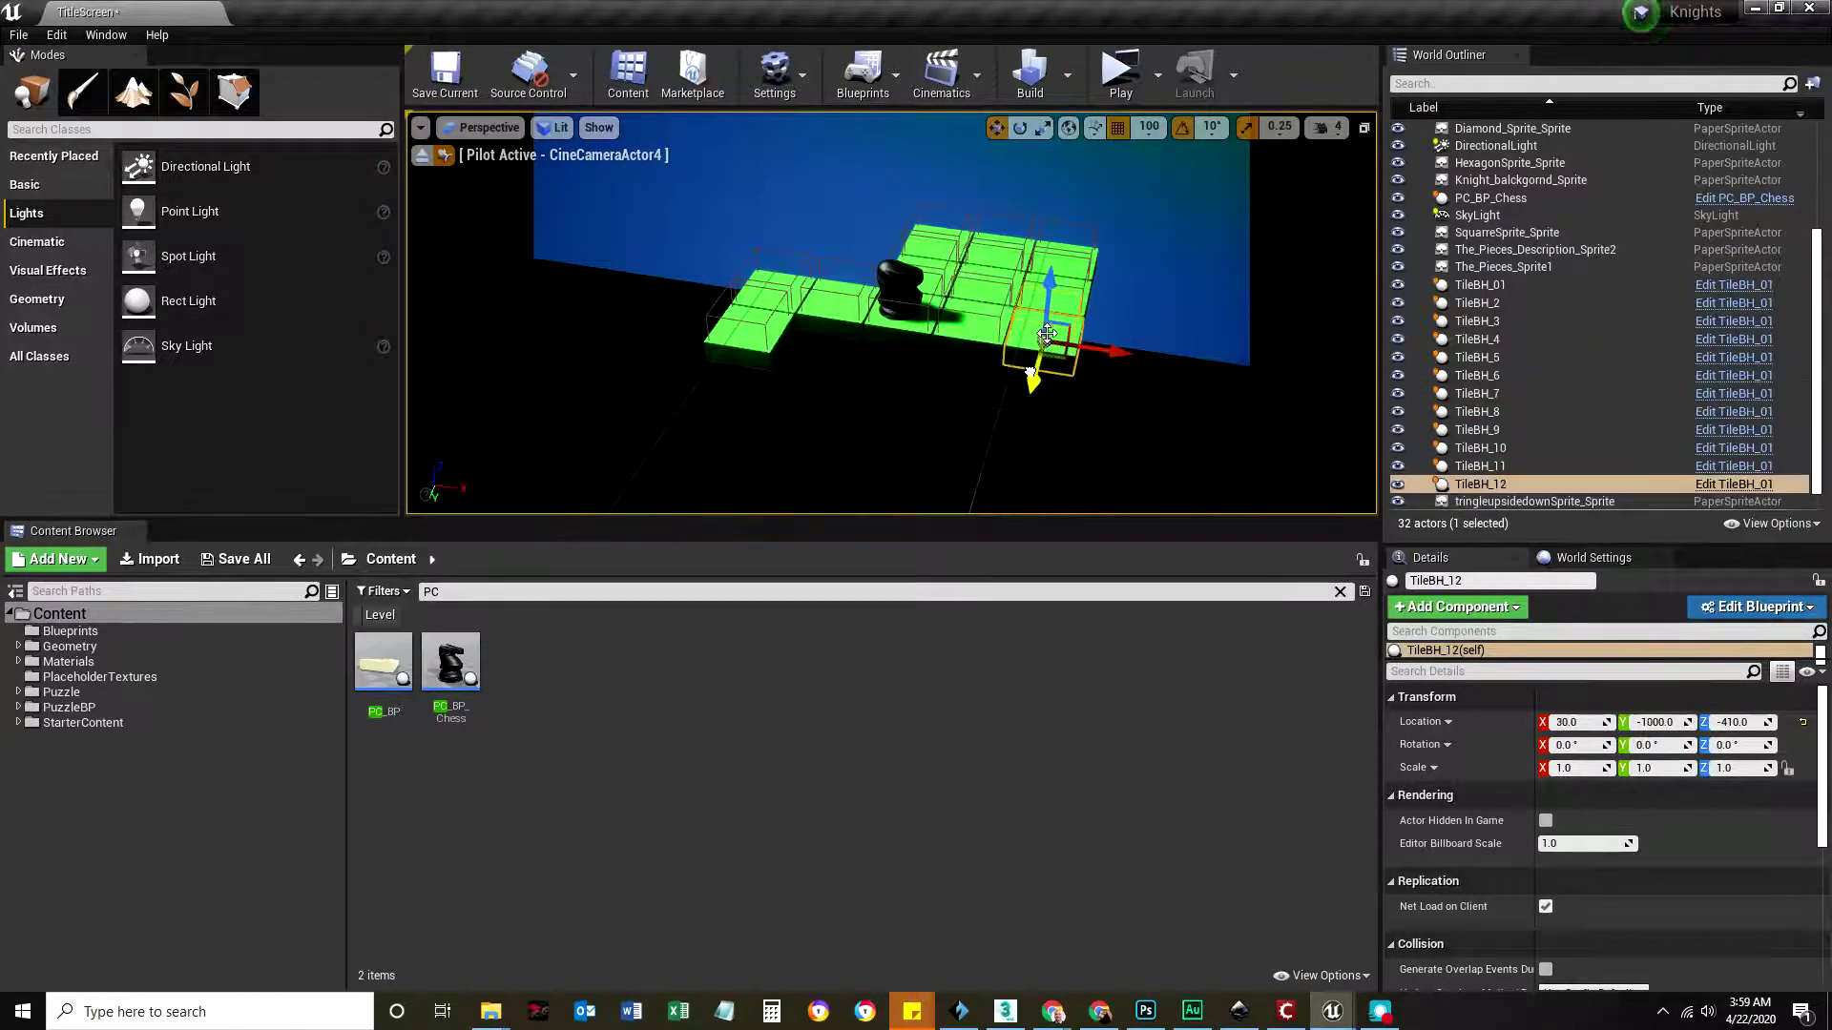
Step: Delete the unwanted top-right TileBH_8 and bring the title camera closer to the board
click(1078, 439)
click(1075, 264)
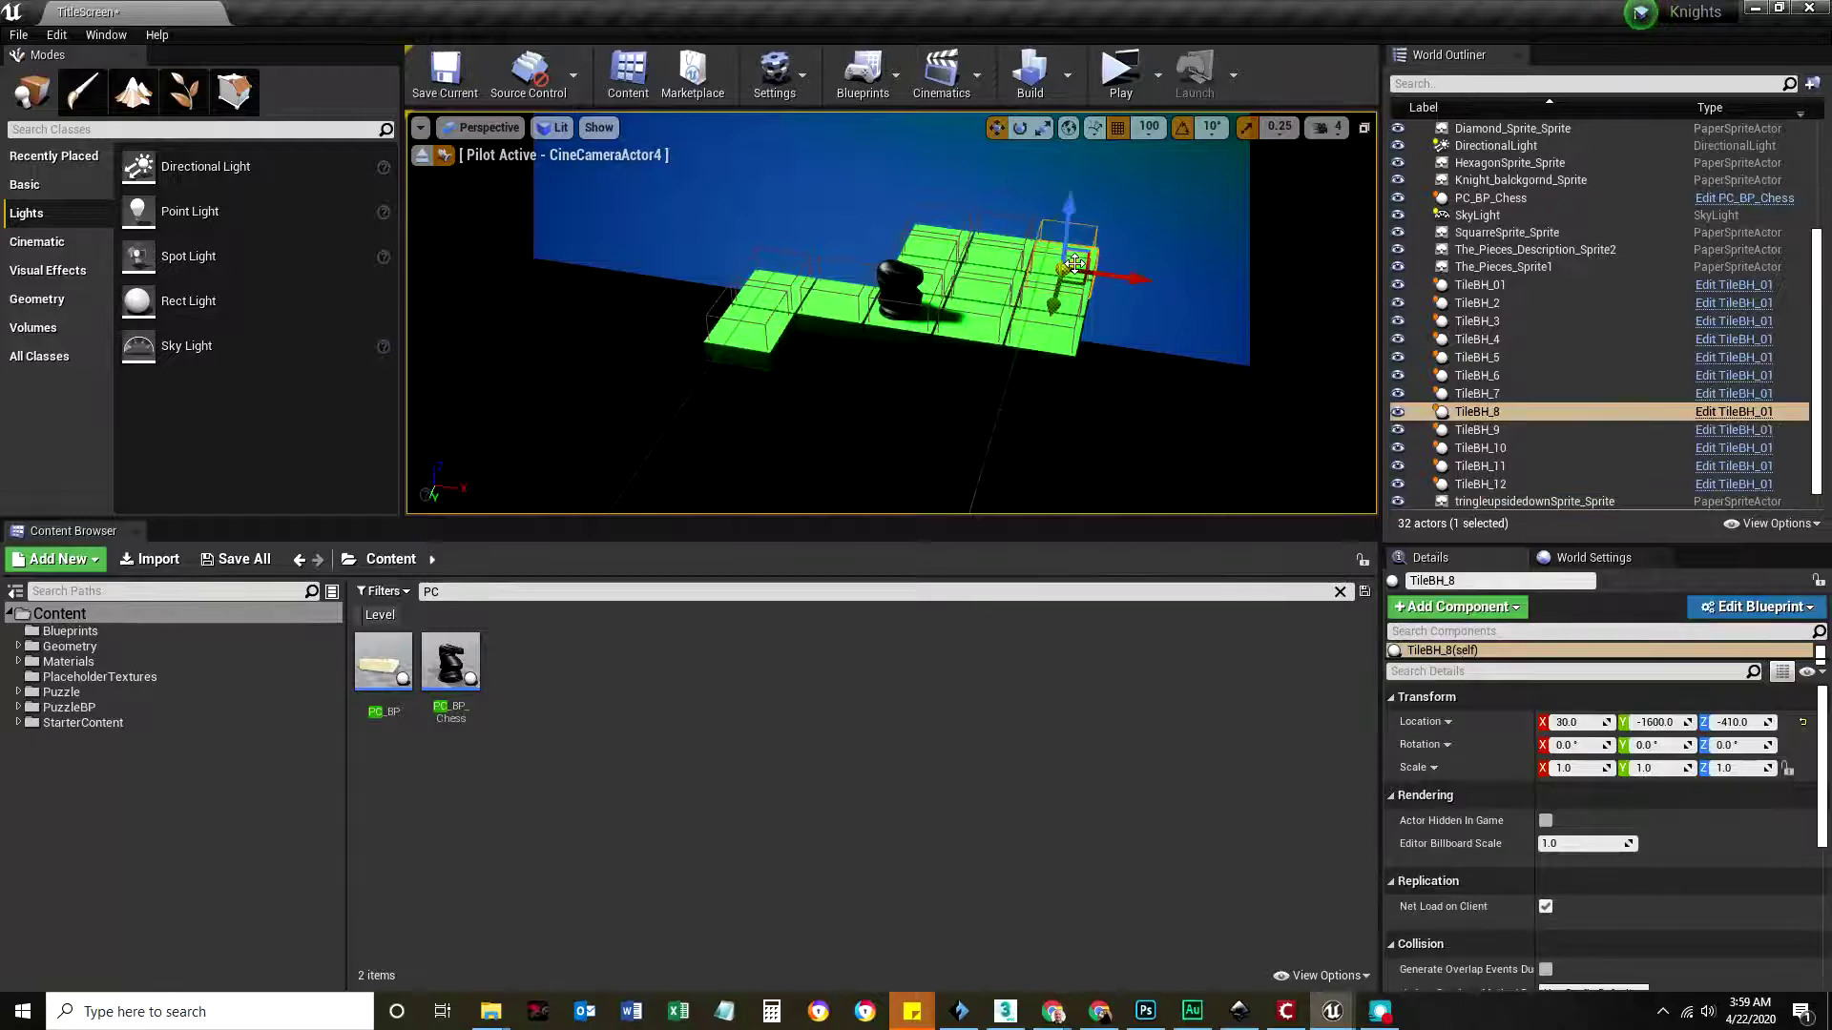
key(Delete)
right_drag(960, 380, 957, 378)
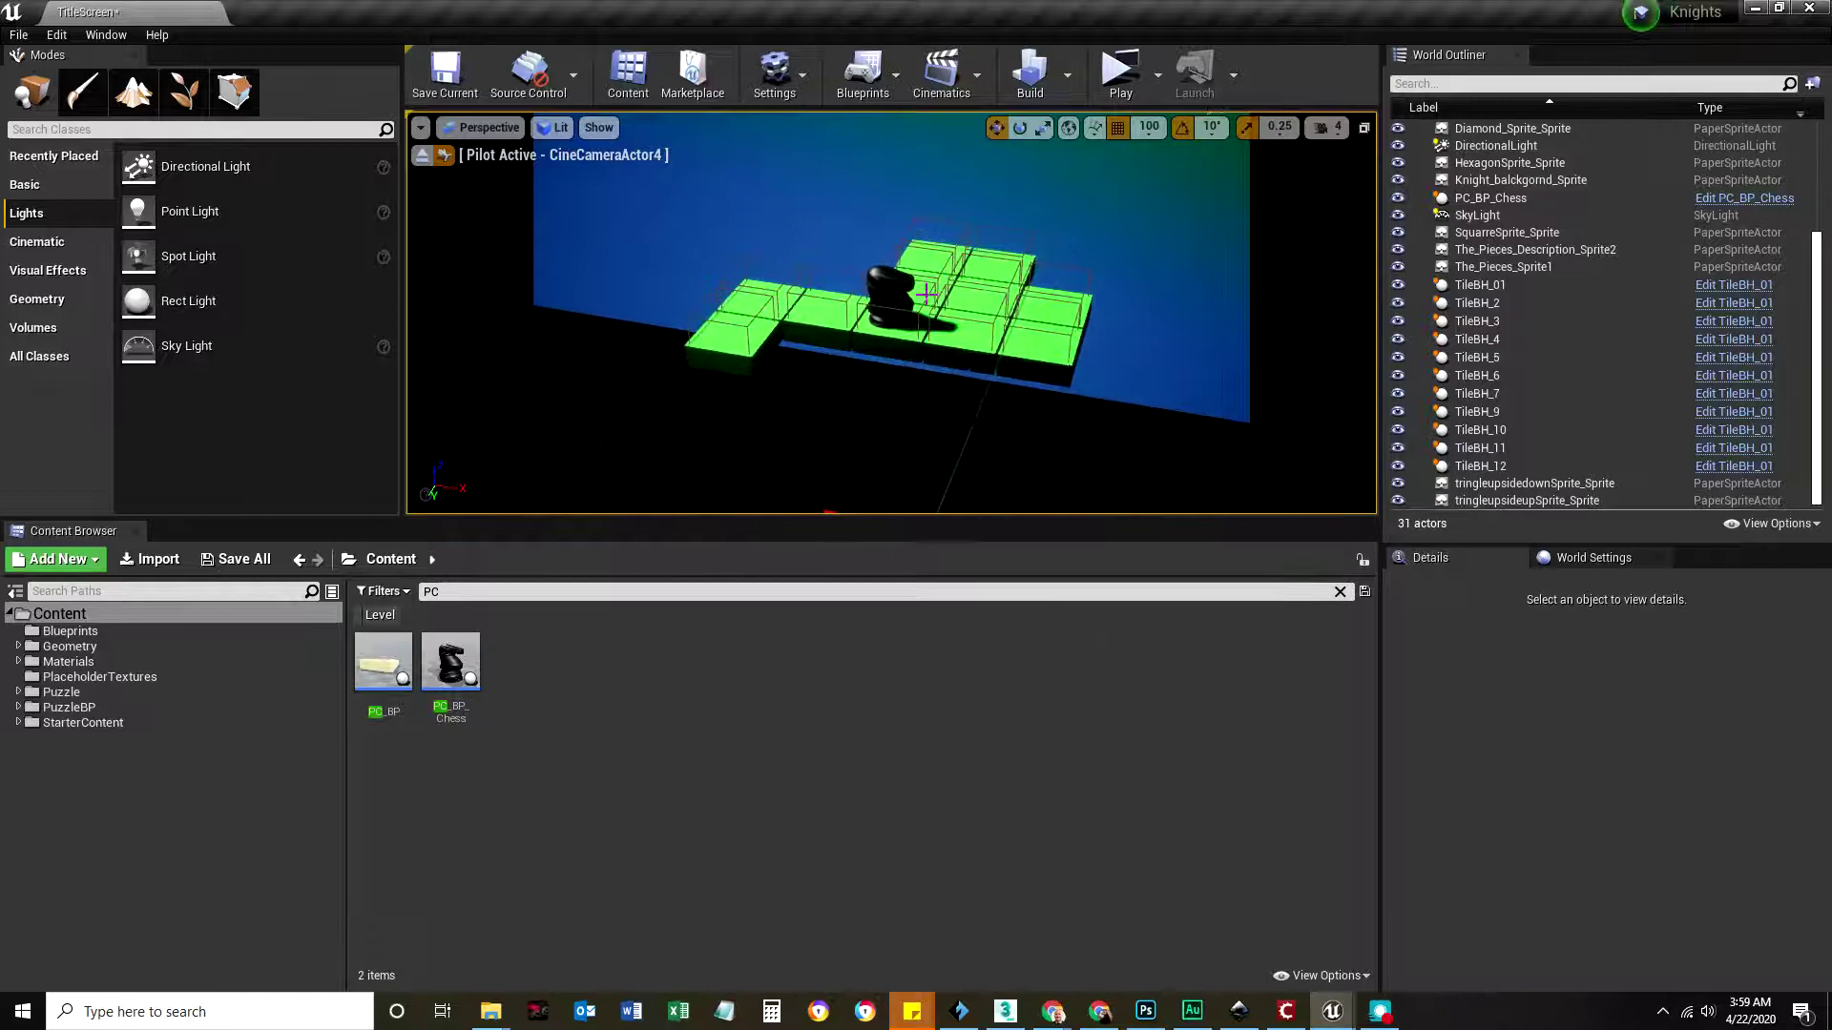
click(1025, 339)
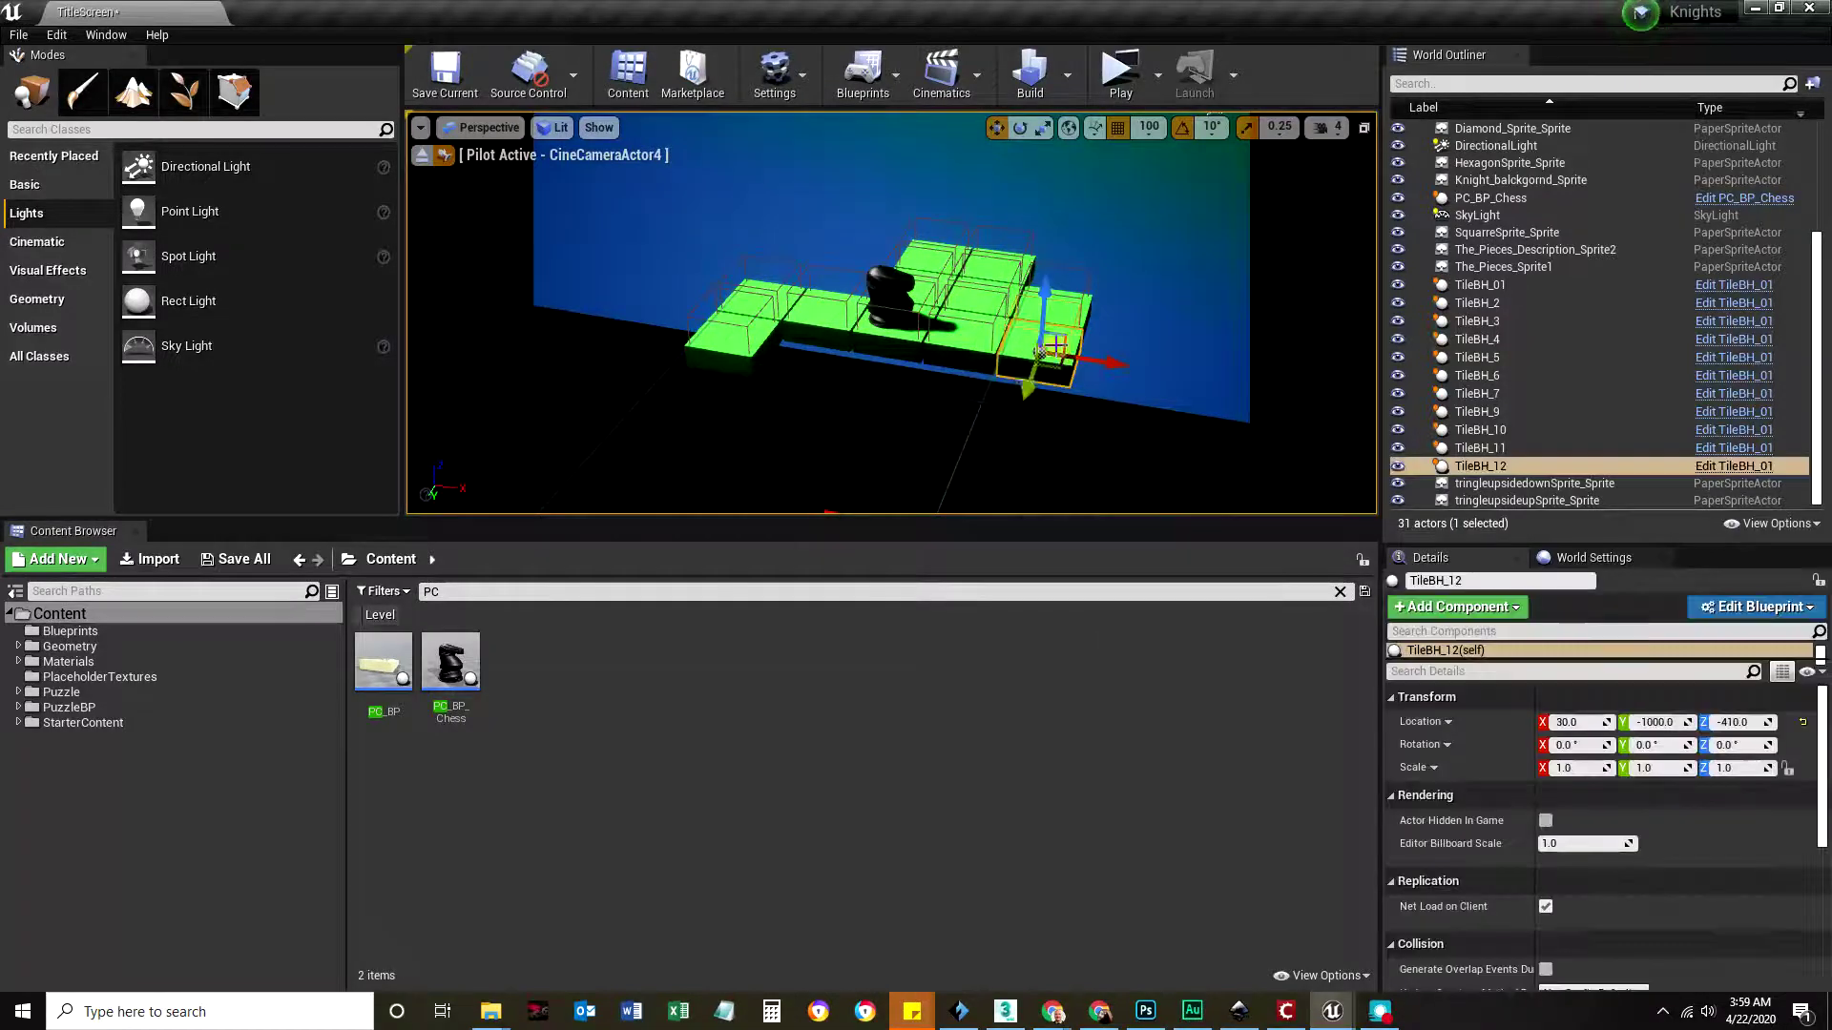
scroll(1024, 372, up, 3)
right_drag(1023, 380, 1022, 380)
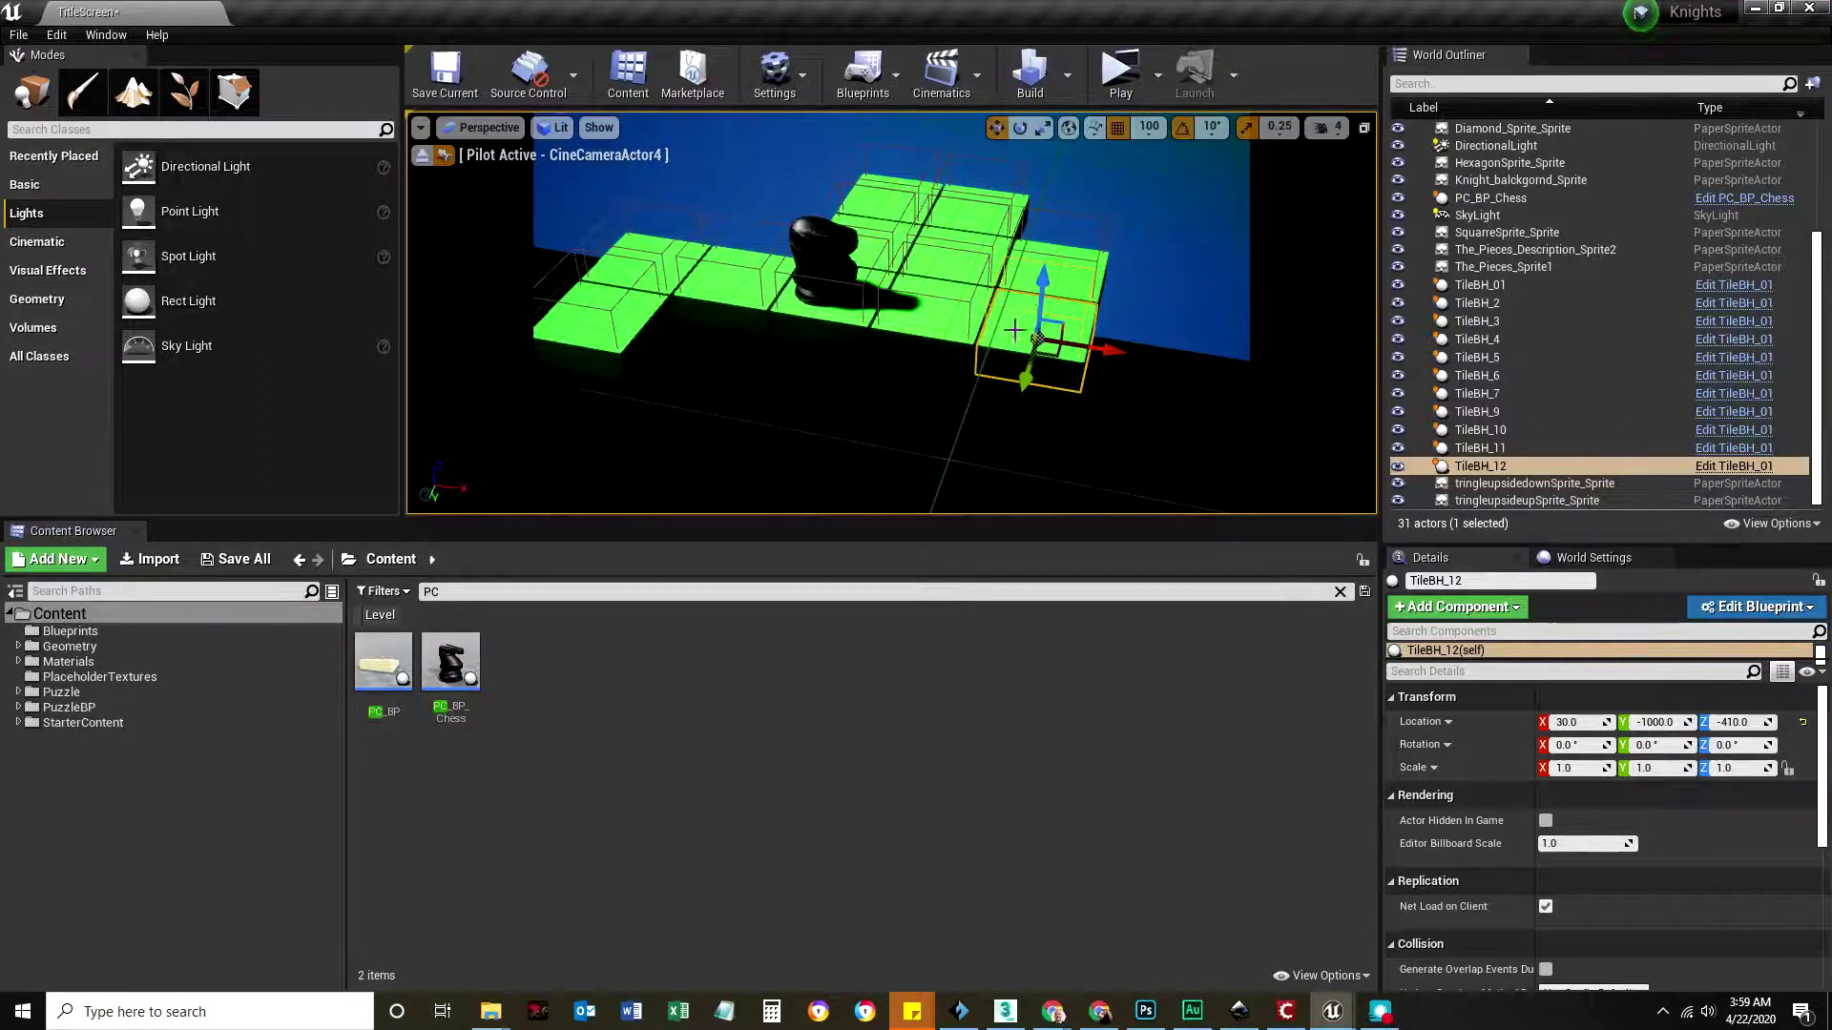
Step: Hop the knight across several highlighted tiles in the preview, then close it
click(596, 324)
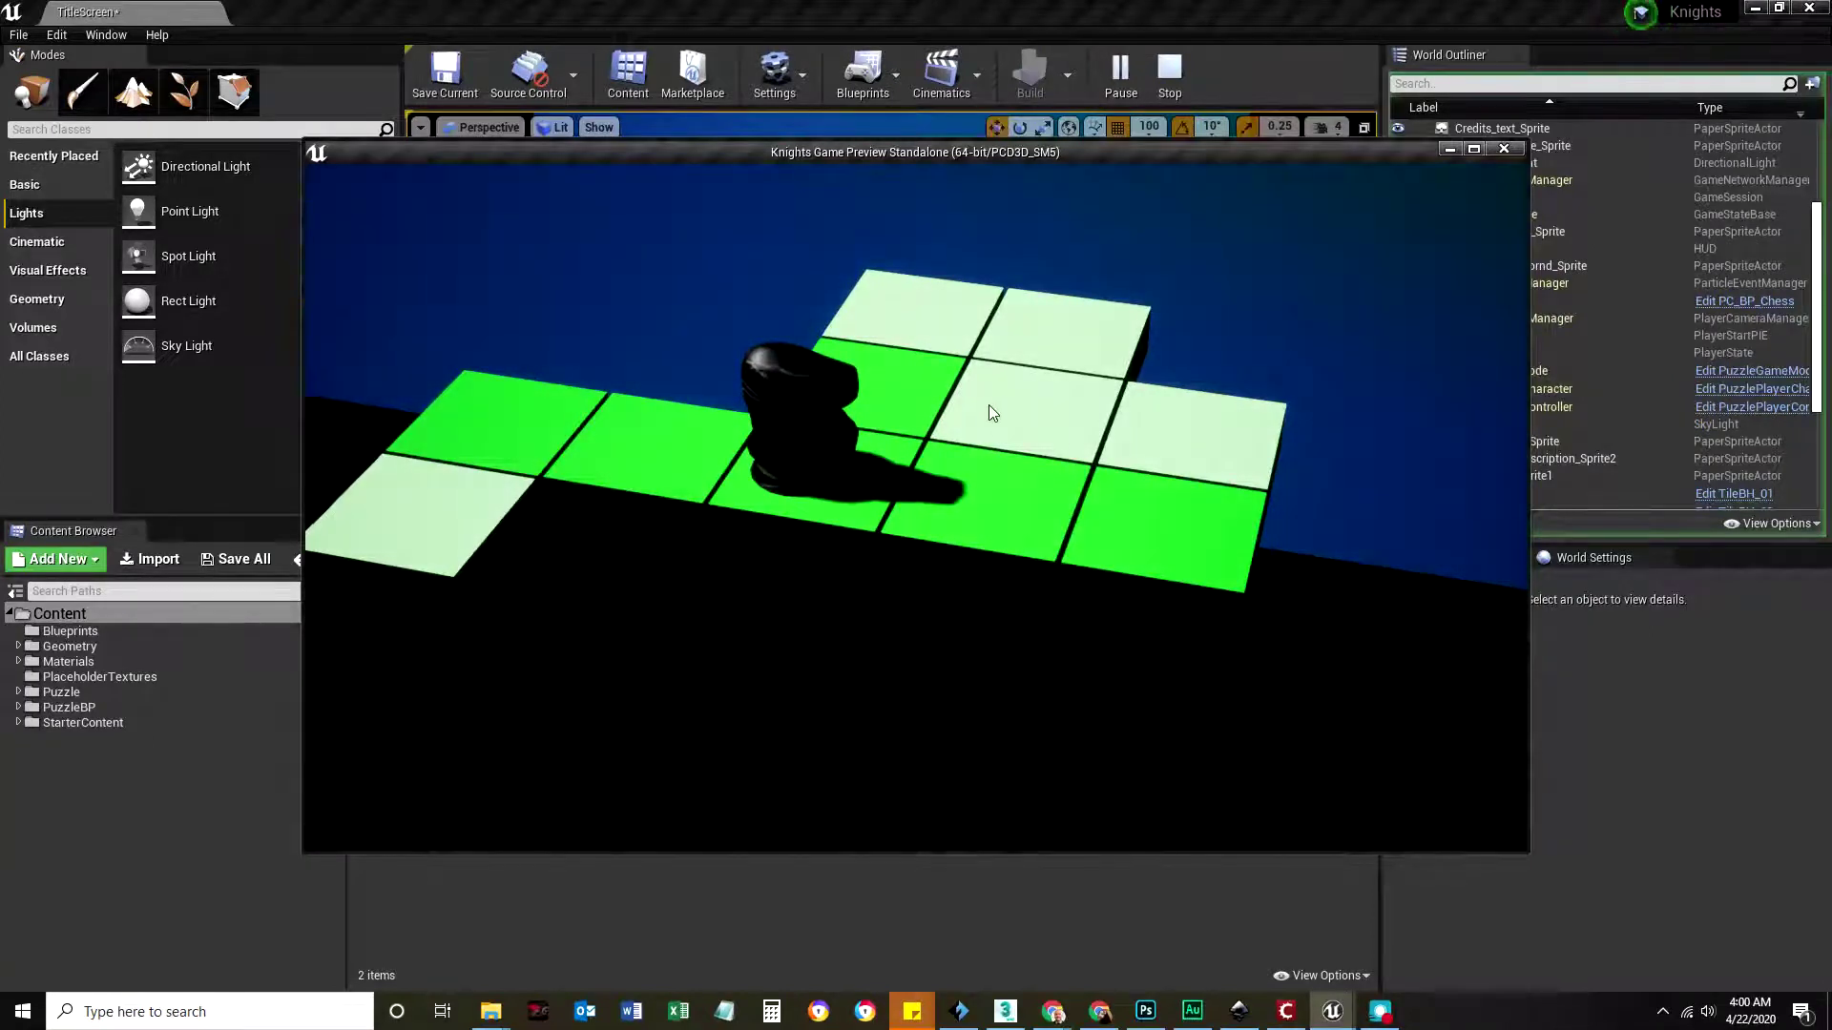
click(1013, 399)
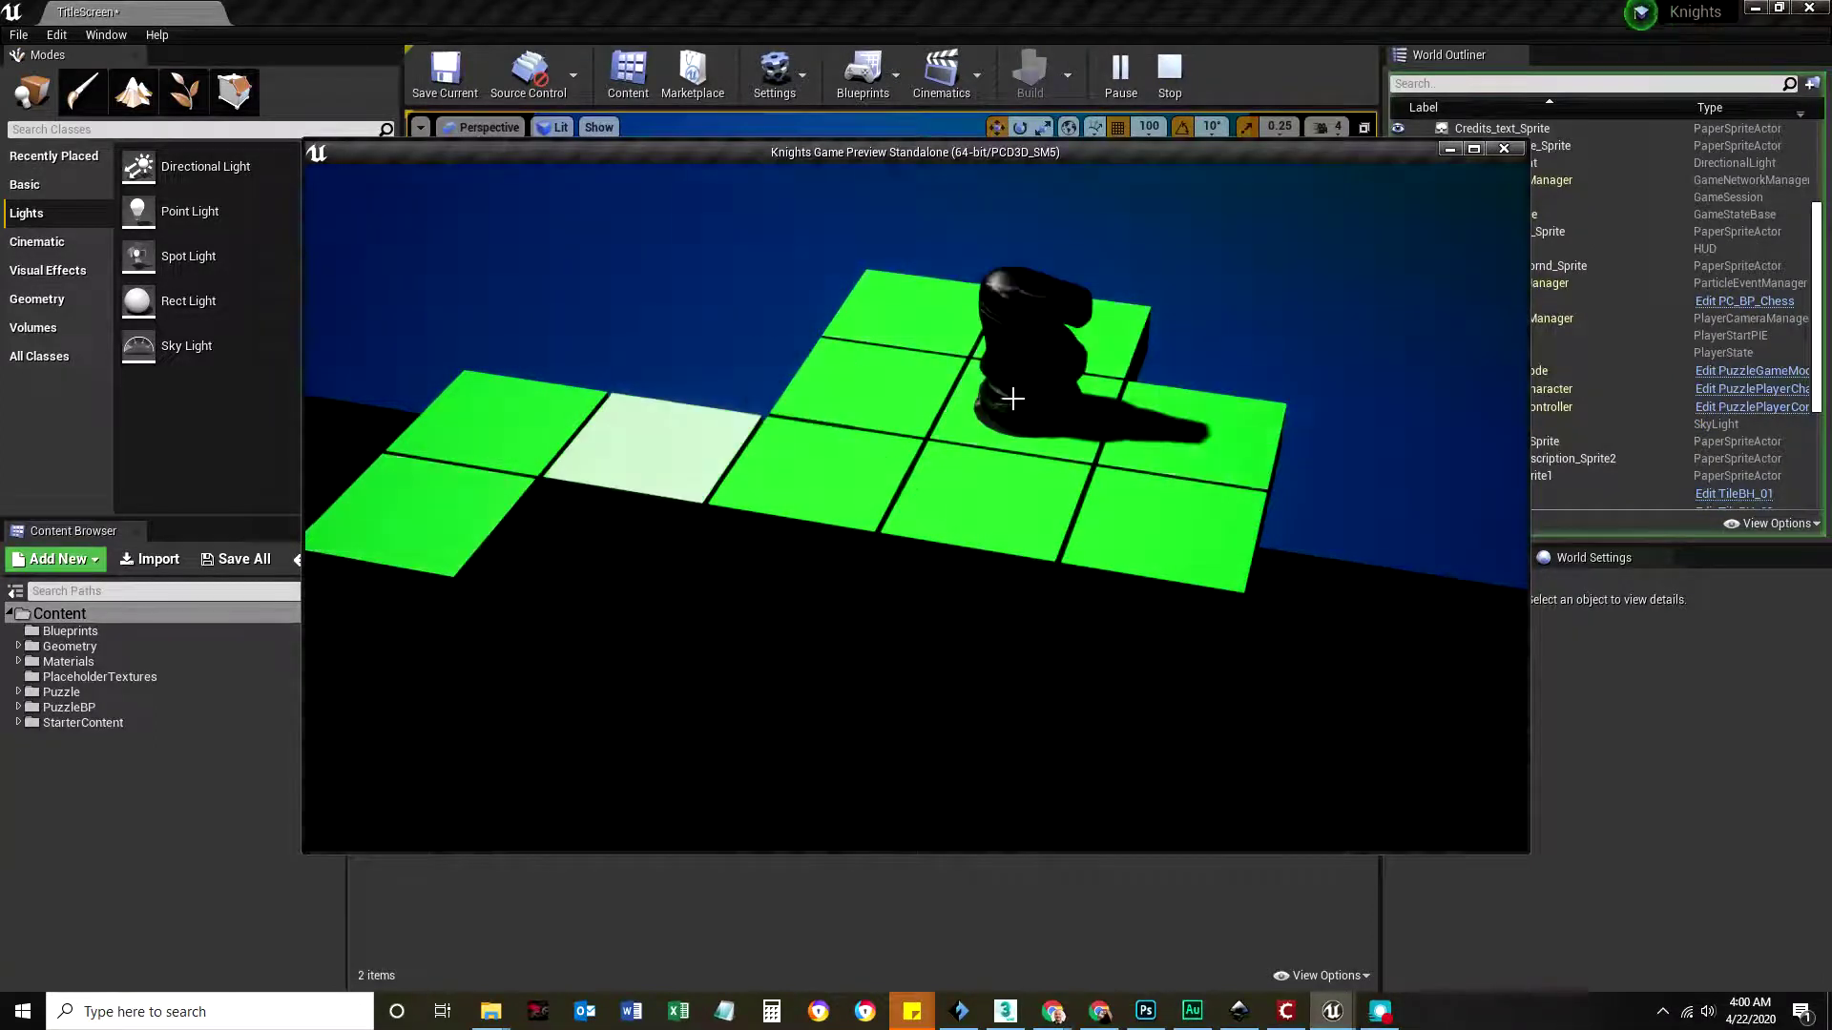
click(672, 462)
click(908, 304)
click(714, 463)
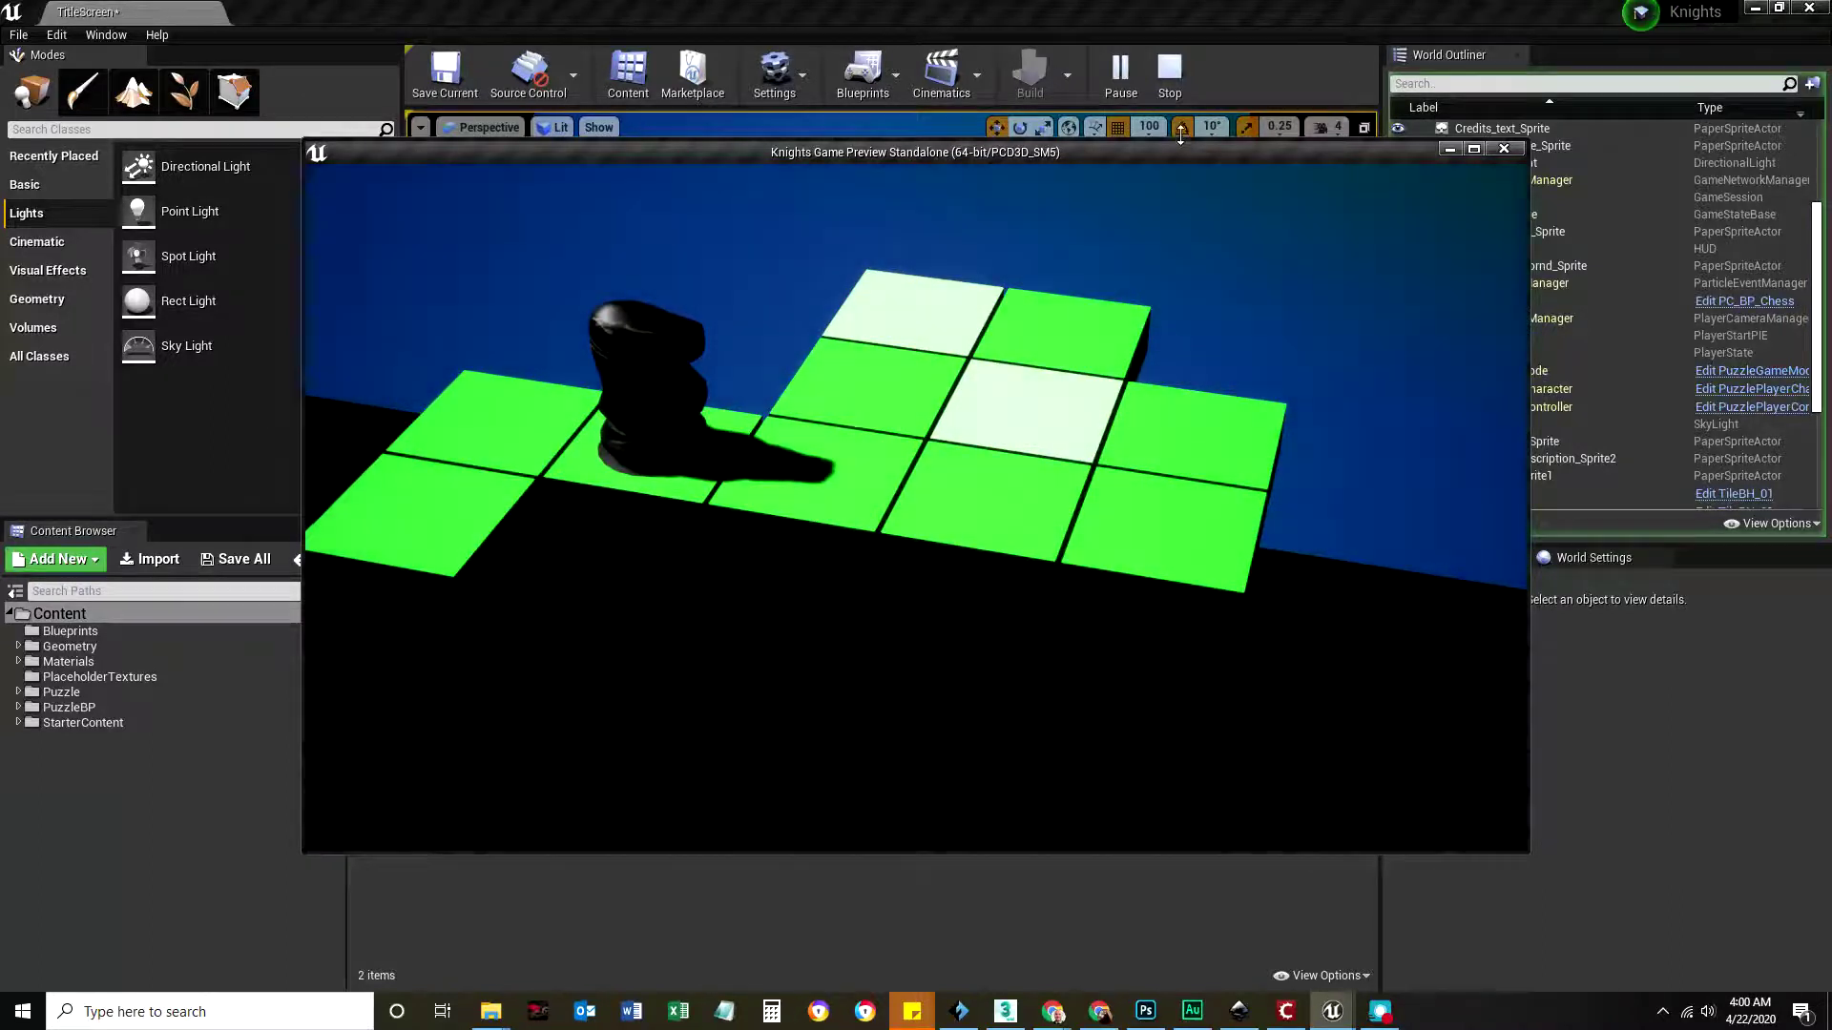
click(1503, 149)
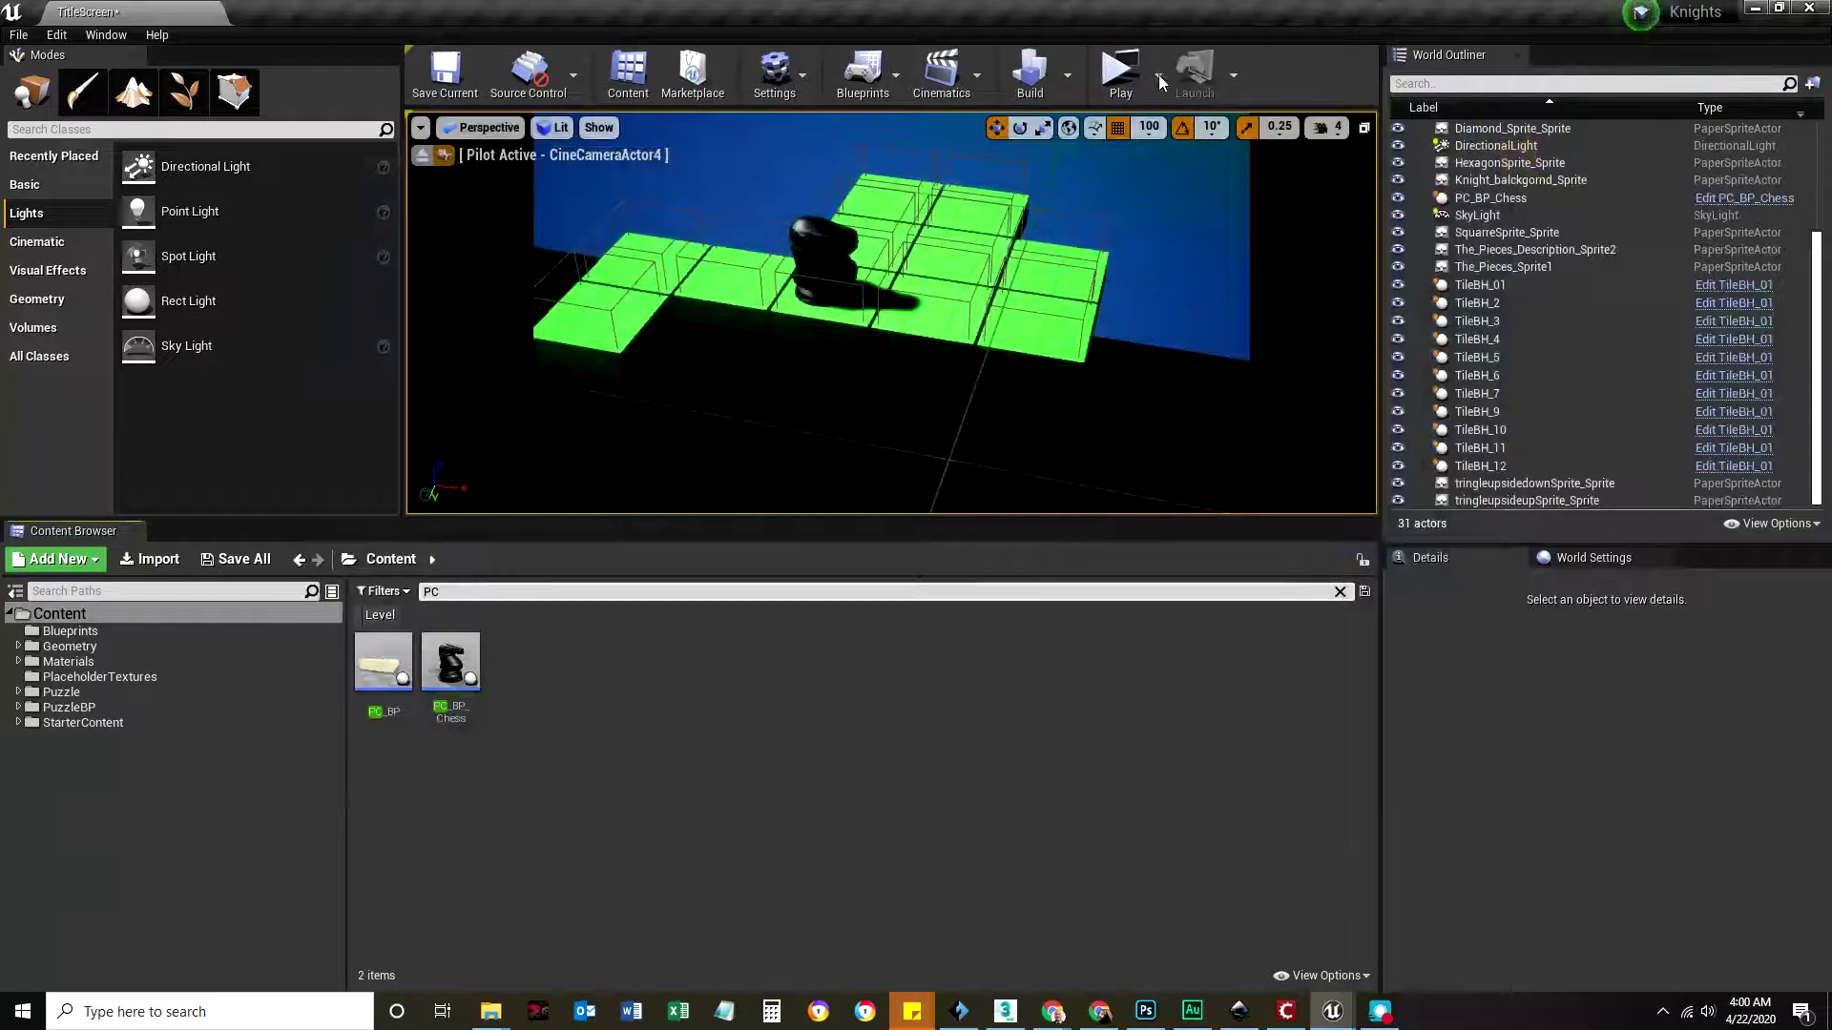
Step: Relaunch with Alt+P and hop the knight repeatedly between the centre-back and lit left tiles
key(alt+p)
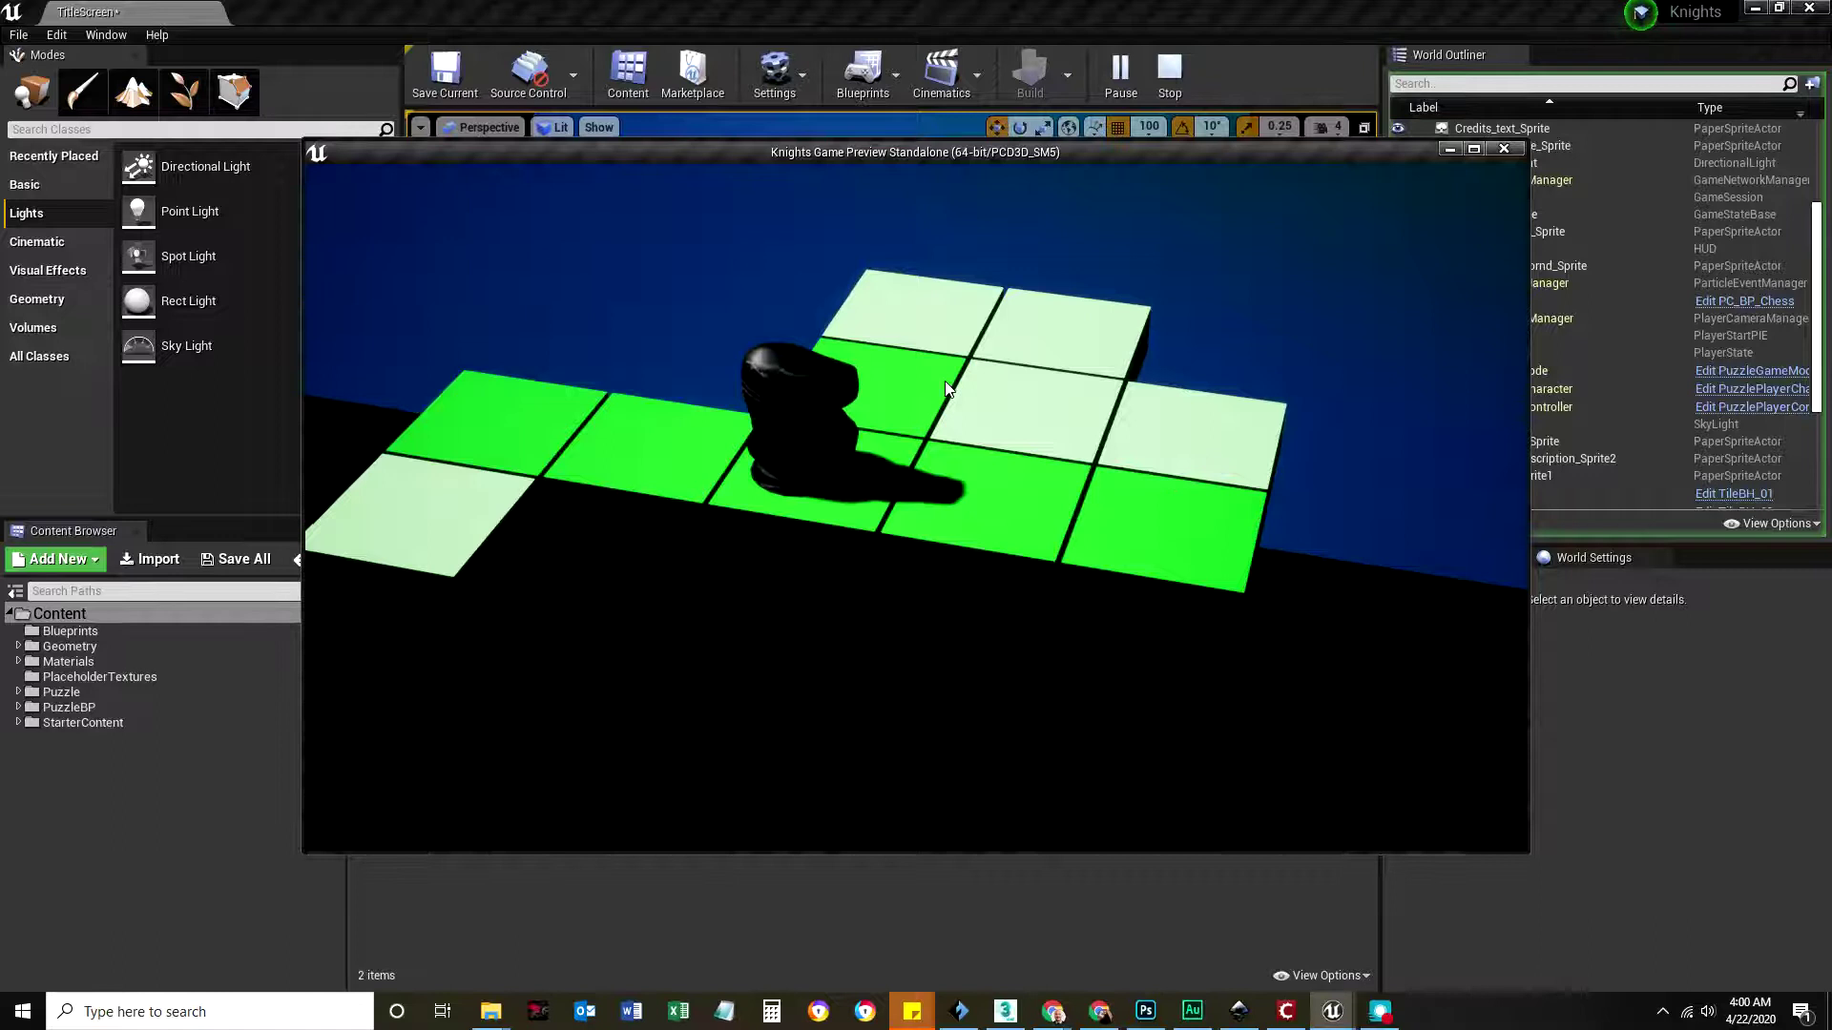
click(969, 392)
click(647, 452)
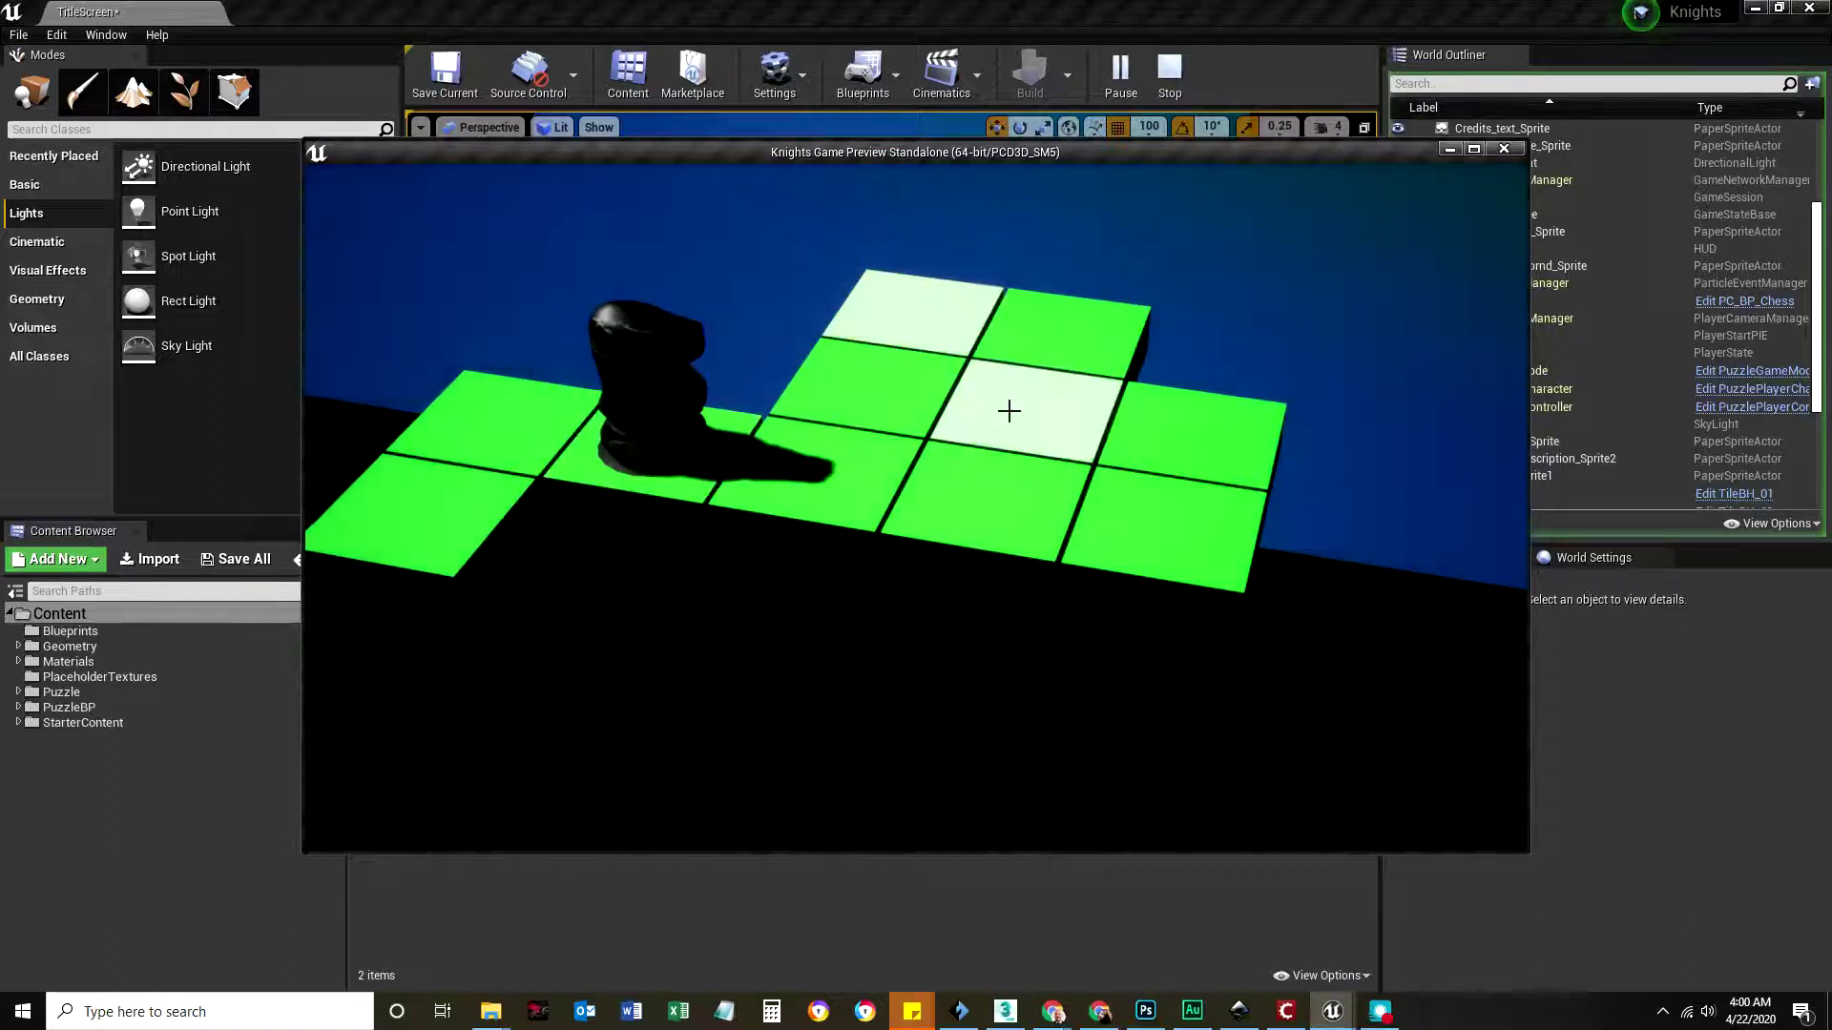
click(995, 405)
click(658, 425)
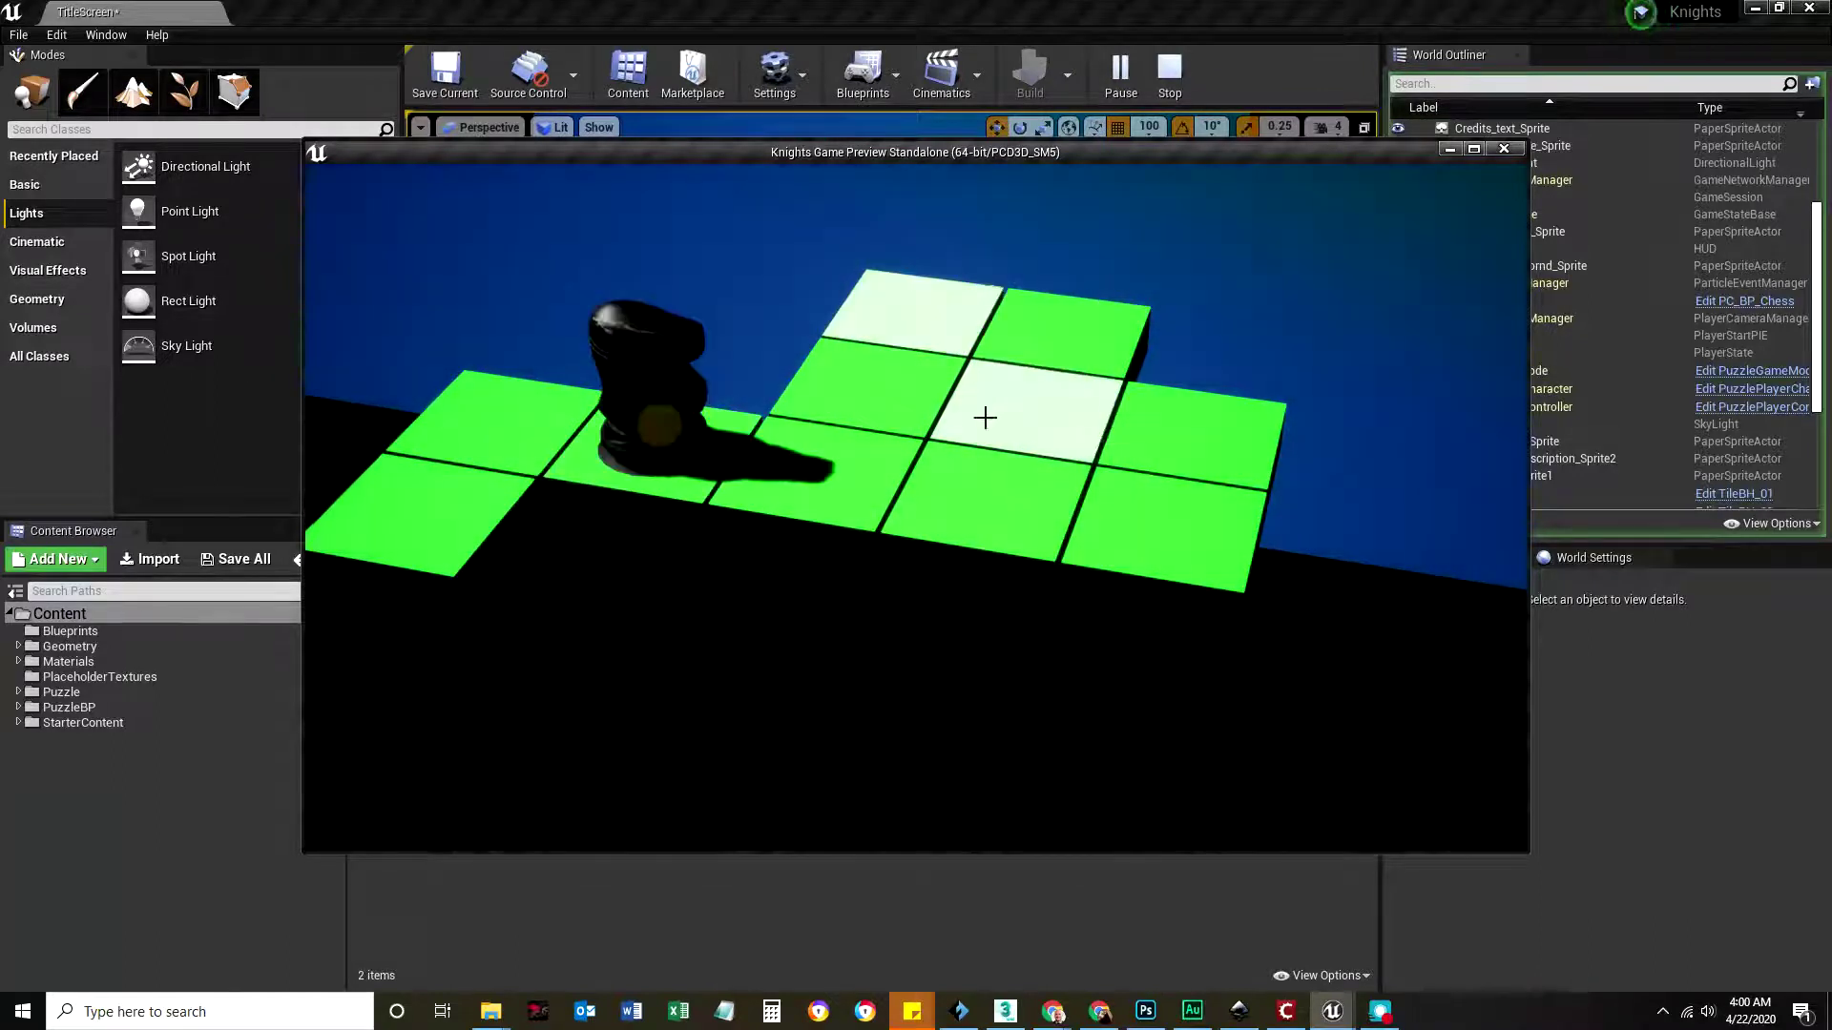
click(980, 417)
click(633, 462)
click(965, 353)
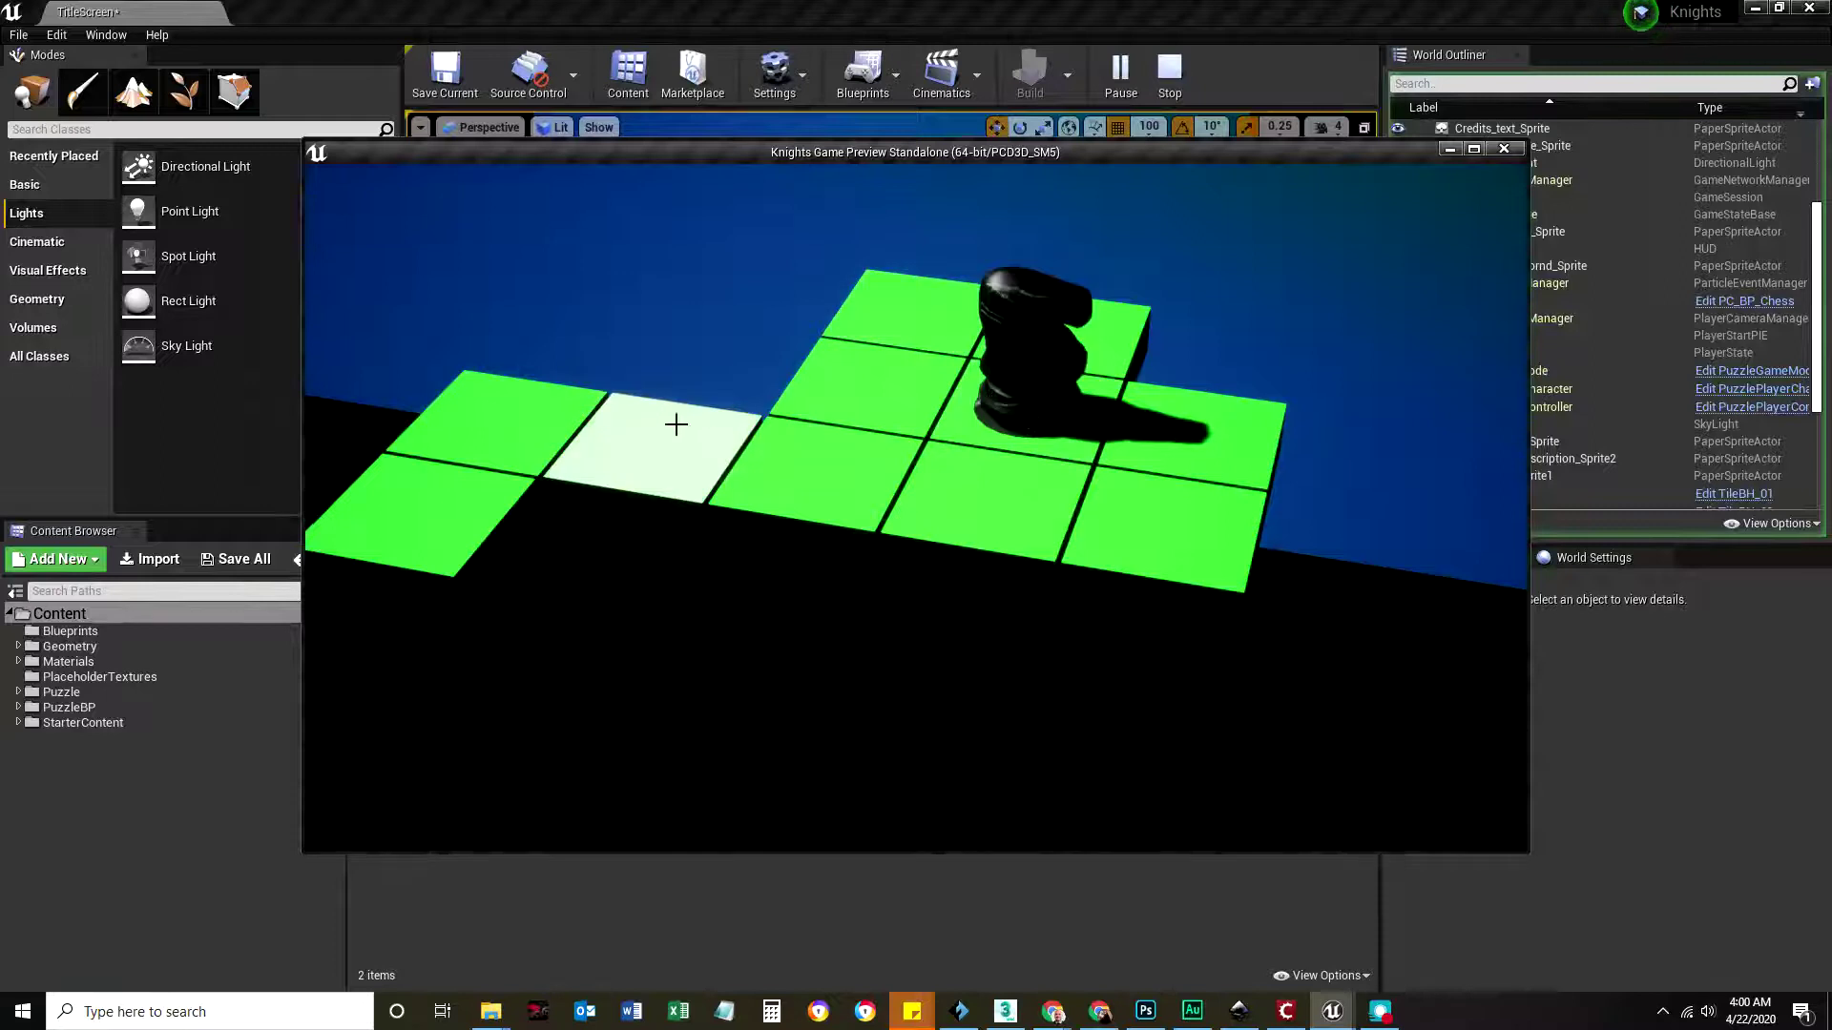
click(675, 424)
click(876, 312)
click(979, 506)
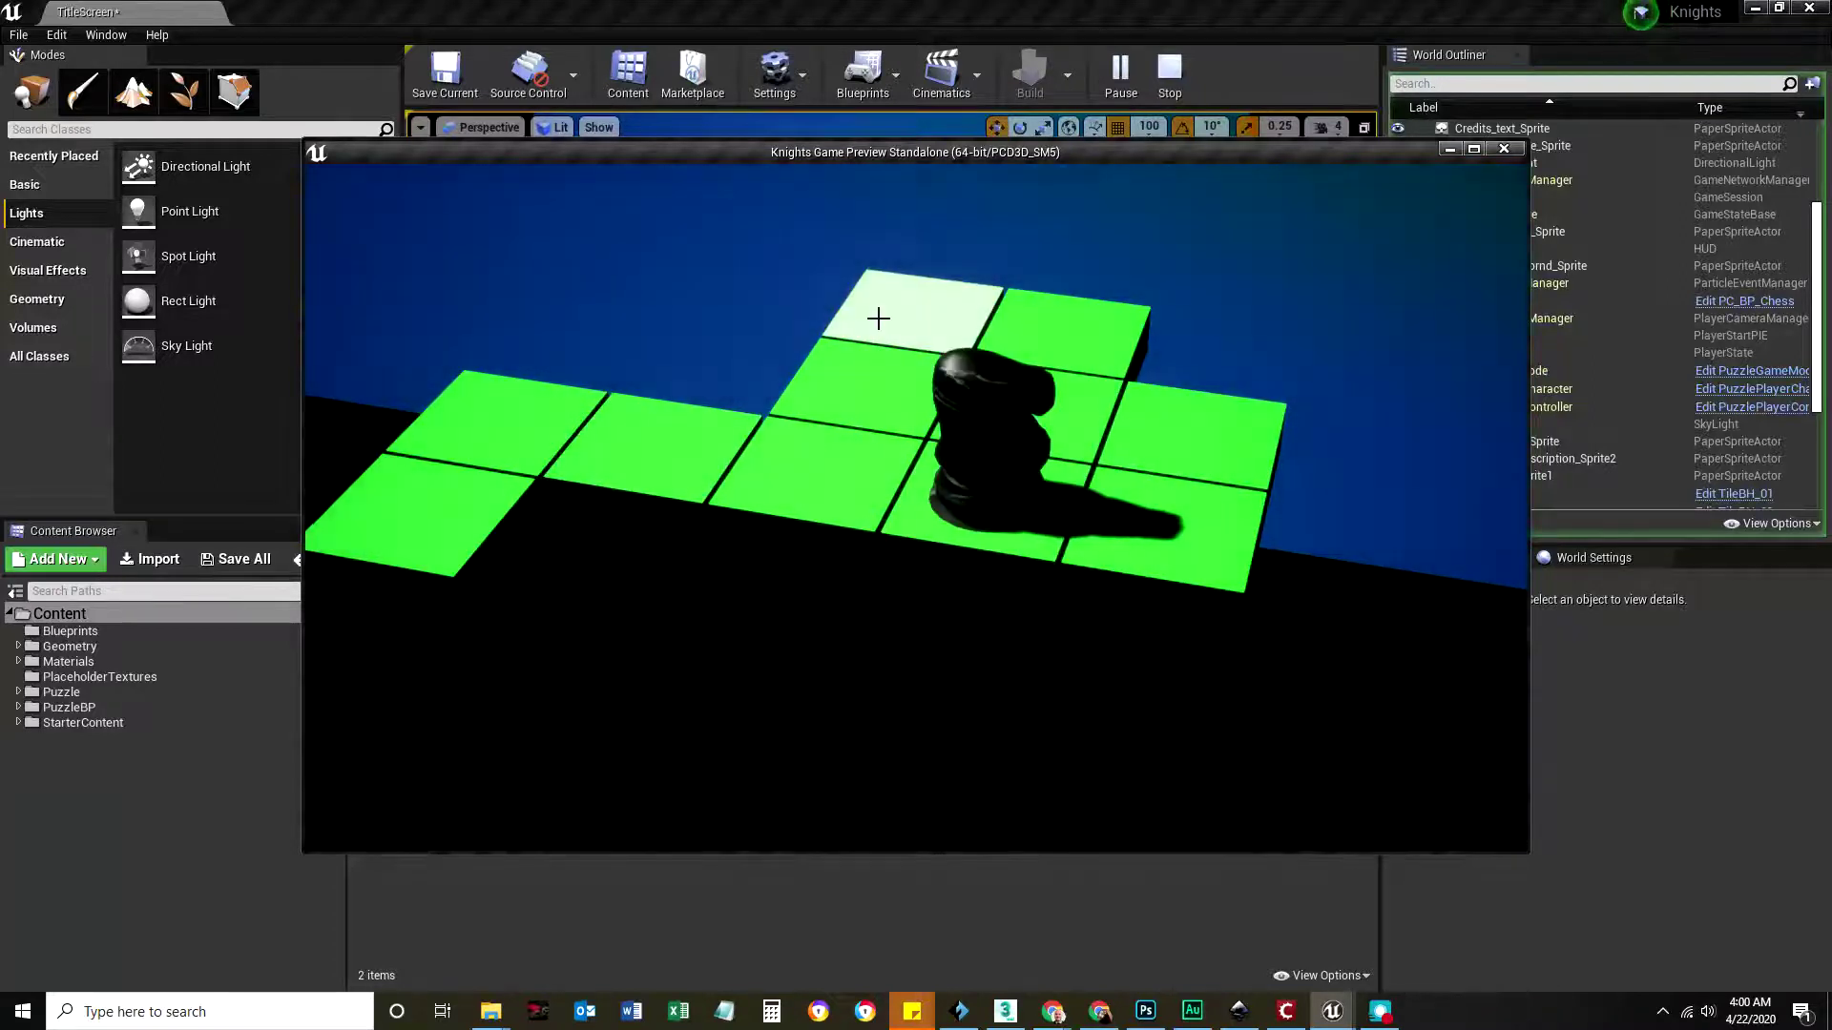
click(892, 310)
click(678, 439)
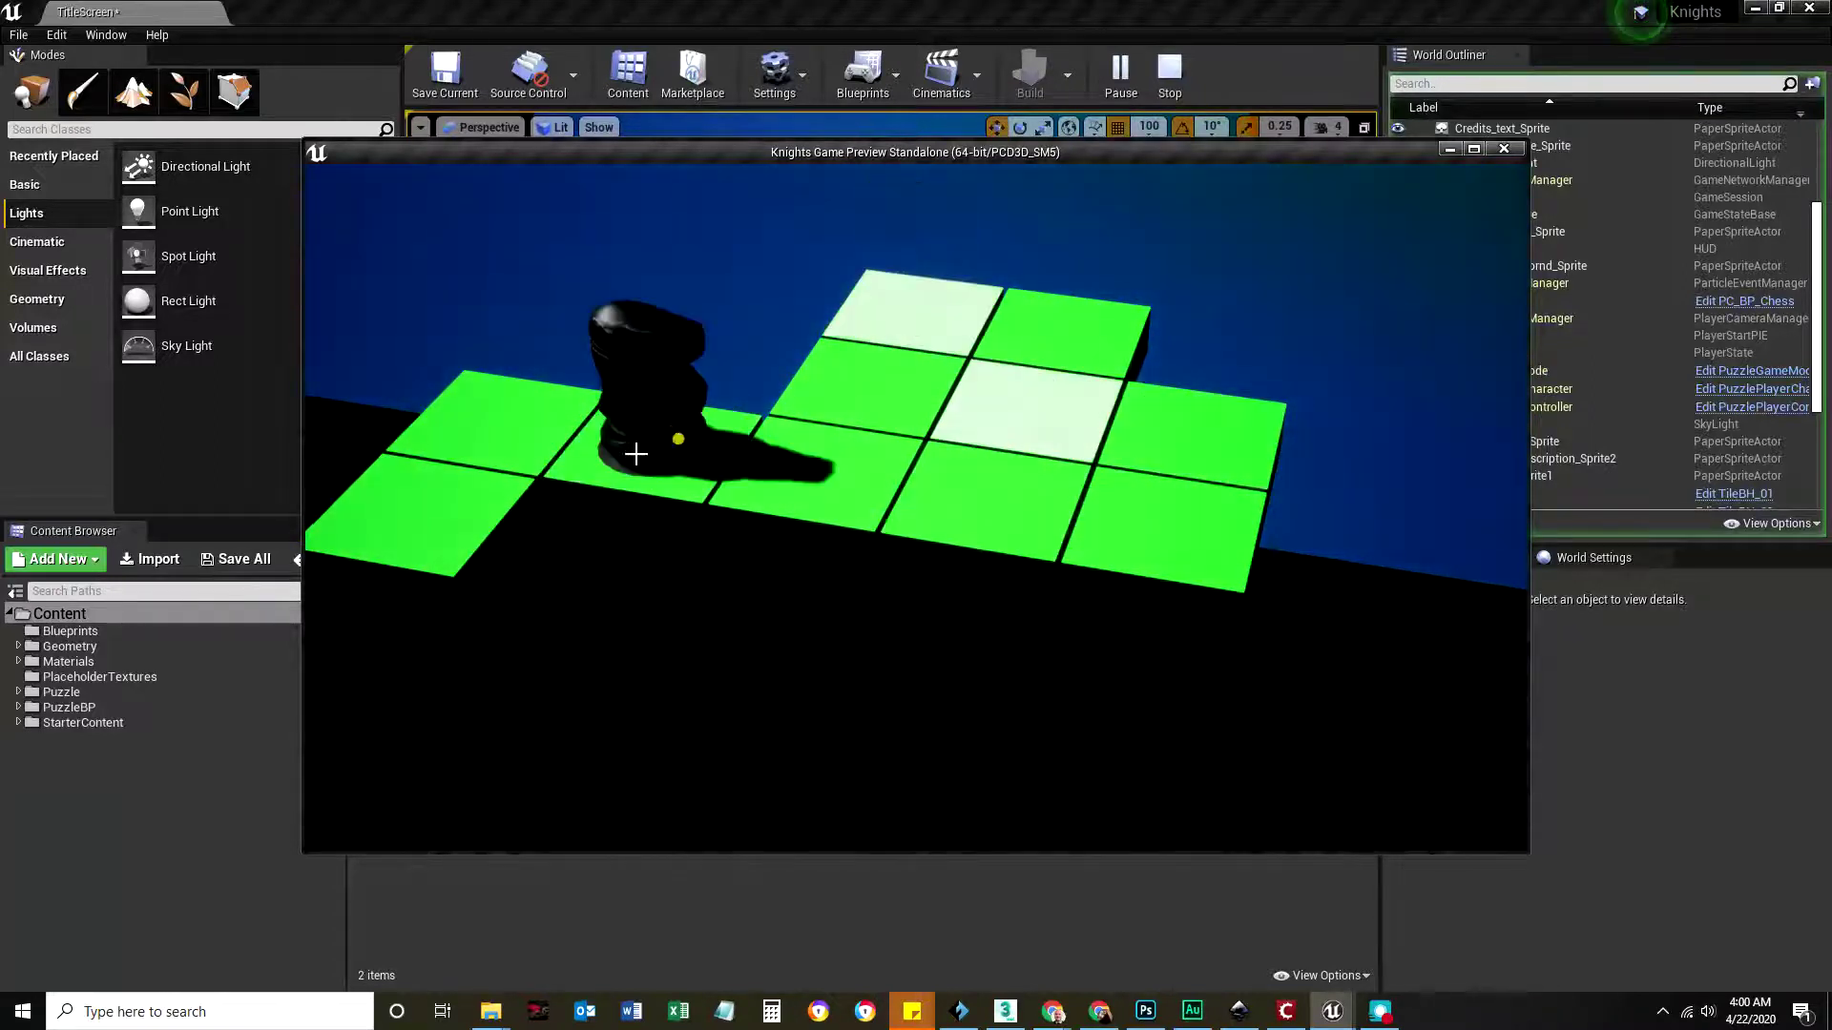
click(1017, 419)
click(653, 458)
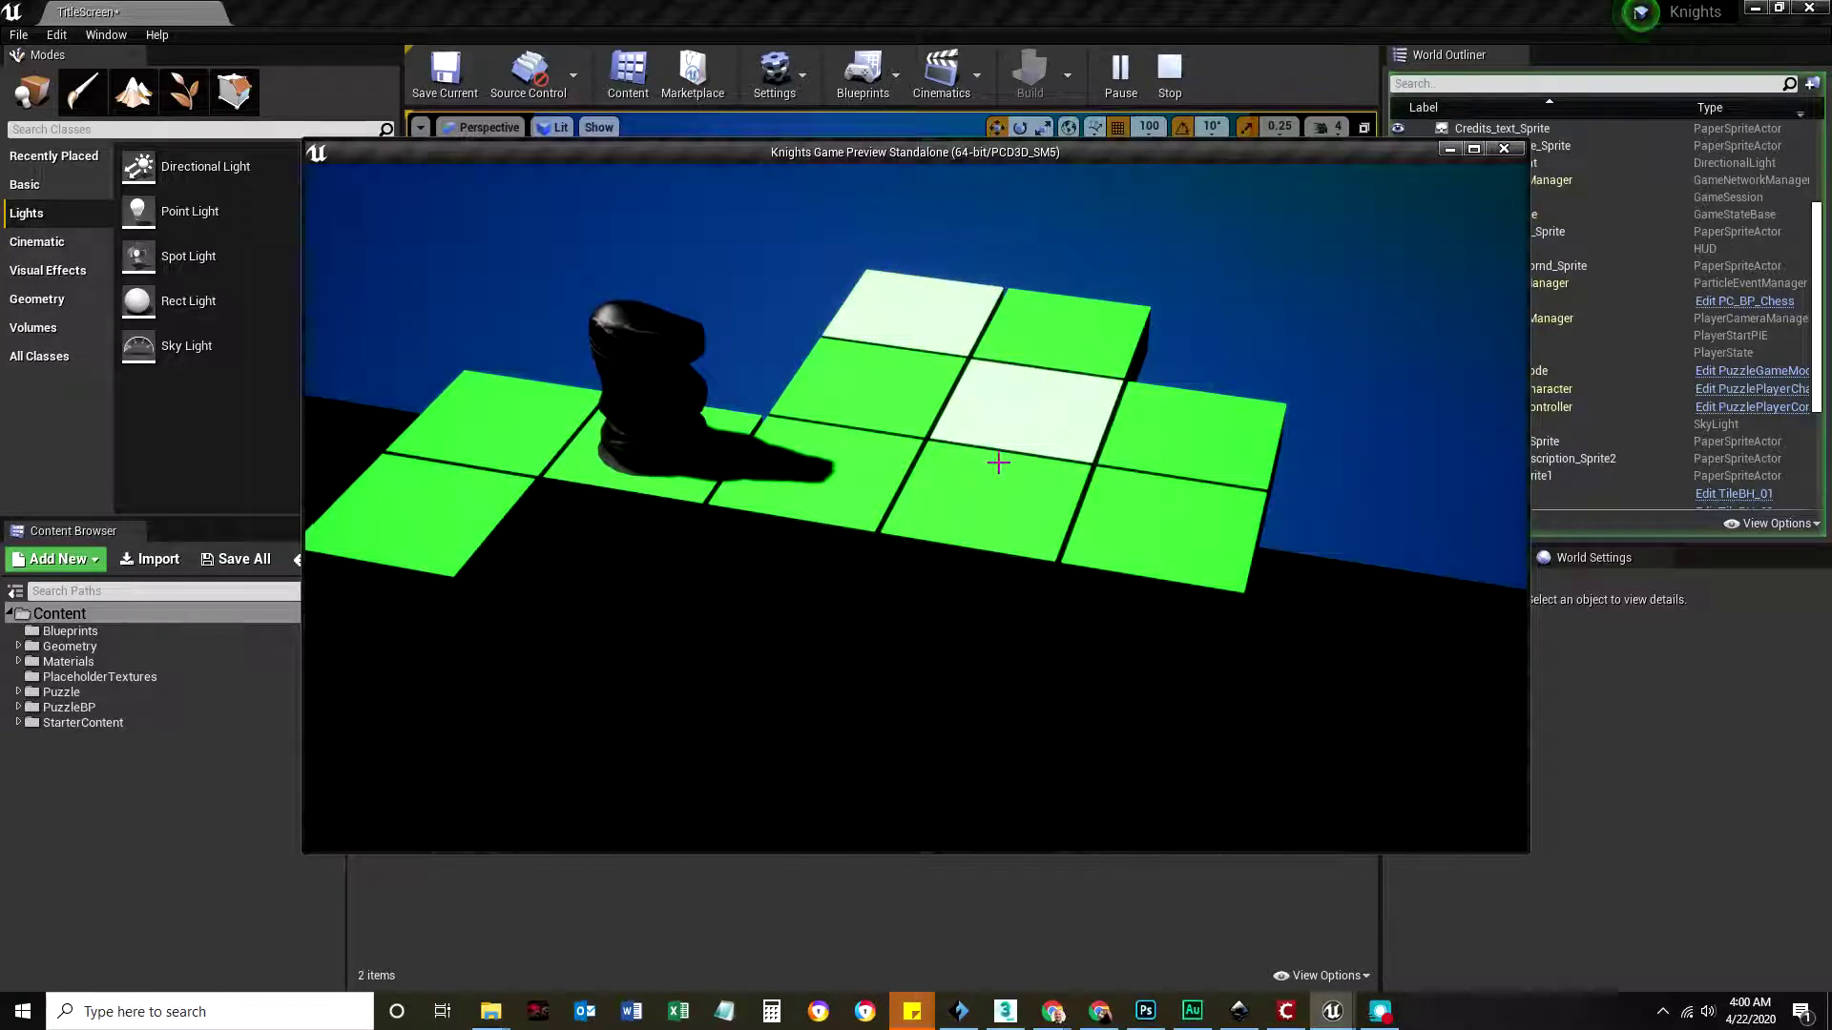
key(Escape)
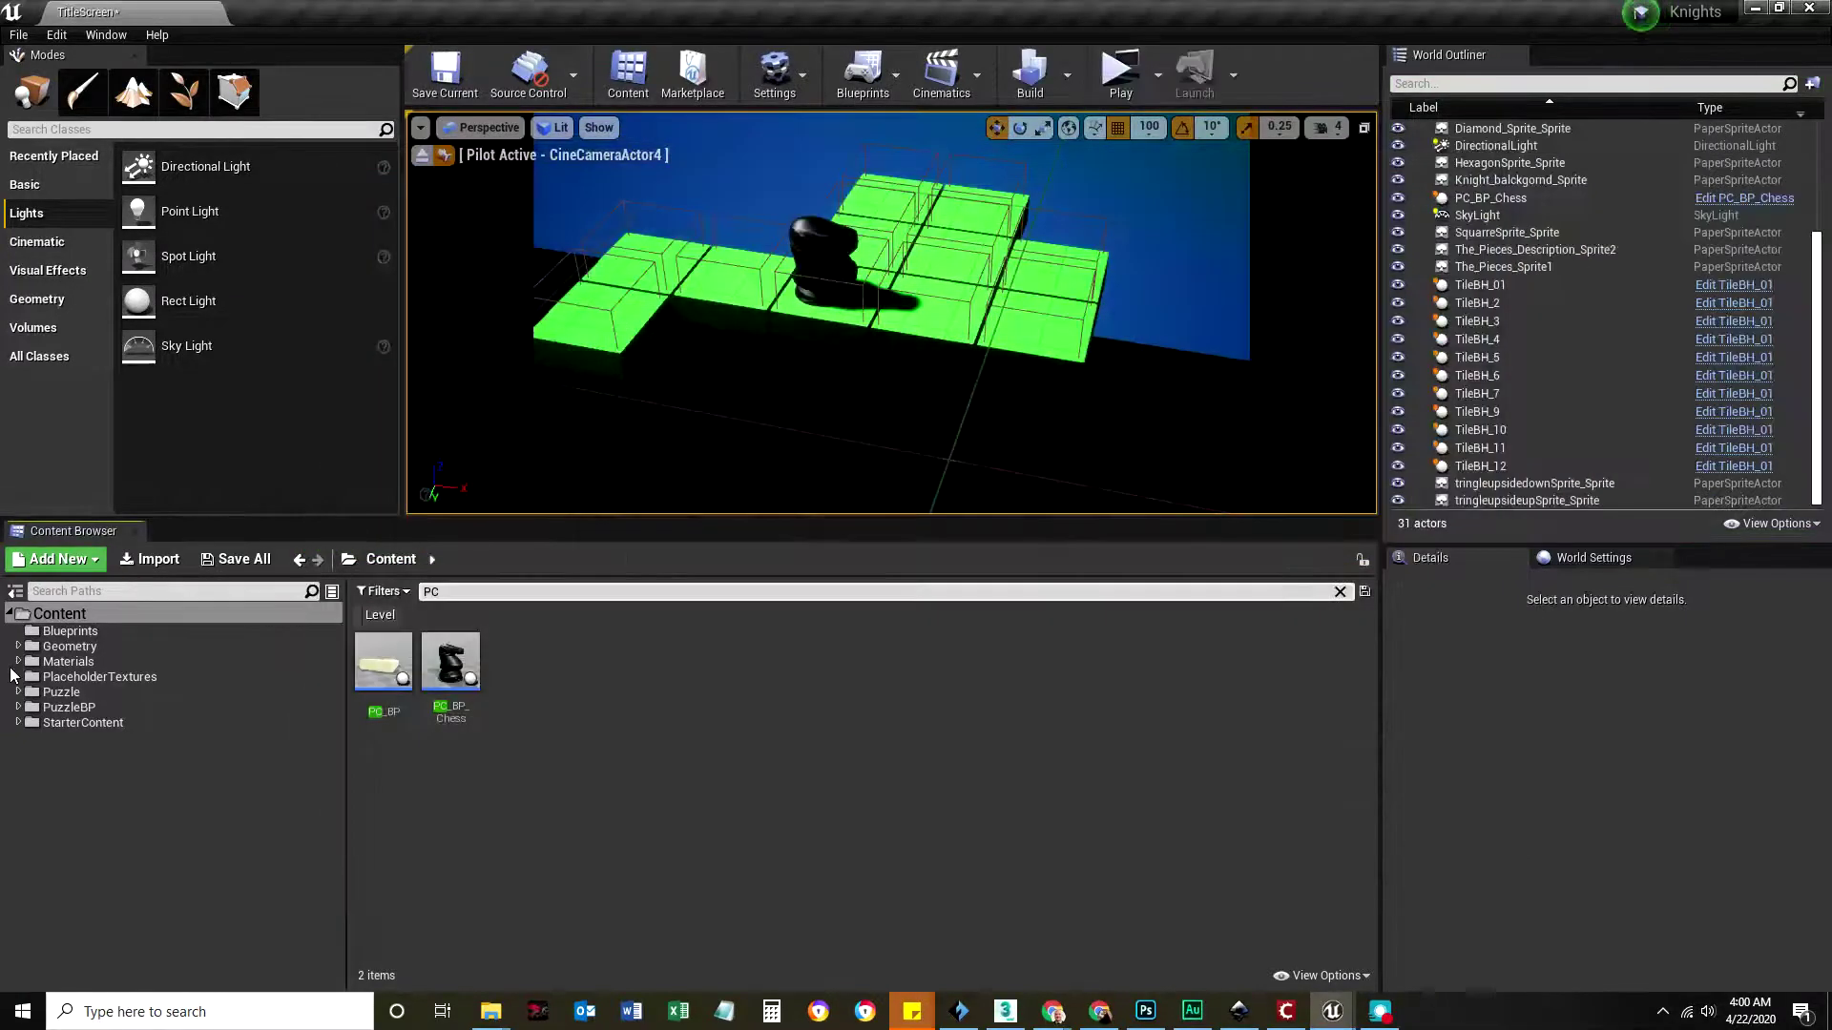
key(alt+p)
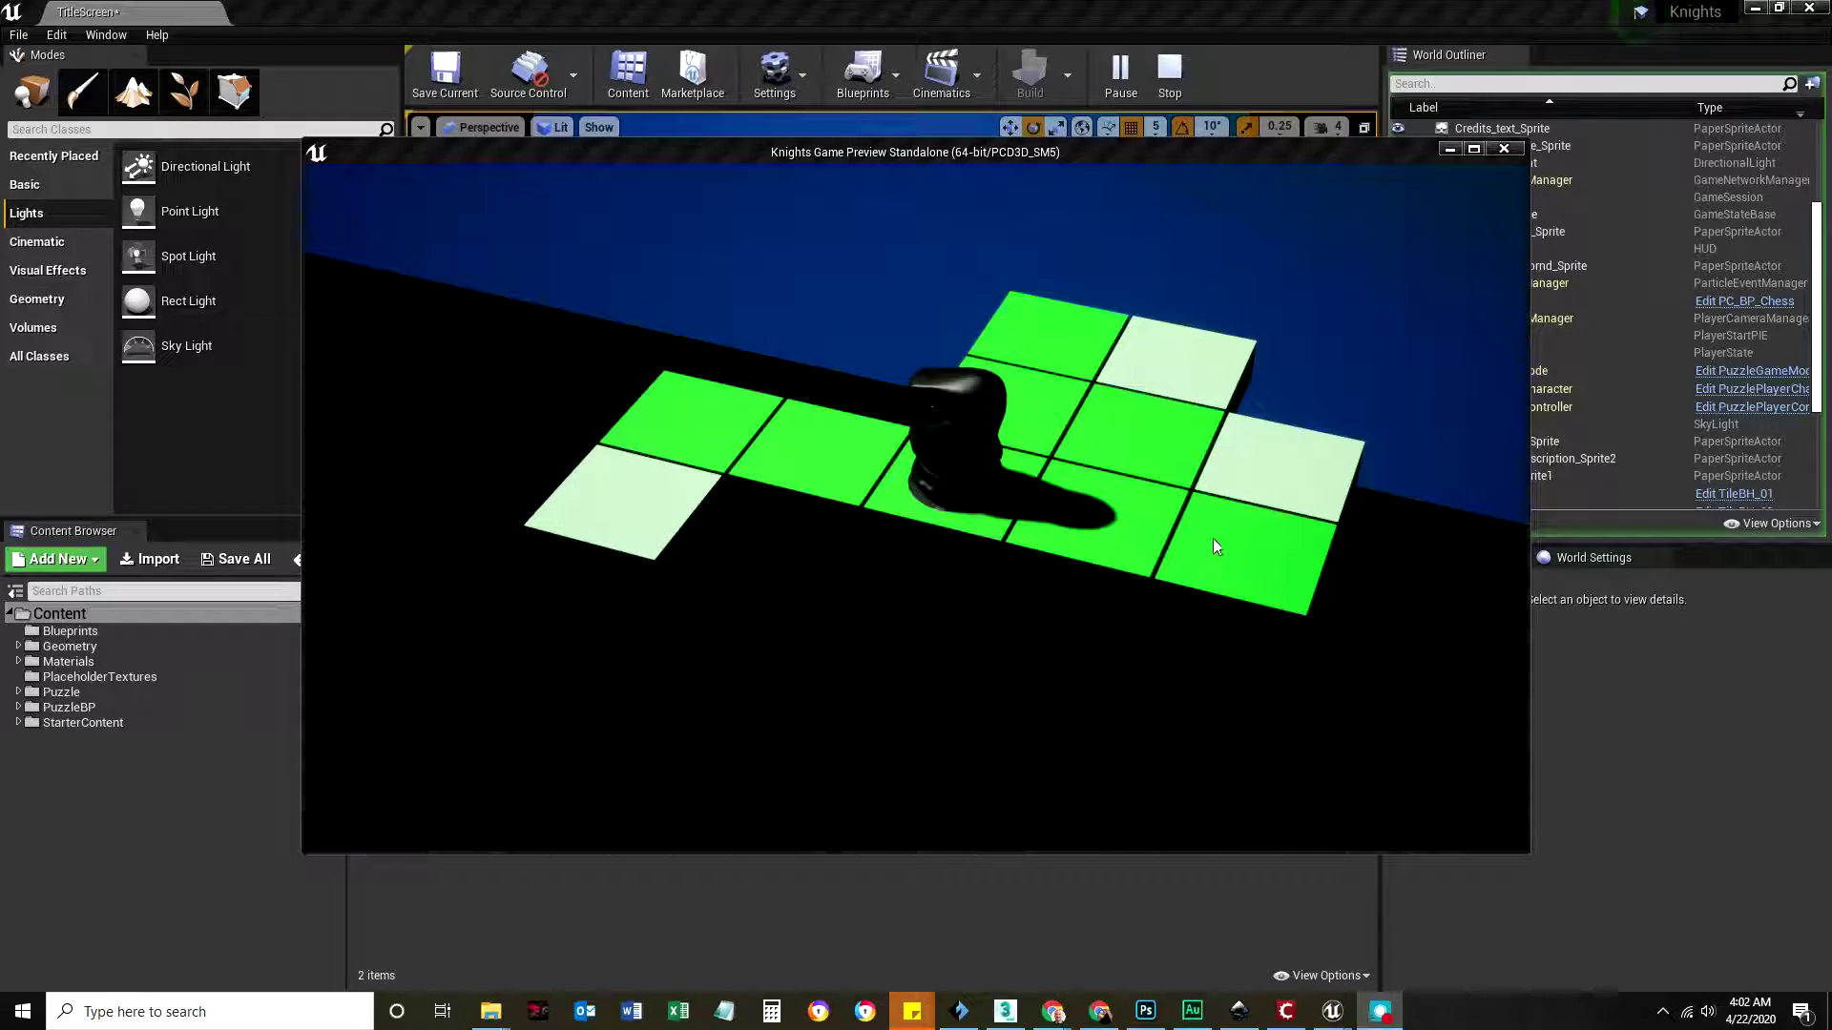
click(608, 497)
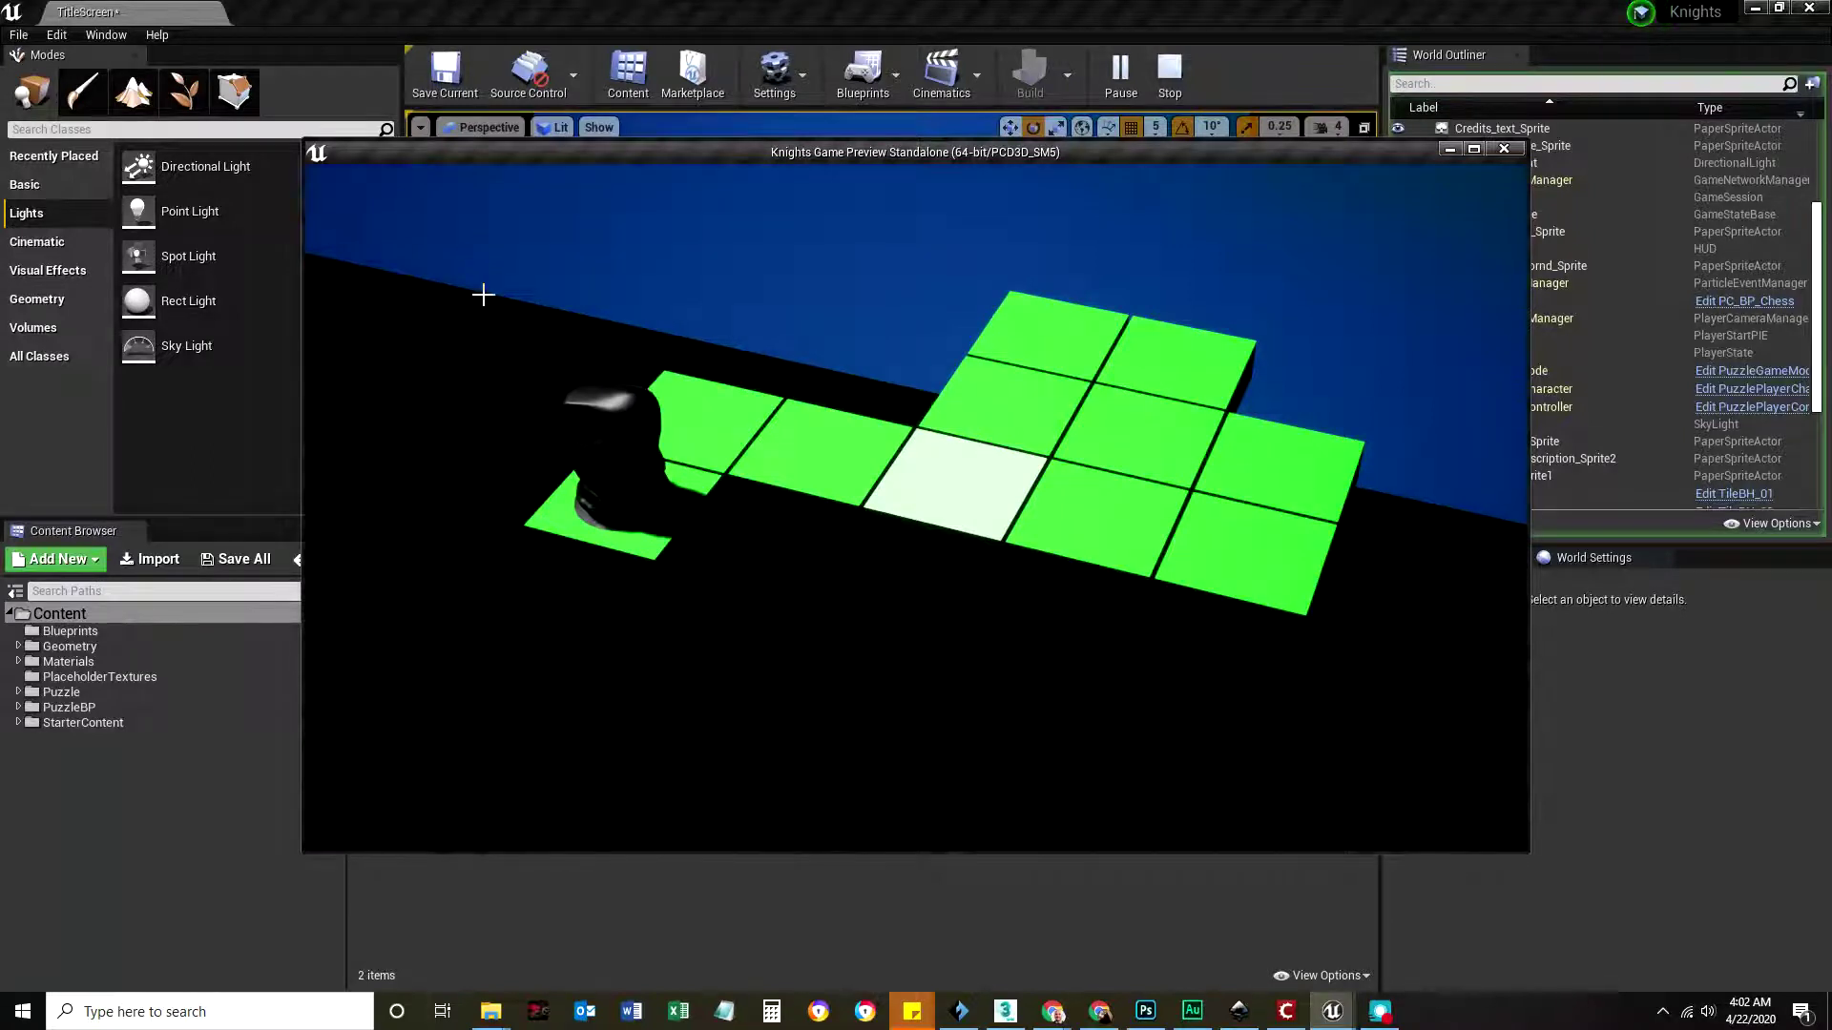
click(923, 475)
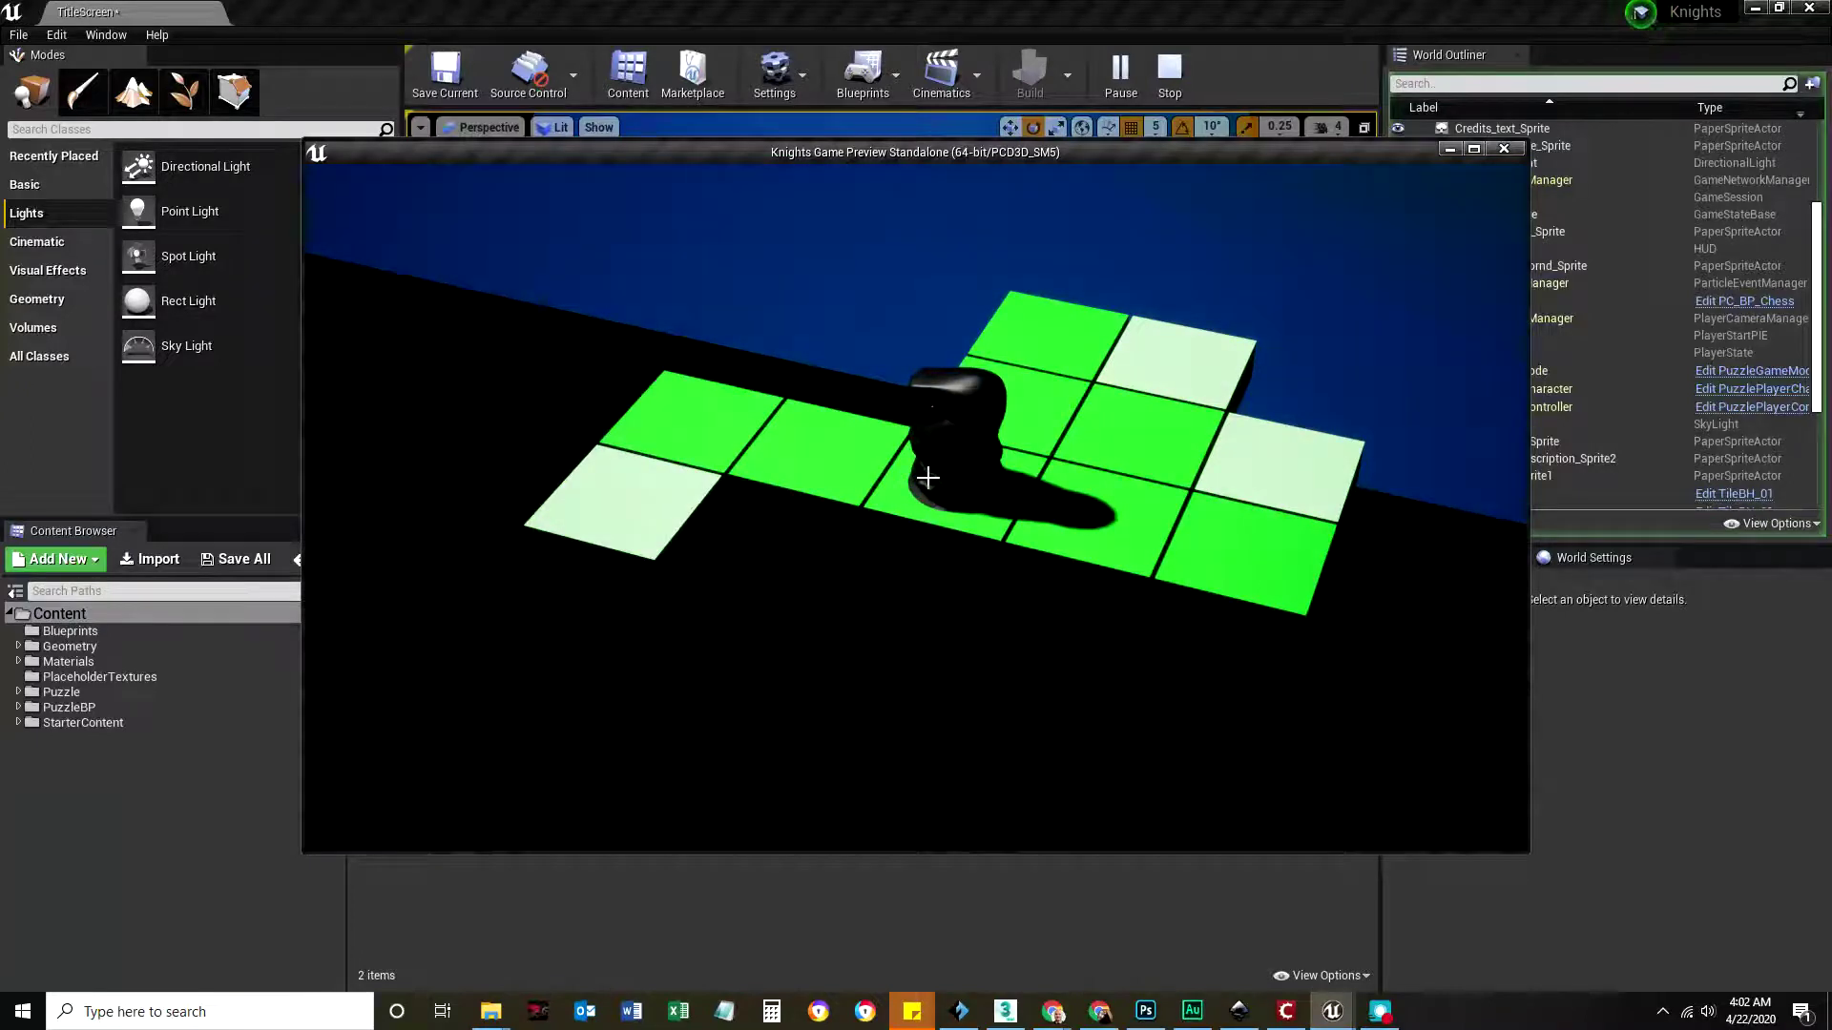
click(1280, 460)
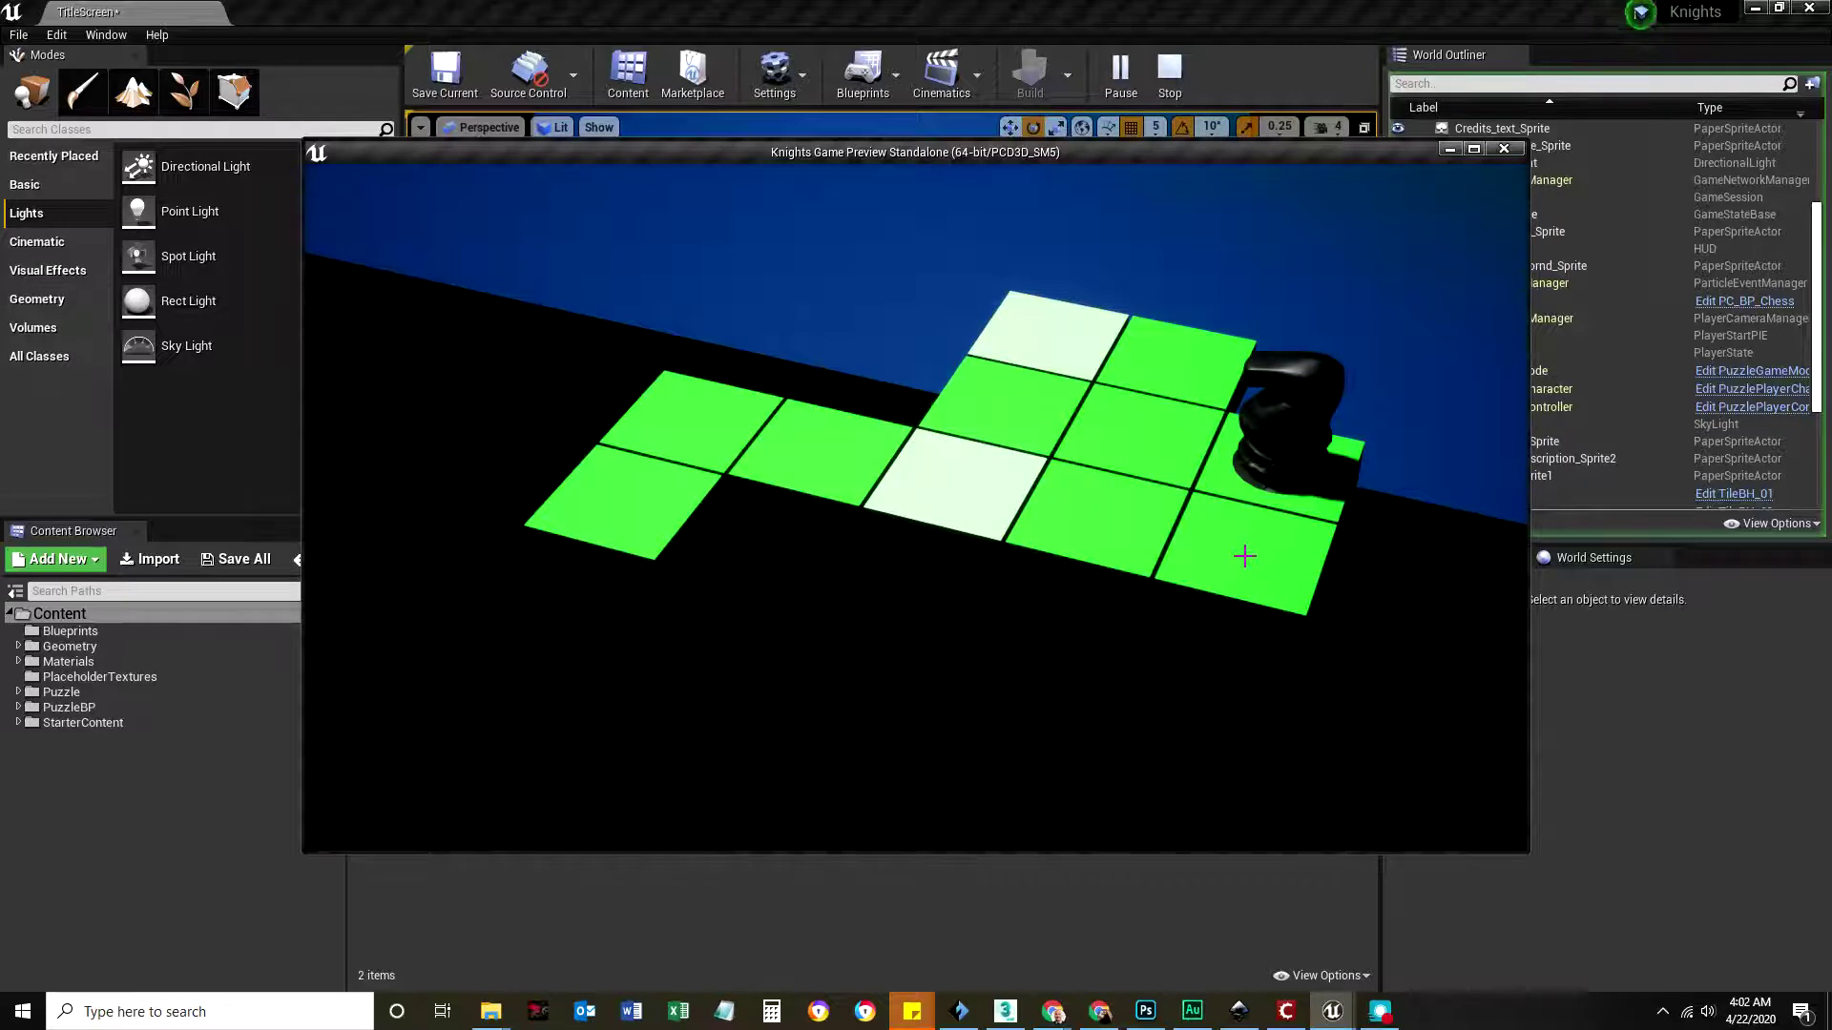
click(954, 487)
click(1156, 370)
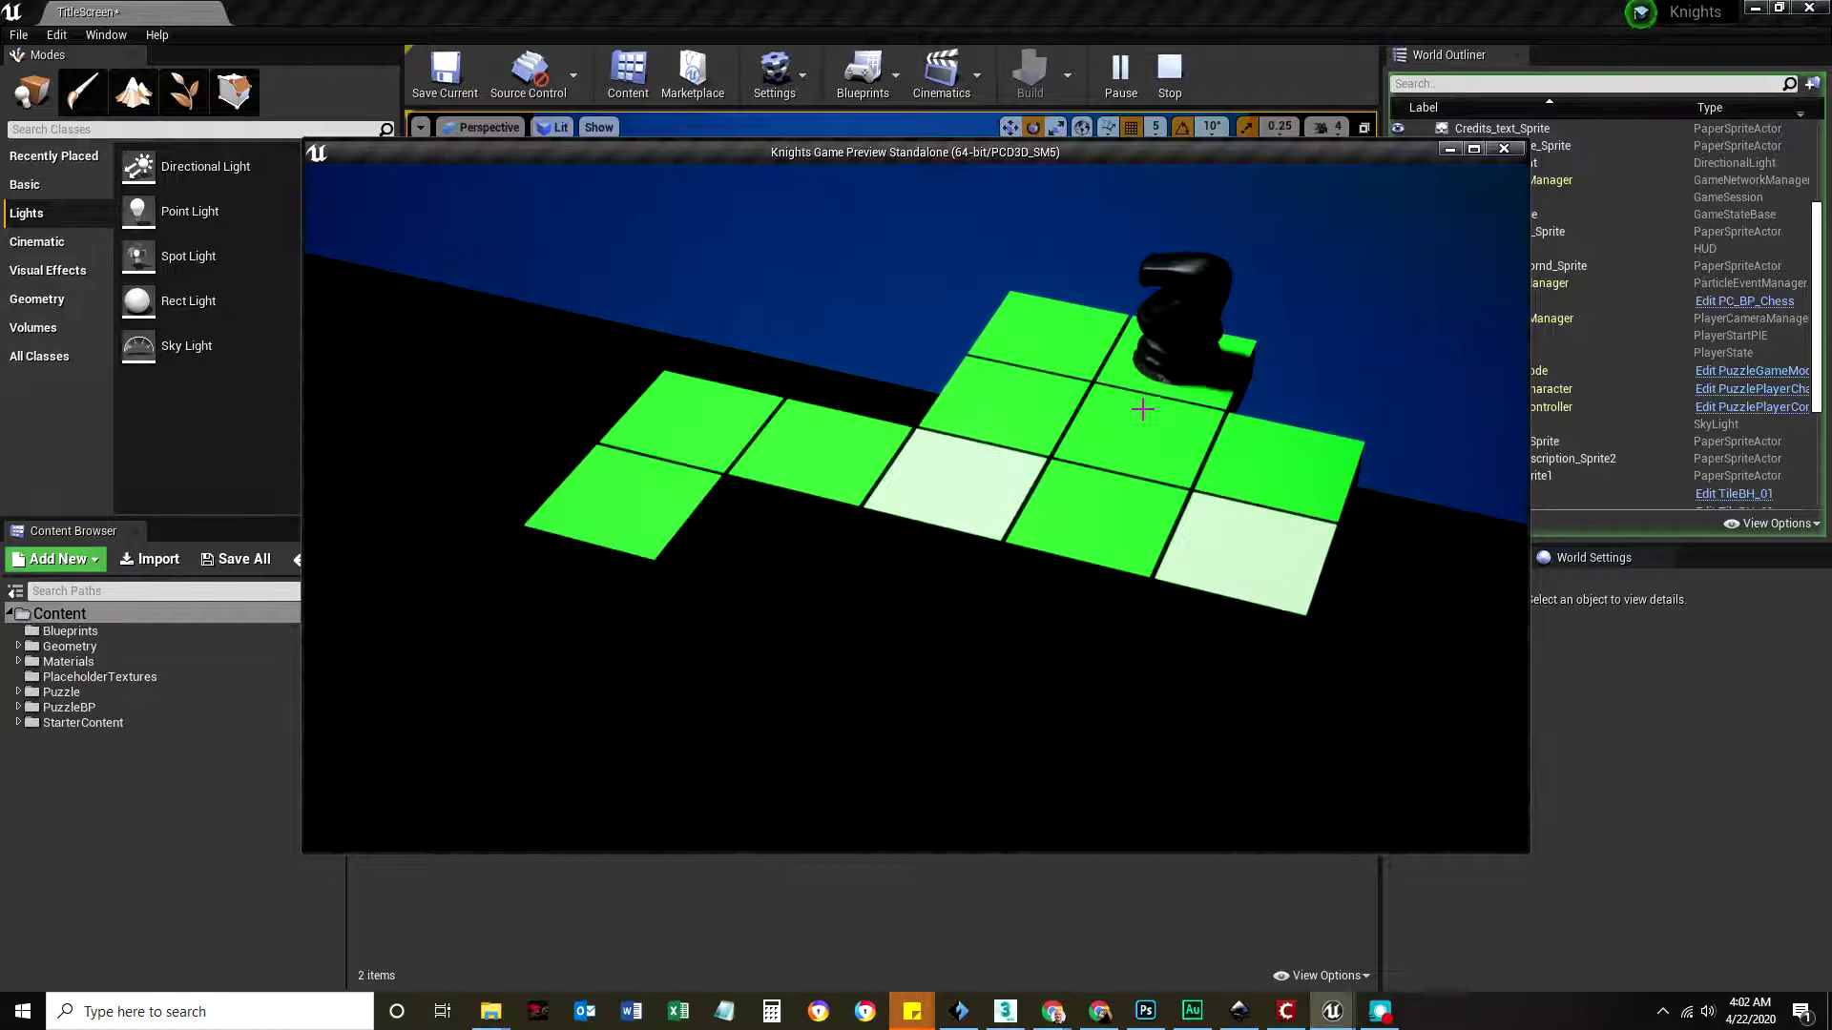
click(1235, 567)
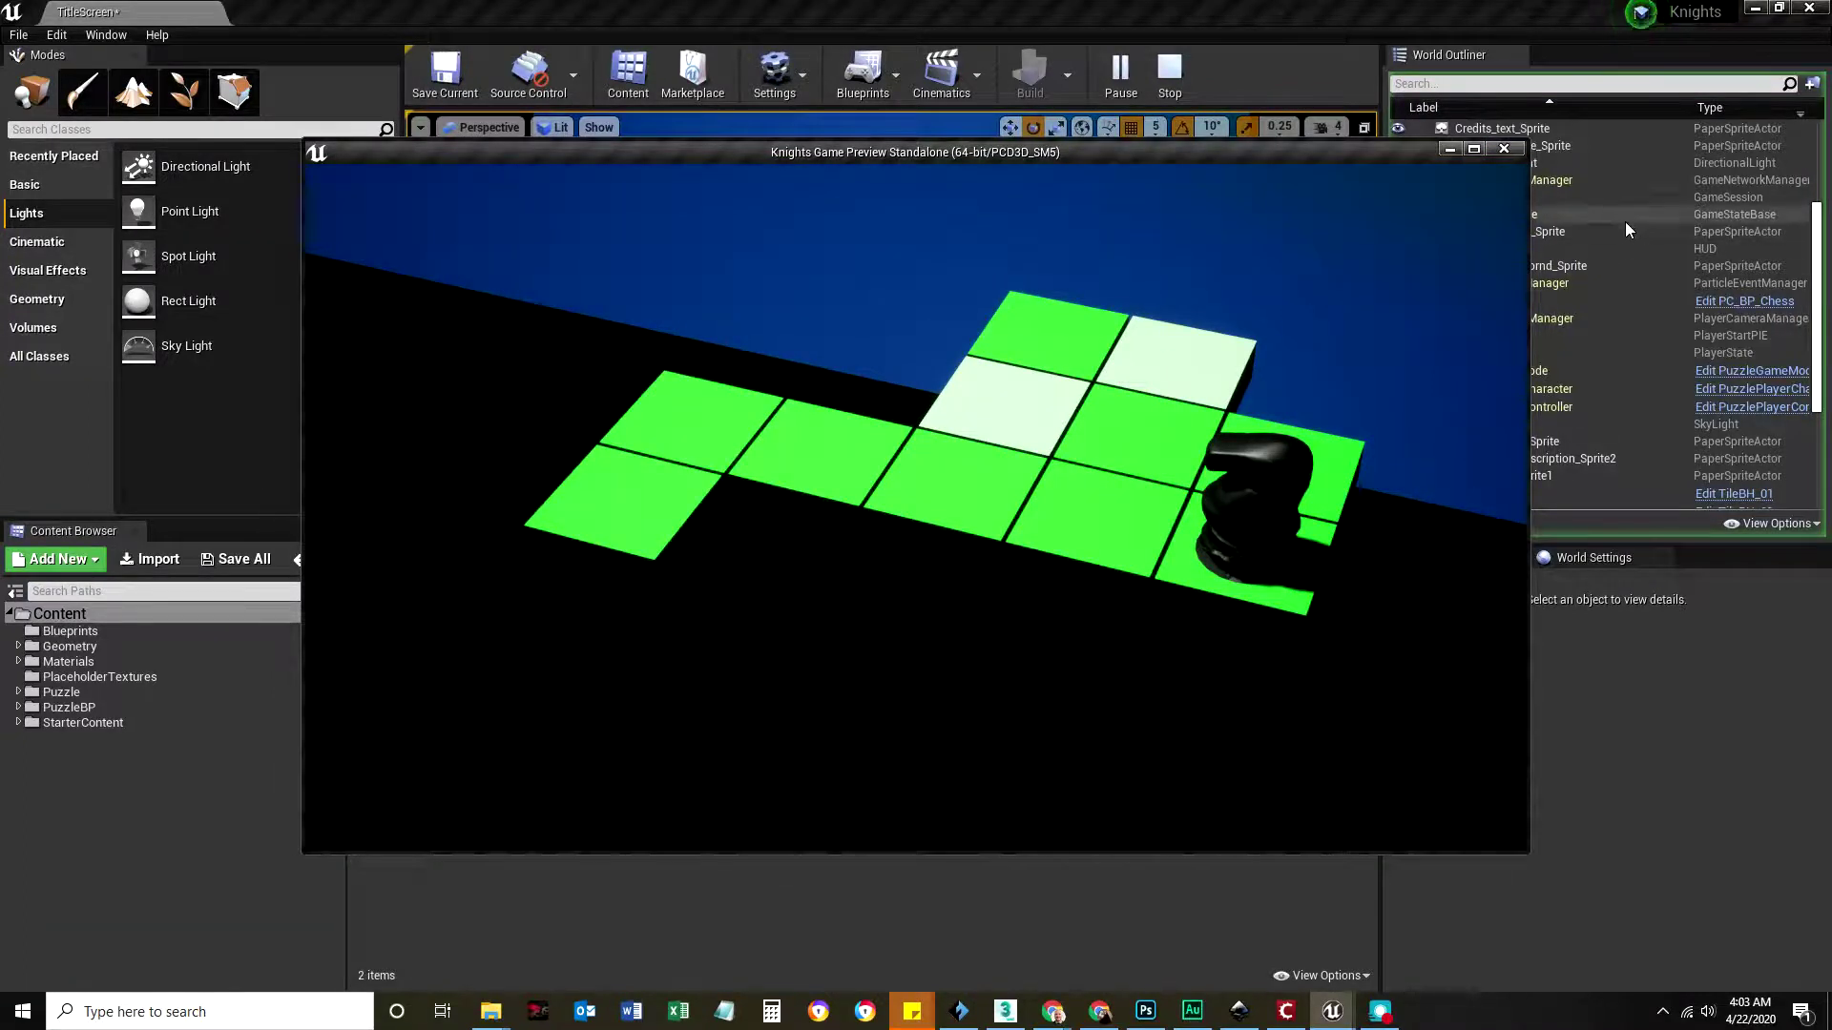
click(1511, 148)
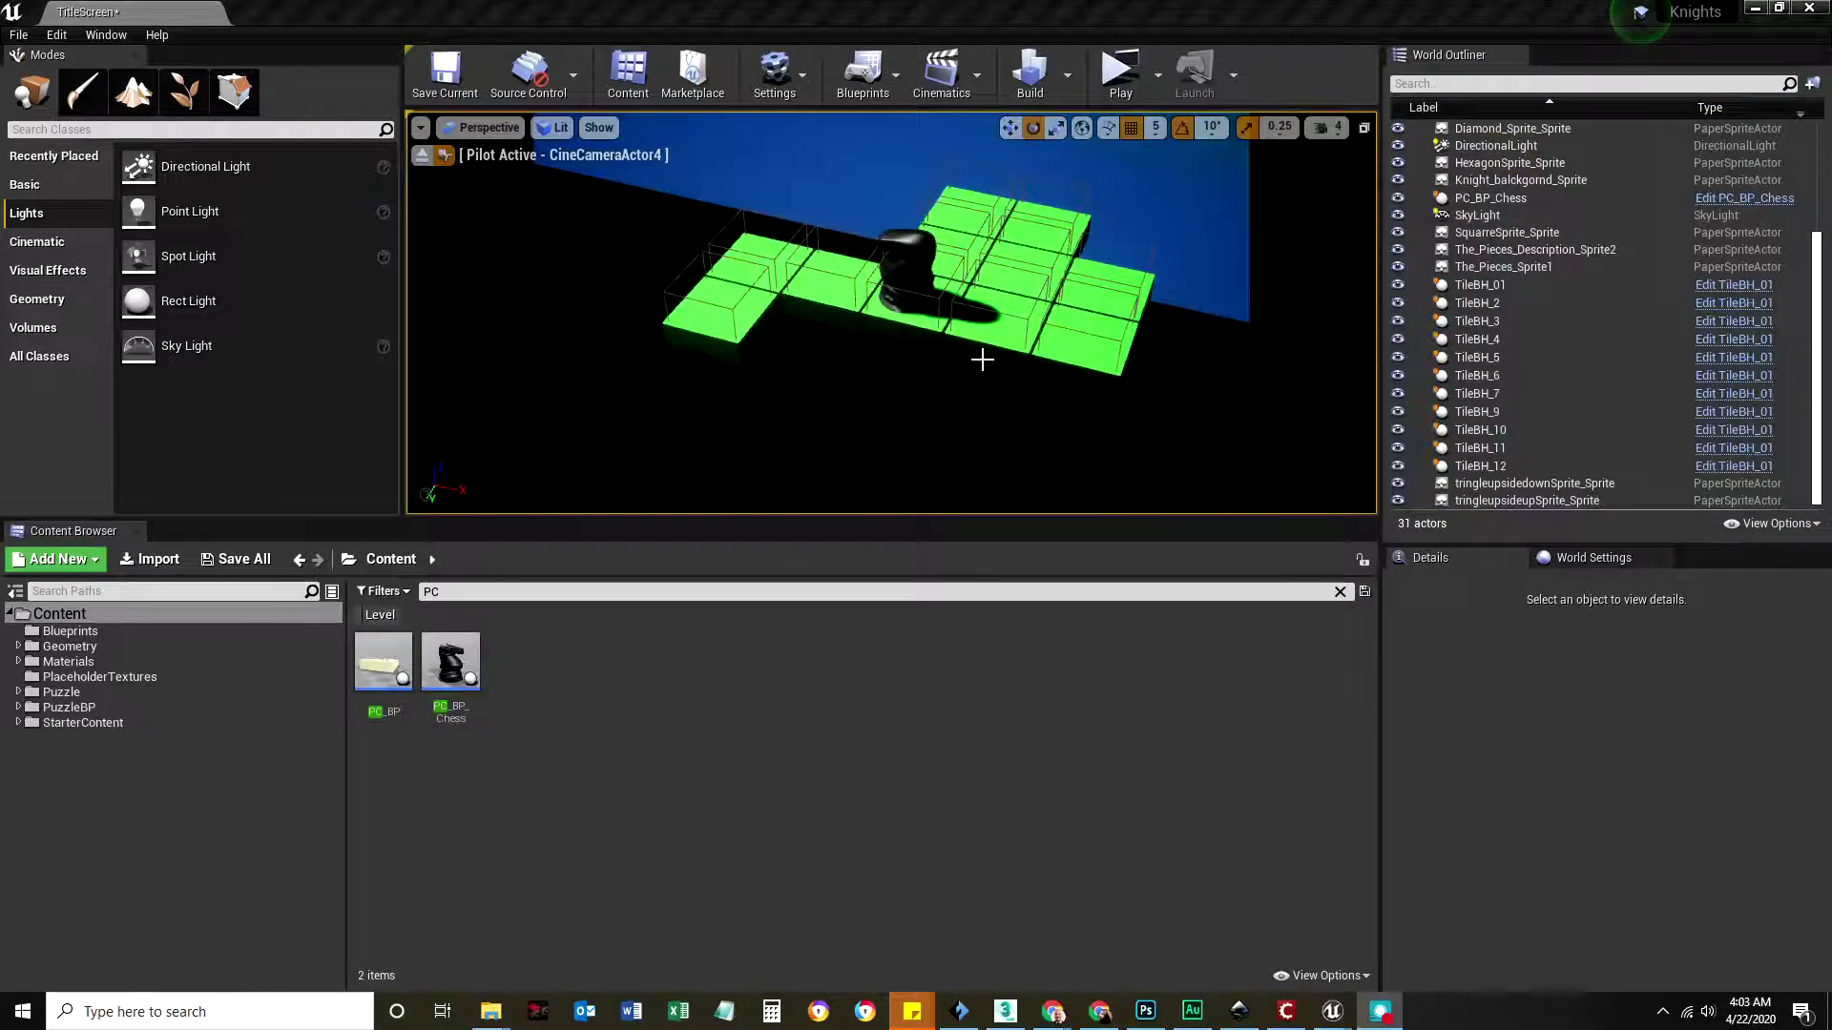
Step: Ctrl-select six board tiles starting with TileBH_12 and TileBH_11, then select only TileBH_4
click(1062, 343)
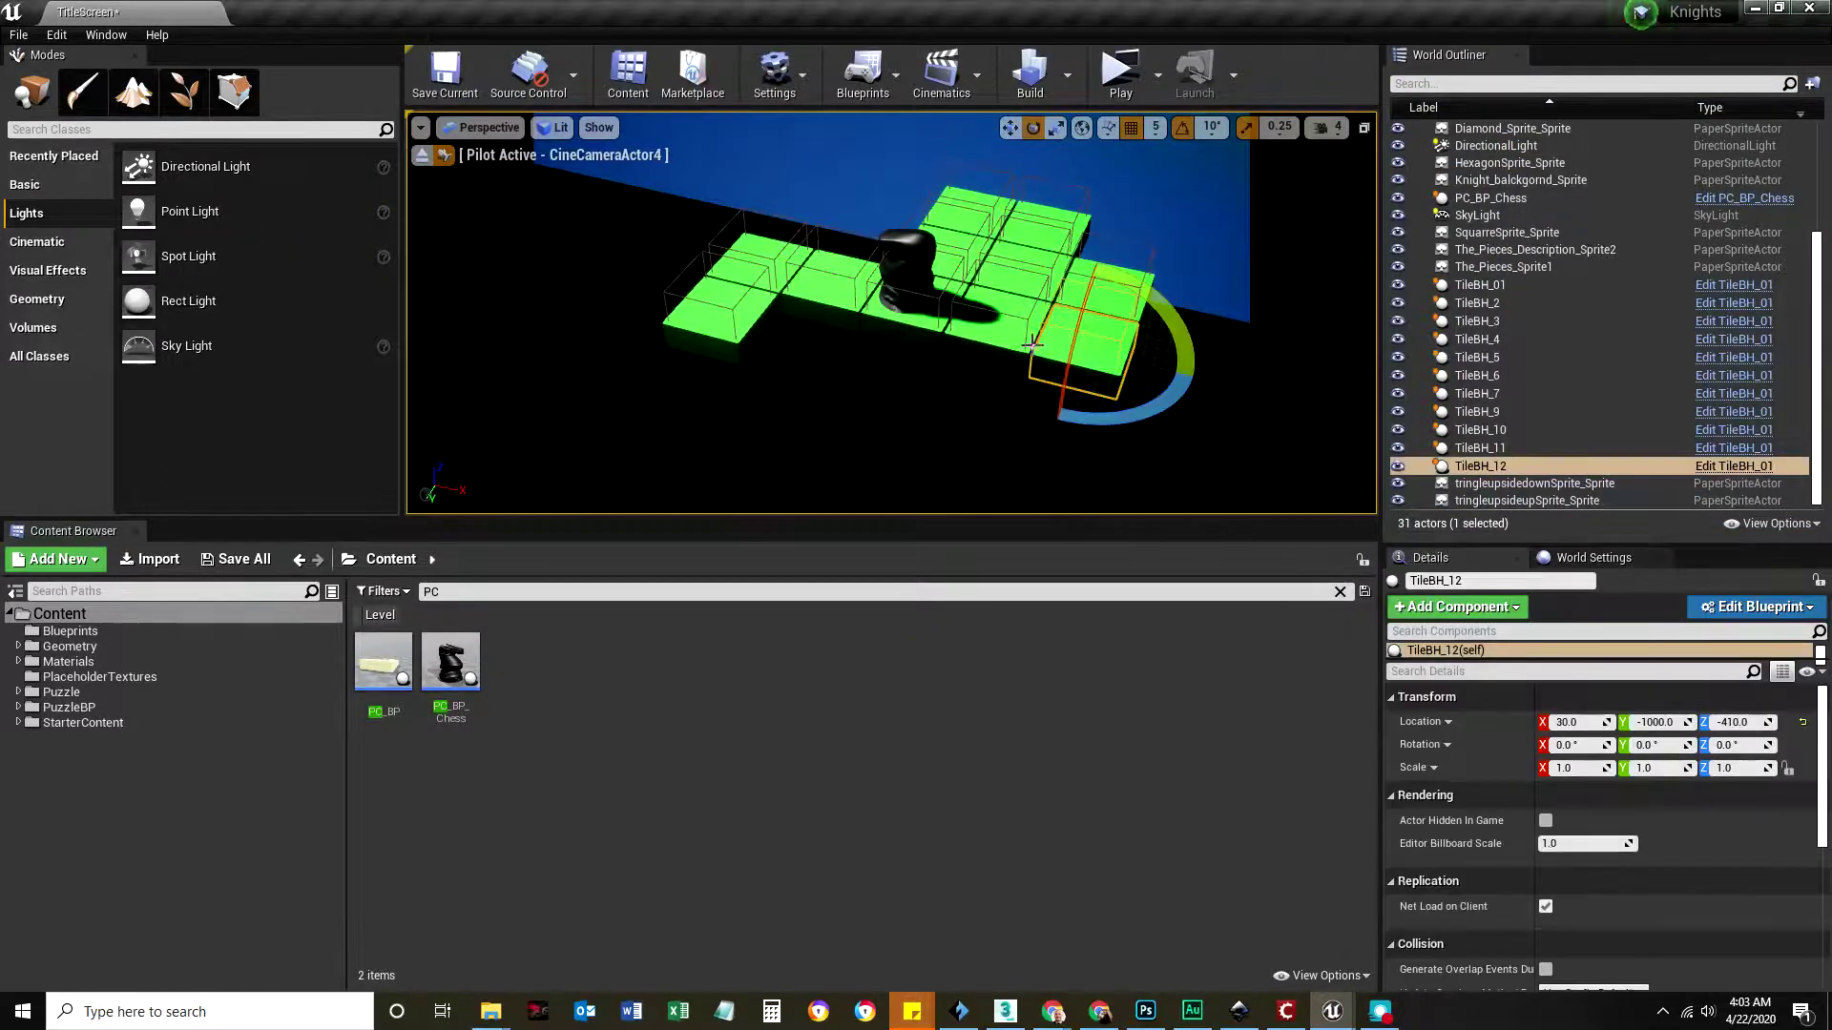
ctrl+click(987, 336)
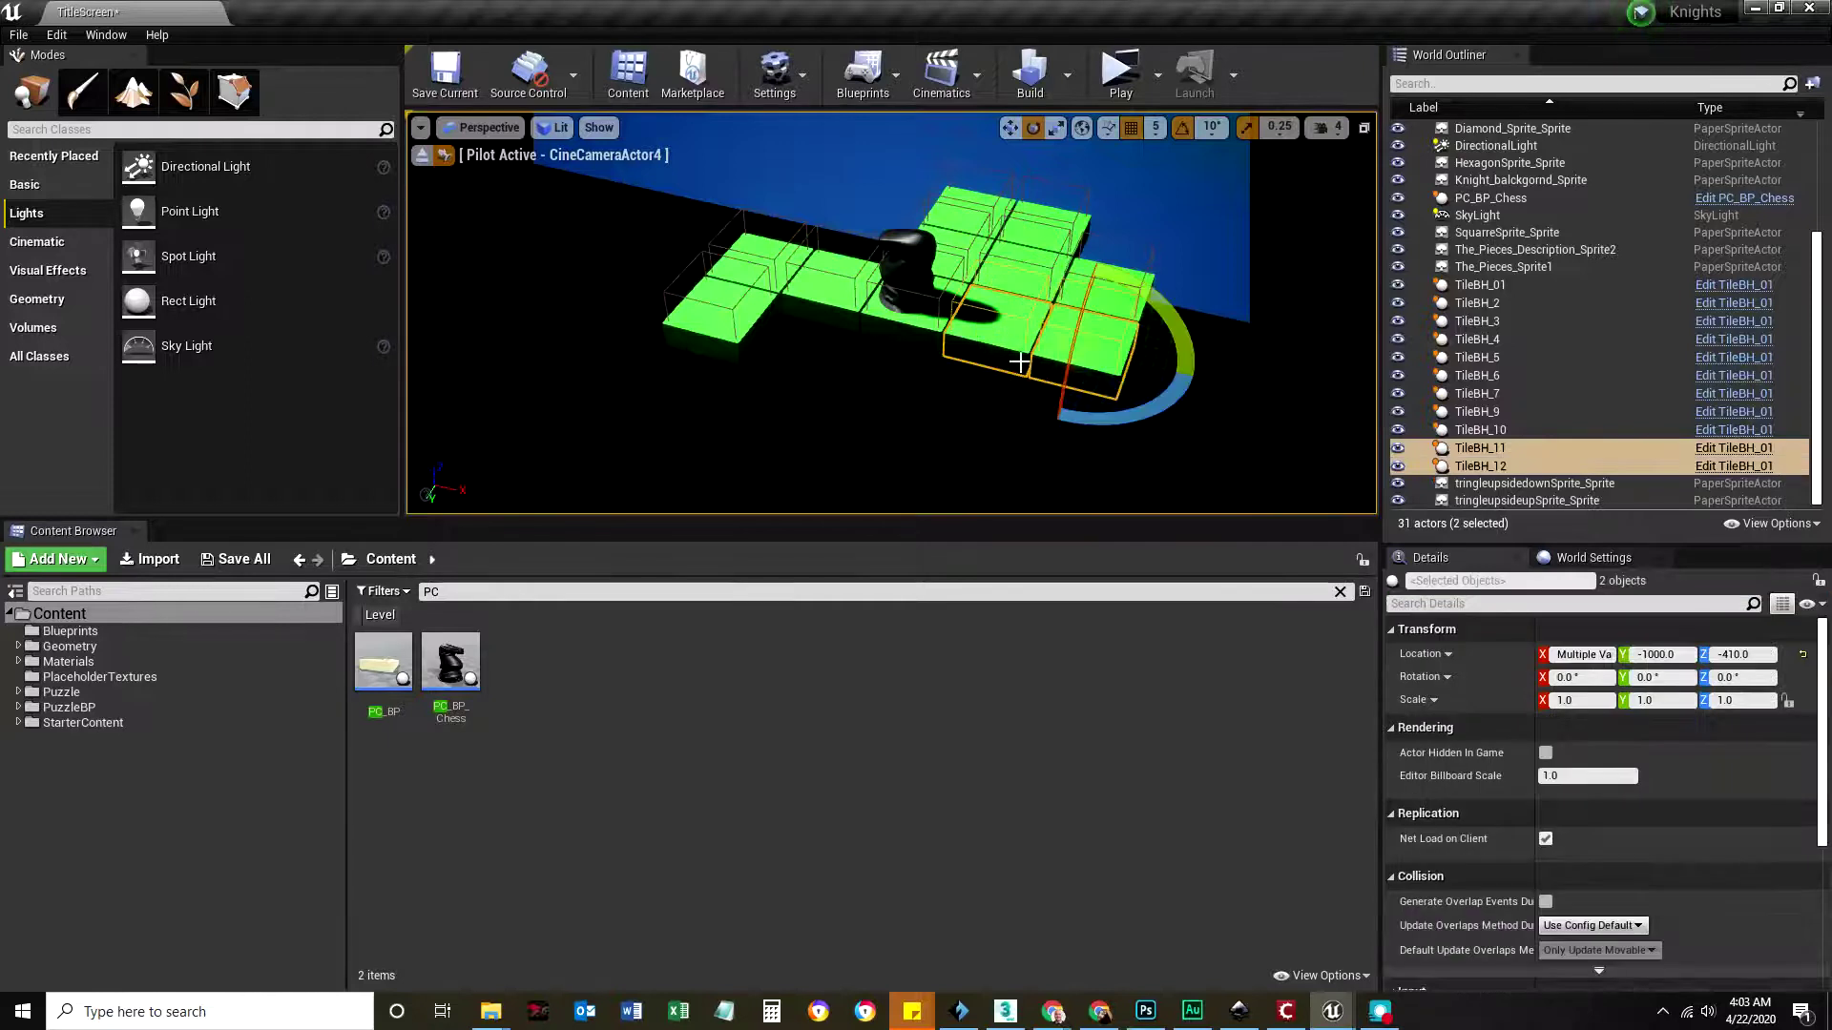
ctrl+click(911, 314)
ctrl+click(835, 286)
ctrl+click(773, 255)
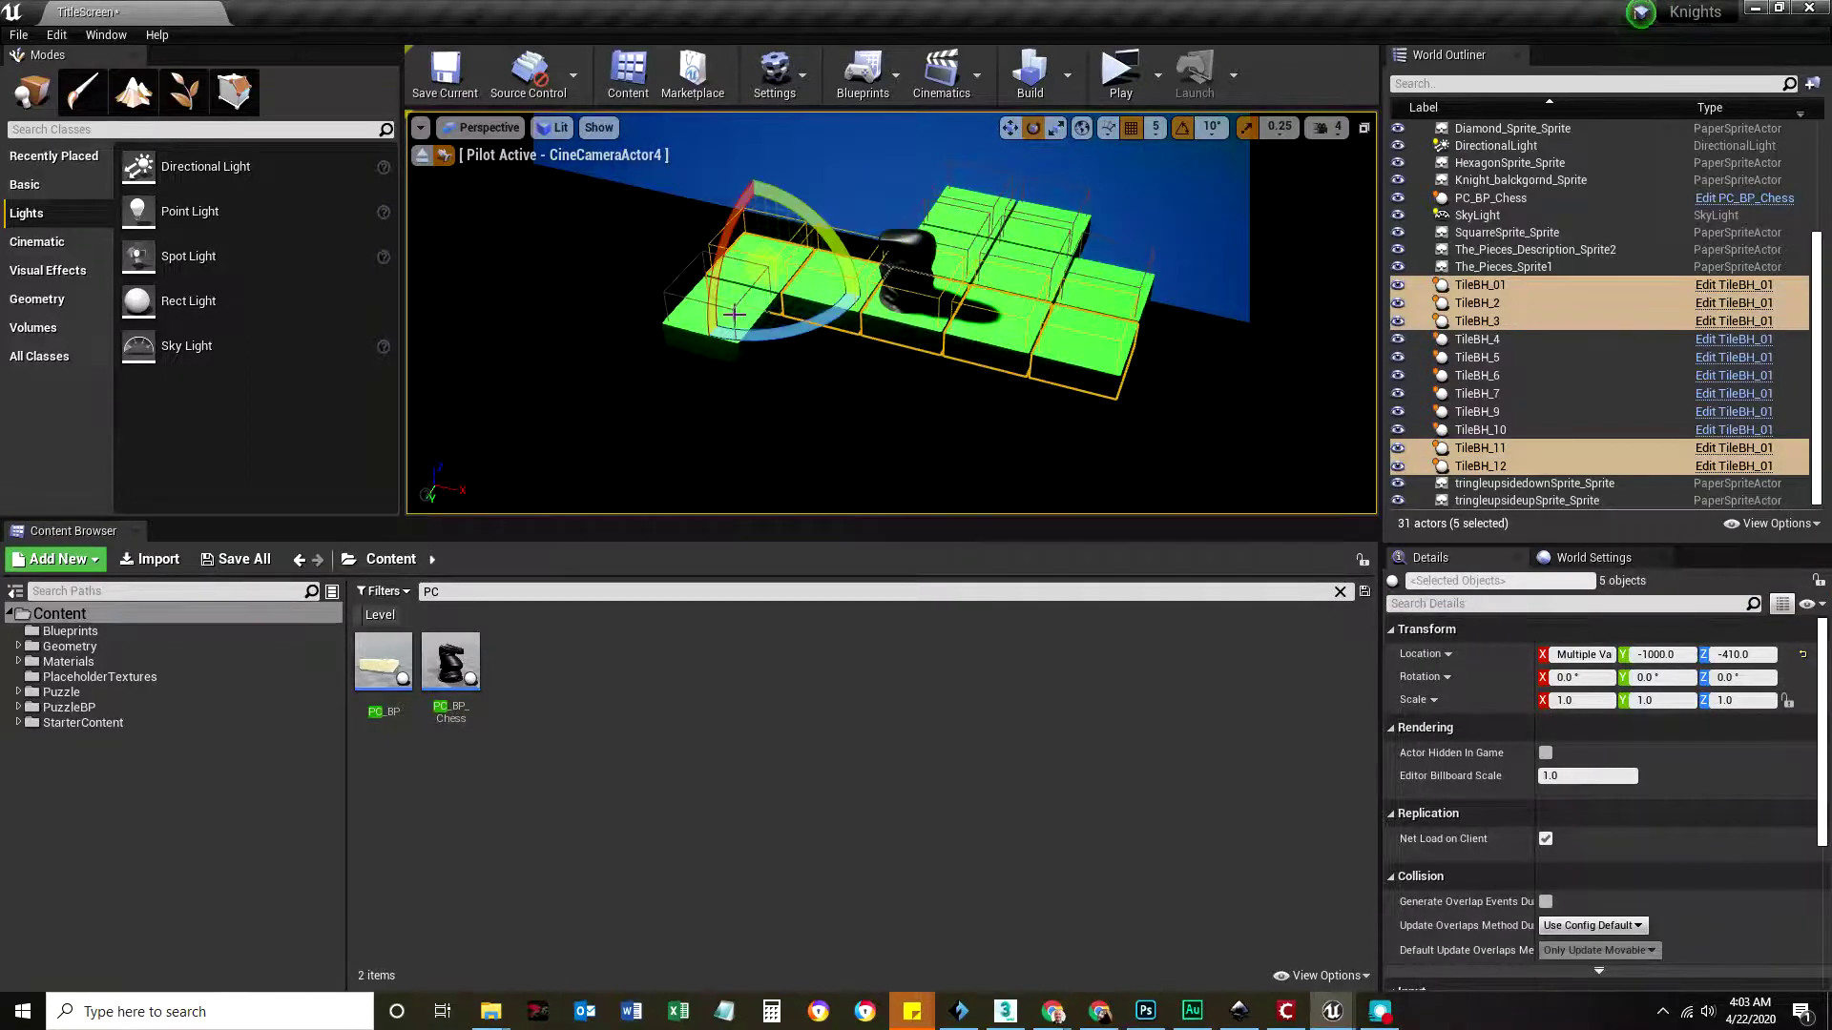
ctrl+click(730, 319)
click(771, 382)
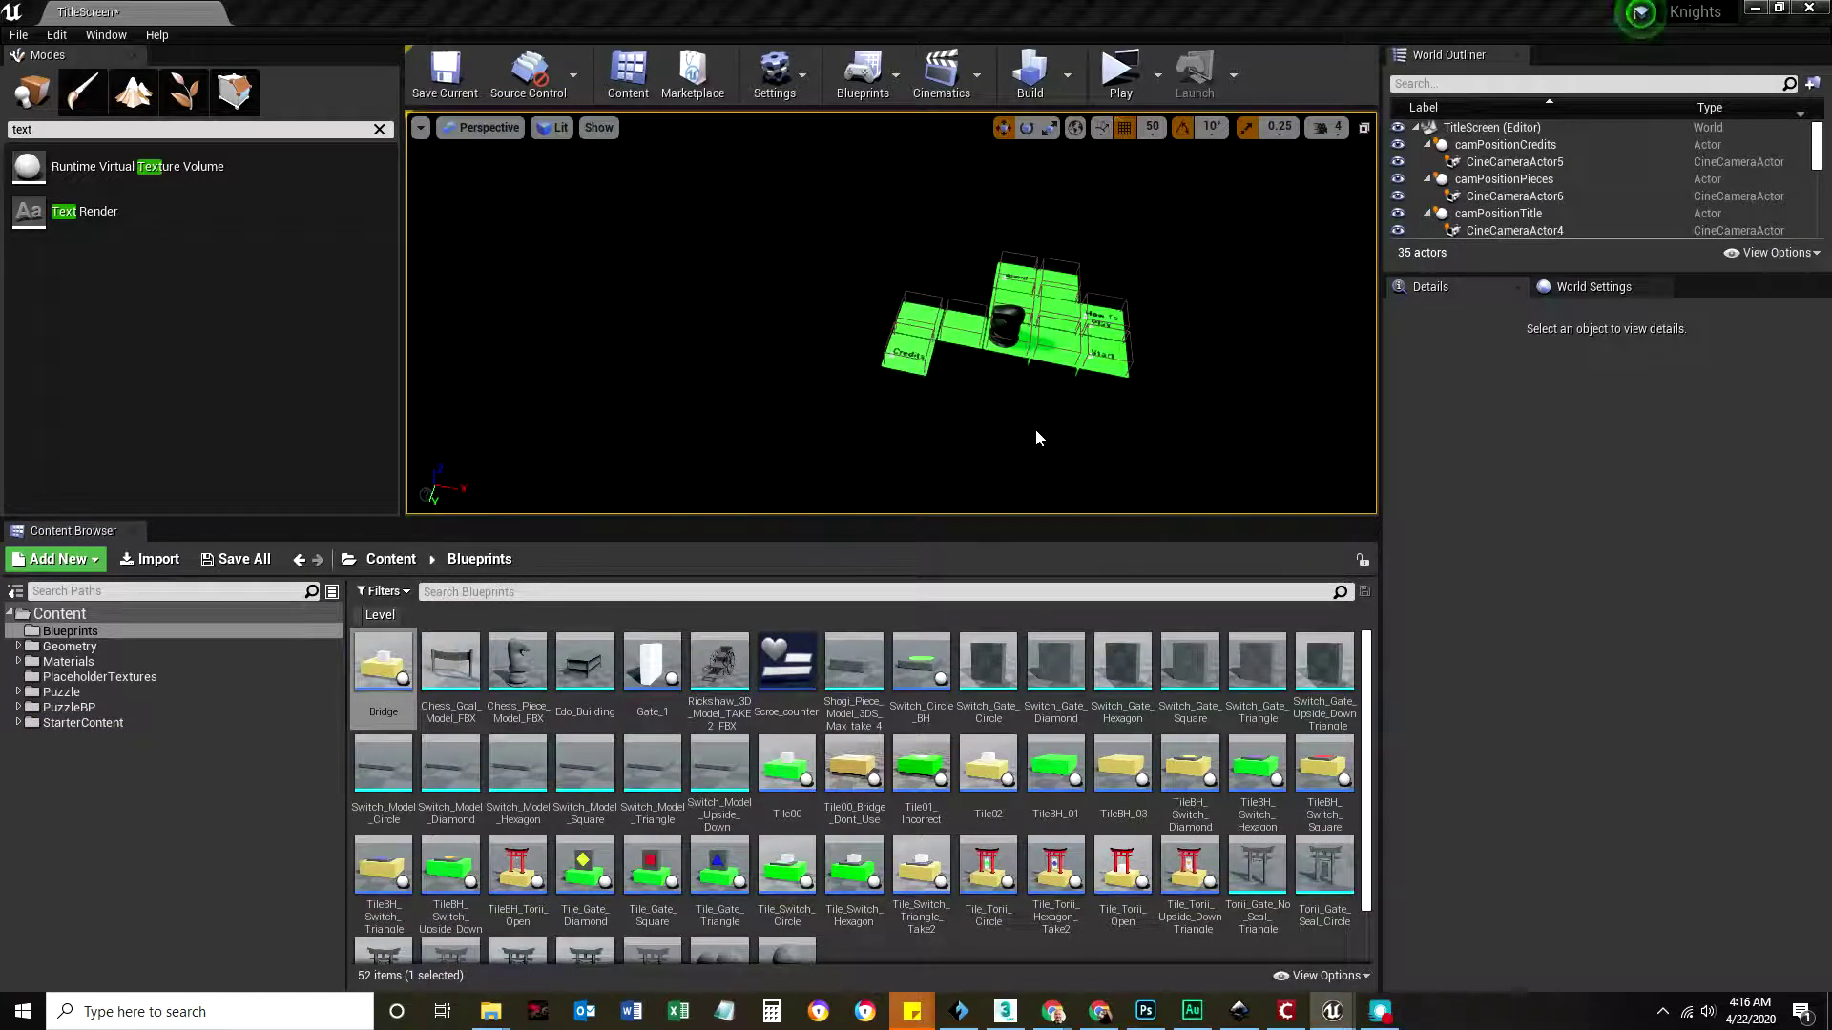
Step: Orbit closer to the labelled tiles and start the standalone Knights preview
scroll(1036, 431, down, 3)
right_drag(1036, 431, 1036, 431)
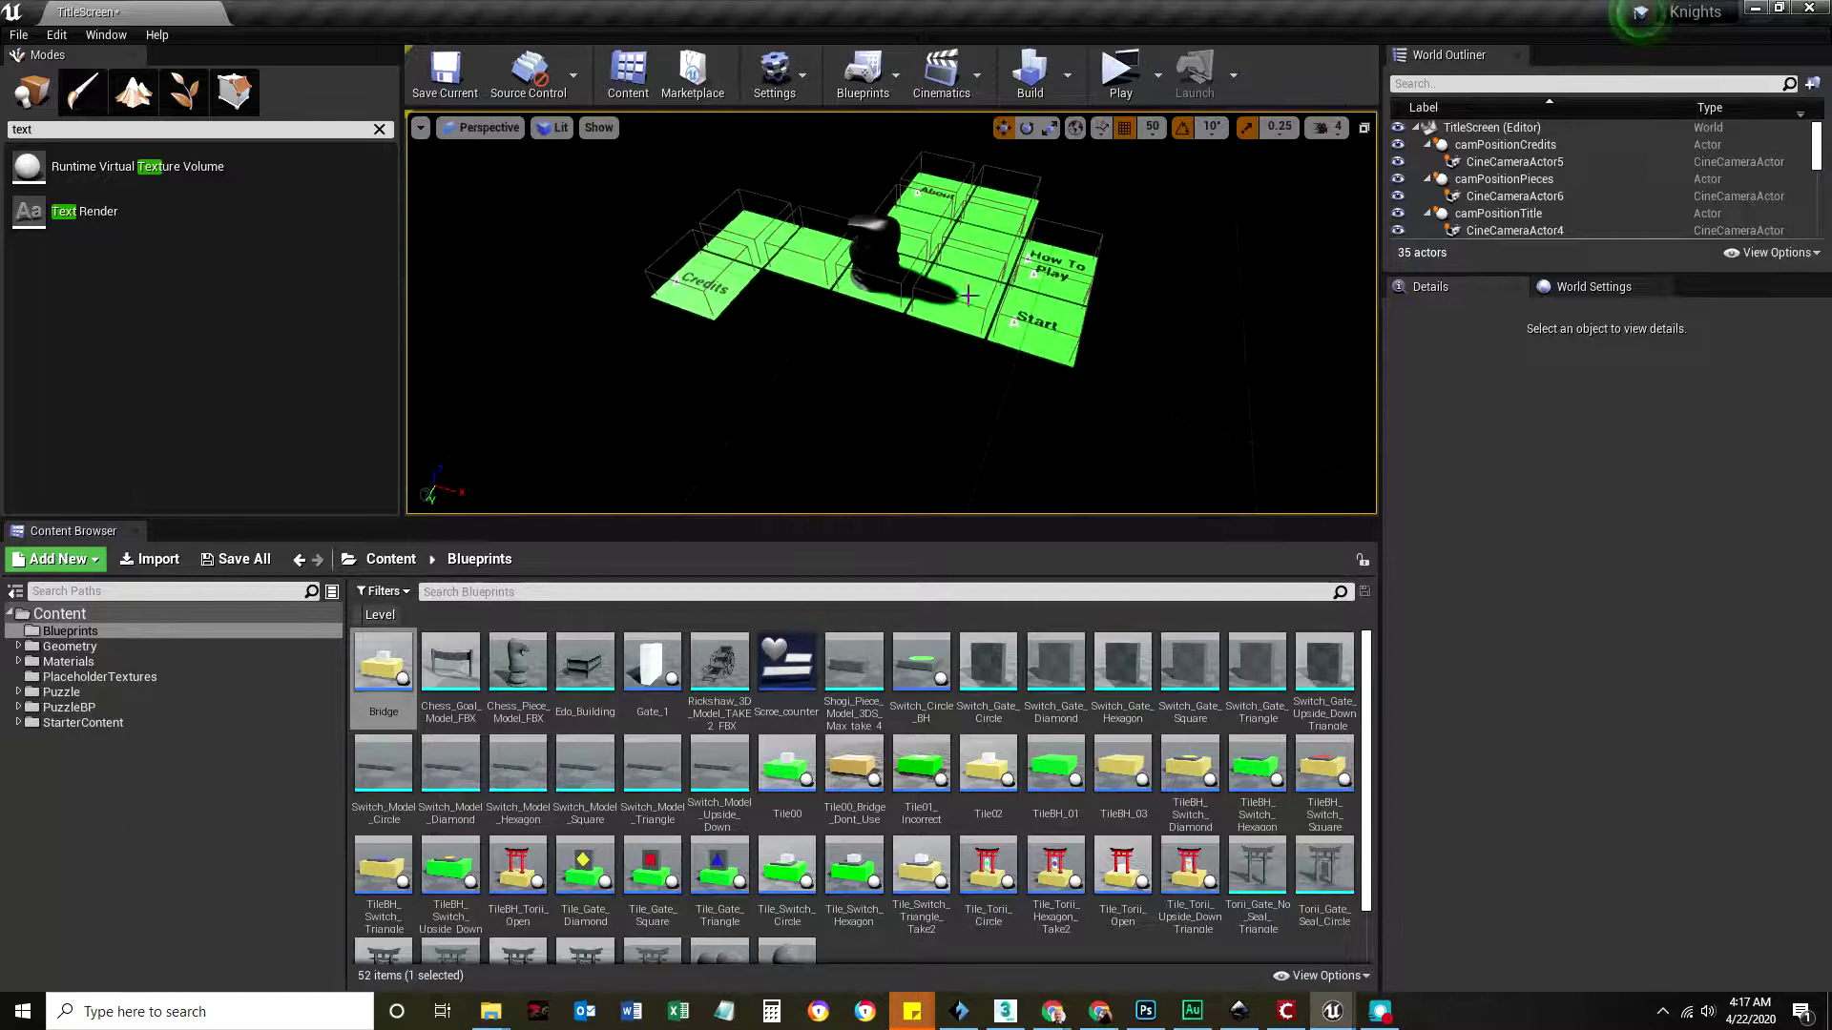
click(1120, 71)
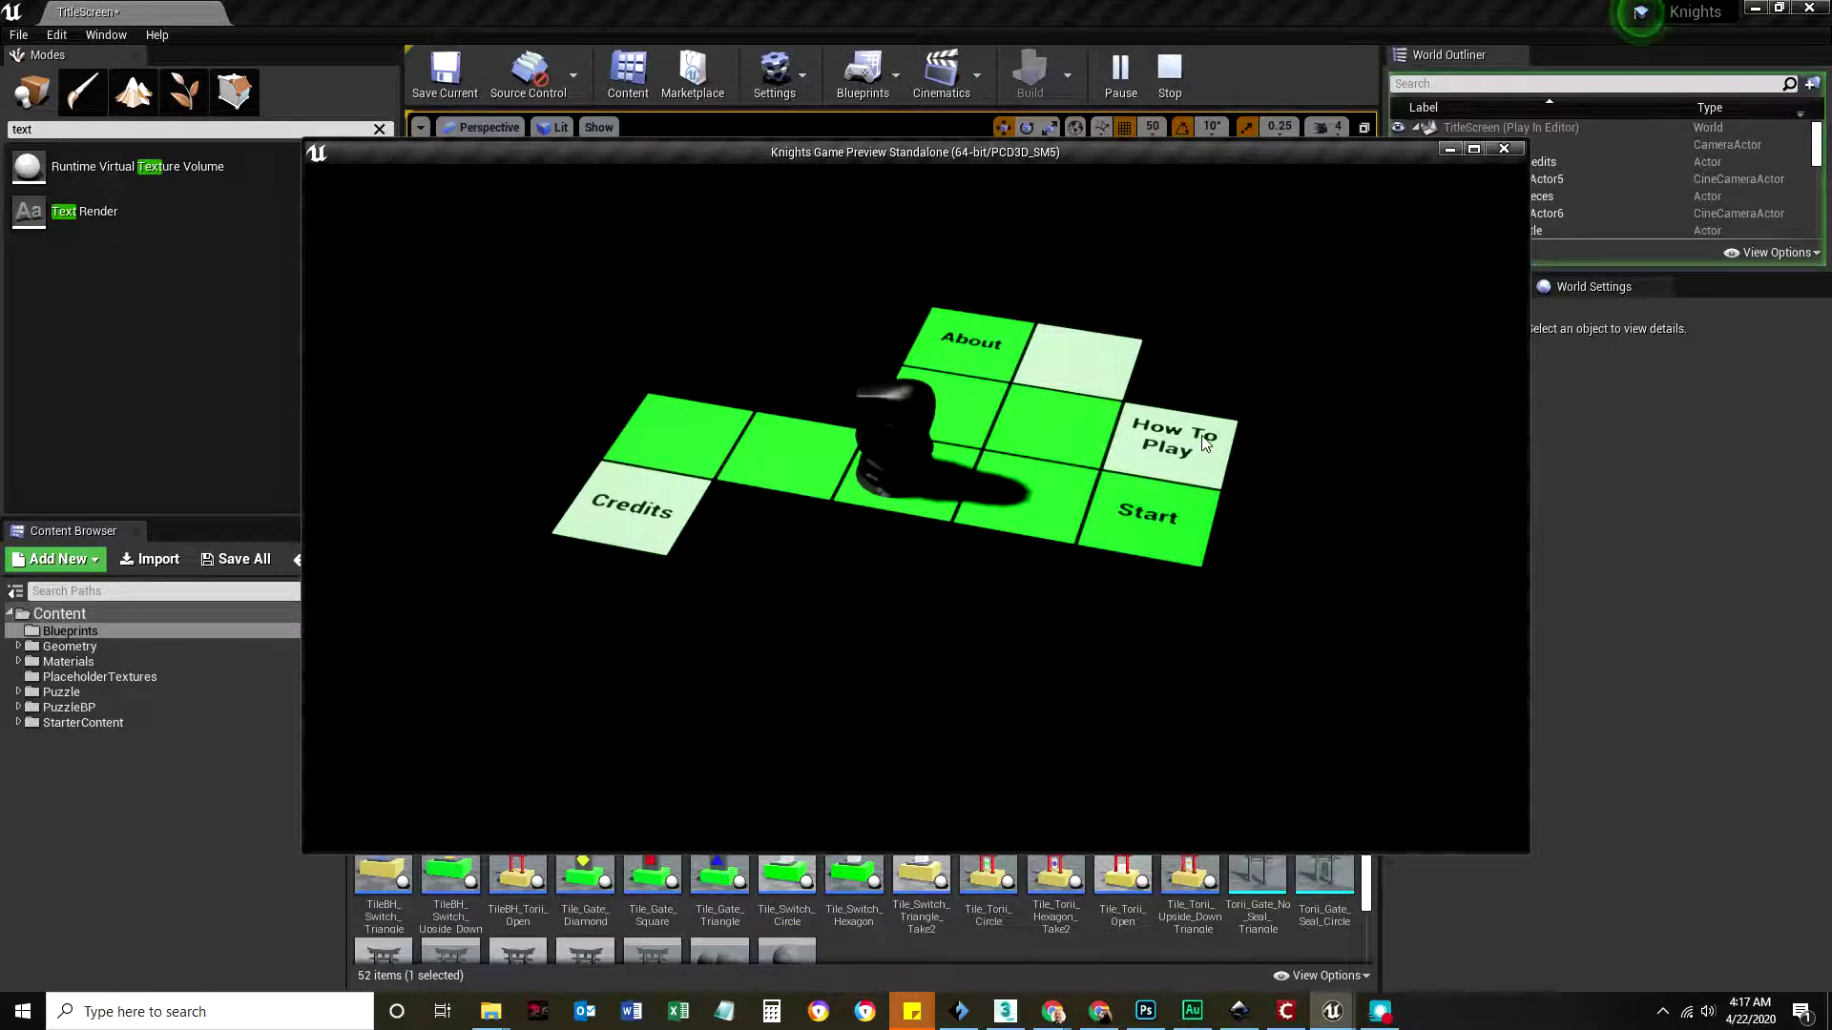
Step: Hop the knight onto Credits, How To Play and About, finishing on the Start tile
click(646, 515)
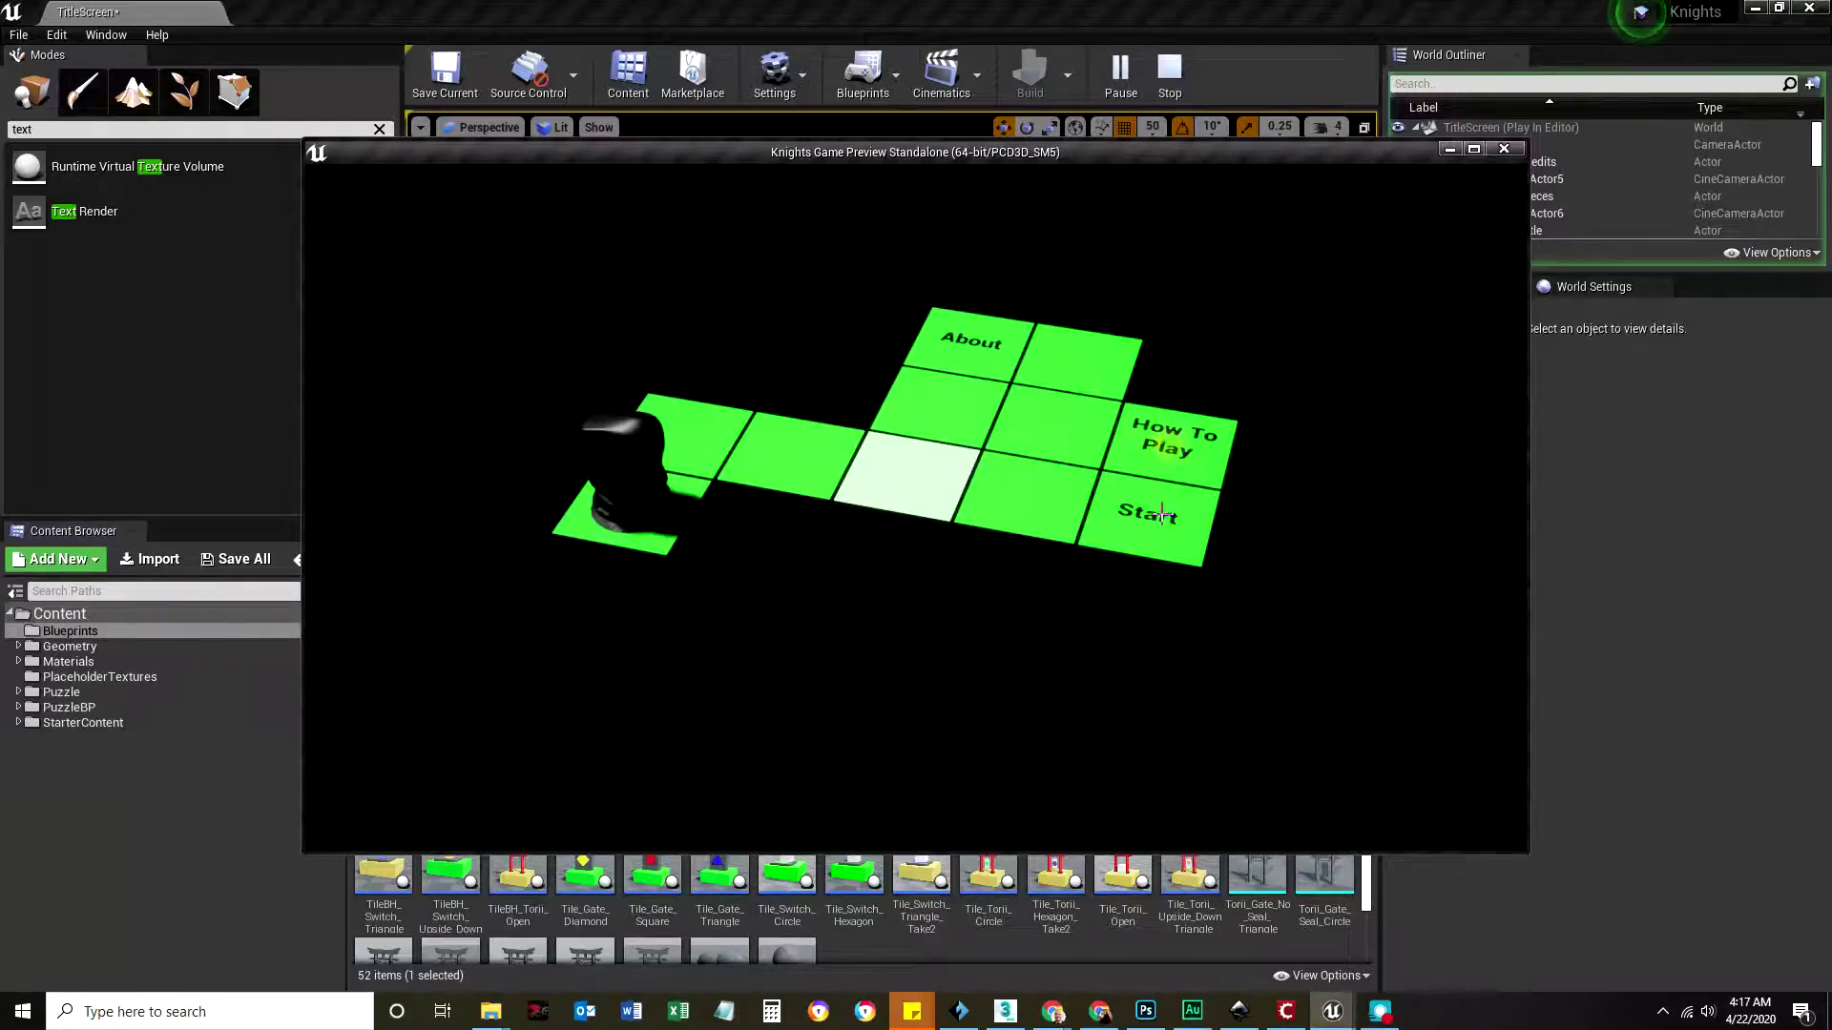
click(913, 465)
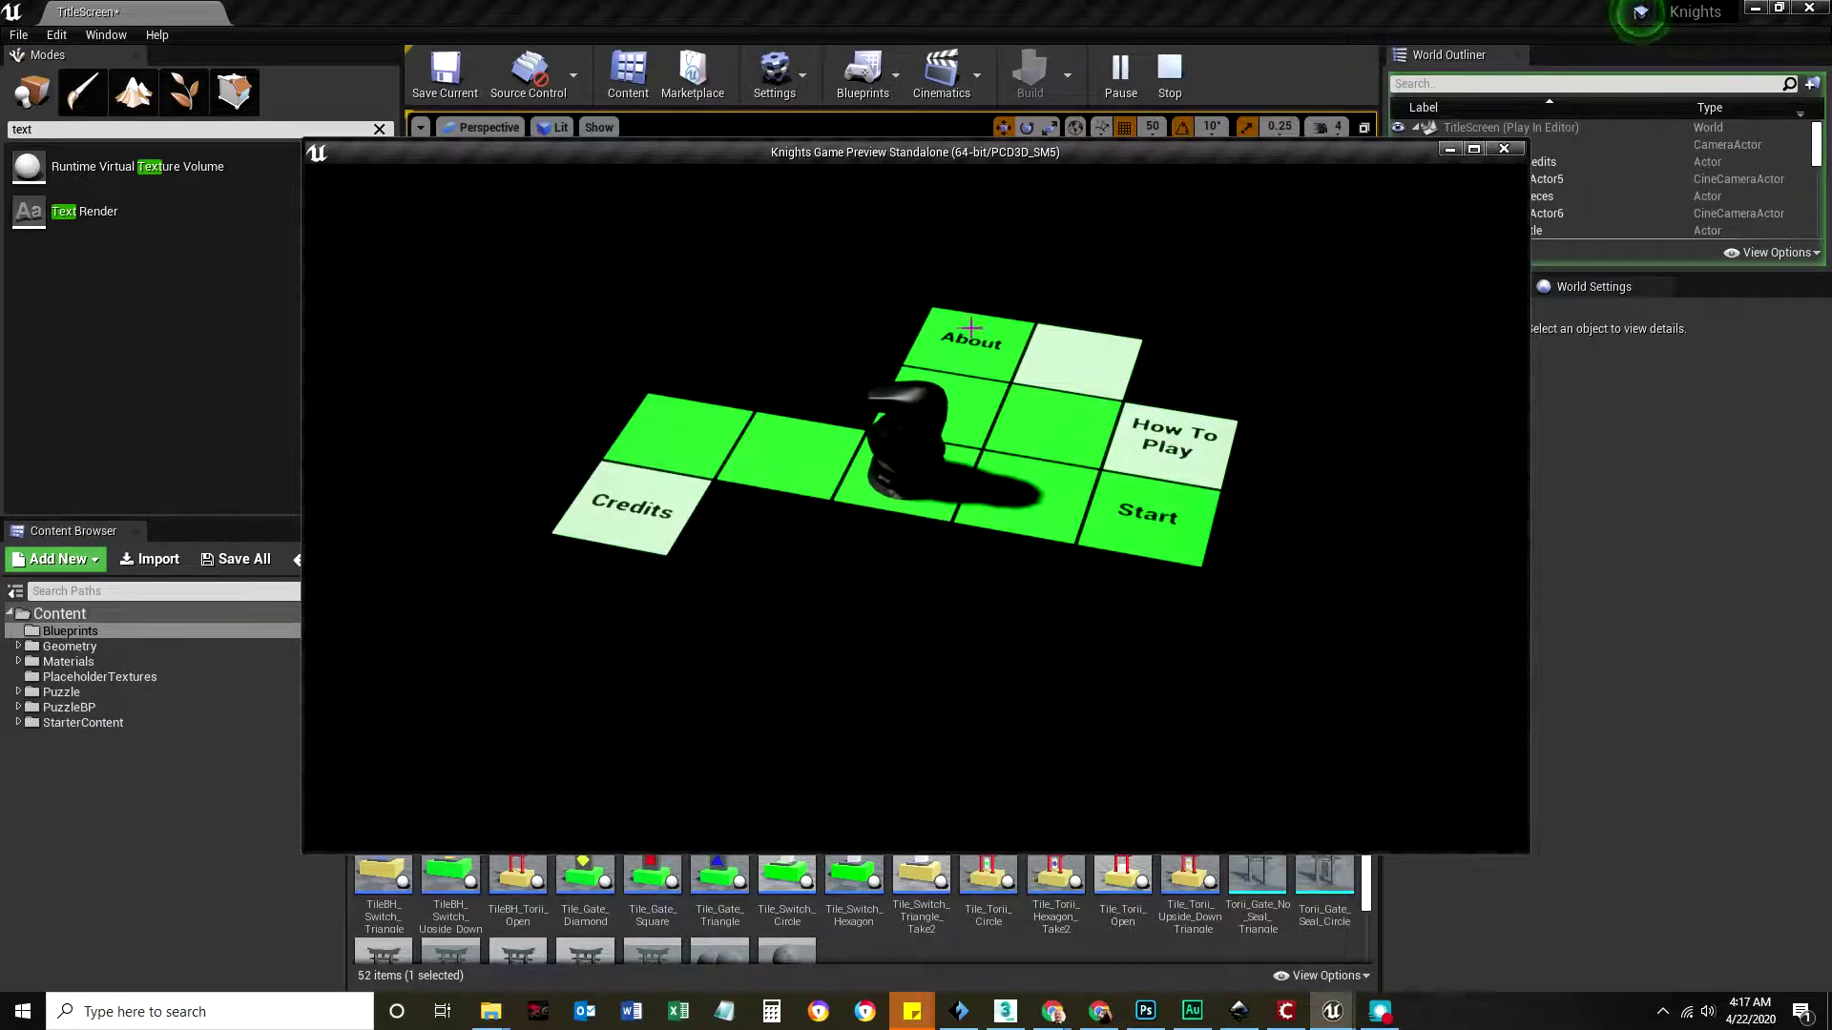
click(1168, 452)
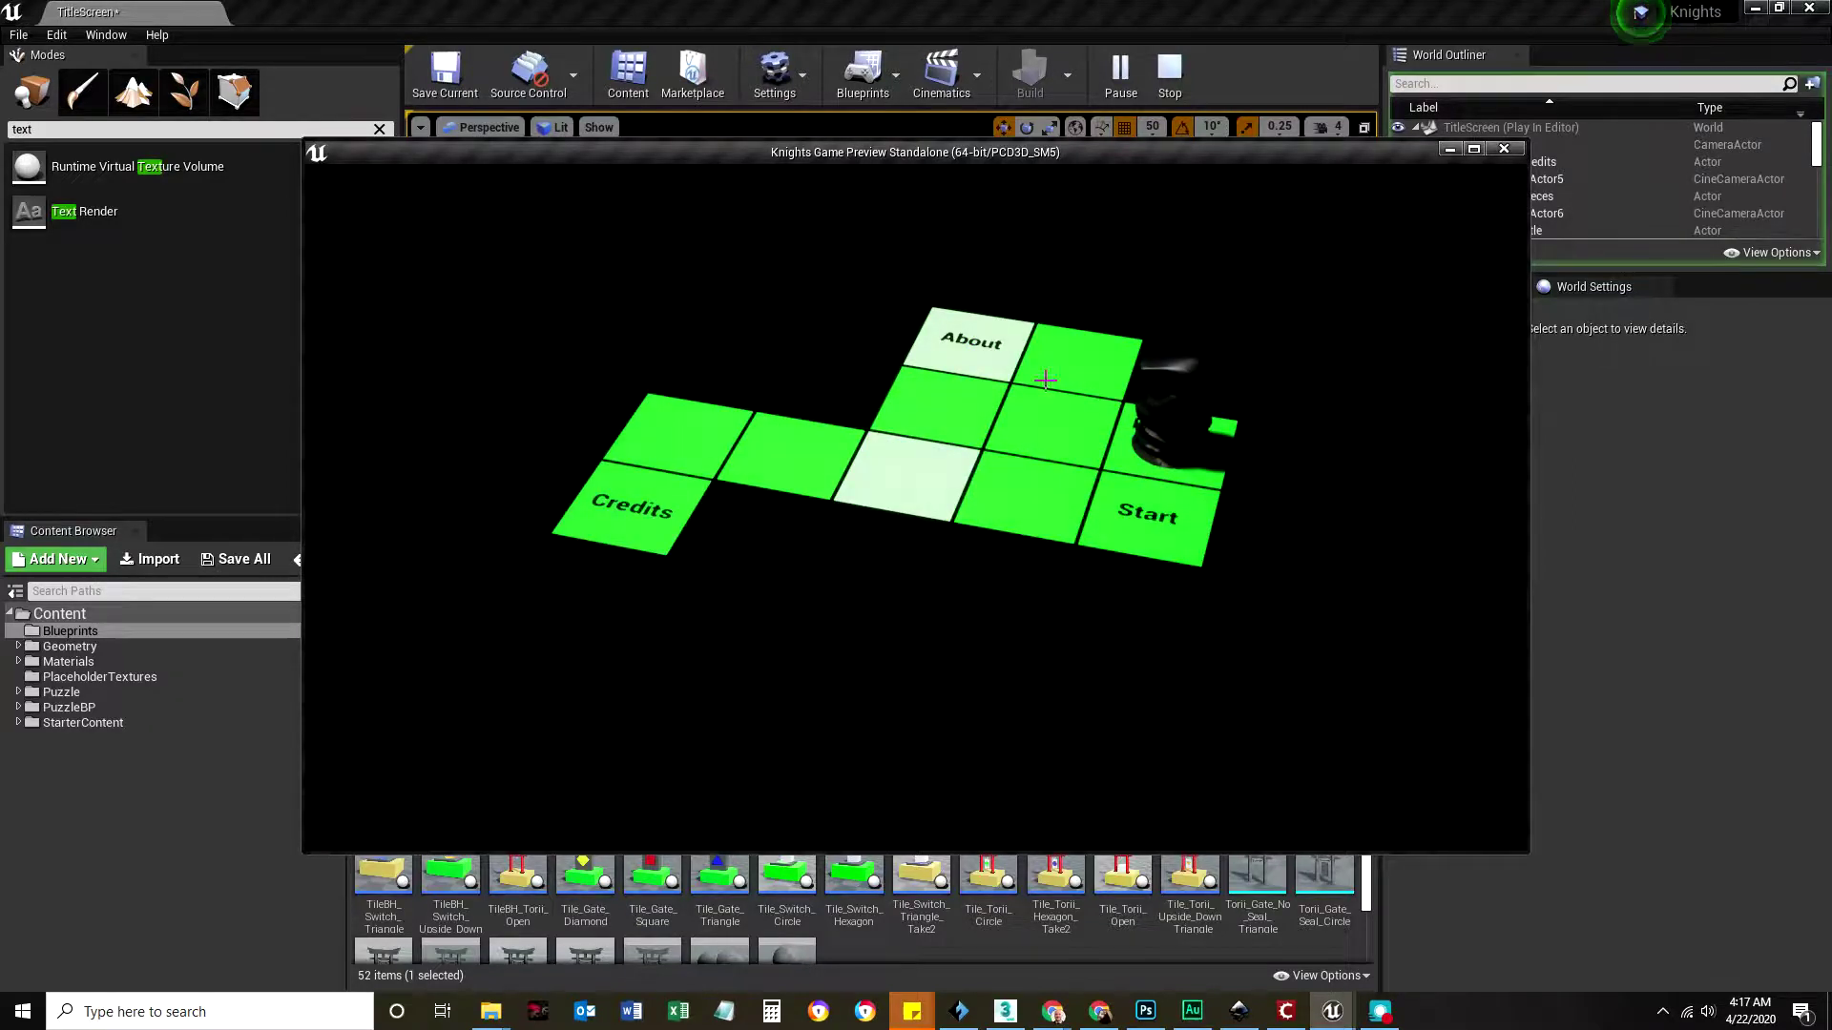
click(954, 338)
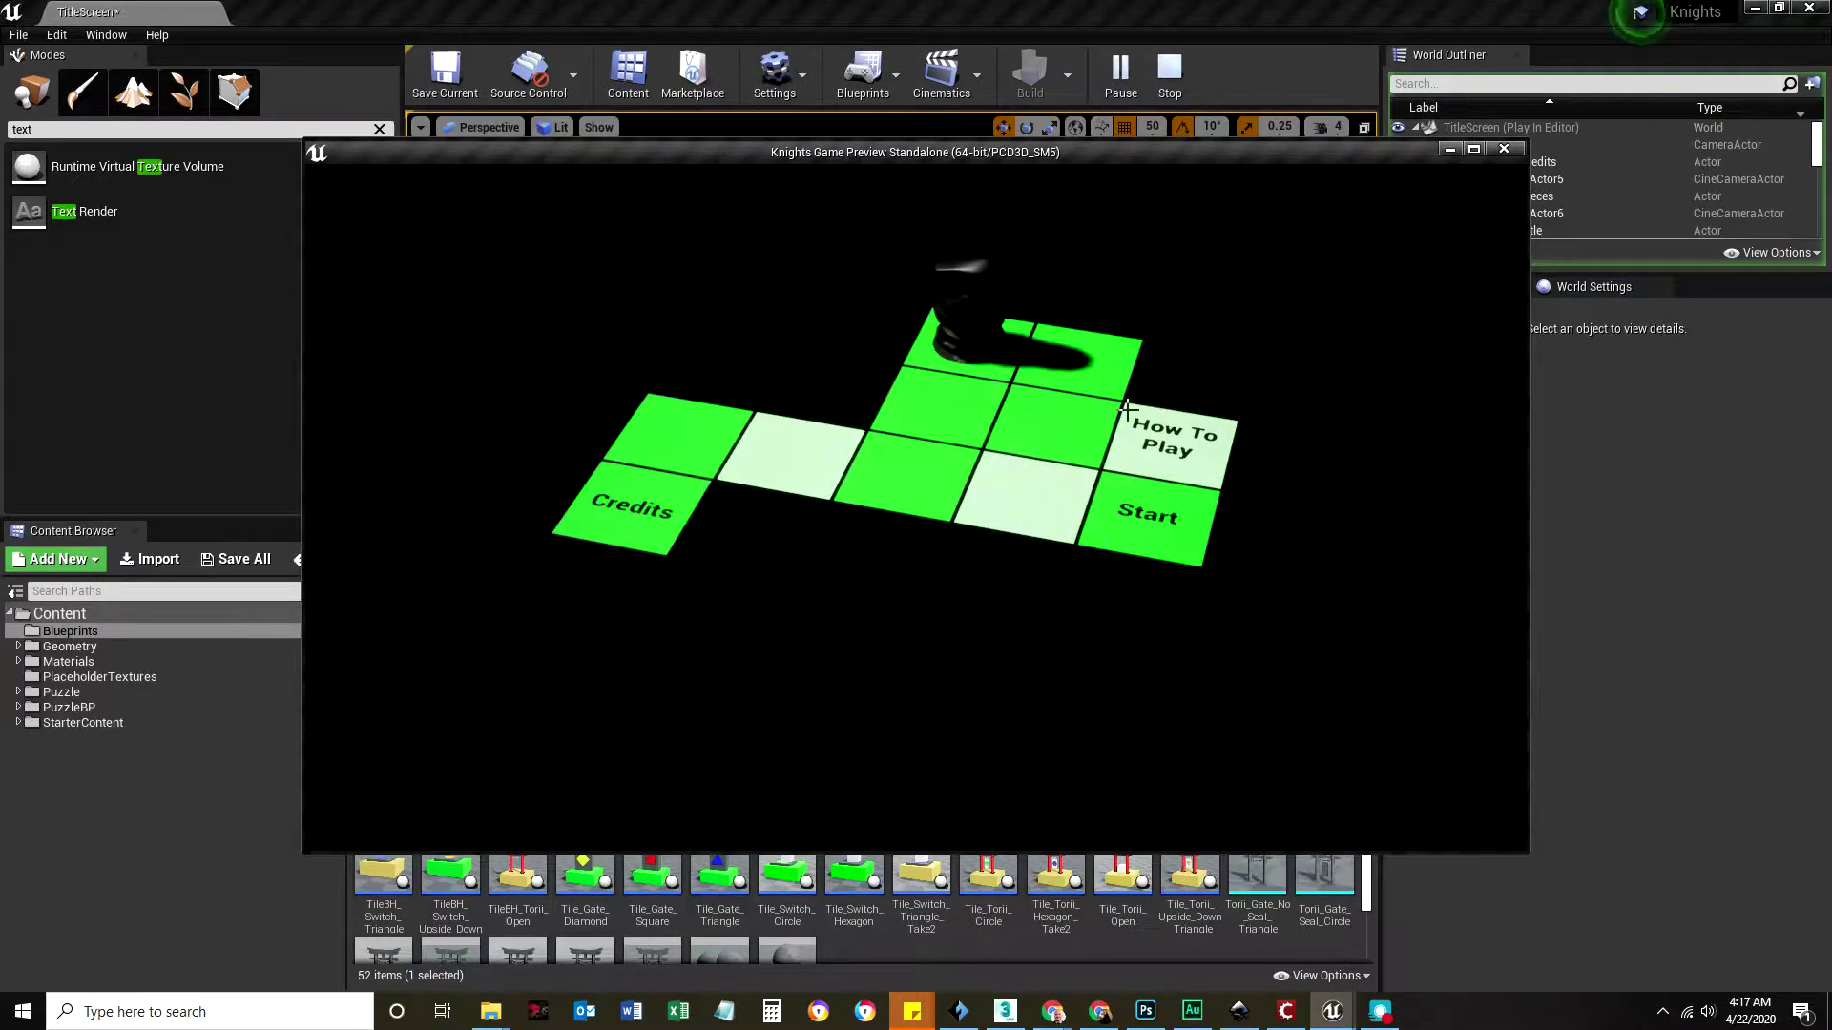
click(1202, 454)
click(918, 481)
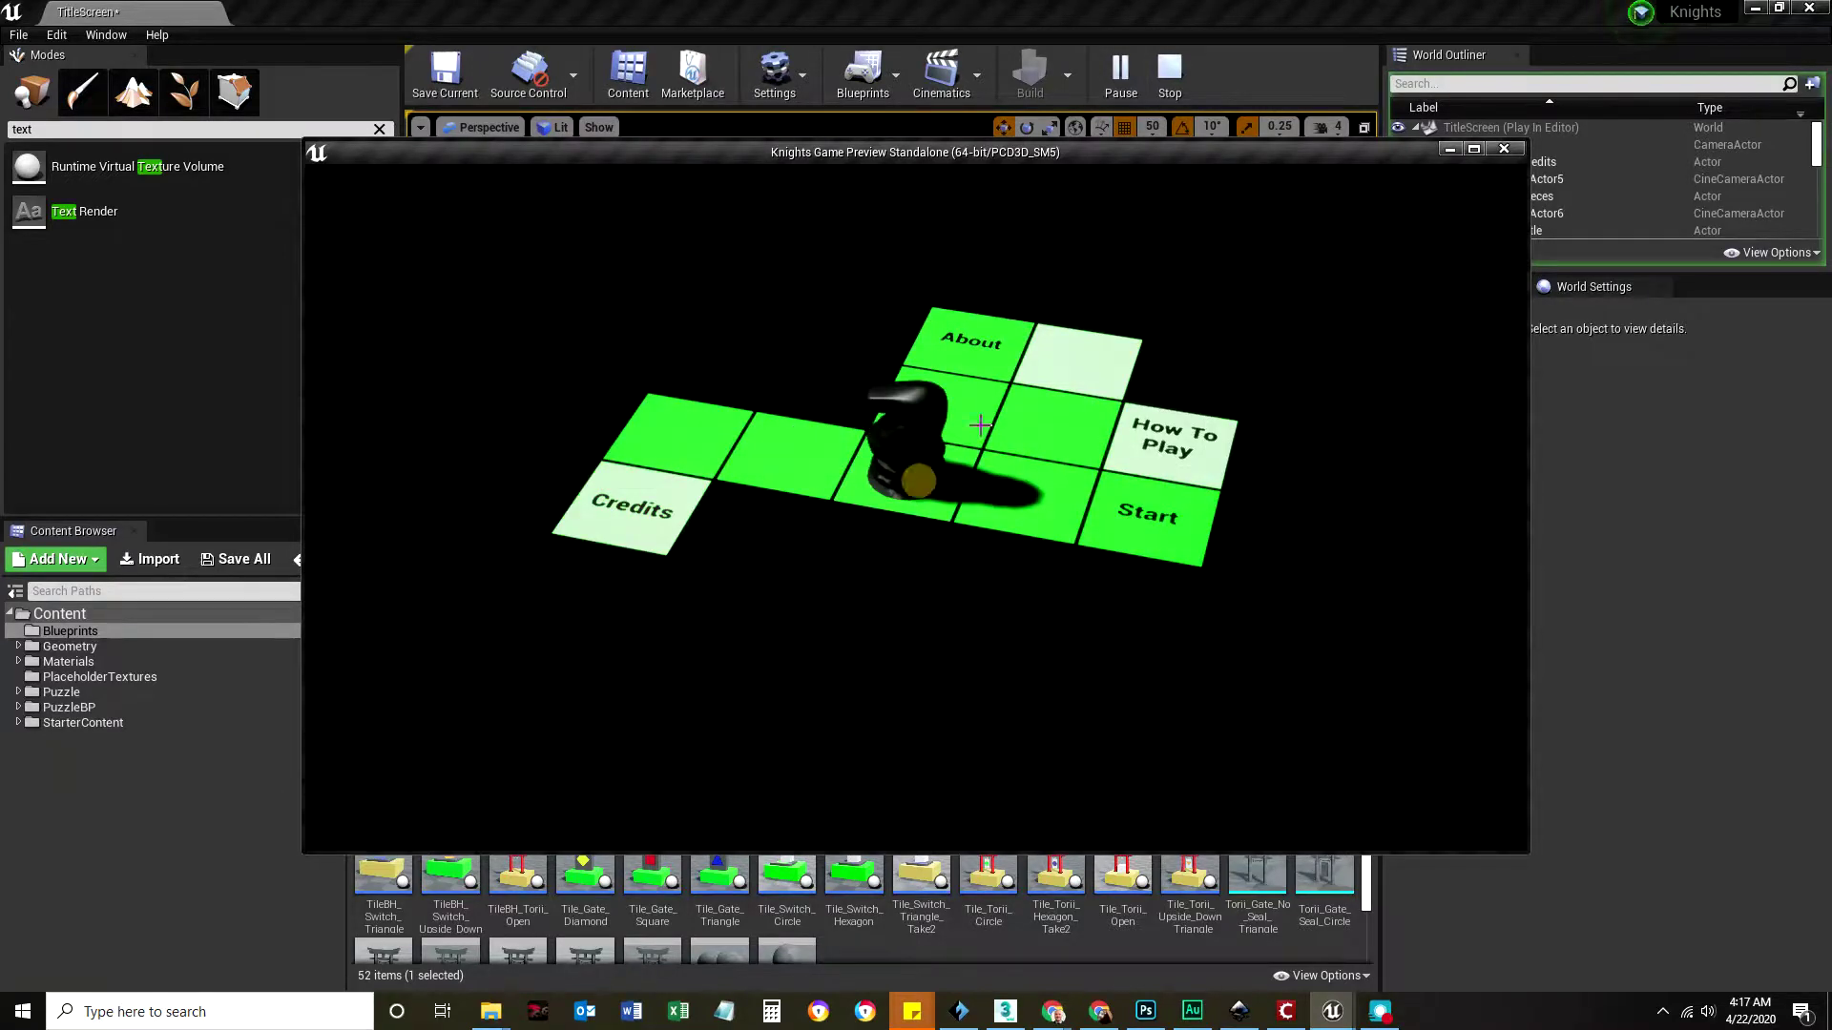
click(1040, 358)
click(1135, 501)
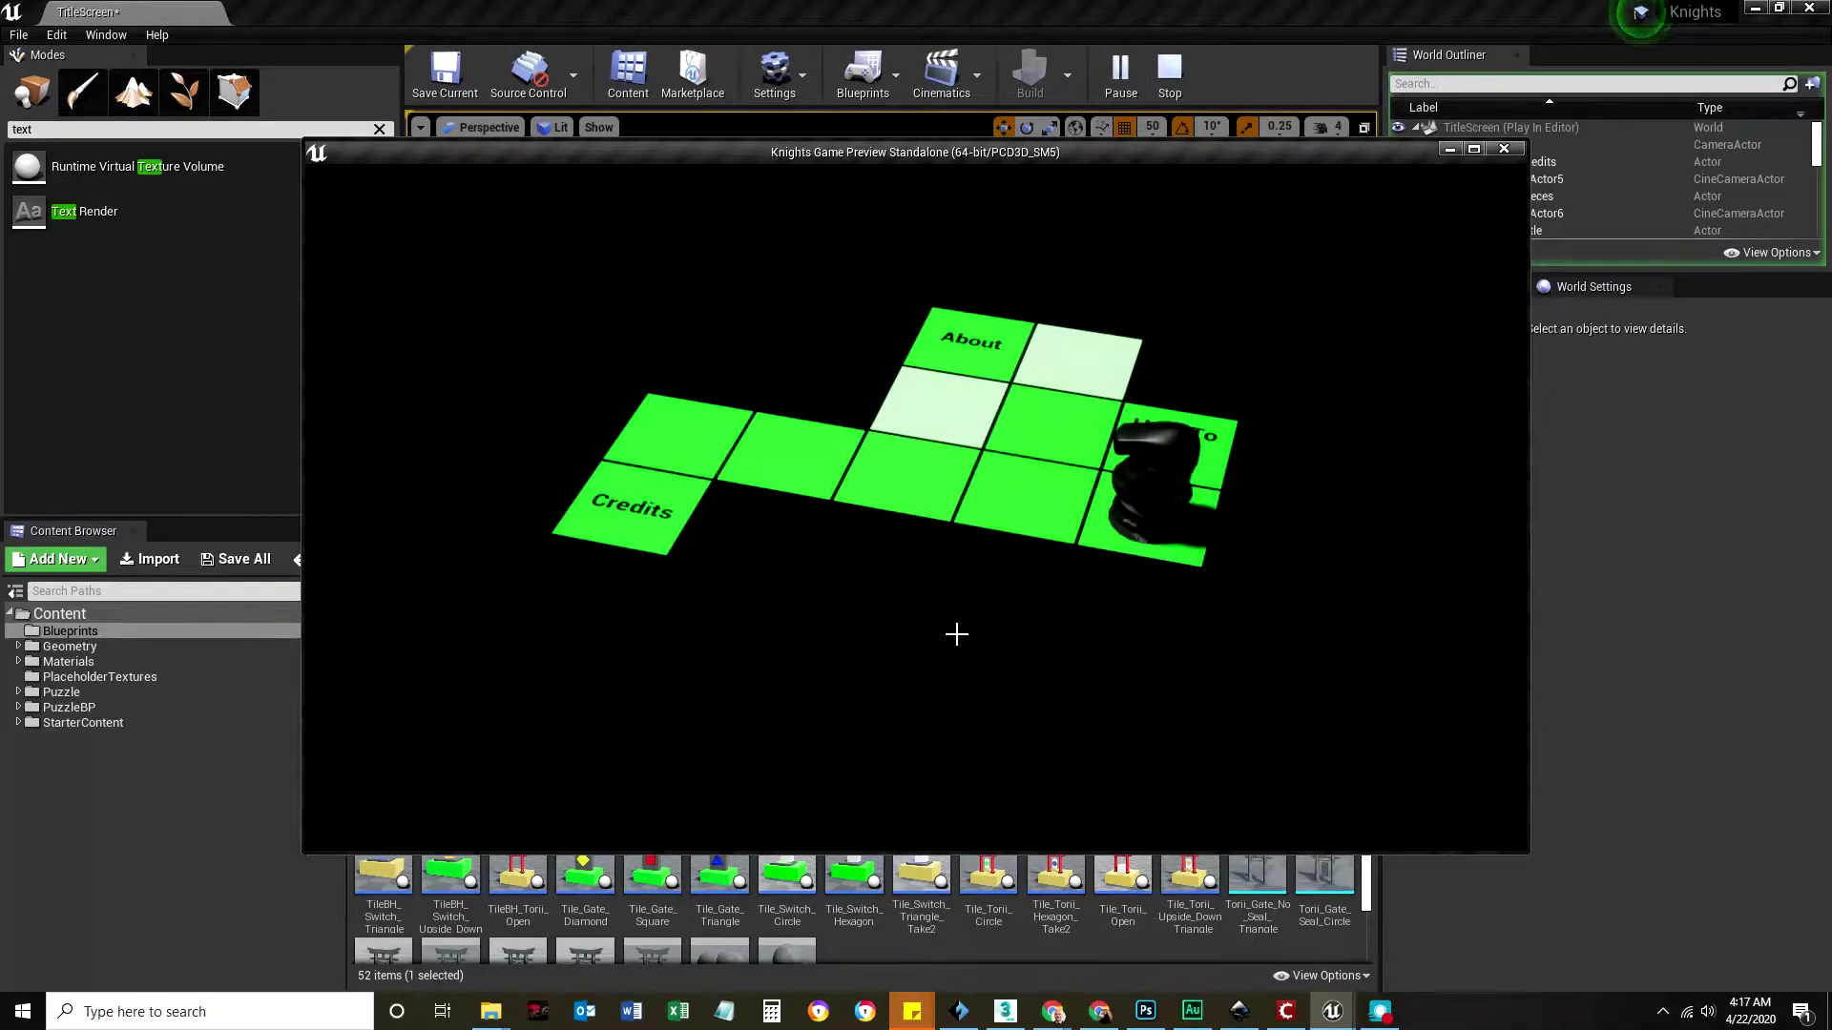